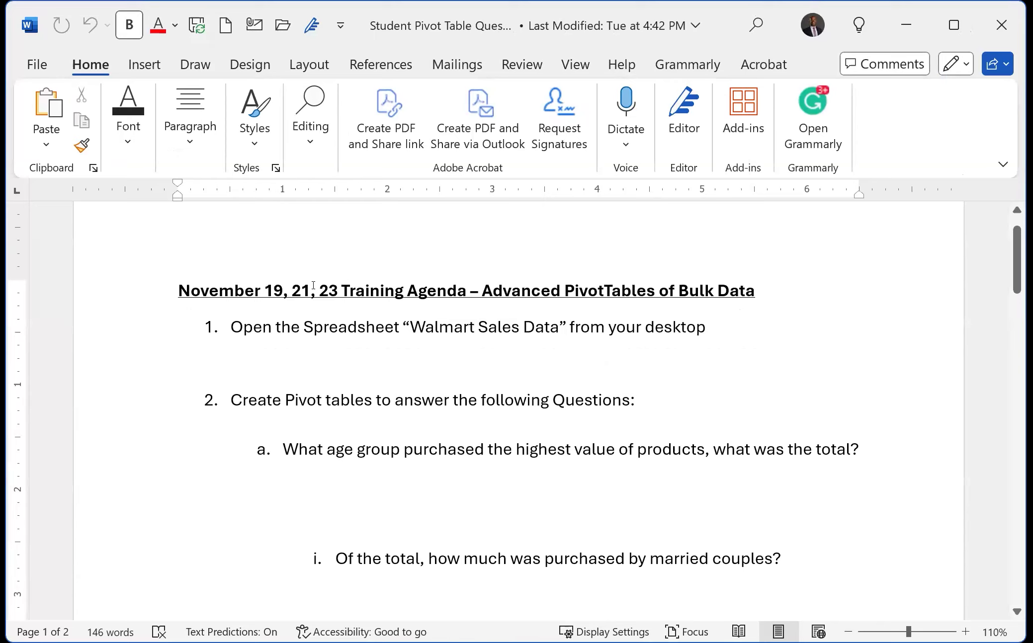
# Review the training agenda's opening instructions and question a about the age group with the highest purchase value
pyautogui.moveTo(313, 290); pyautogui.dragTo(291, 290)
pyautogui.click(489, 327)
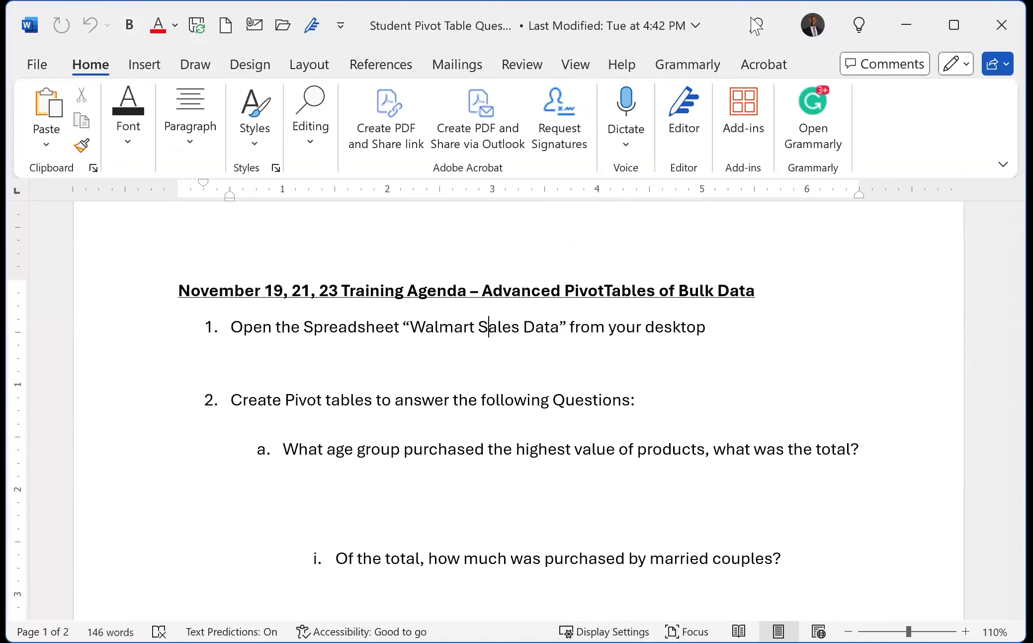
pyautogui.scroll(-3, 611, 344)
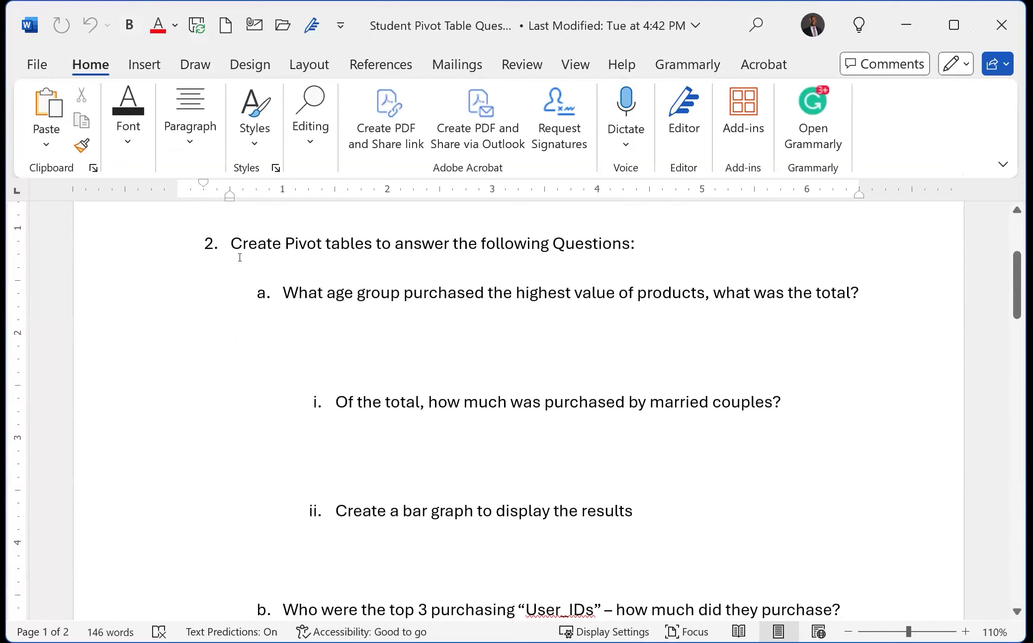
pyautogui.moveTo(231, 243); pyautogui.dragTo(628, 251)
pyautogui.moveTo(280, 293); pyautogui.dragTo(850, 293)
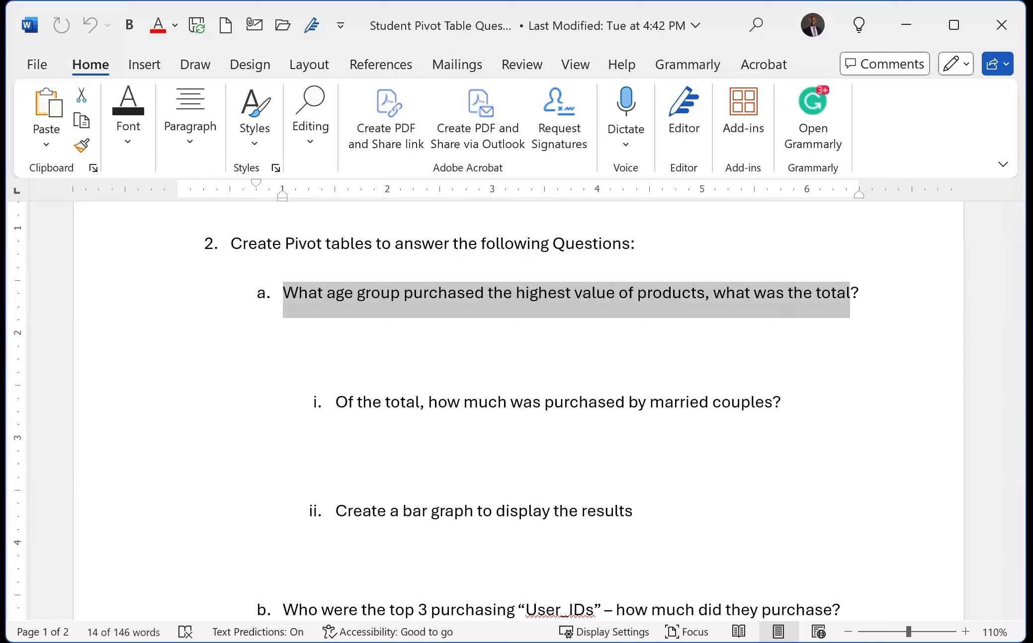
pyautogui.moveTo(601, 11); pyautogui.dragTo(647, 7)
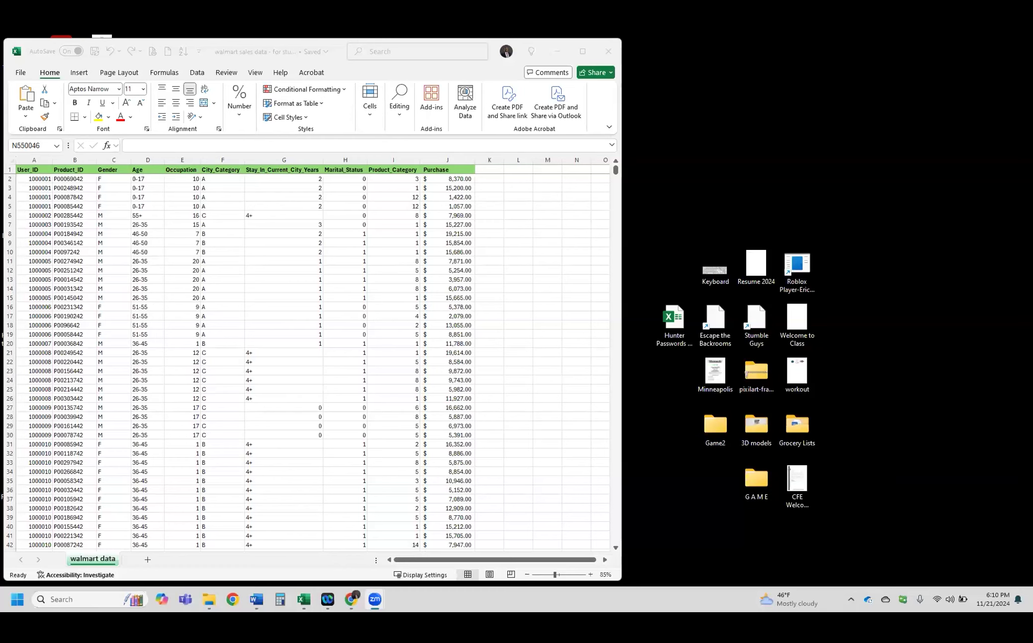
# Switch to the Walmart sales workbook in Excel, reposition and widen its window, and set the sheet zoom to 110%
pyautogui.click(242, 39)
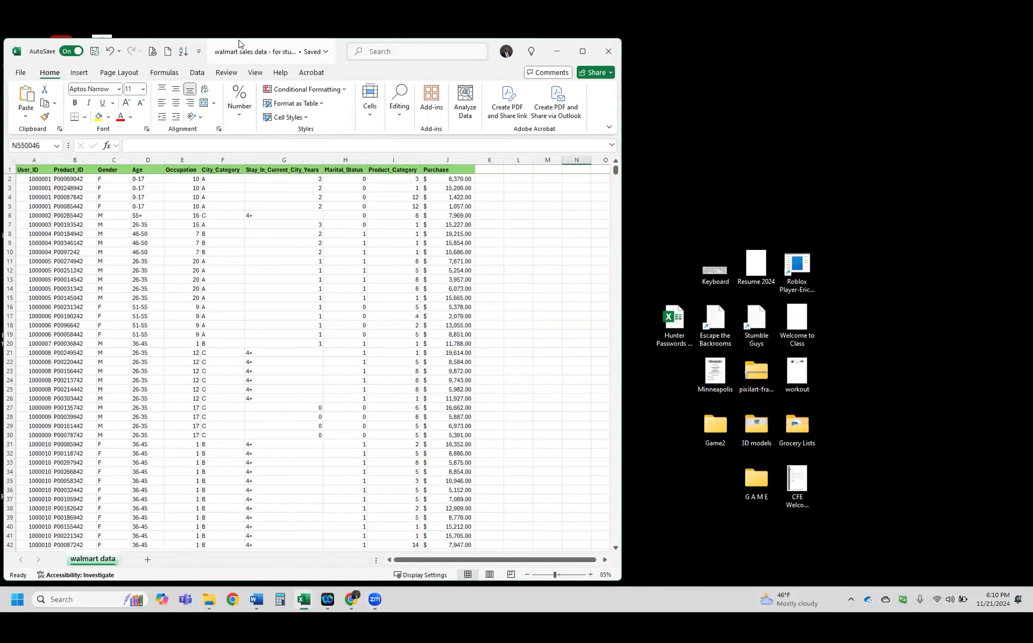
pyautogui.moveTo(2, 38); pyautogui.dragTo(14, 64)
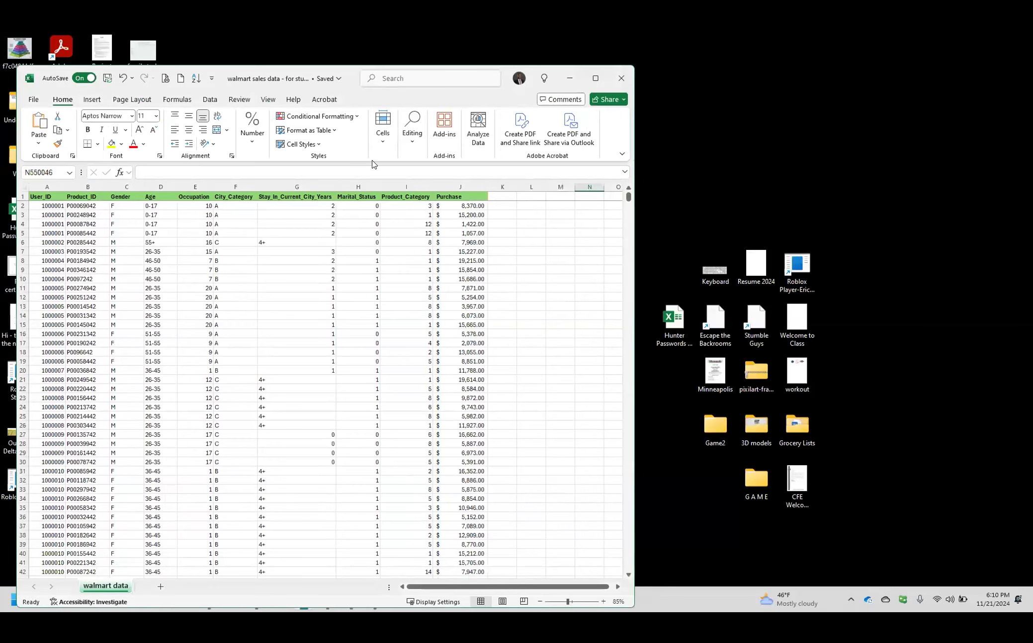
pyautogui.moveTo(369, 157); pyautogui.dragTo(261, 104)
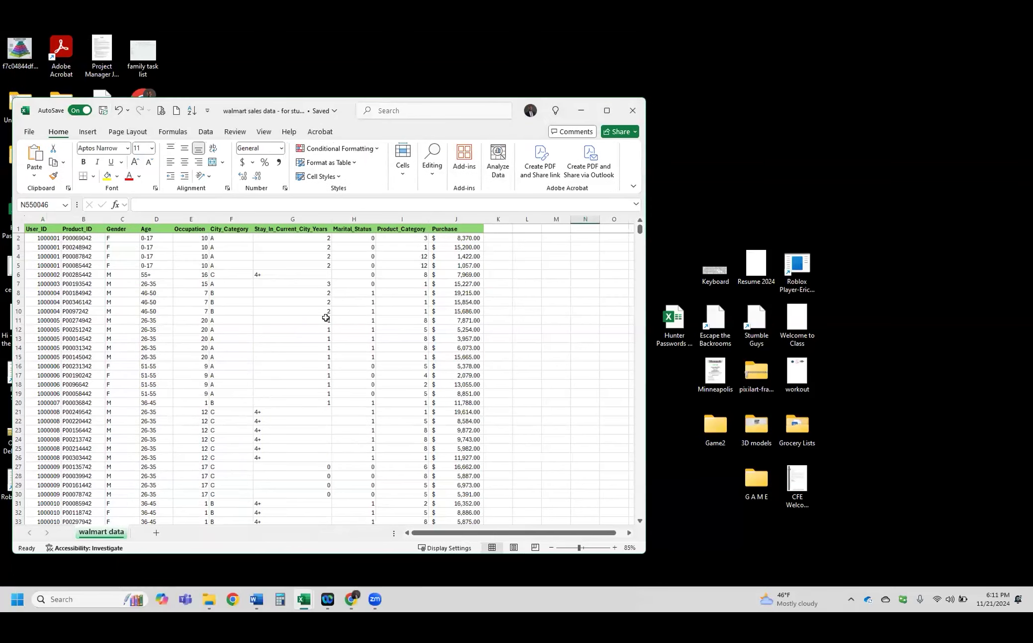
pyautogui.keyDown('ctrl'); pyautogui.scroll(1, 310, 312); pyautogui.keyUp('ctrl')
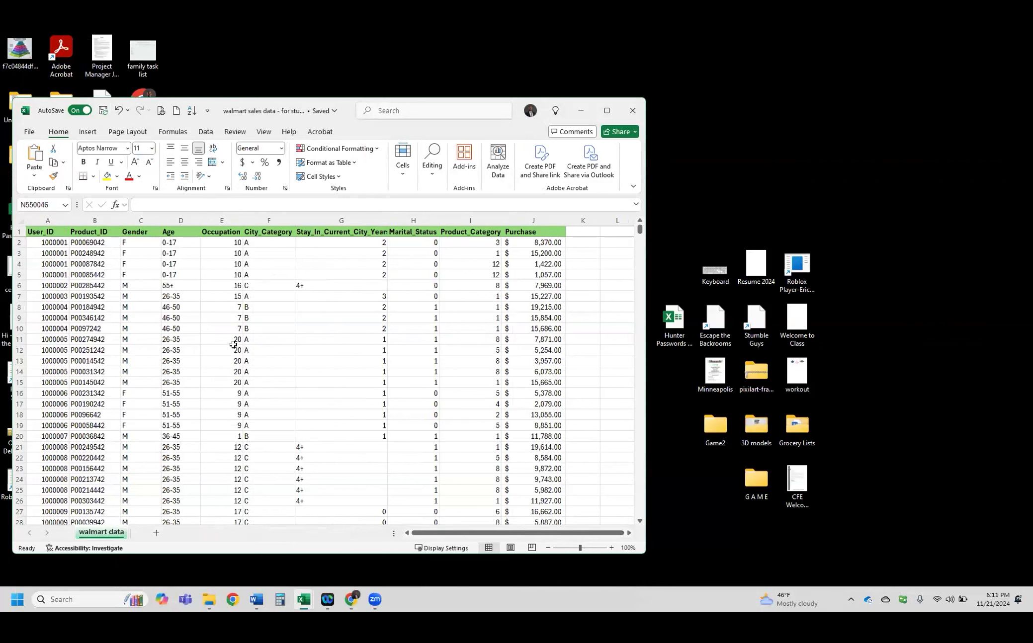
pyautogui.click(49, 232)
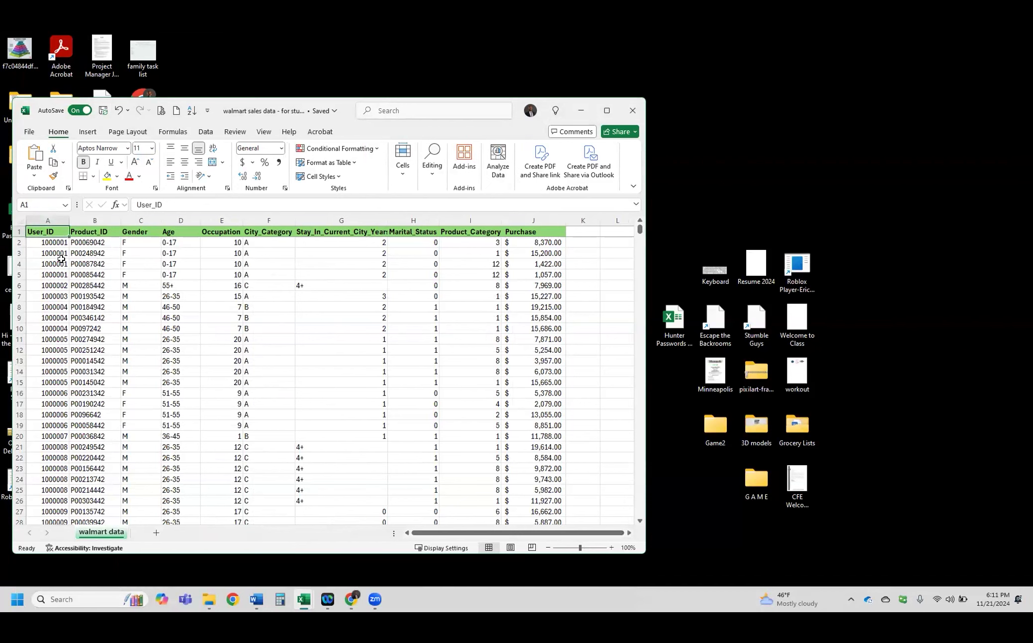
pyautogui.keyDown('ctrl'); pyautogui.scroll(1, 63, 268); pyautogui.keyUp('ctrl')
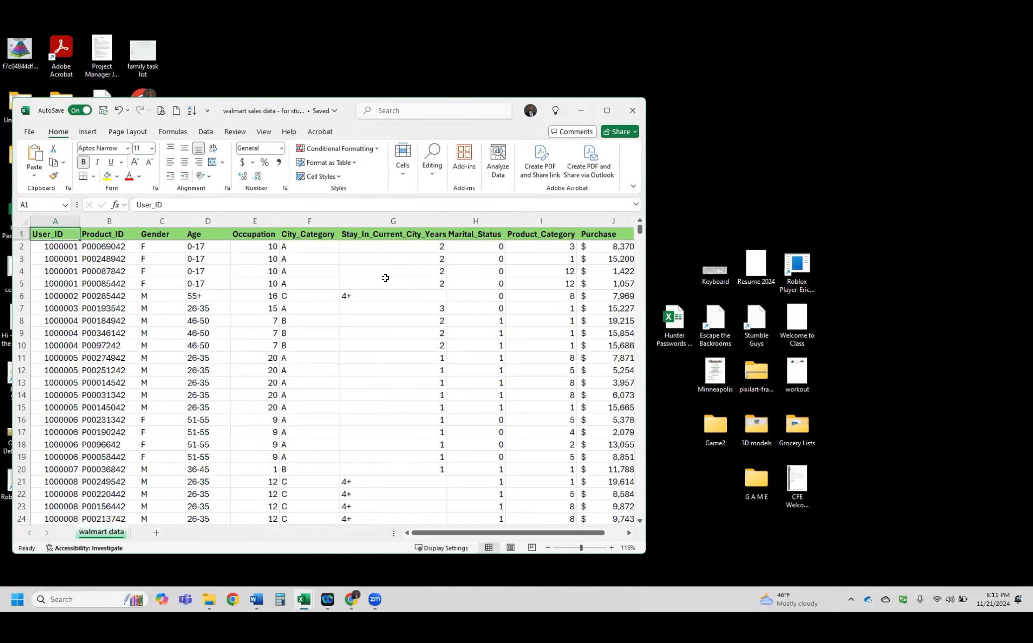
pyautogui.click(548, 548)
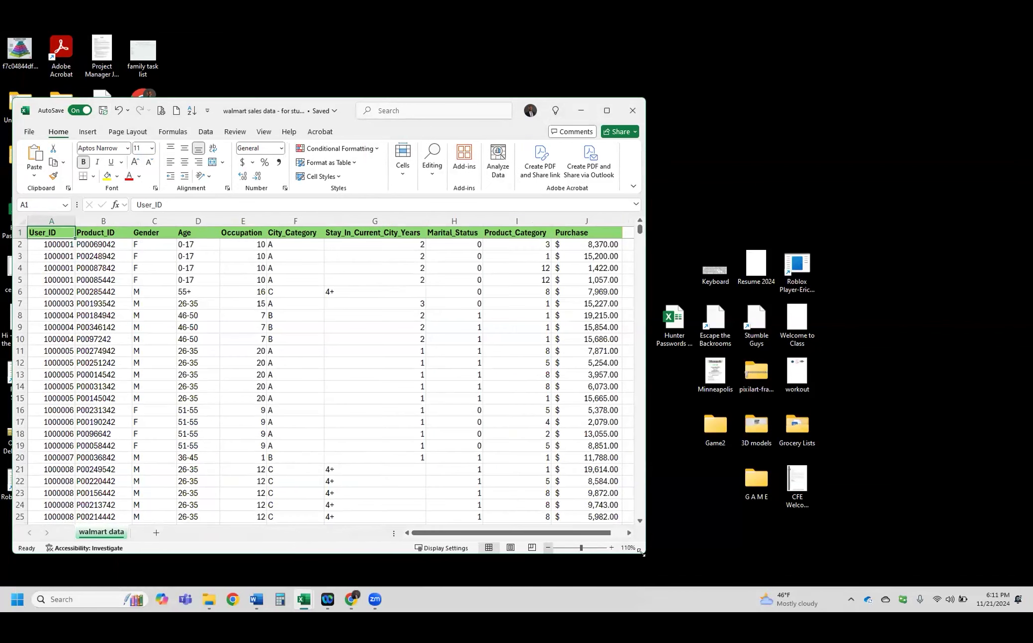
pyautogui.moveTo(646, 553); pyautogui.dragTo(708, 561)
# Rename the header in cell A1 to Customer_ID and widen column A to fit it
pyautogui.click(49, 245)
pyautogui.click(50, 232)
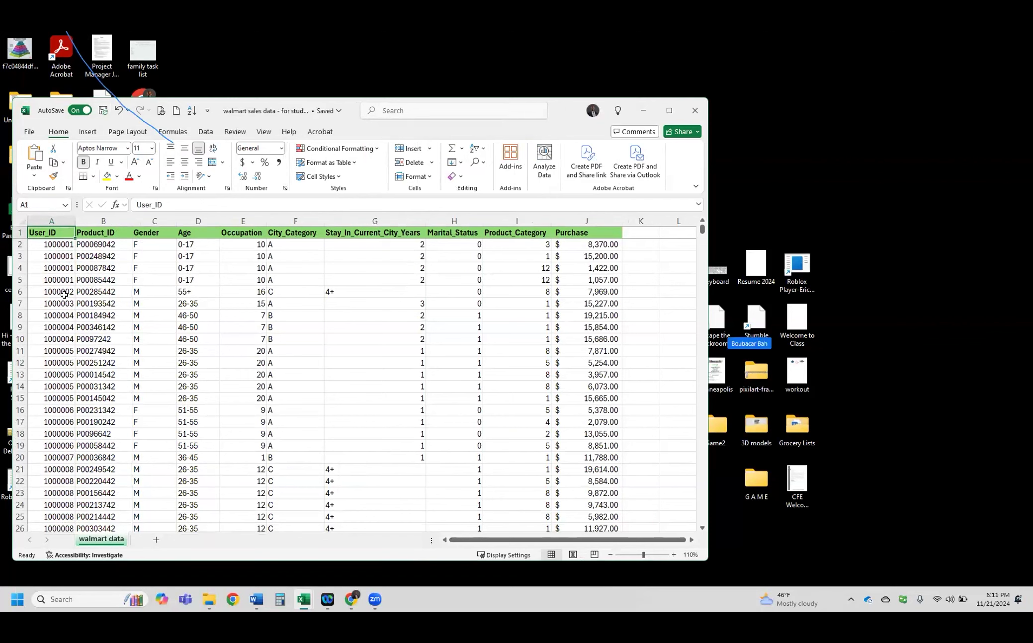
pyautogui.write('Customer_ID')
pyautogui.press('Return')
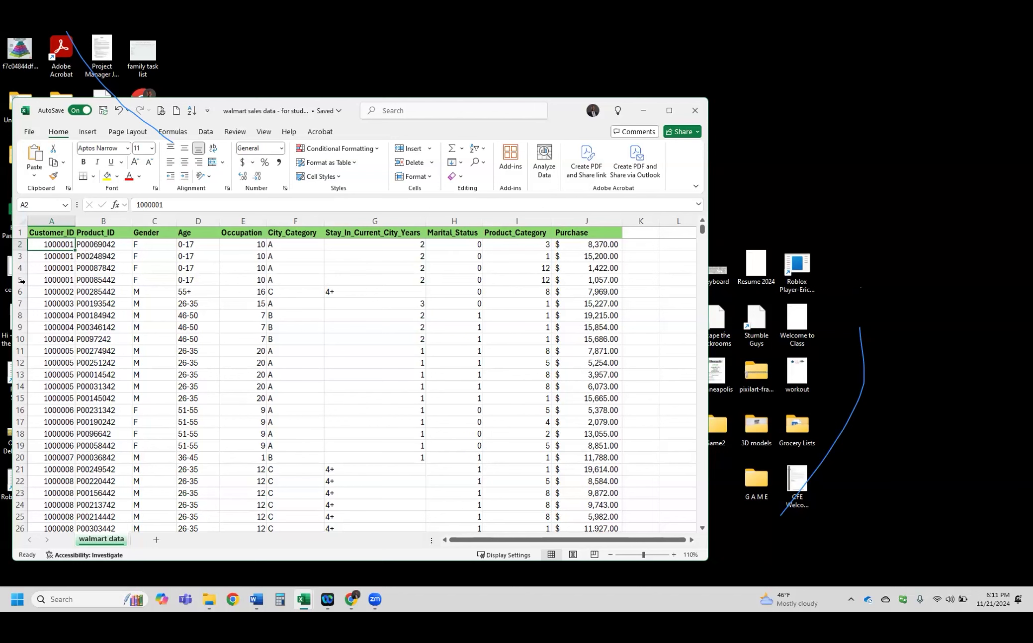
pyautogui.moveTo(75, 220); pyautogui.dragTo(81, 220)
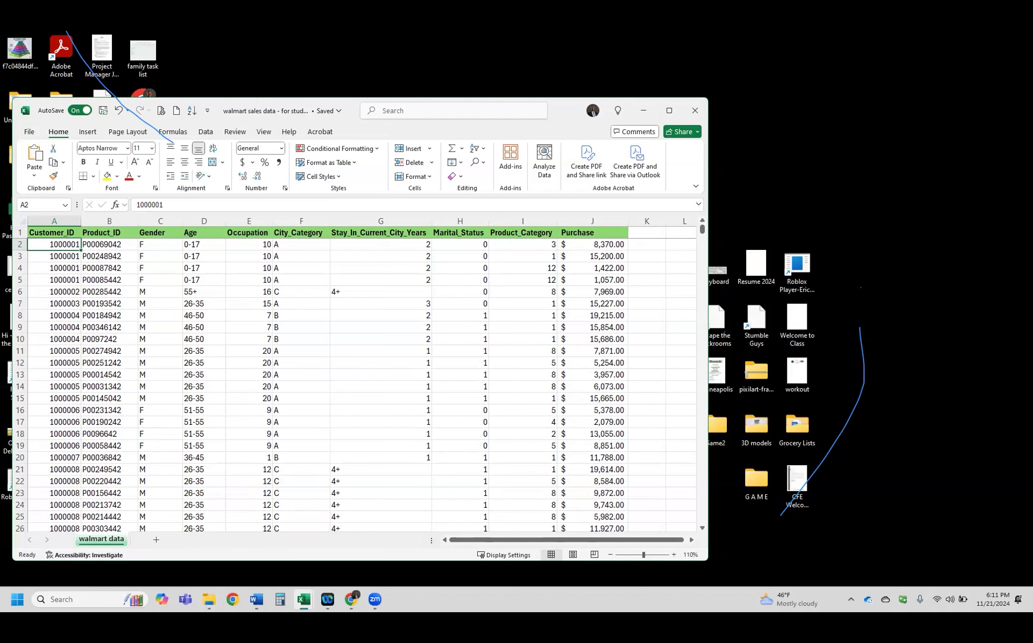
# Examine the first customer's records in rows 2 to 5, comparing the customer IDs, product IDs and demographic columns
pyautogui.click(68, 226)
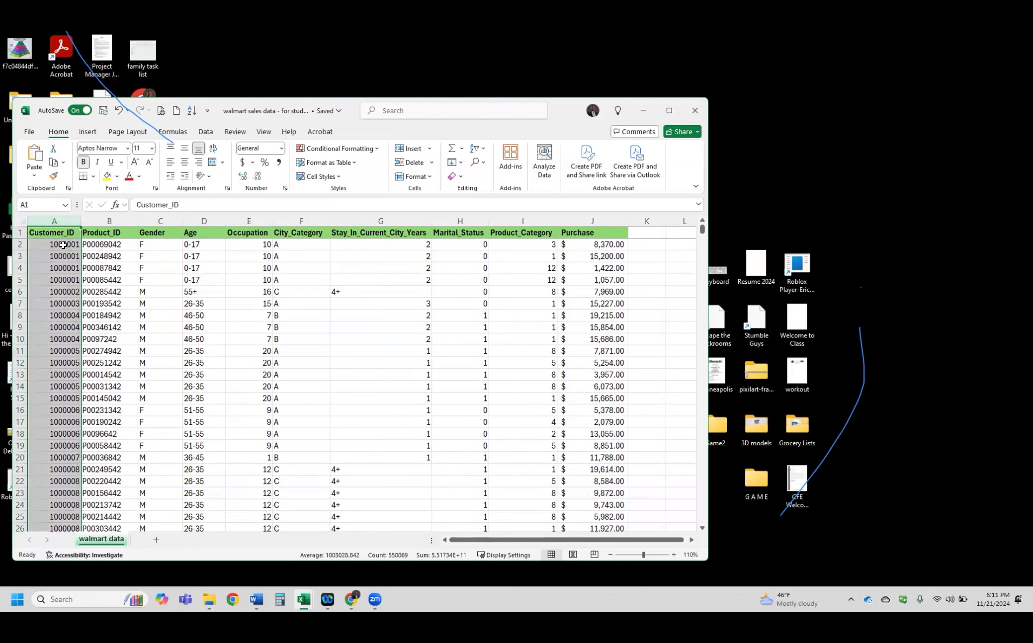
pyautogui.moveTo(65, 252); pyautogui.dragTo(70, 293)
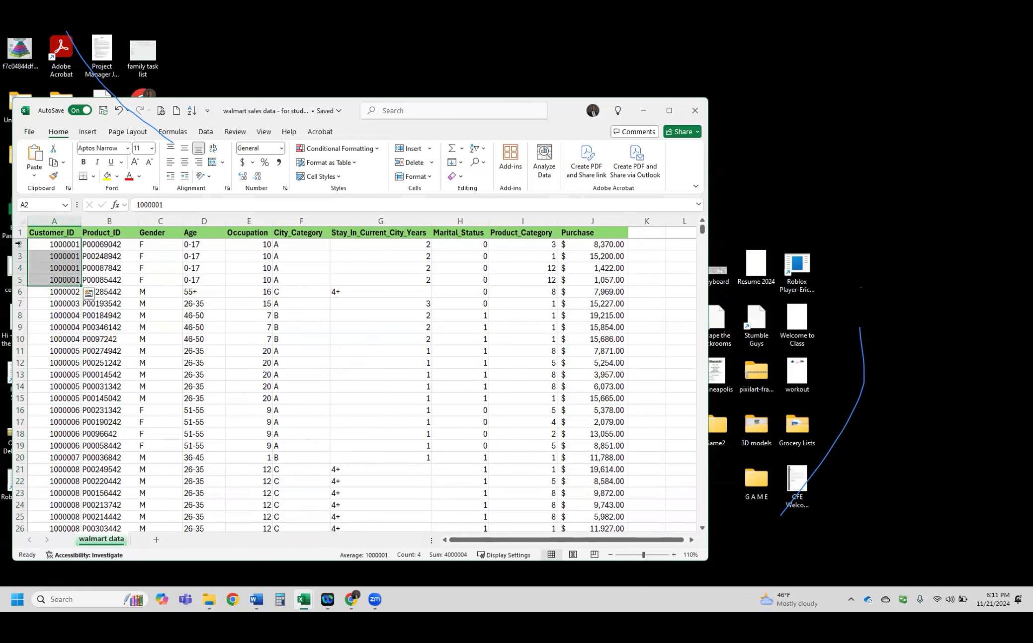
pyautogui.moveTo(20, 244); pyautogui.dragTo(22, 281)
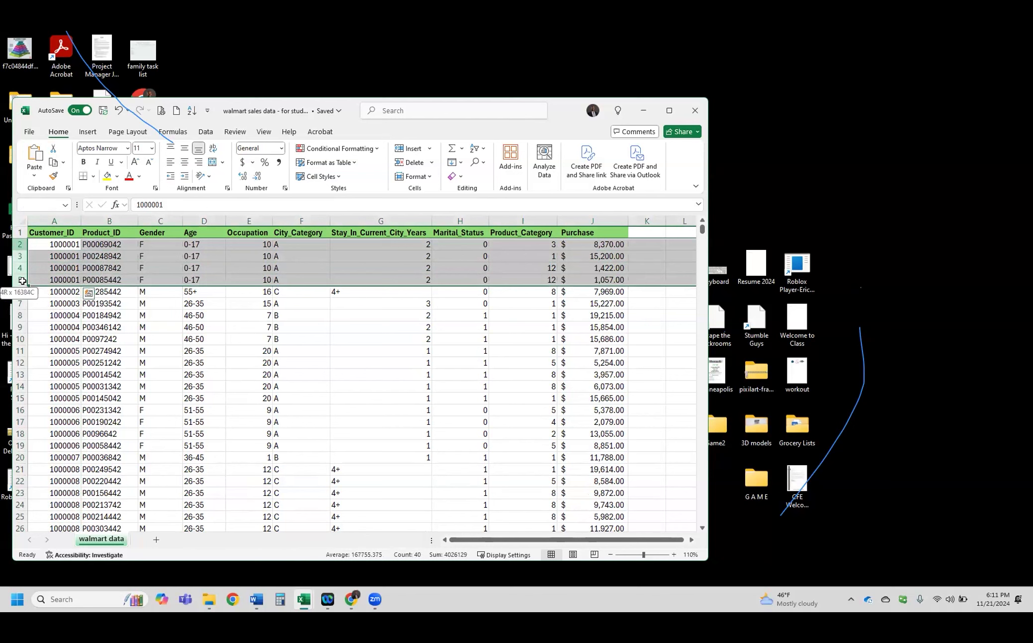
pyautogui.moveTo(22, 281); pyautogui.dragTo(18, 281)
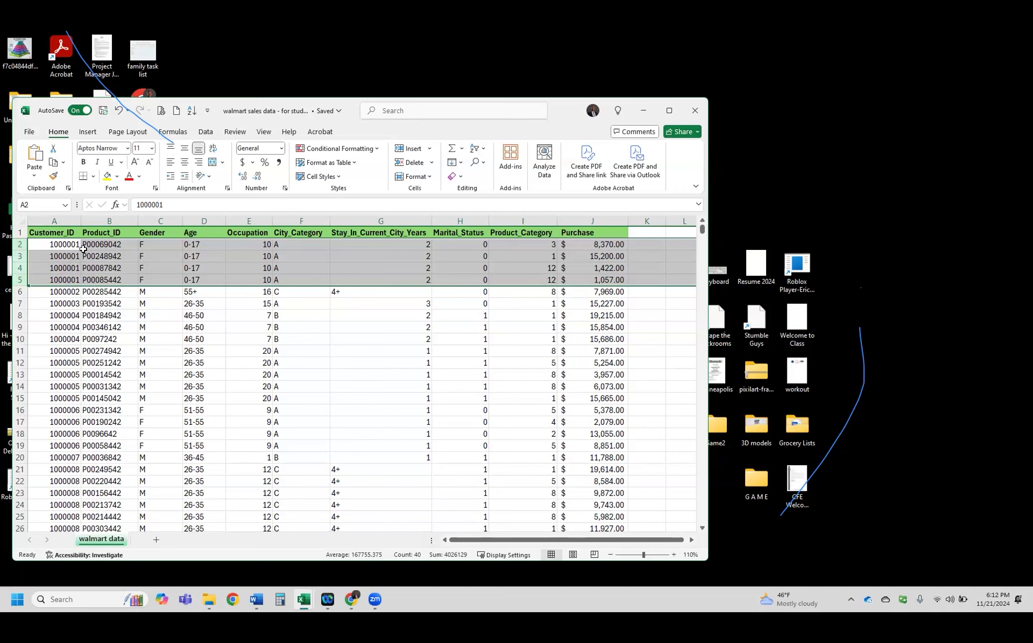
pyautogui.click(108, 247)
pyautogui.click(112, 268)
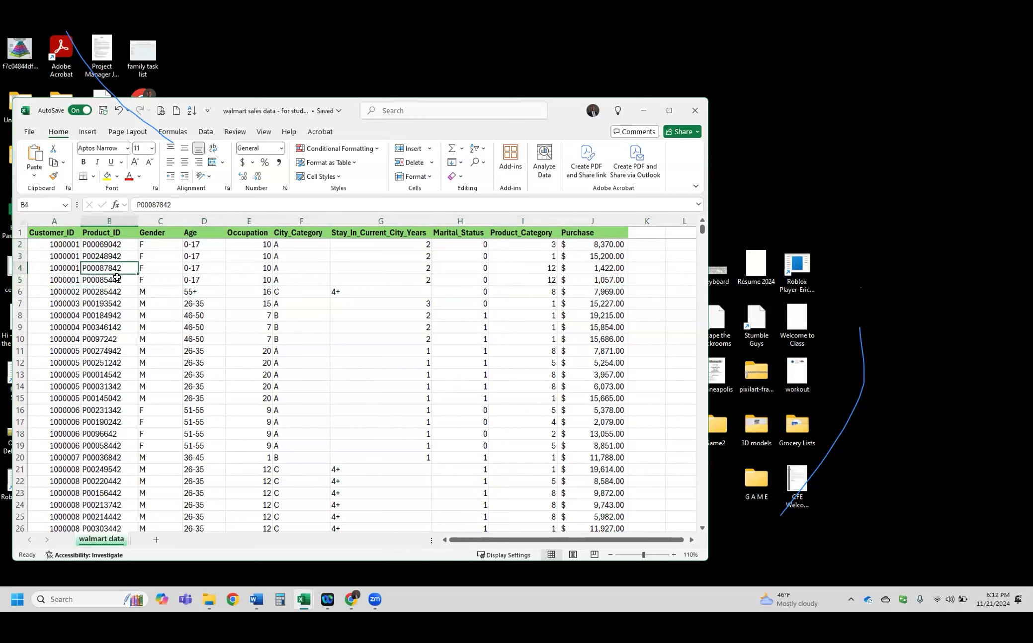
pyautogui.moveTo(150, 244); pyautogui.dragTo(209, 281)
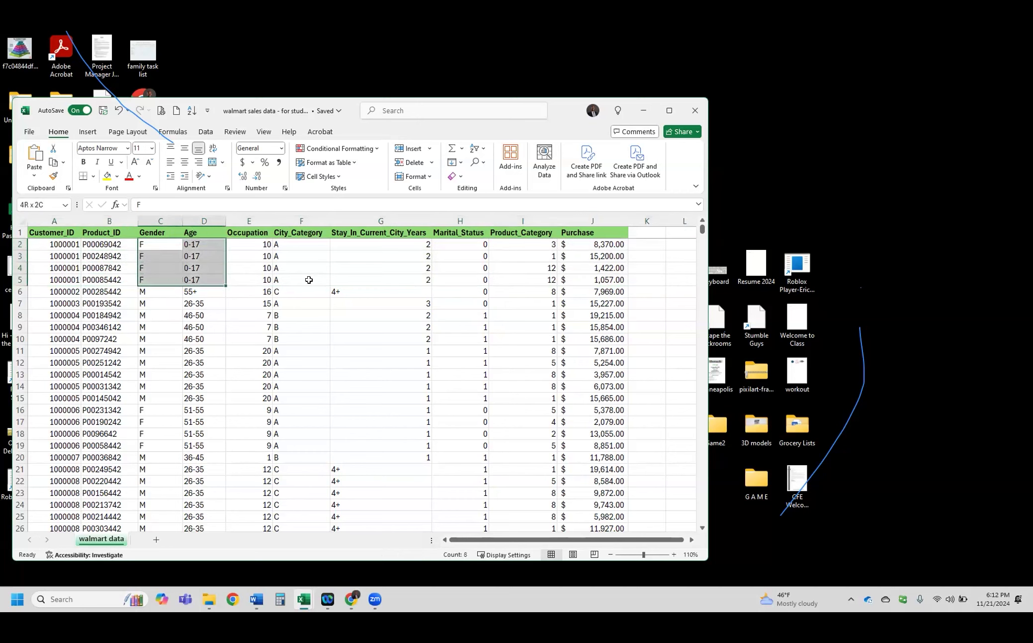
pyautogui.moveTo(309, 280); pyautogui.dragTo(403, 280)
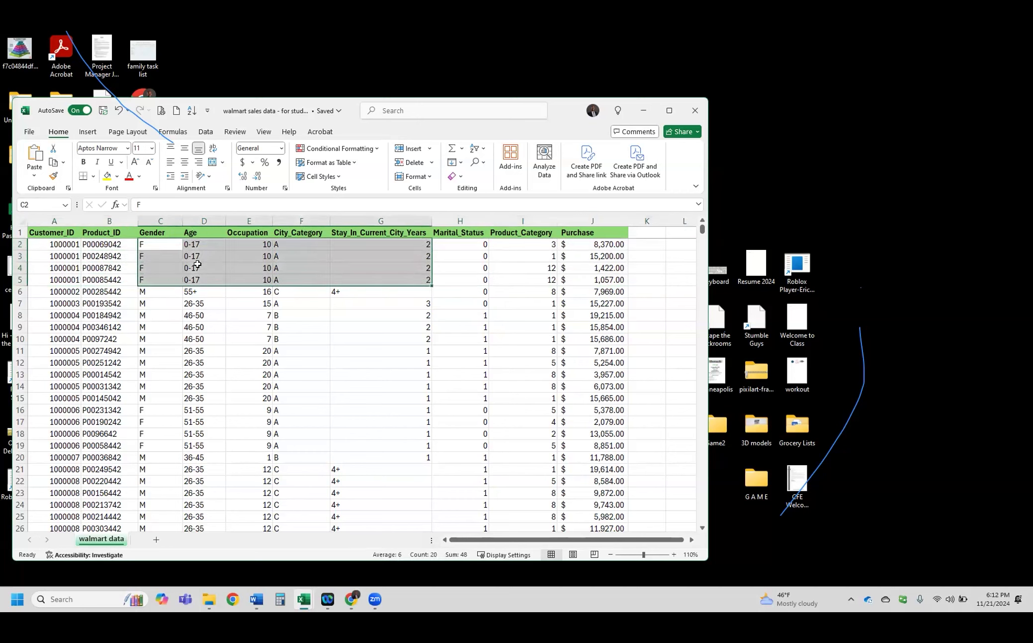
# Examine the Gender, Age, Occupation, City_Category and Stay_In_Current_City_Years columns and how their values are coded
pyautogui.click(145, 233)
pyautogui.click(208, 236)
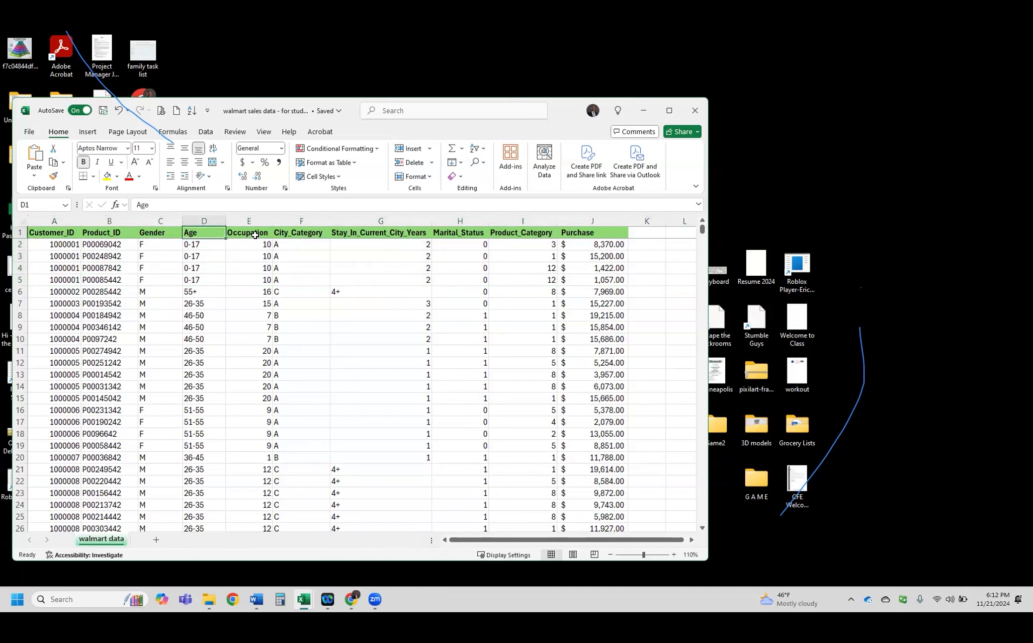
pyautogui.click(255, 235)
pyautogui.moveTo(260, 244); pyautogui.dragTo(264, 270)
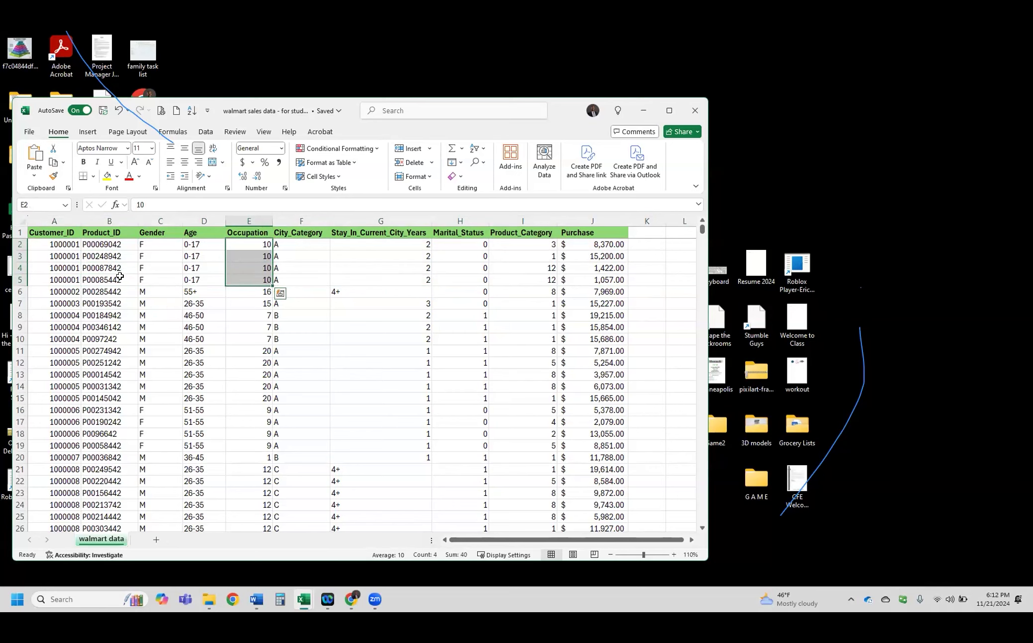
pyautogui.moveTo(287, 245); pyautogui.dragTo(291, 281)
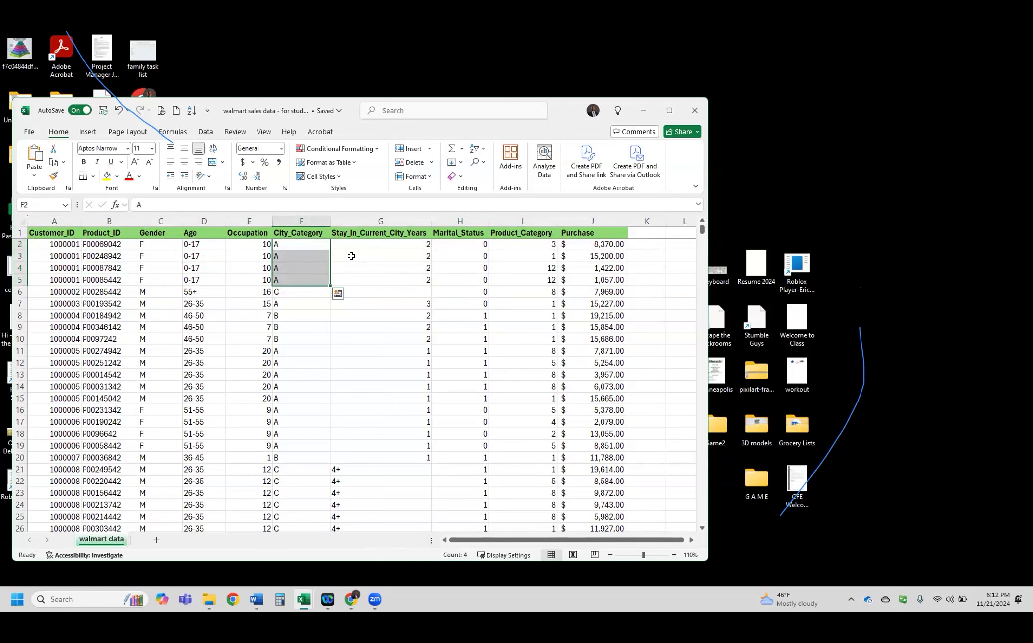
pyautogui.click(286, 291)
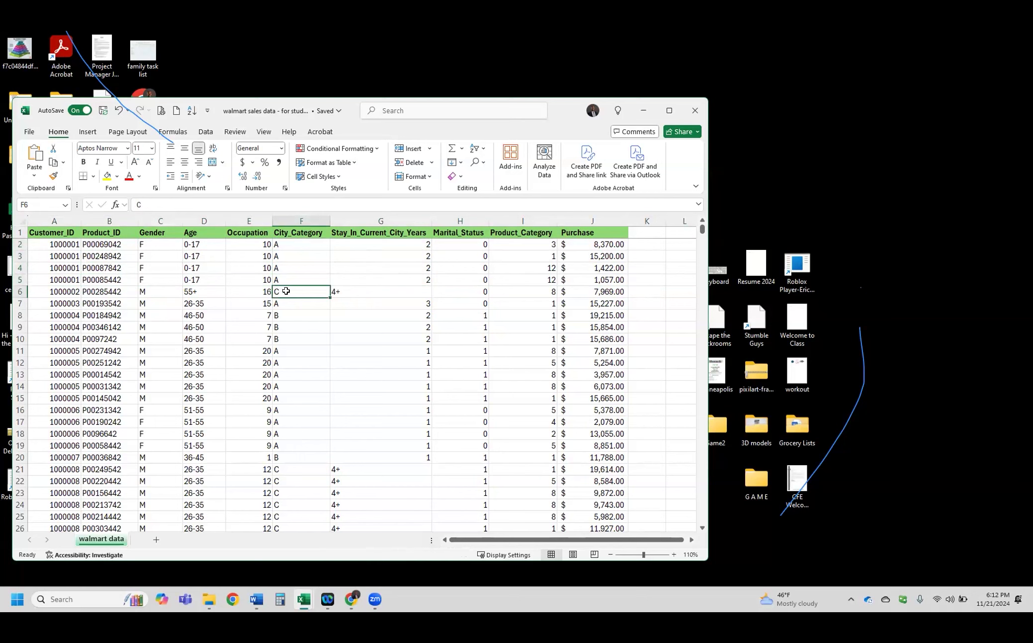
pyautogui.click(287, 314)
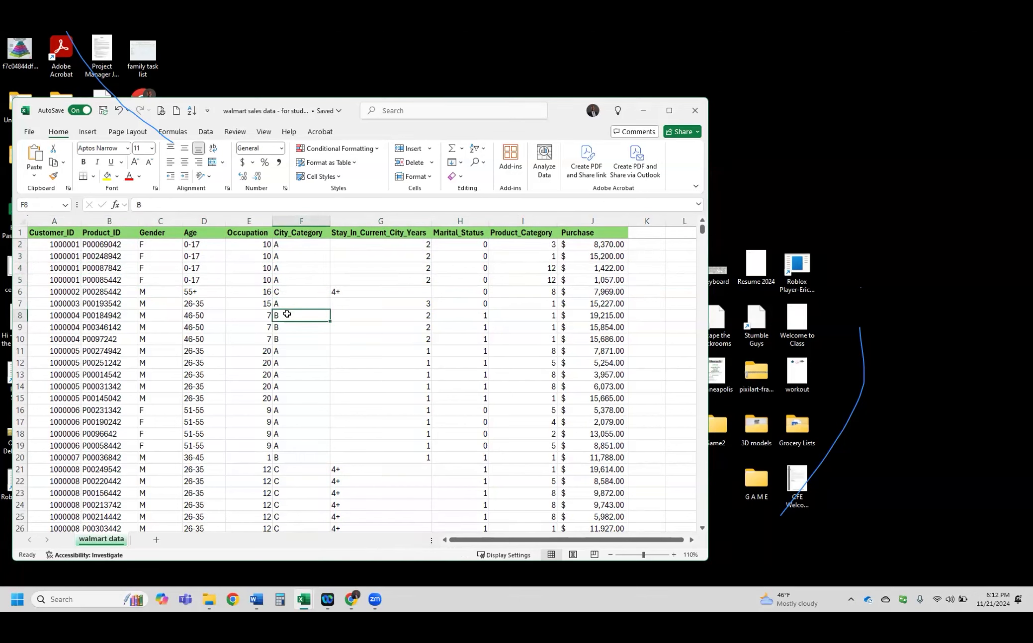
pyautogui.moveTo(398, 245); pyautogui.dragTo(397, 352)
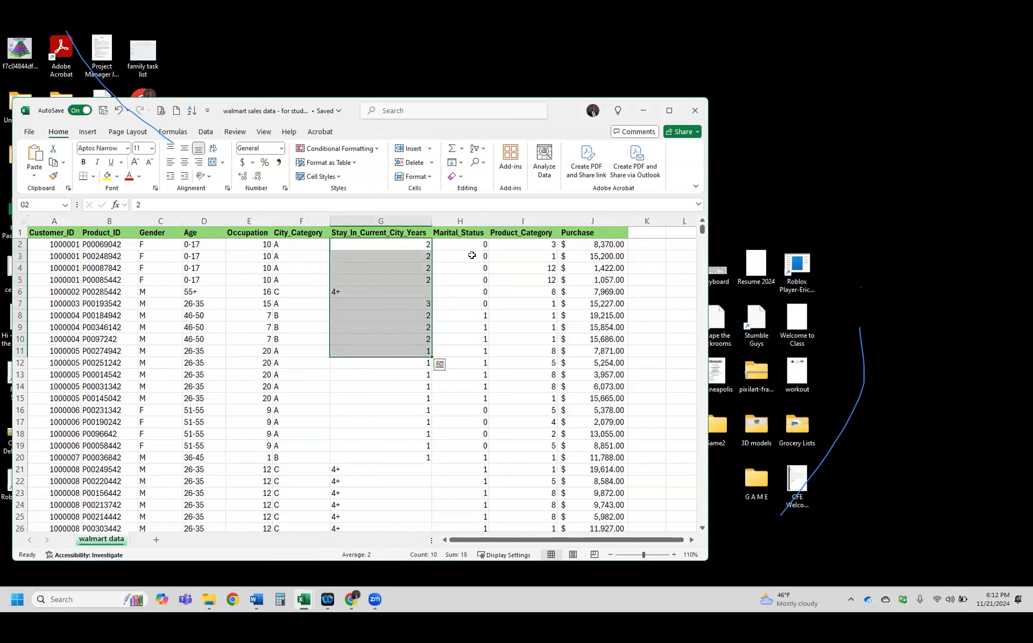
# Examine how the values in the Marital_Status and Product_Category columns are coded
pyautogui.moveTo(463, 233); pyautogui.dragTo(474, 351)
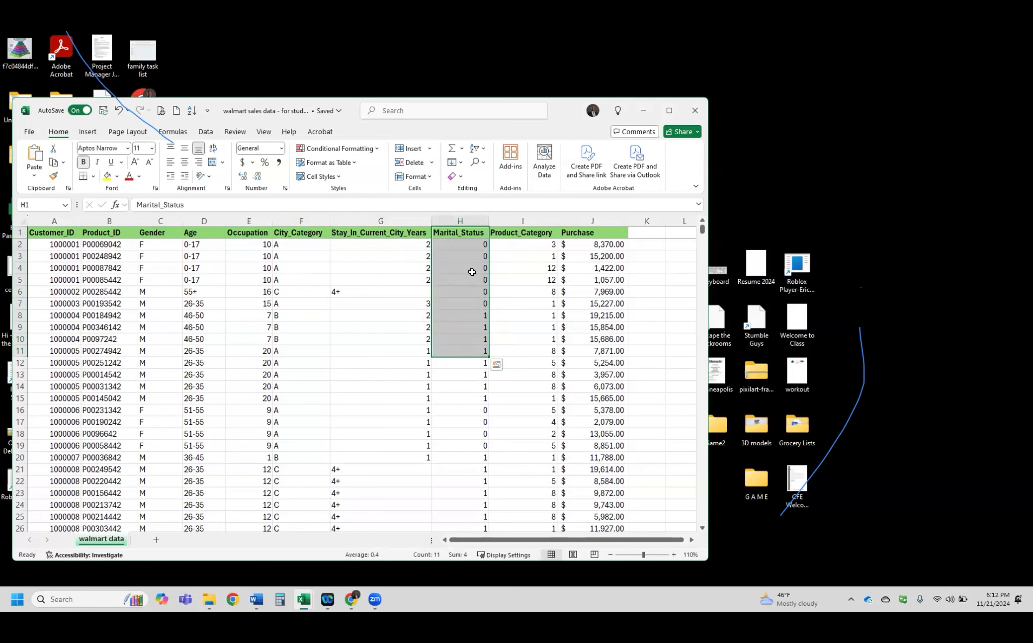
pyautogui.click(481, 245)
pyautogui.press('Down')
pyautogui.press('Down')
pyautogui.press('Down')
pyautogui.press('Down')
pyautogui.press('Down')
pyautogui.press('Down')
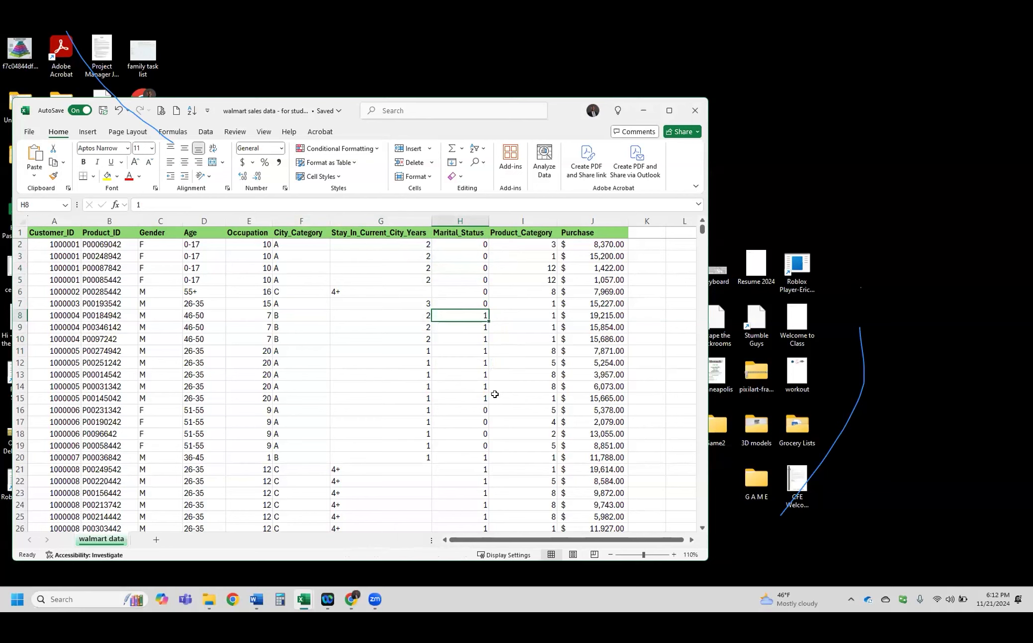
pyautogui.click(479, 245)
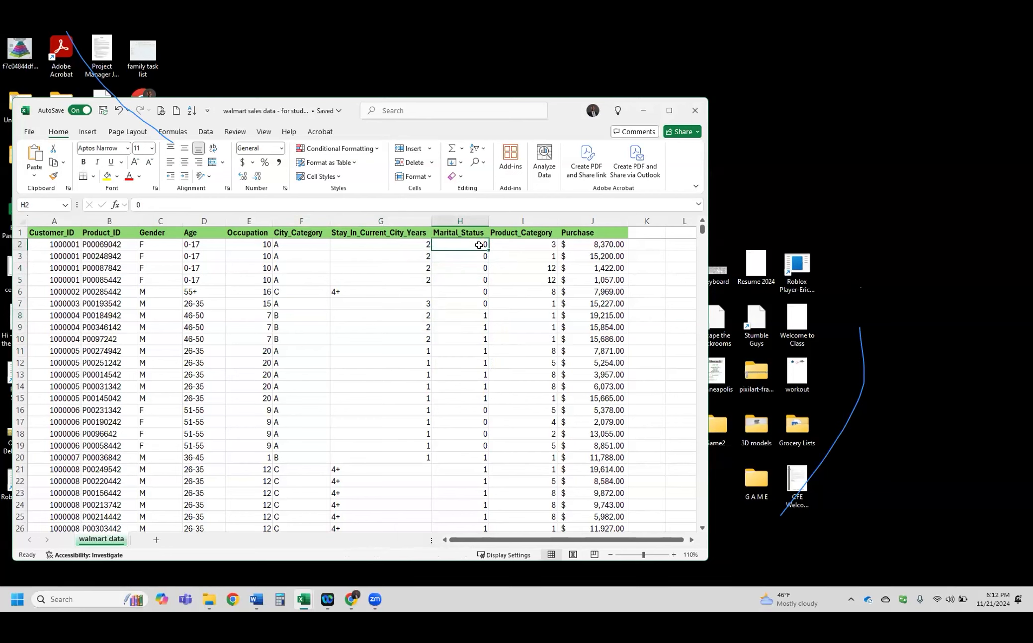
pyautogui.click(468, 317)
pyautogui.click(465, 232)
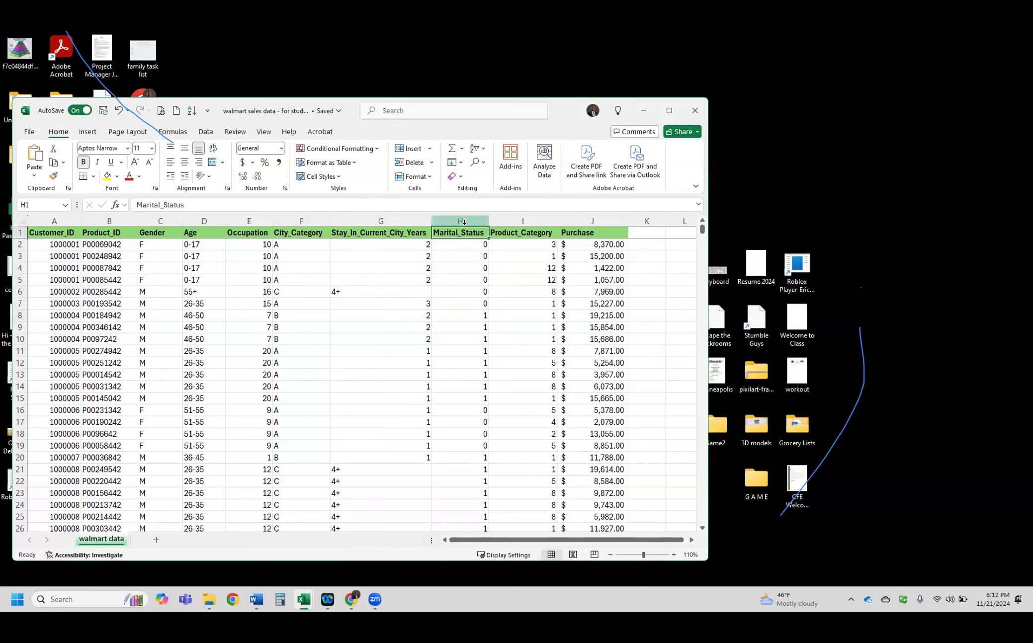
pyautogui.click(469, 244)
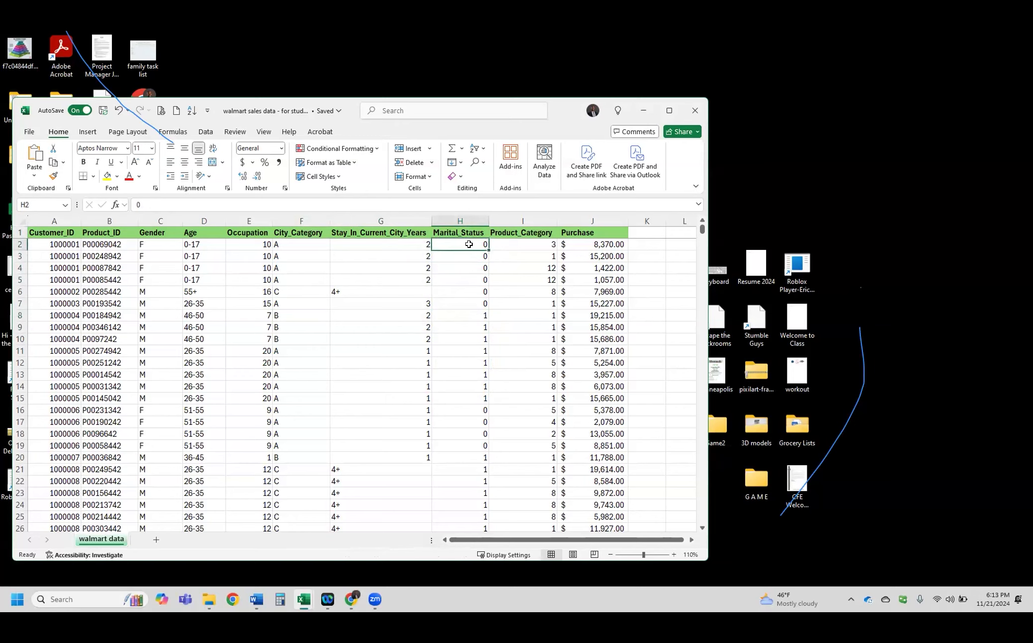
pyautogui.click(478, 316)
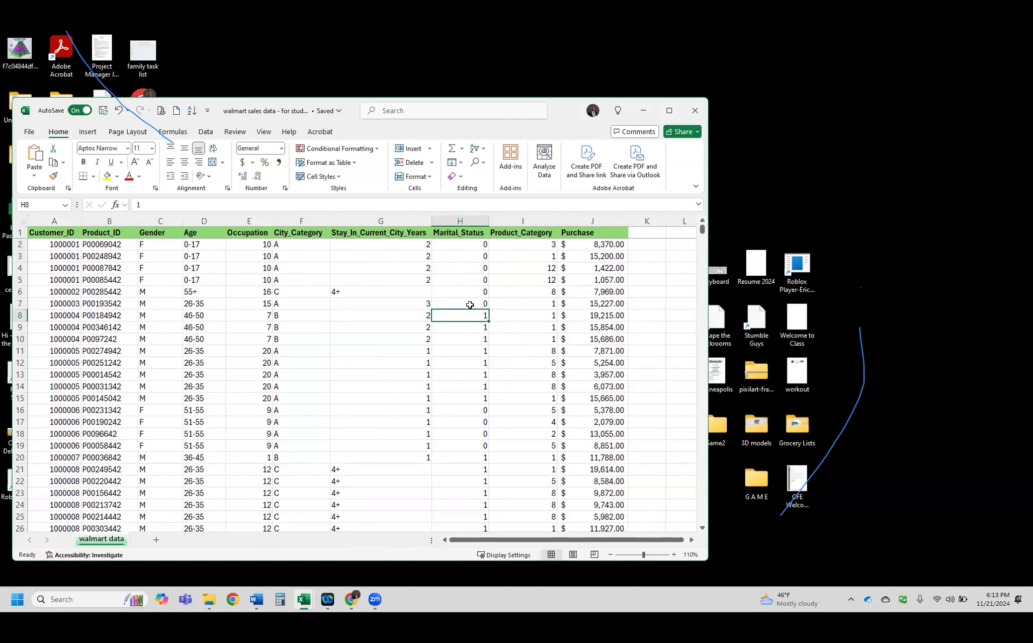
pyautogui.click(532, 237)
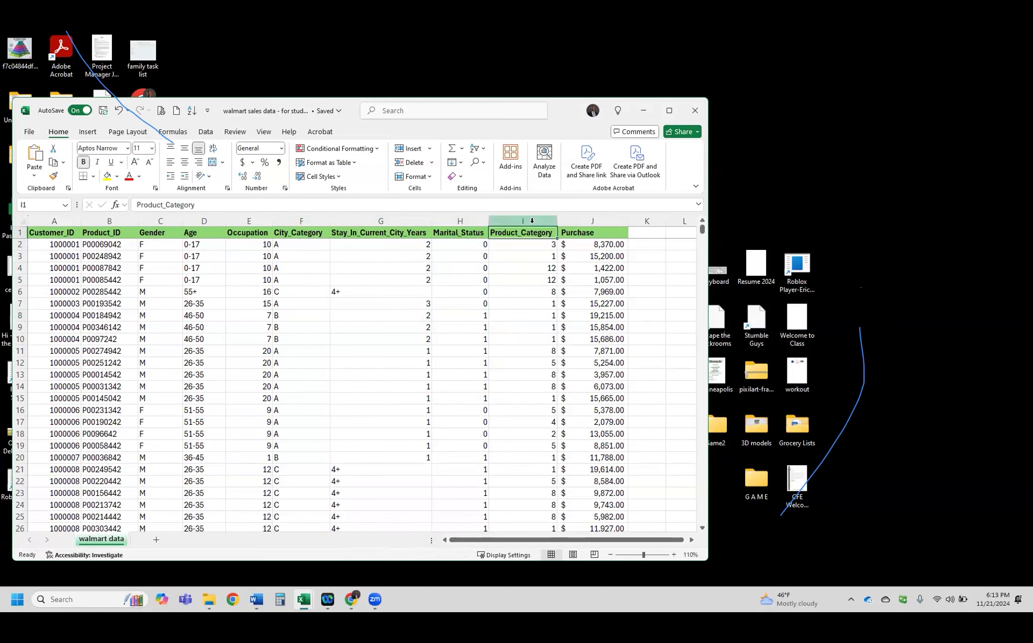
pyautogui.click(534, 244)
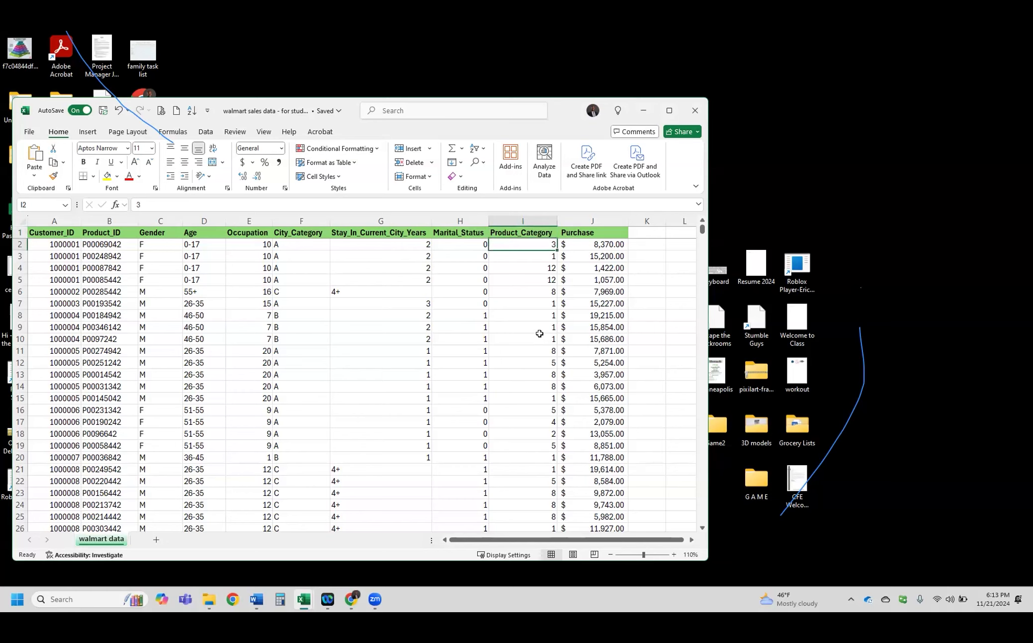
# Examine the category codes in the Product_Category column and the amounts in the Purchase column
pyautogui.press('Down')
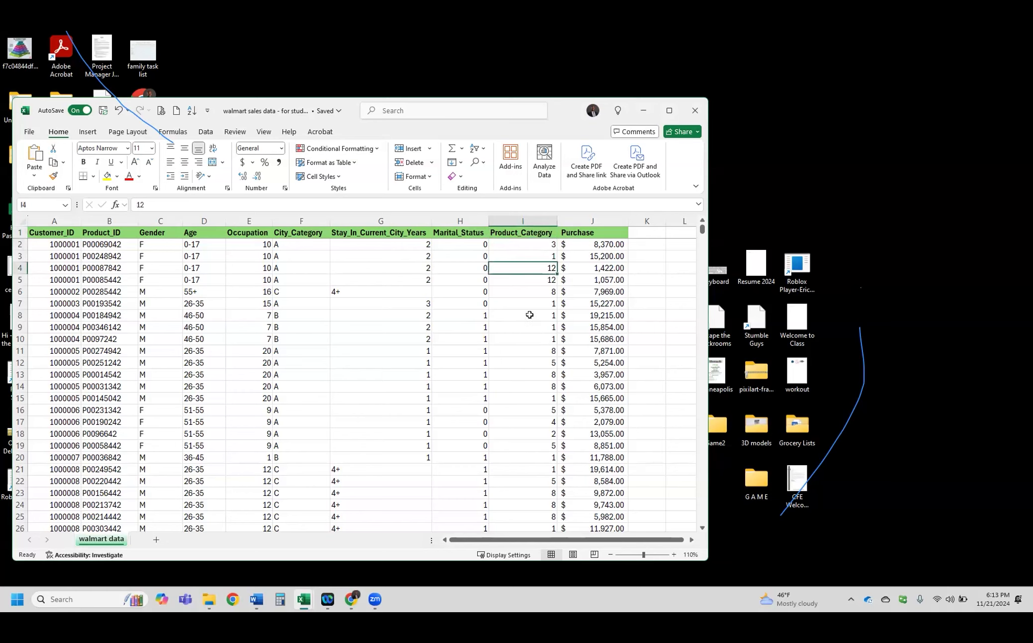
pyautogui.click(531, 293)
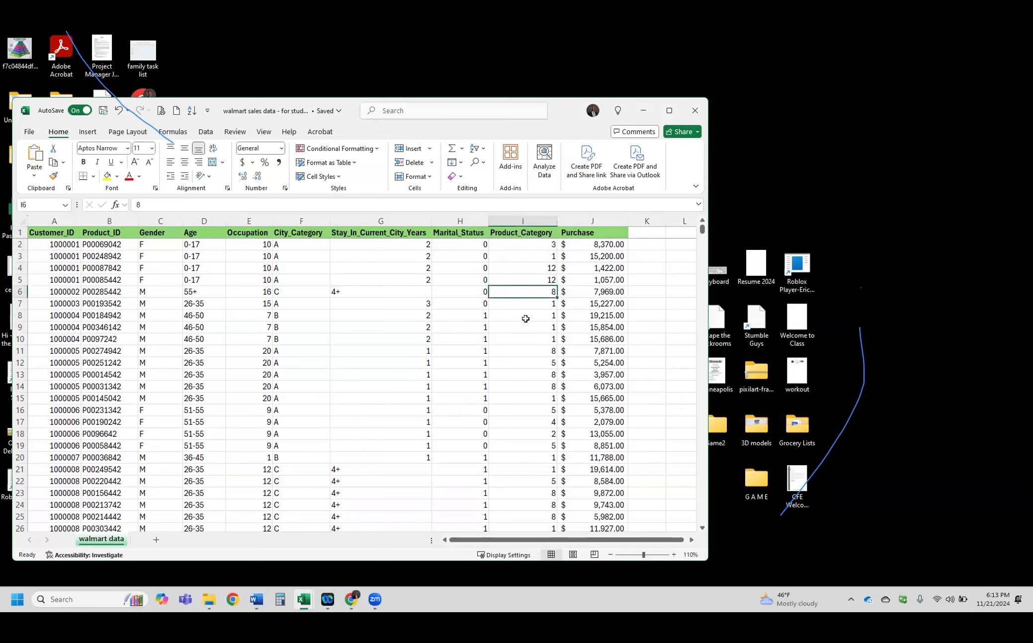
pyautogui.click(526, 317)
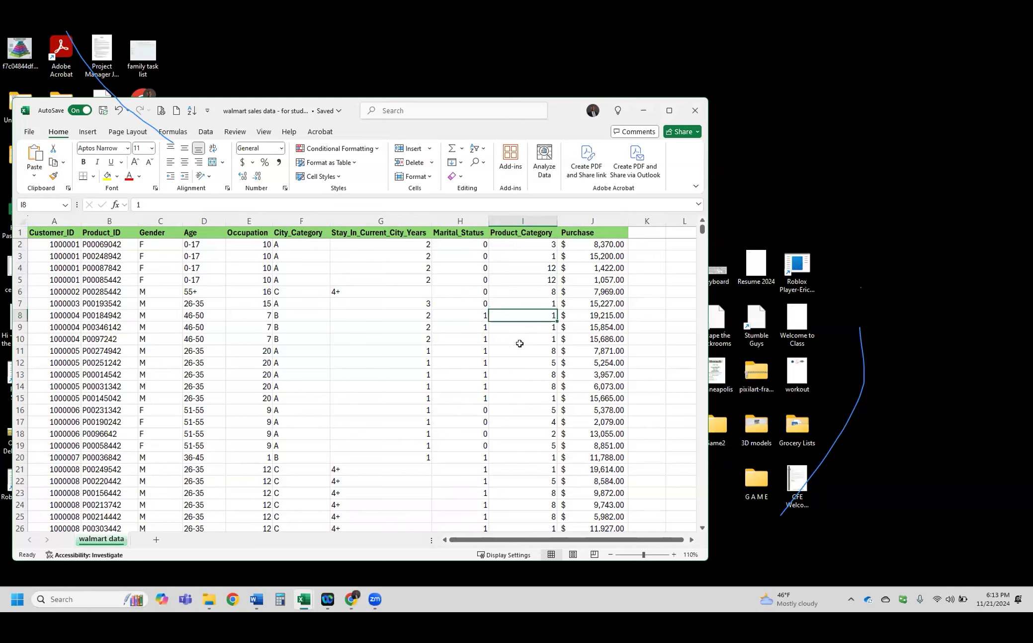
pyautogui.moveTo(530, 245); pyautogui.dragTo(535, 488)
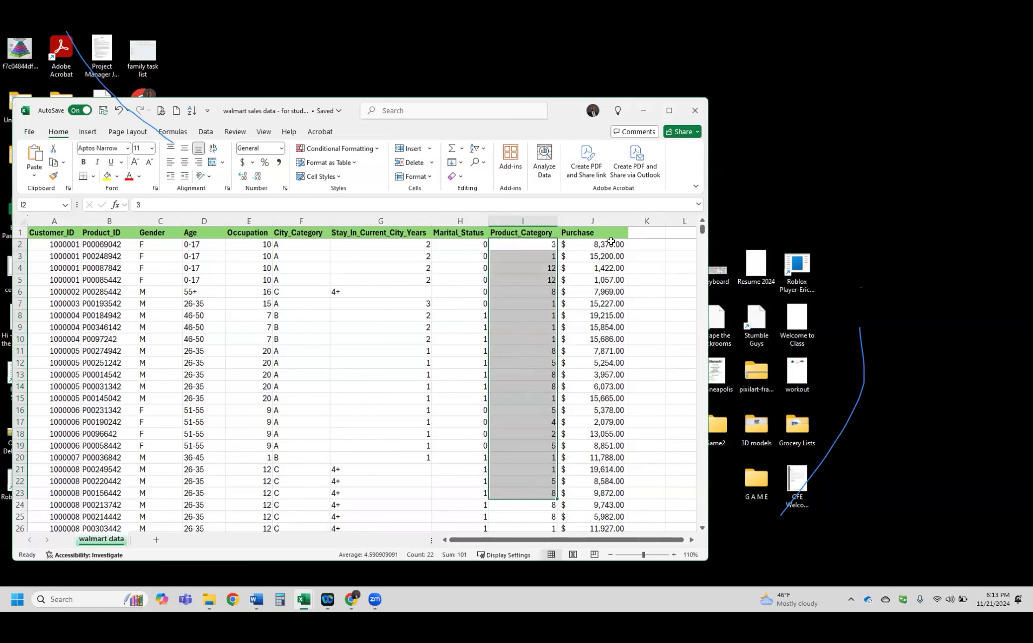
pyautogui.moveTo(609, 234); pyautogui.dragTo(619, 413)
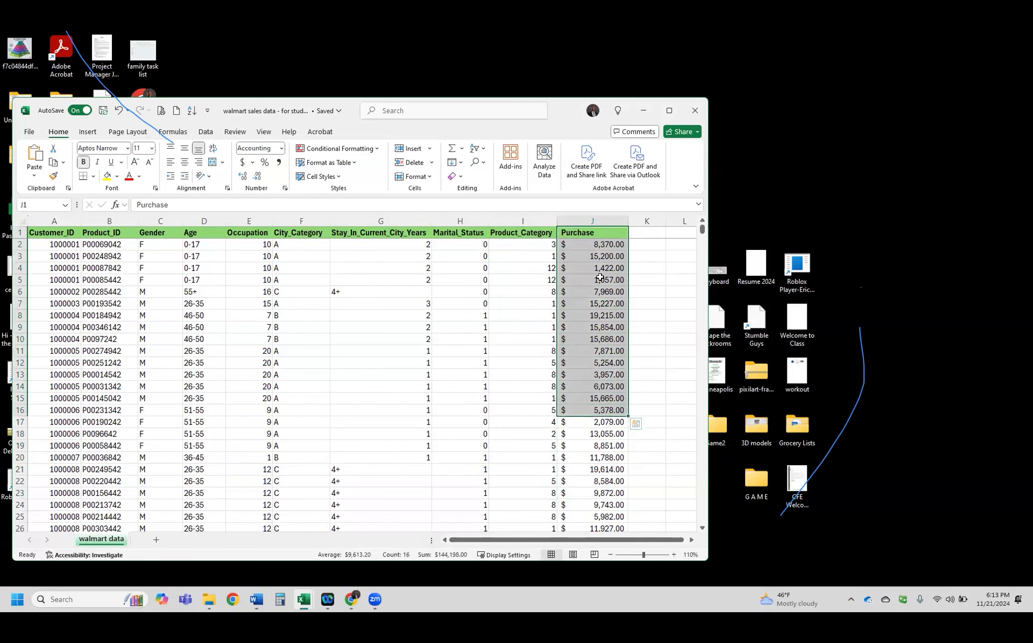
pyautogui.click(598, 244)
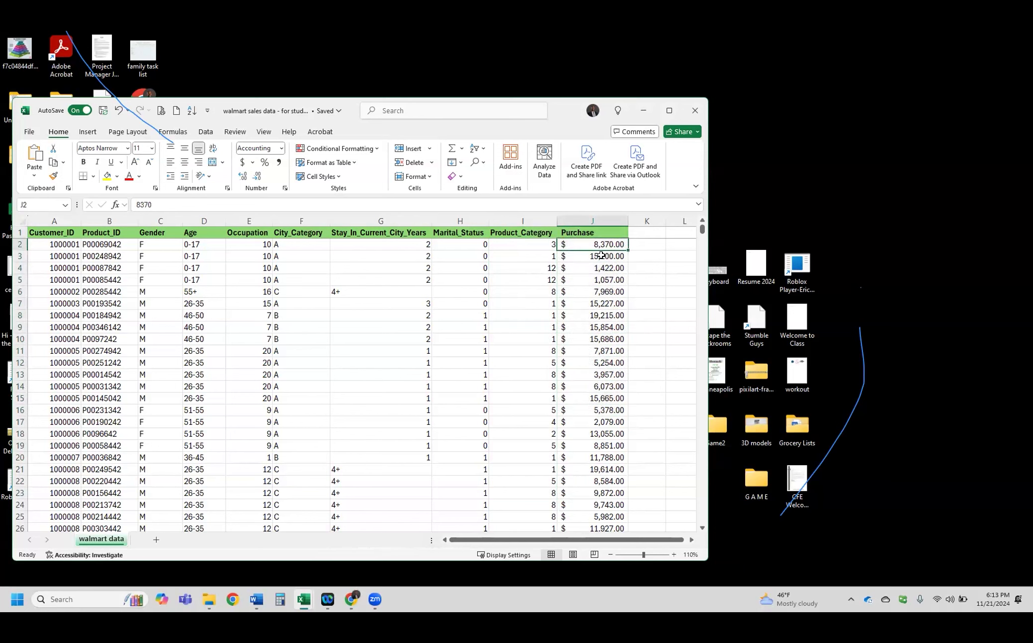
# Read the first purchase record in row 2 field by field, from Customer_ID through Purchase, at a slightly larger zoom
pyautogui.moveTo(58, 243); pyautogui.dragTo(588, 244)
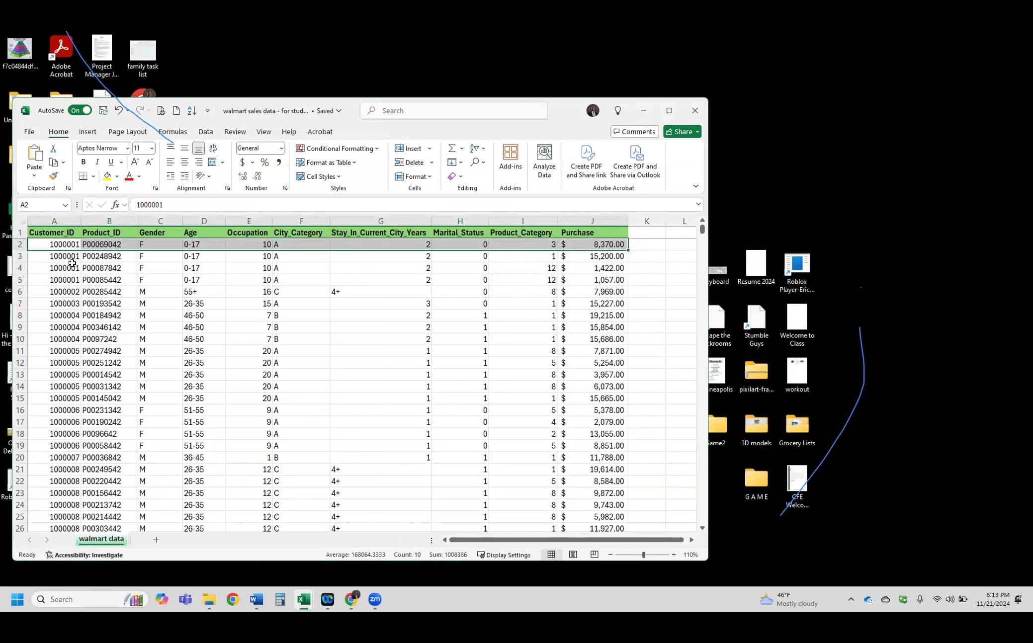
pyautogui.scroll(1, 75, 272)
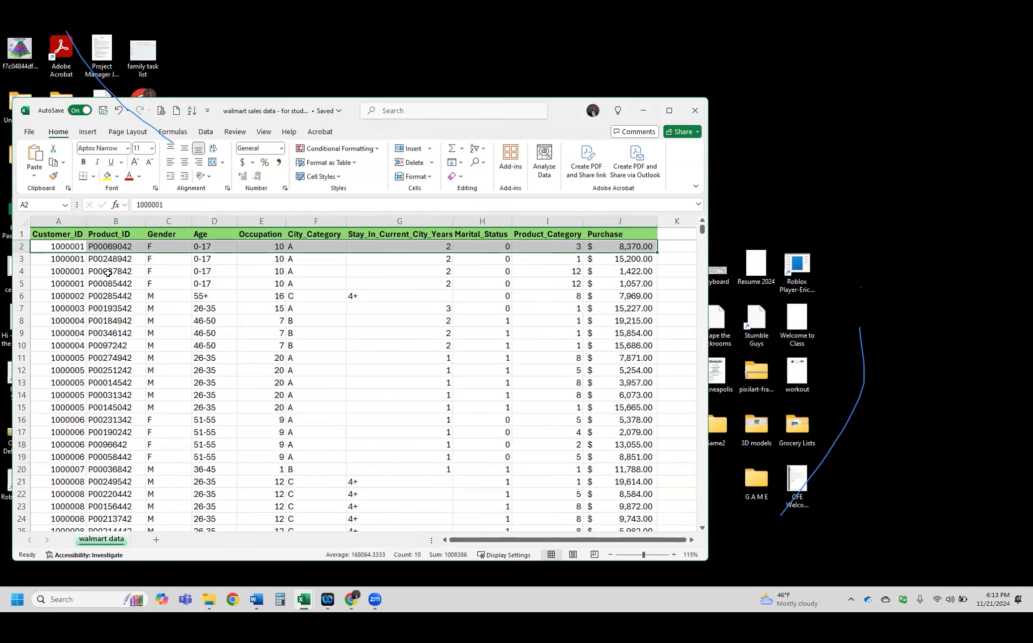
pyautogui.click(64, 248)
pyautogui.click(114, 247)
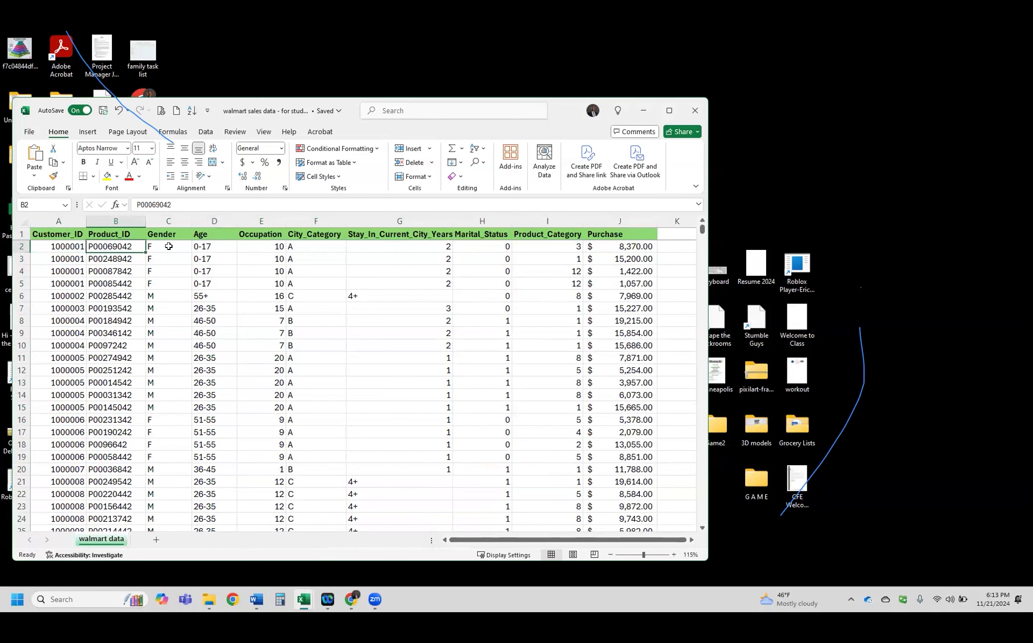
pyautogui.click(169, 246)
pyautogui.click(209, 246)
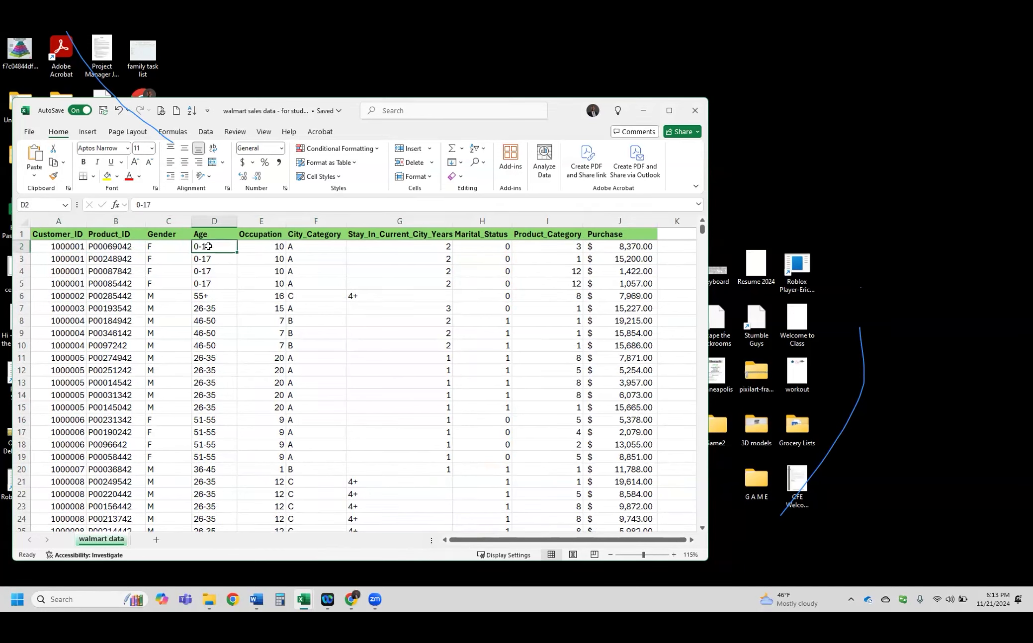
pyautogui.click(267, 246)
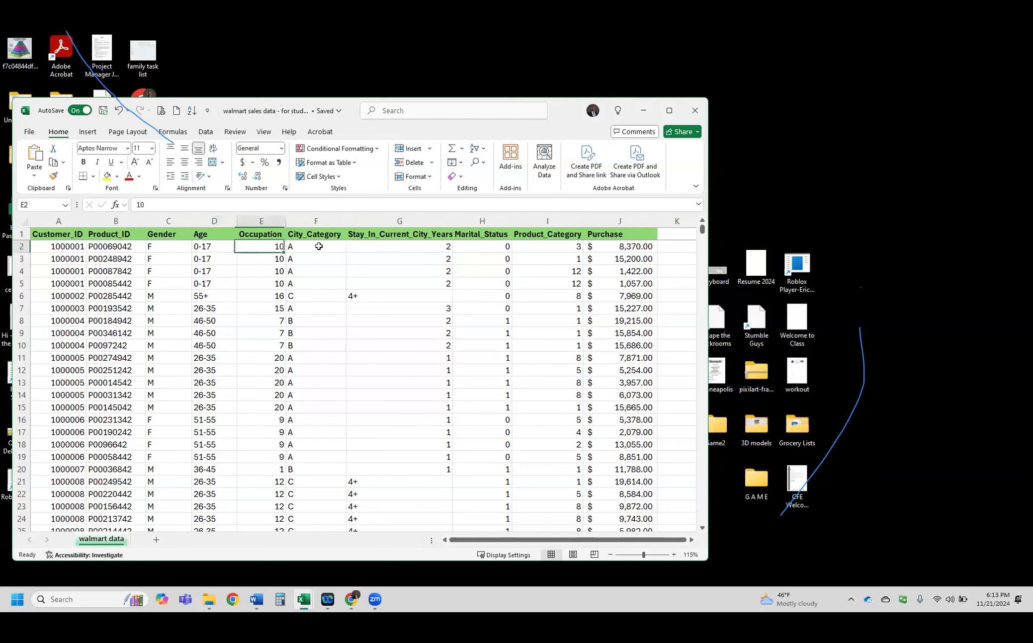
pyautogui.click(324, 246)
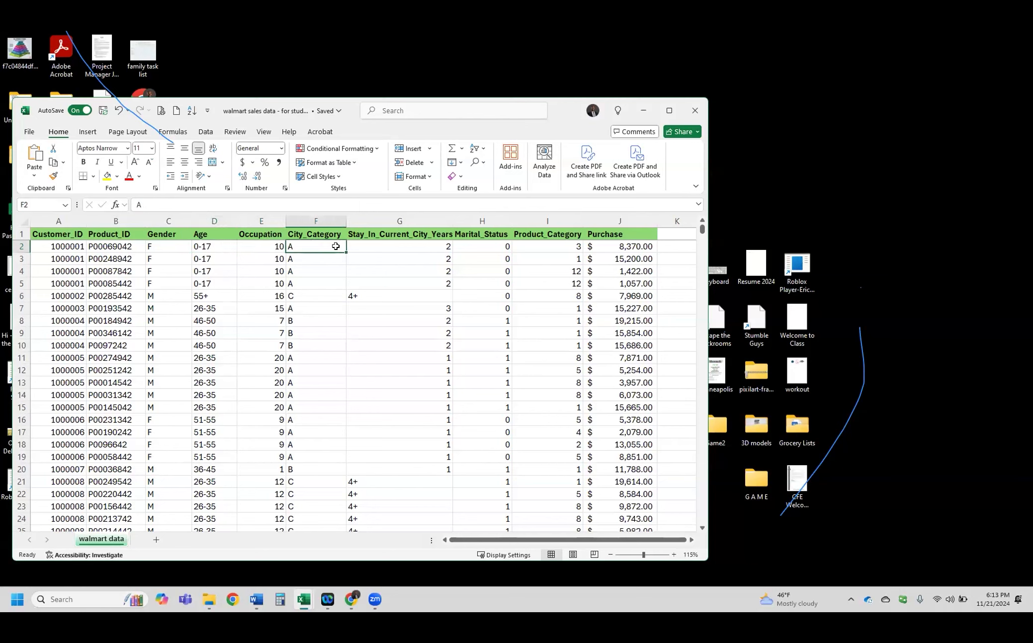
pyautogui.click(417, 245)
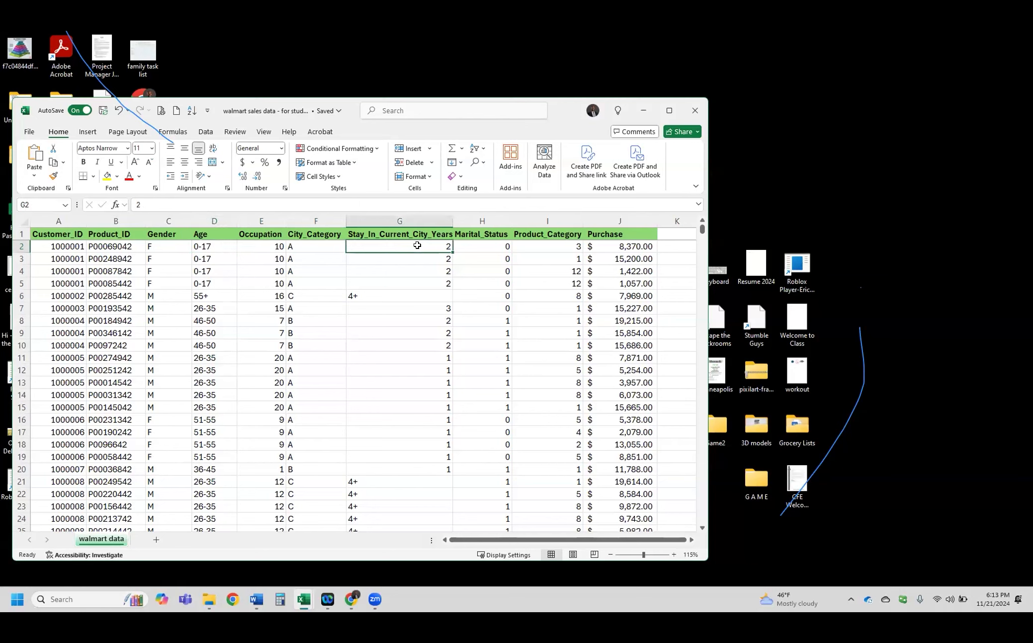
pyautogui.click(480, 249)
pyautogui.click(567, 247)
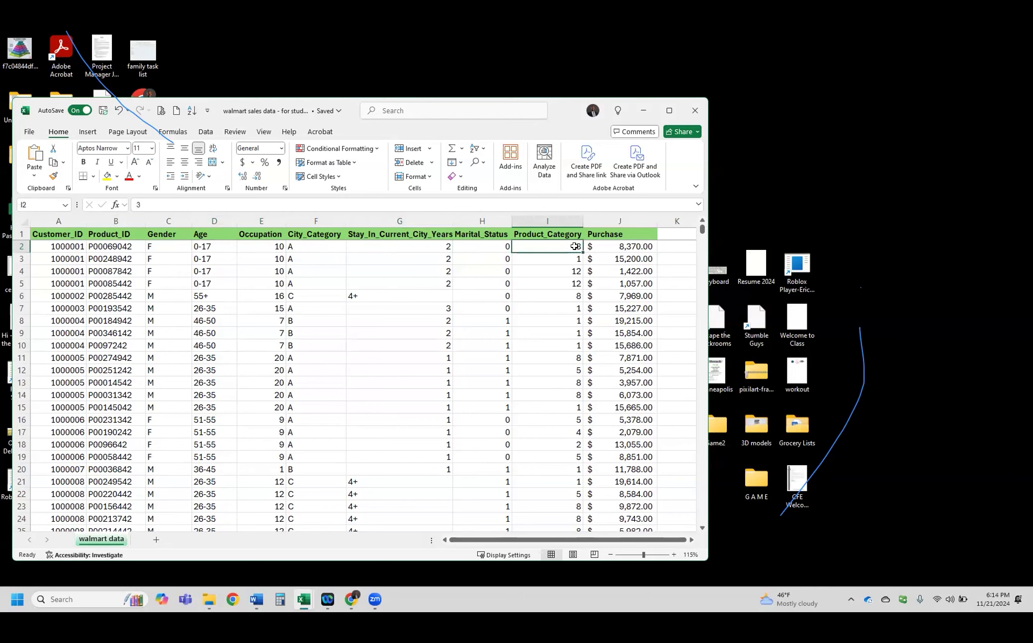
pyautogui.click(612, 247)
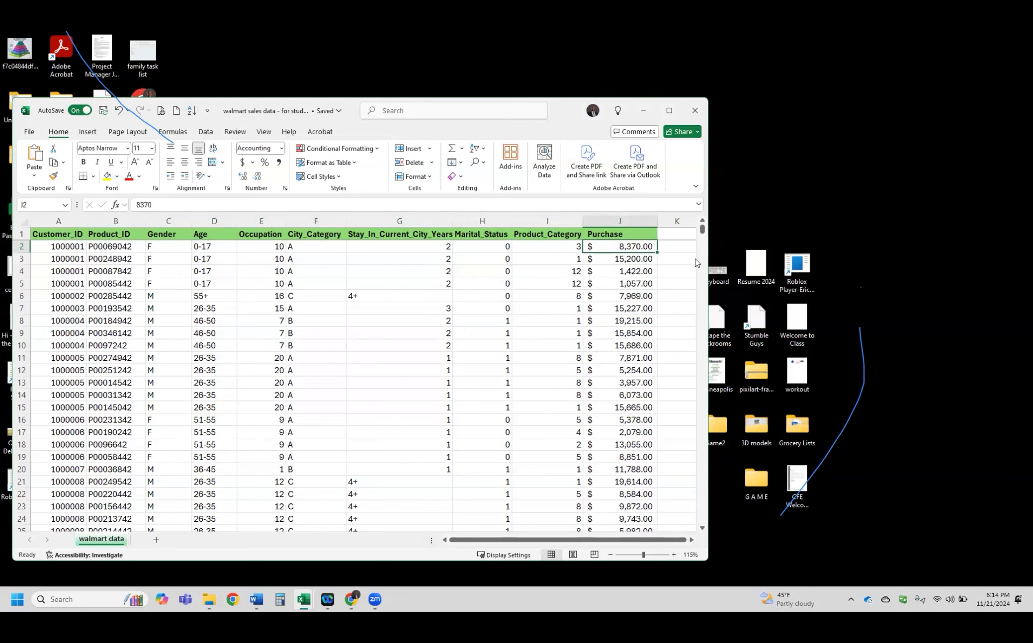
# Open the Windows On-Screen Keyboard by searching for "key", with cell A2 selected in the worksheet
pyautogui.click(37, 251)
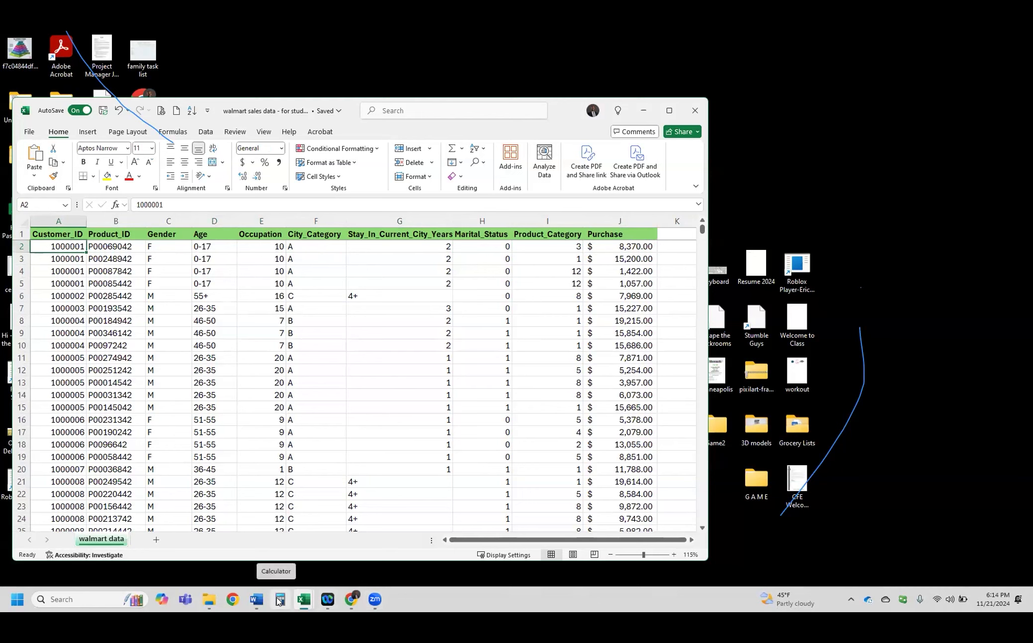
pyautogui.click(96, 600)
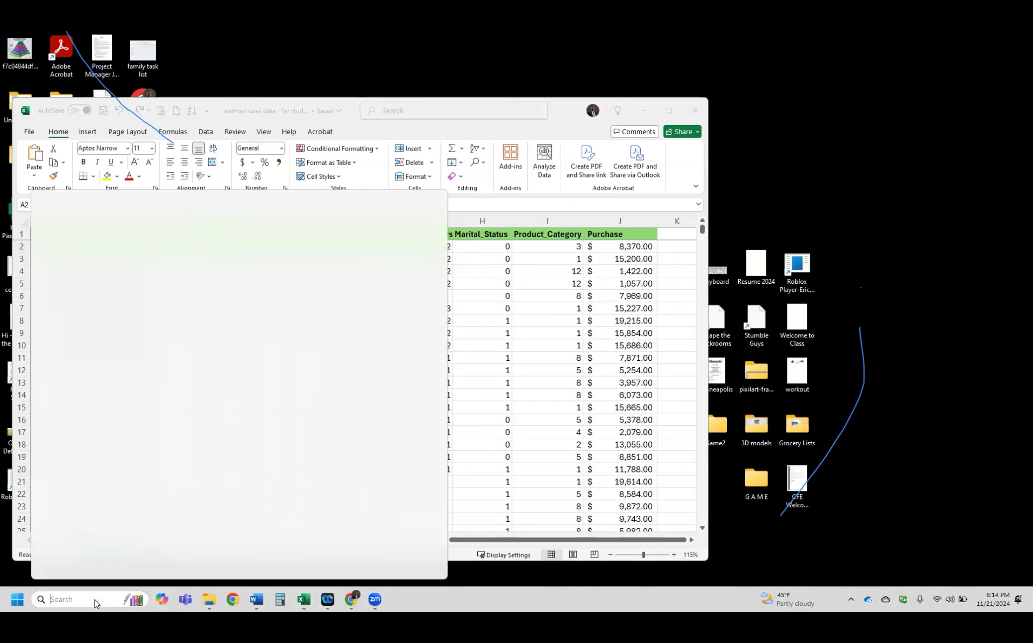
pyautogui.write('key')
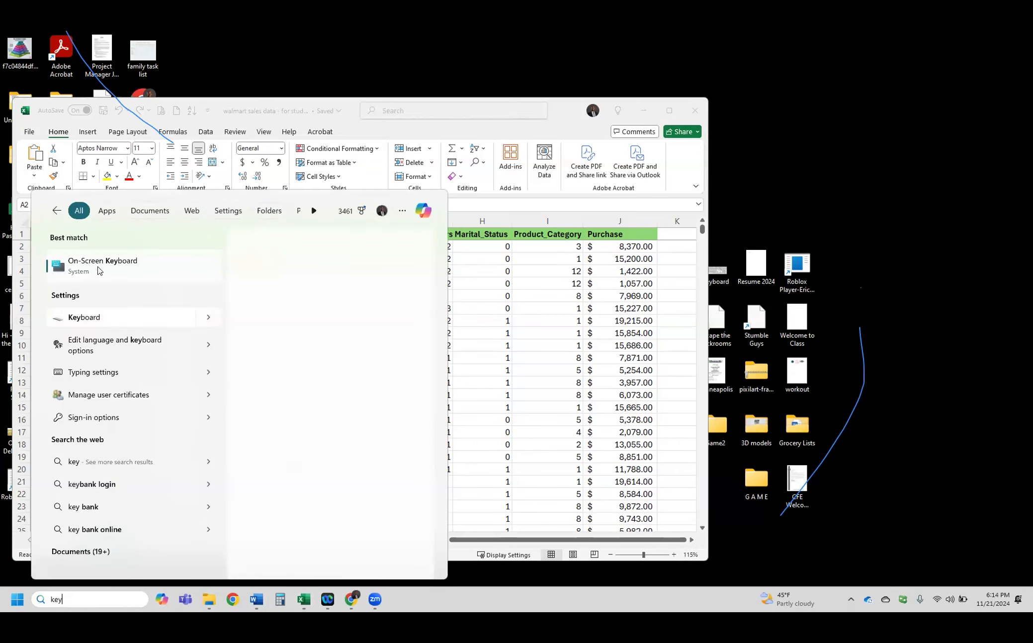
pyautogui.press('Return')
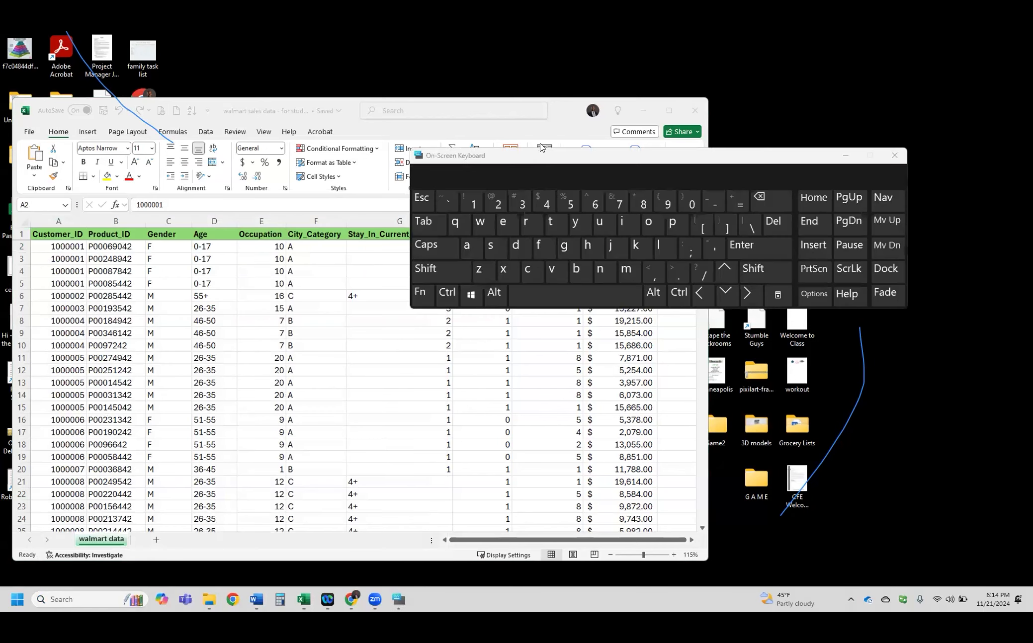
# Use the On-Screen Keyboard to select the Customer_ID data from A2 down to the last record, and view the end of the list
pyautogui.click(65, 245)
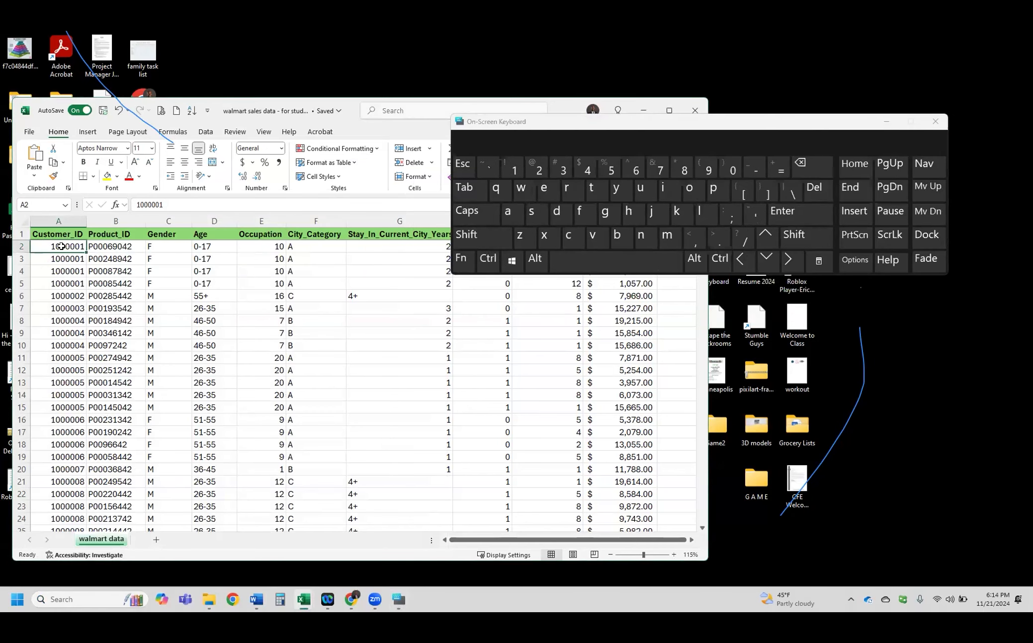
pyautogui.click(477, 237)
pyautogui.click(488, 259)
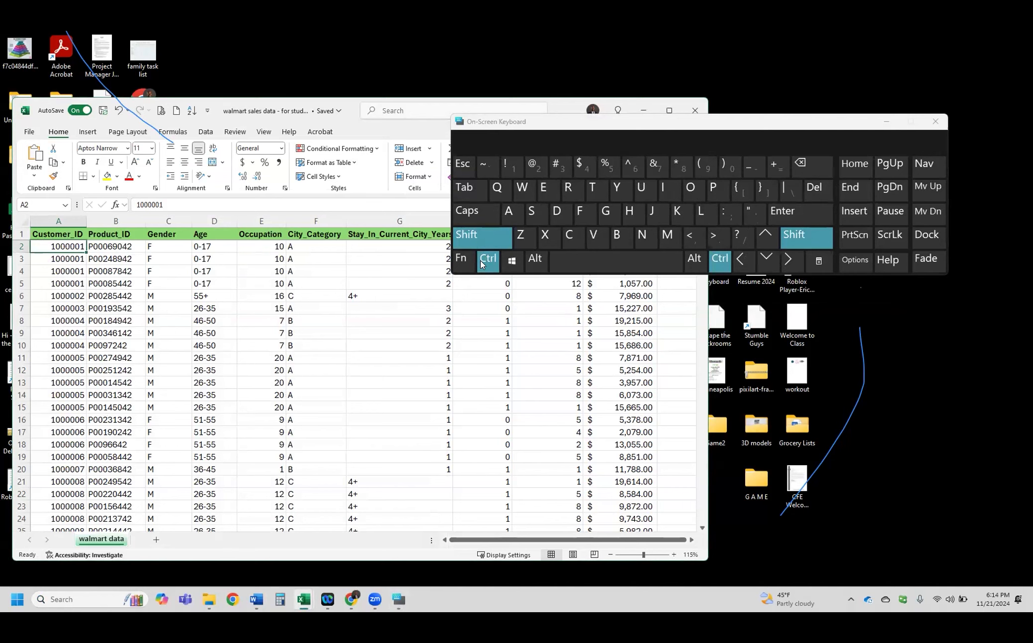
pyautogui.click(768, 262)
pyautogui.scroll(-1, 92, 332)
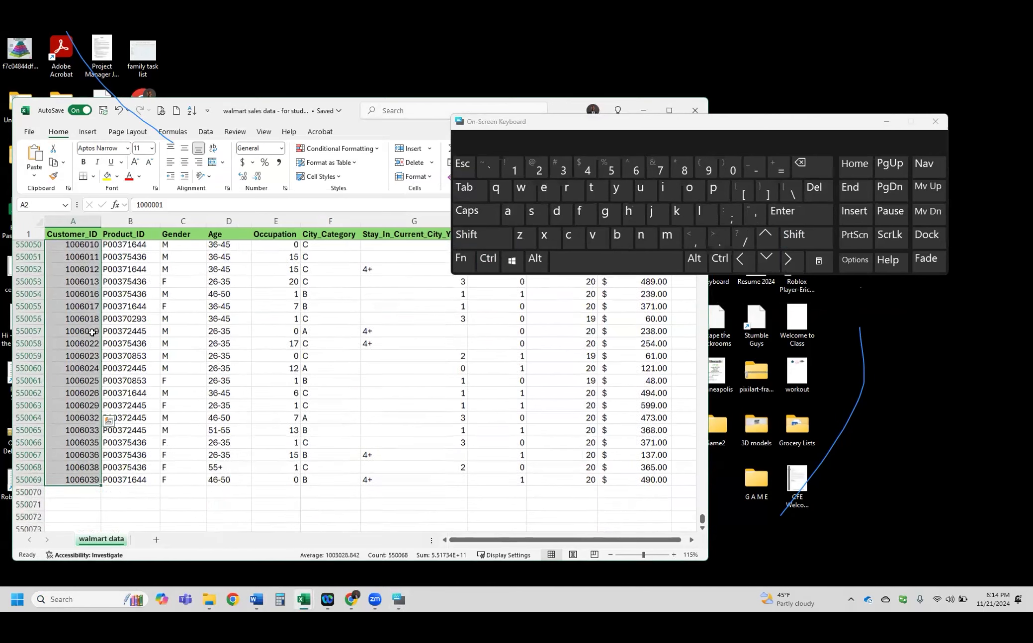
pyautogui.scroll(-2, 92, 332)
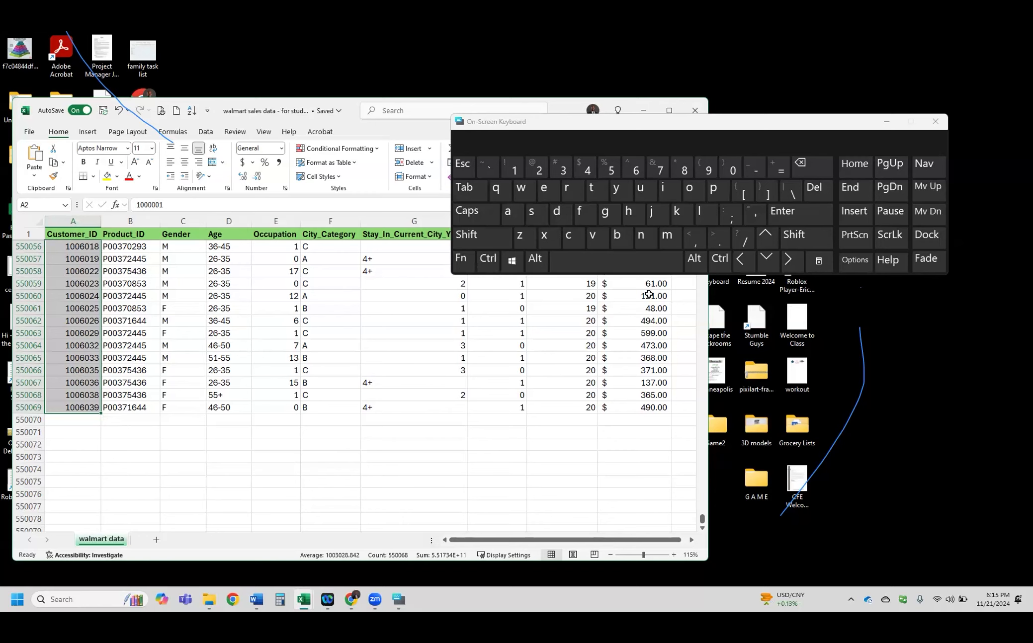
# Extend the selection across to the Purchase column with the On-Screen Keyboard so it covers every data record
pyautogui.click(485, 238)
pyautogui.click(488, 259)
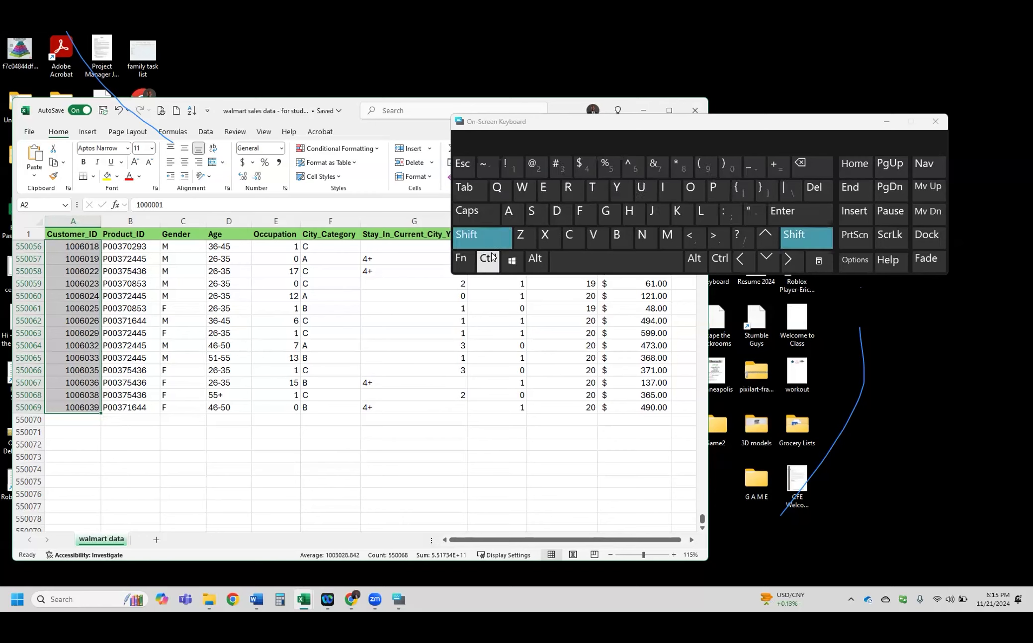
pyautogui.click(792, 267)
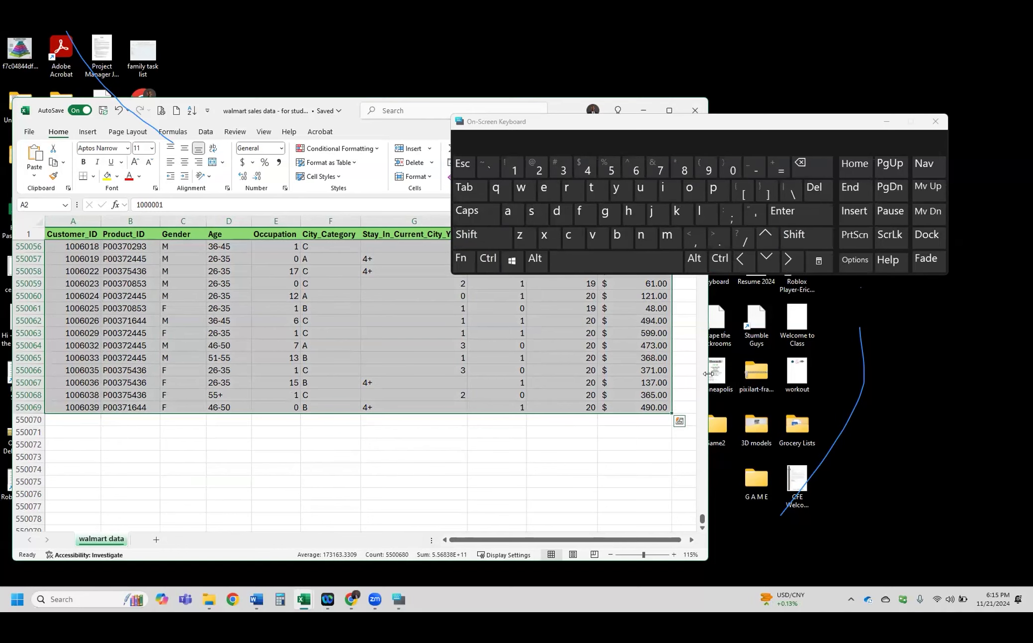
# Widen the worksheet window to show more columns beyond Purchase, and close the On-Screen Keyboard
pyautogui.moveTo(709, 374); pyautogui.dragTo(865, 374)
pyautogui.moveTo(750, 124); pyautogui.dragTo(769, 304)
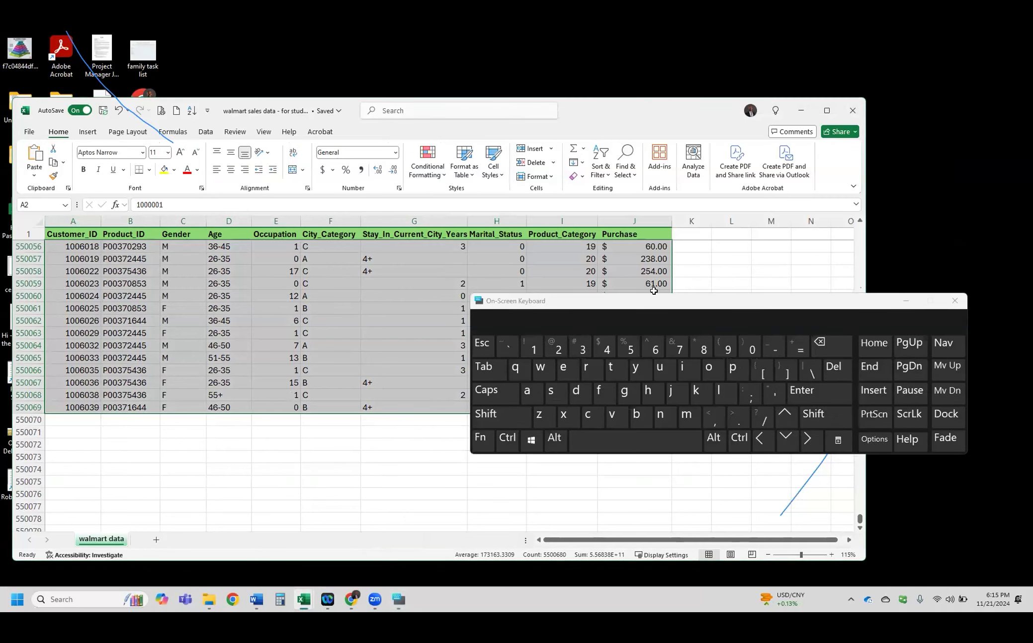
pyautogui.moveTo(685, 314); pyautogui.dragTo(767, 390)
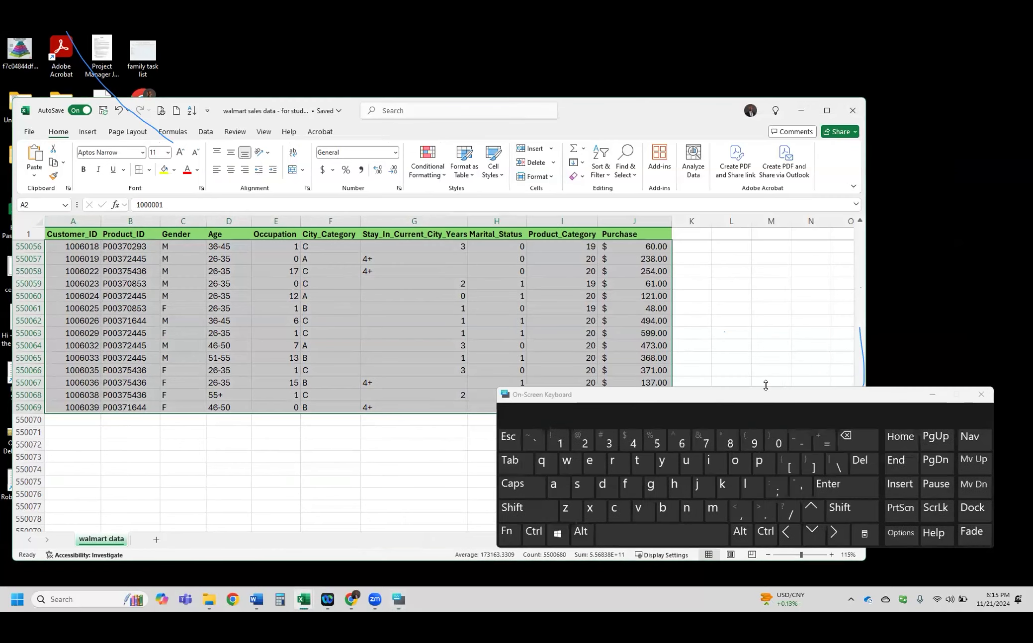
pyautogui.click(862, 225)
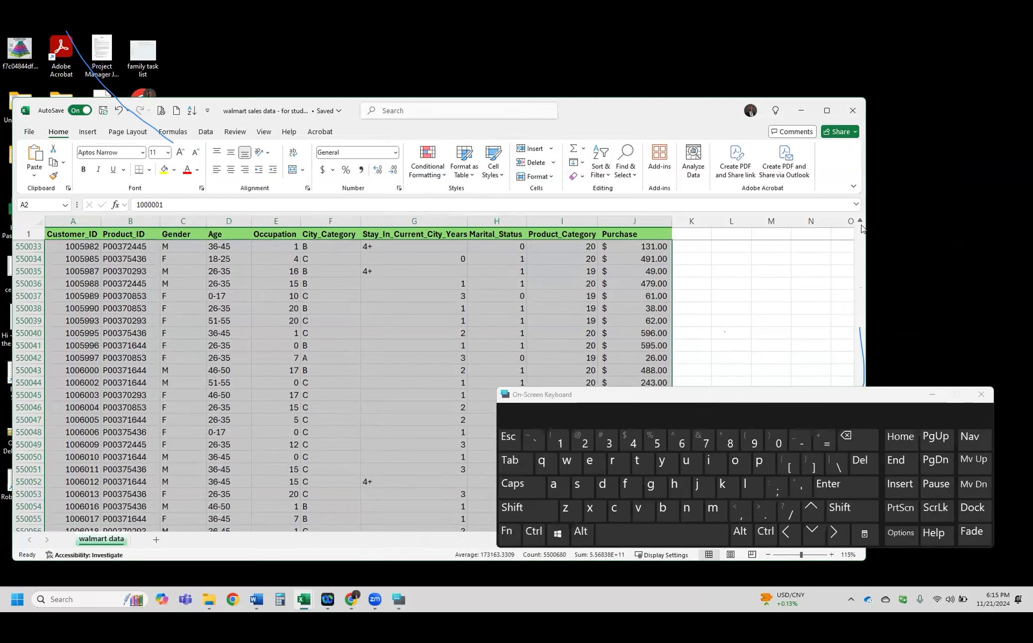
pyautogui.moveTo(812, 394); pyautogui.dragTo(822, 384)
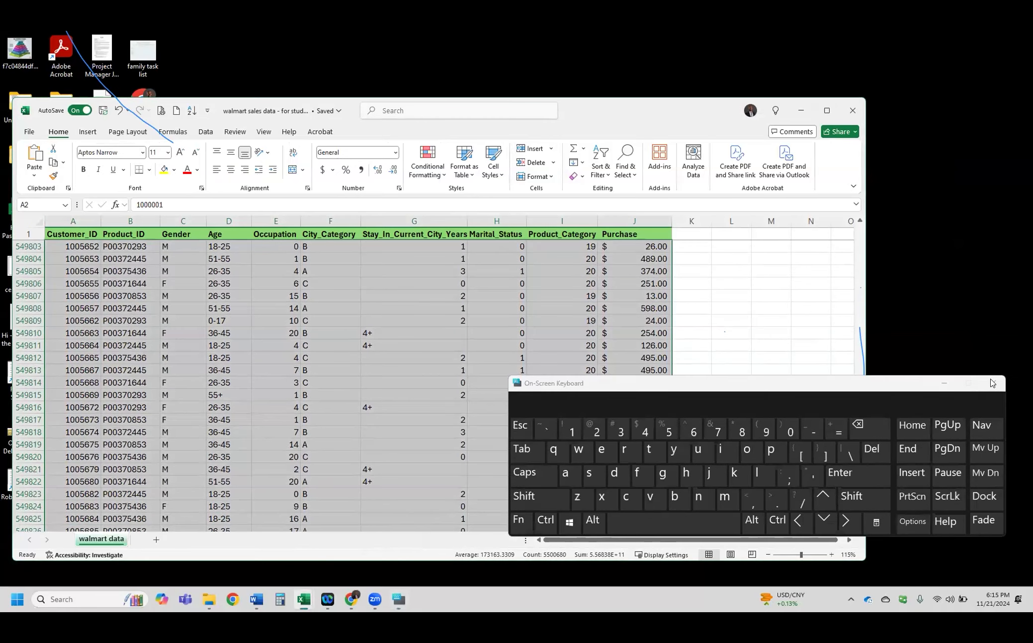
pyautogui.click(993, 384)
# Select all data records again from cell A2 down to row 550069 and across to the Purchase column
pyautogui.moveTo(865, 512); pyautogui.dragTo(838, 213)
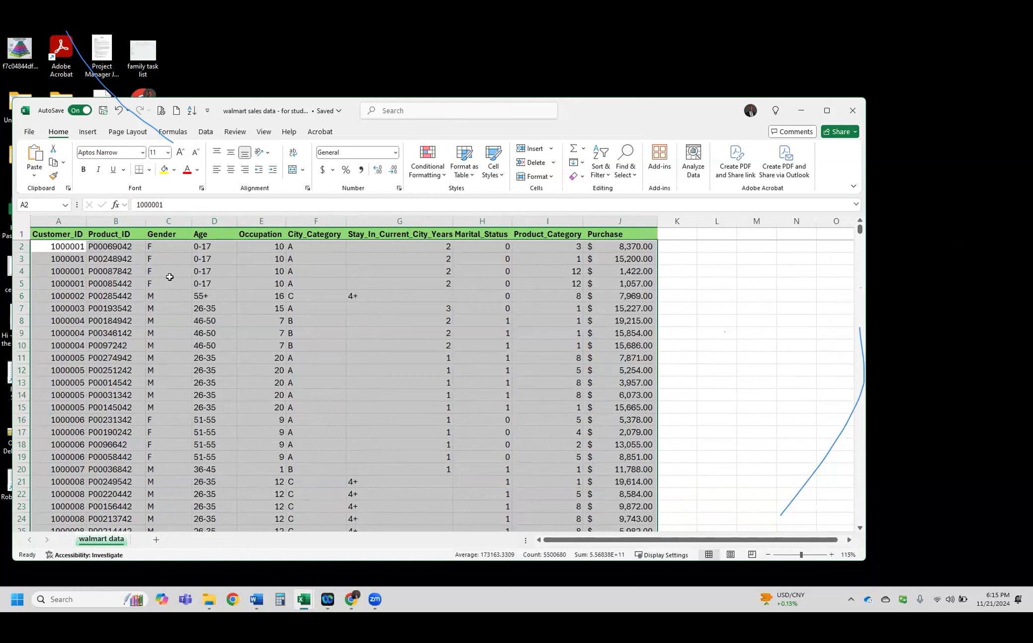
pyautogui.click(78, 246)
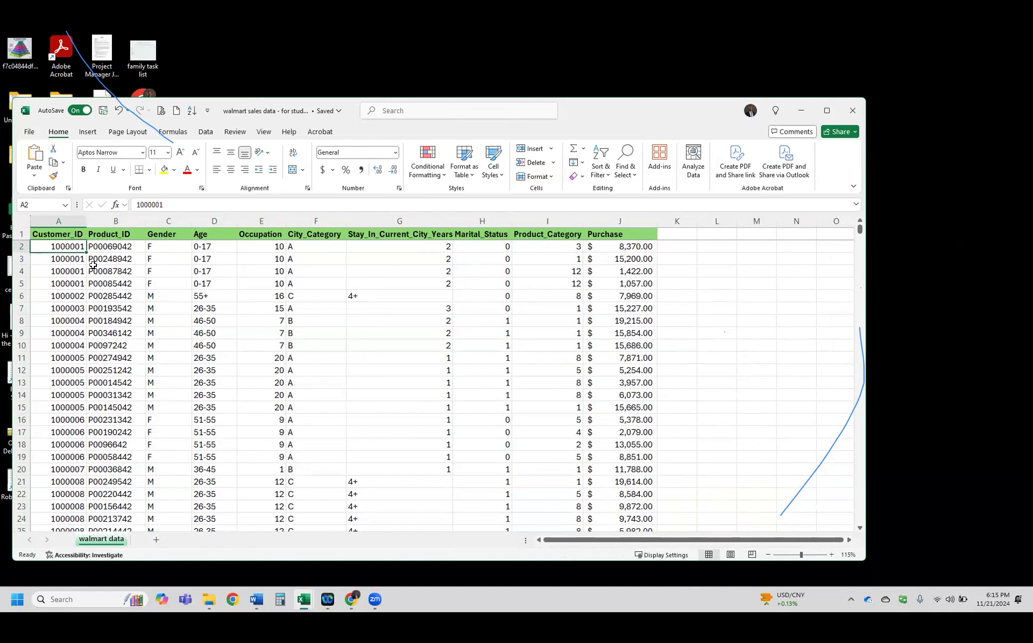
pyautogui.hotkey('ctrl', 'shift', 'Down')
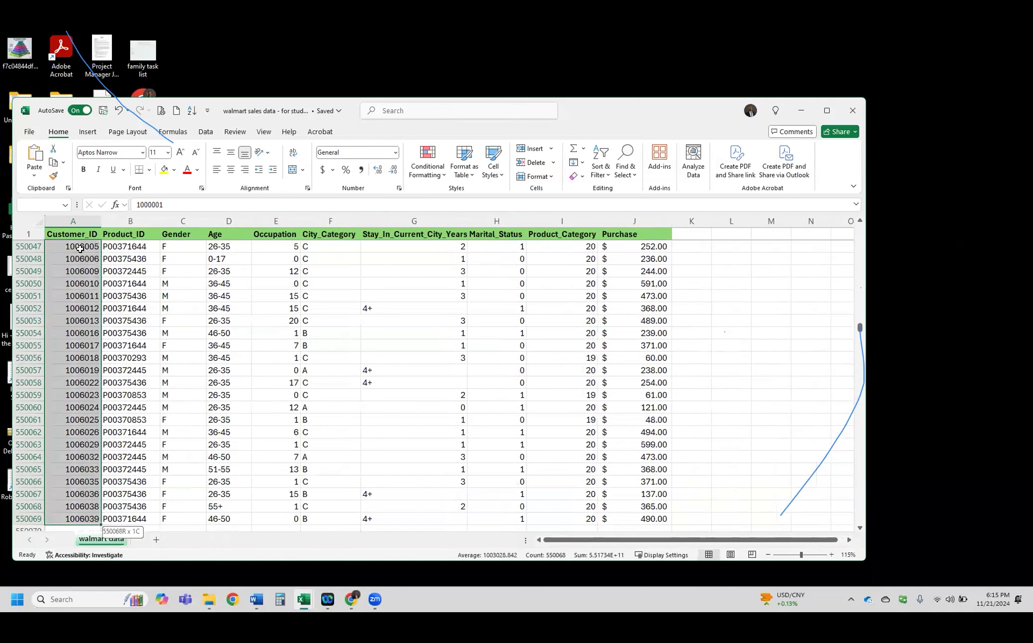
pyautogui.hotkey('ctrl', 'shift', 'Right')
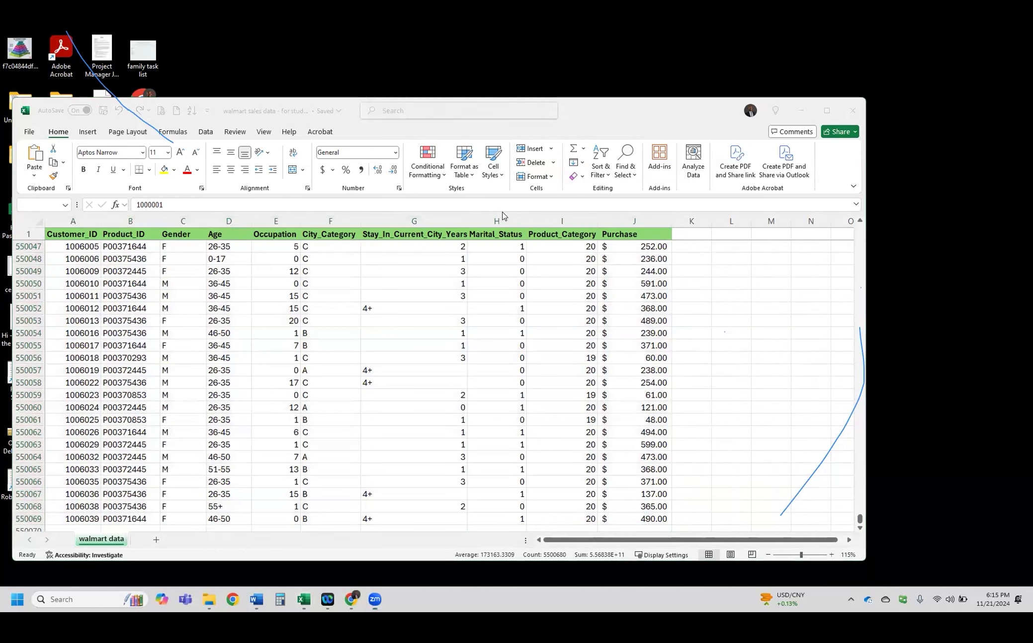
# Switch to the training agenda in Word and review its first PivotTable question about the highest-purchasing age group
pyautogui.rightClick(119, 102)
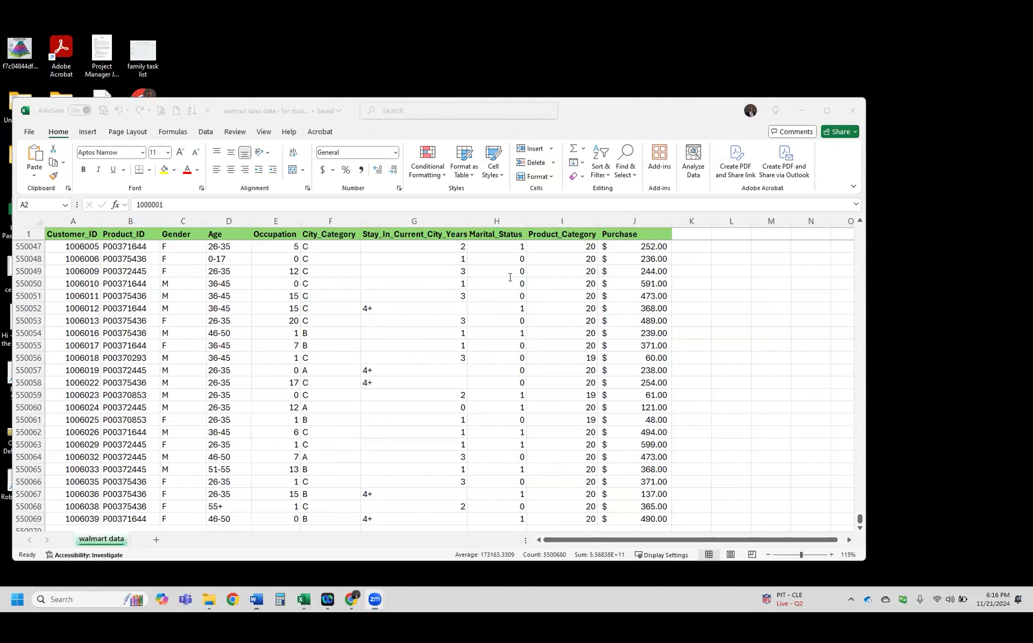
pyautogui.hotkey('alt', 'Tab')
pyautogui.scroll(5, 410, 376)
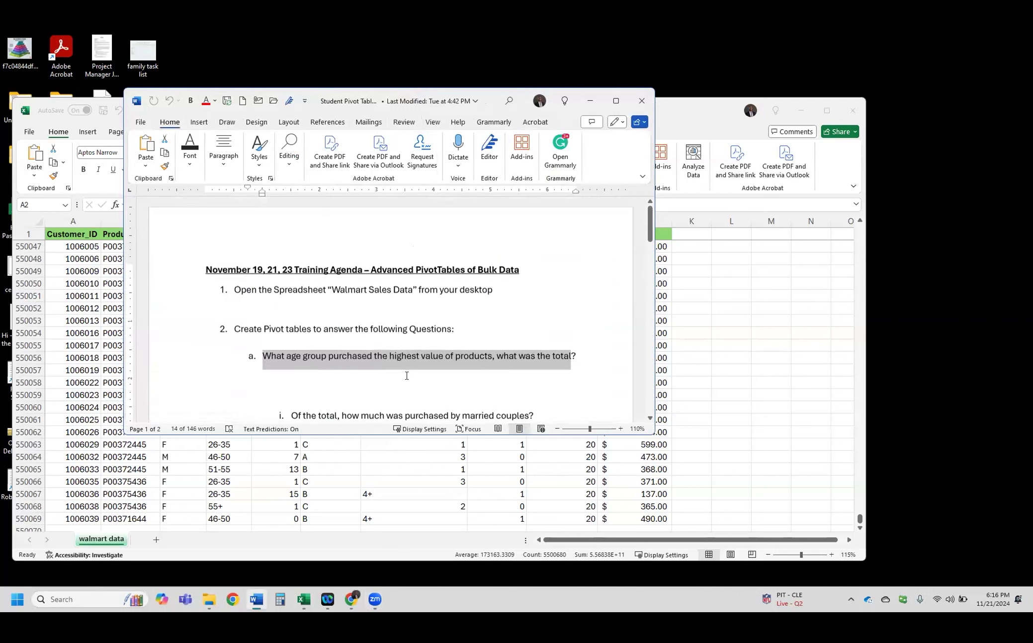
# Colour the agenda's question about the highest-purchasing age group red, and return to the Excel worksheet
pyautogui.moveTo(262, 356); pyautogui.dragTo(578, 358)
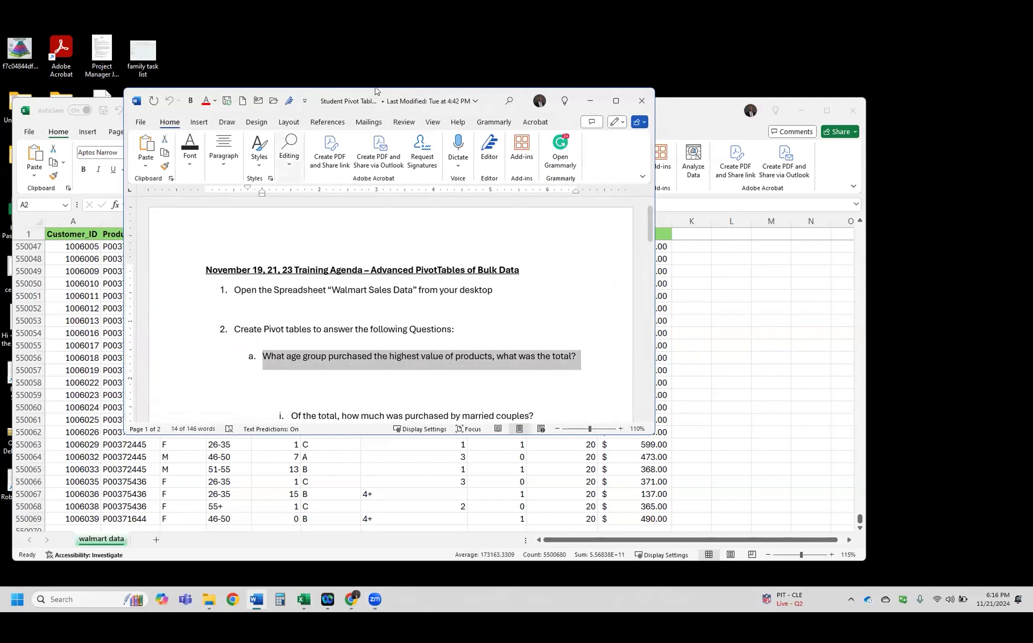
pyautogui.click(445, 113)
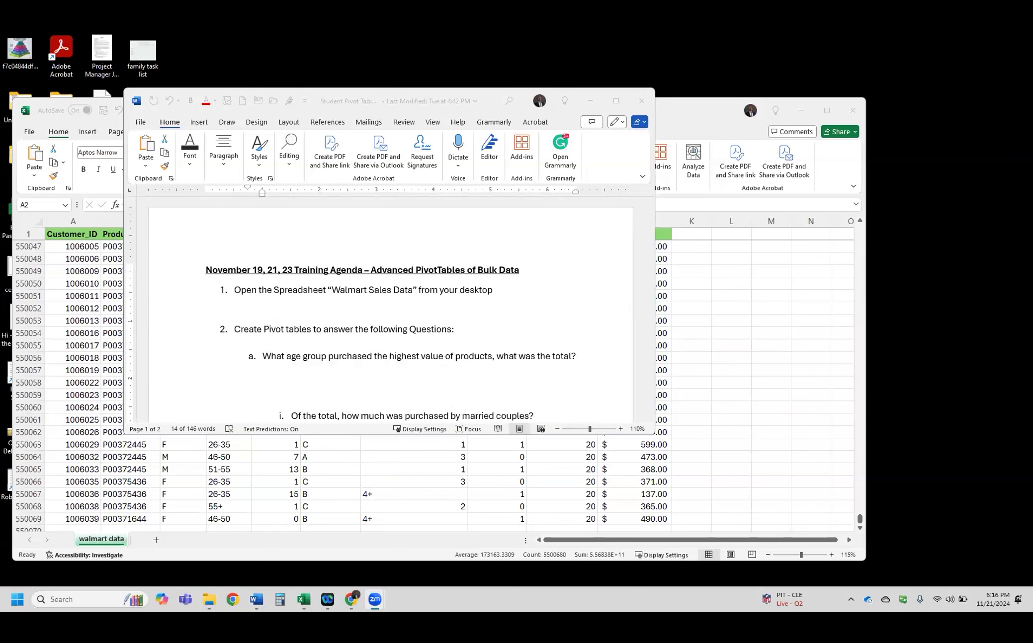
pyautogui.tripleClick(296, 359)
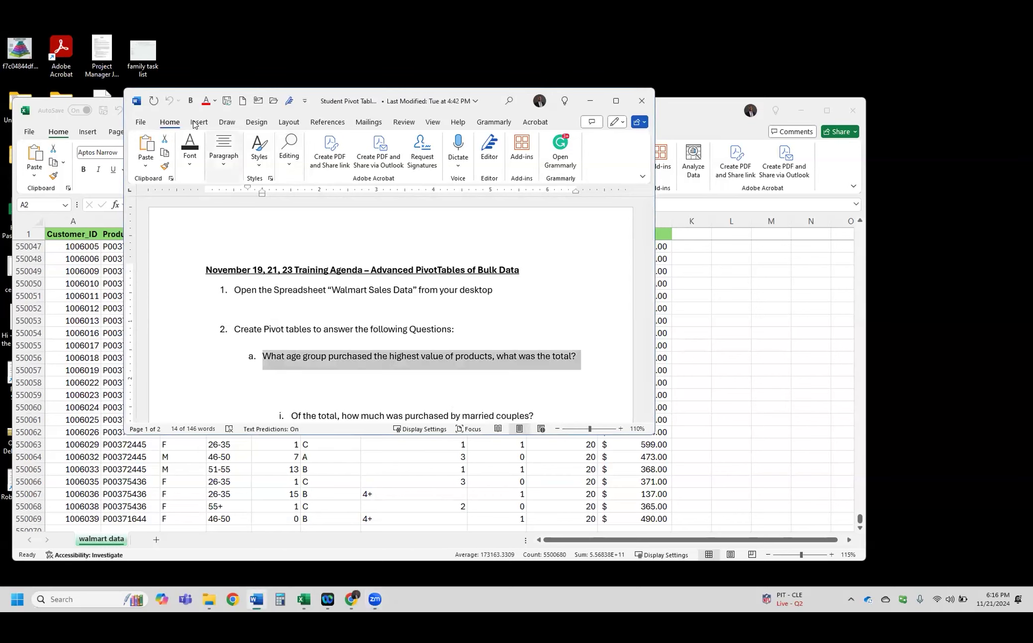
pyautogui.click(205, 101)
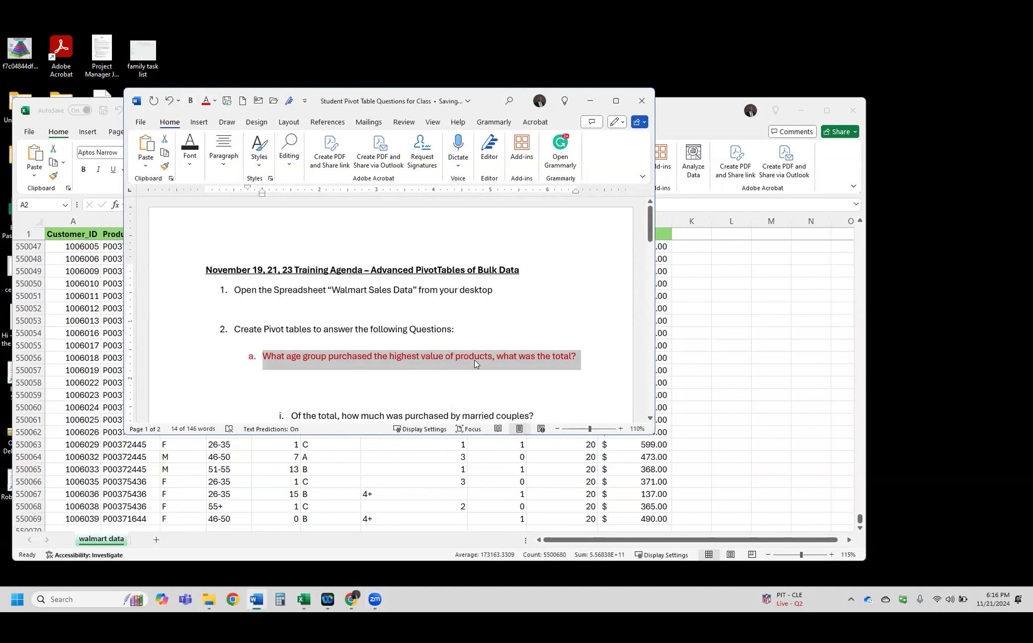
pyautogui.click(590, 100)
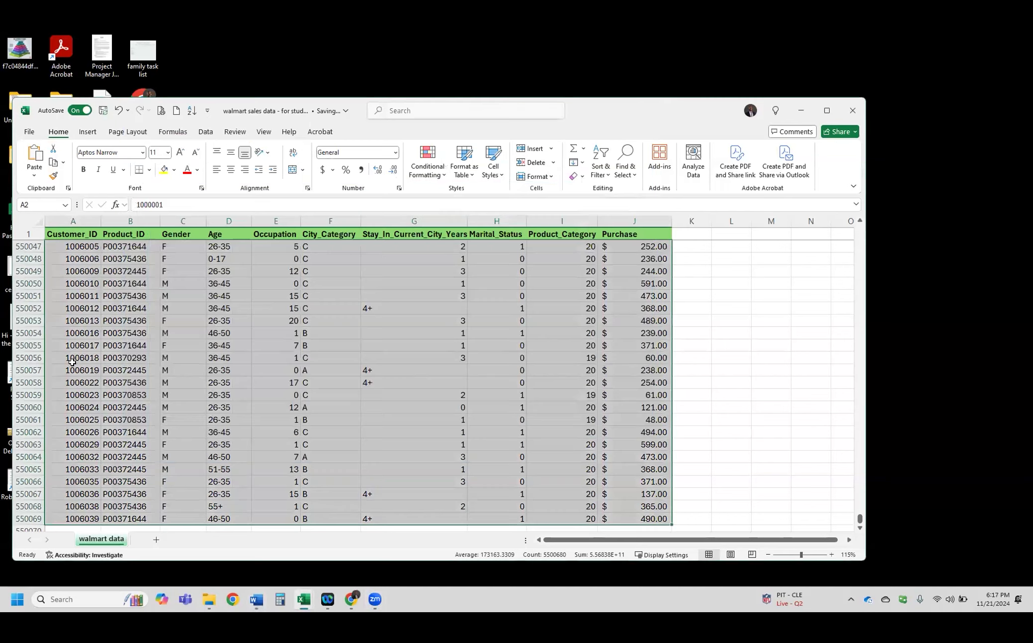
# Select the full data set again from its first record down to row 550069 and across to the Purchase column
pyautogui.click(132, 283)
pyautogui.moveTo(223, 249); pyautogui.dragTo(229, 457)
pyautogui.moveTo(651, 249); pyautogui.dragTo(654, 298)
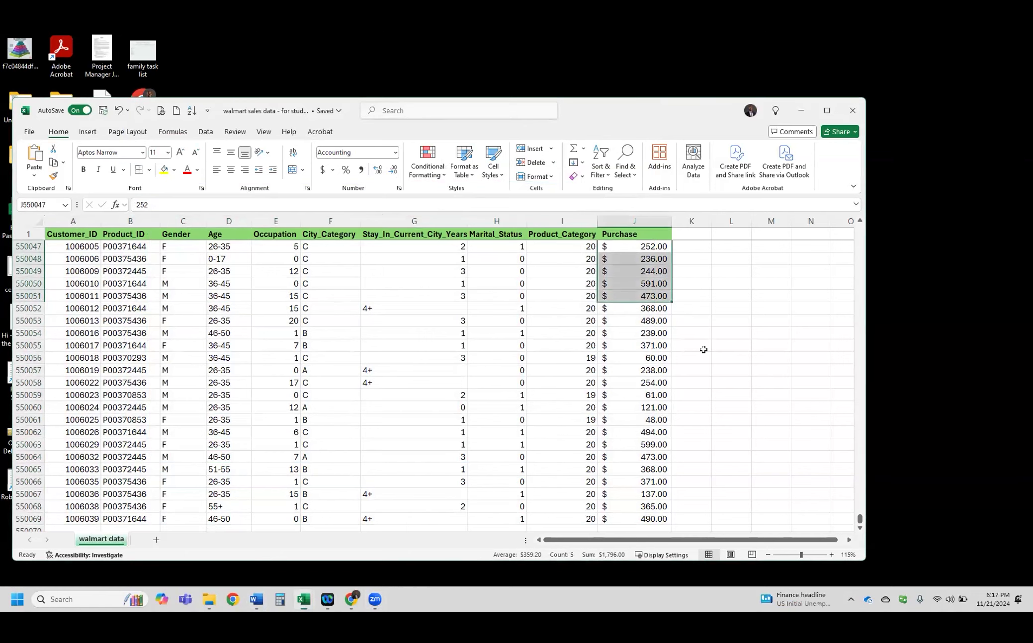
pyautogui.moveTo(860, 519); pyautogui.dragTo(859, 229)
pyautogui.click(50, 248)
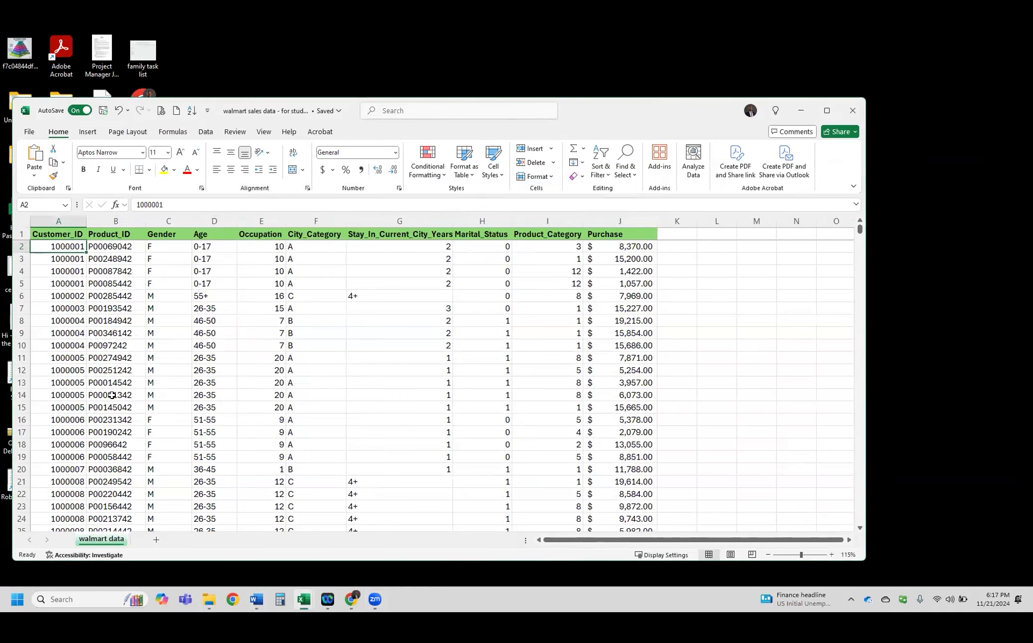
pyautogui.hotkey('ctrl', 'shift', 'Down')
pyautogui.hotkey('ctrl', 'shift', 'Right')
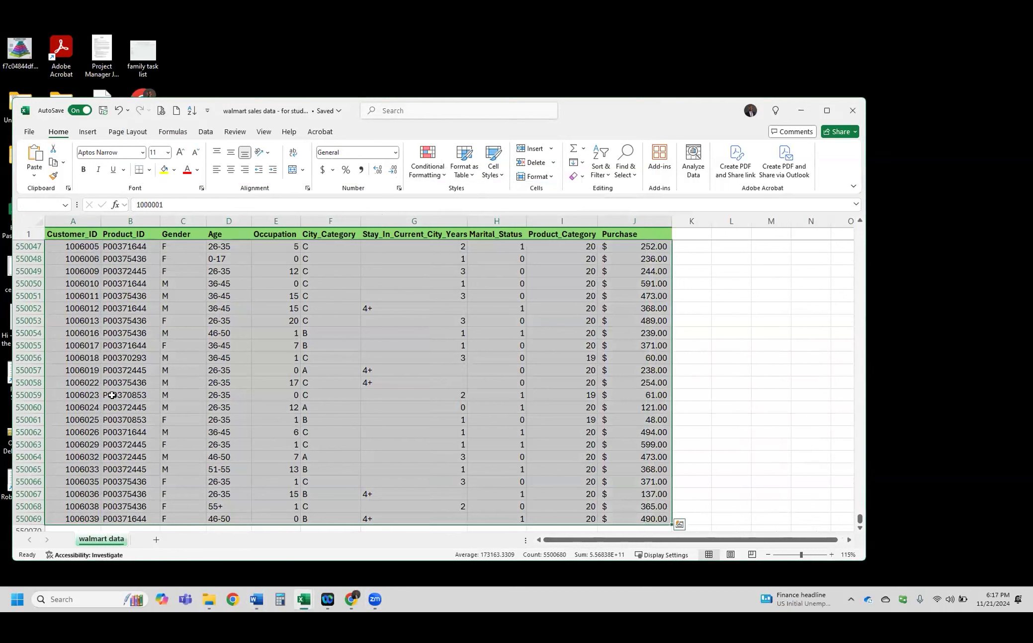
# Insert a PivotTable from the walmart data range A1:J550069 on a new worksheet
pyautogui.click(89, 132)
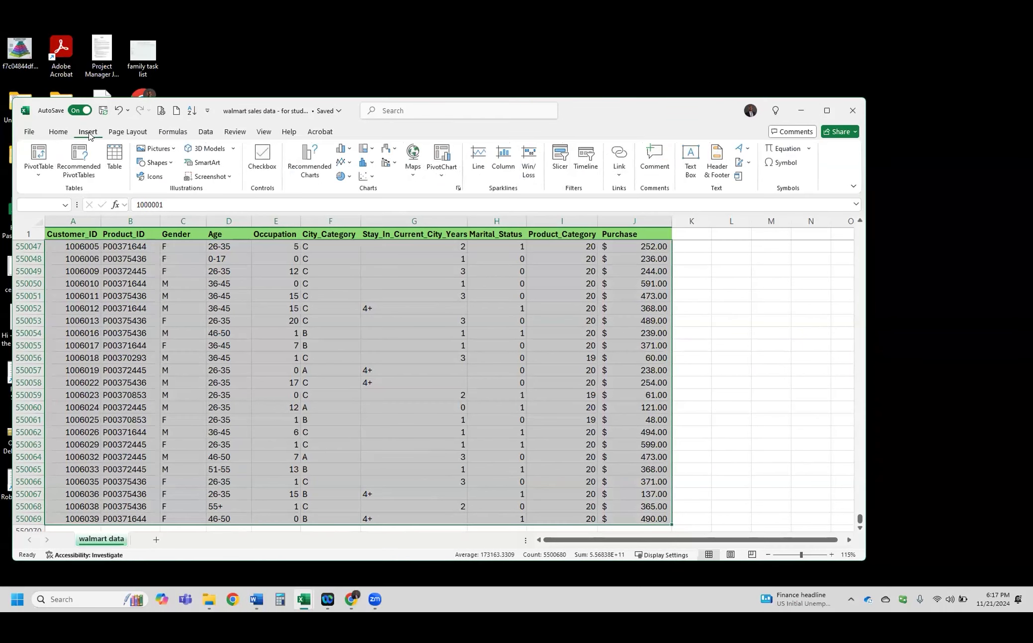
pyautogui.click(37, 160)
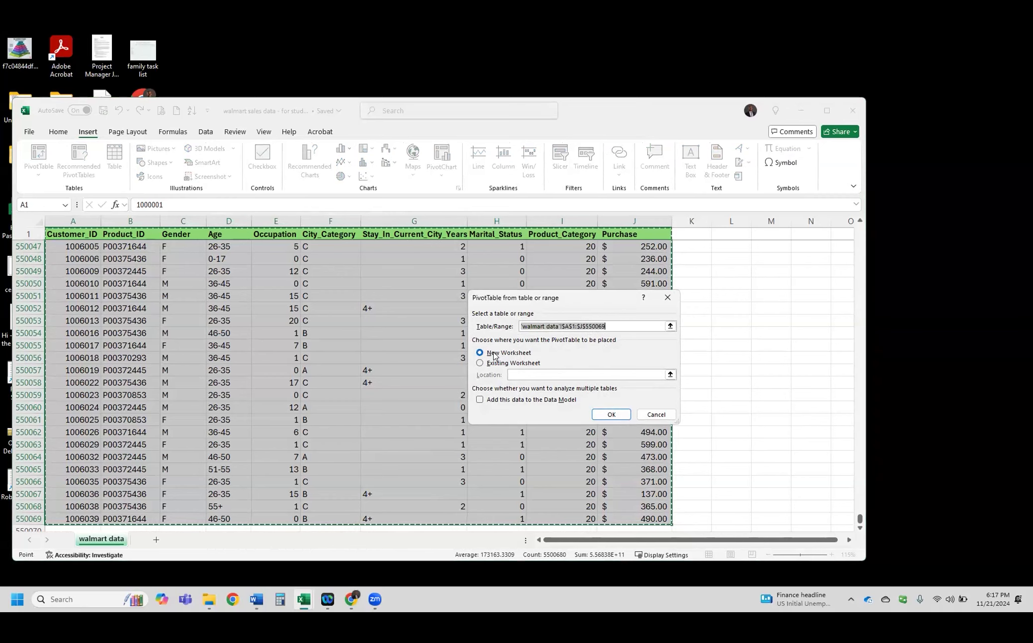
pyautogui.click(613, 416)
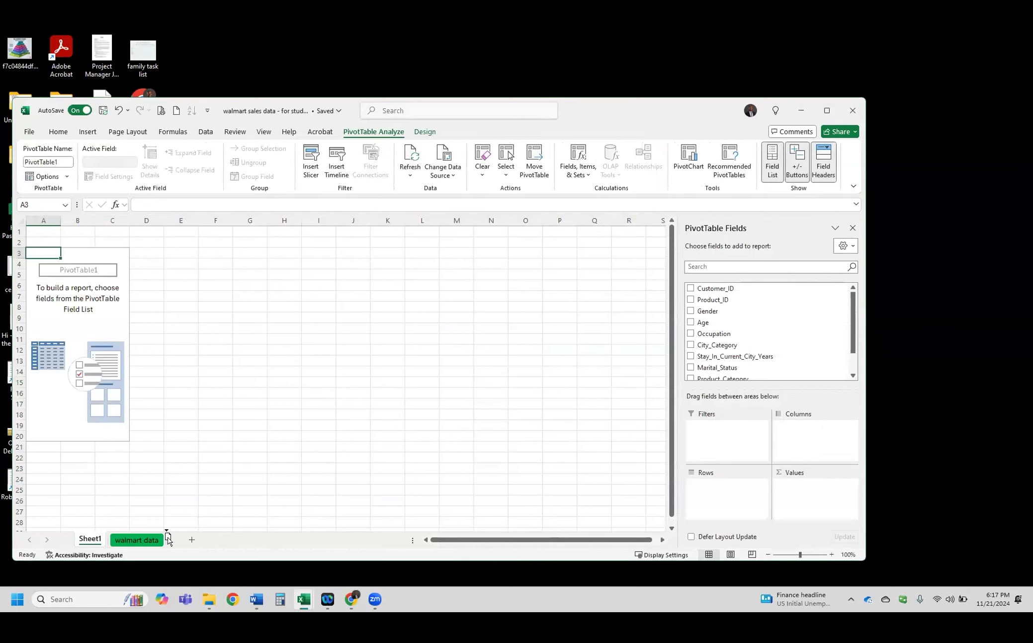
# Place the walmart data sheet ahead of the new PivotTable sheet, and rename the PivotTable sheet as Question 1
pyautogui.moveTo(166, 540); pyautogui.dragTo(74, 540)
pyautogui.rightClick(152, 541)
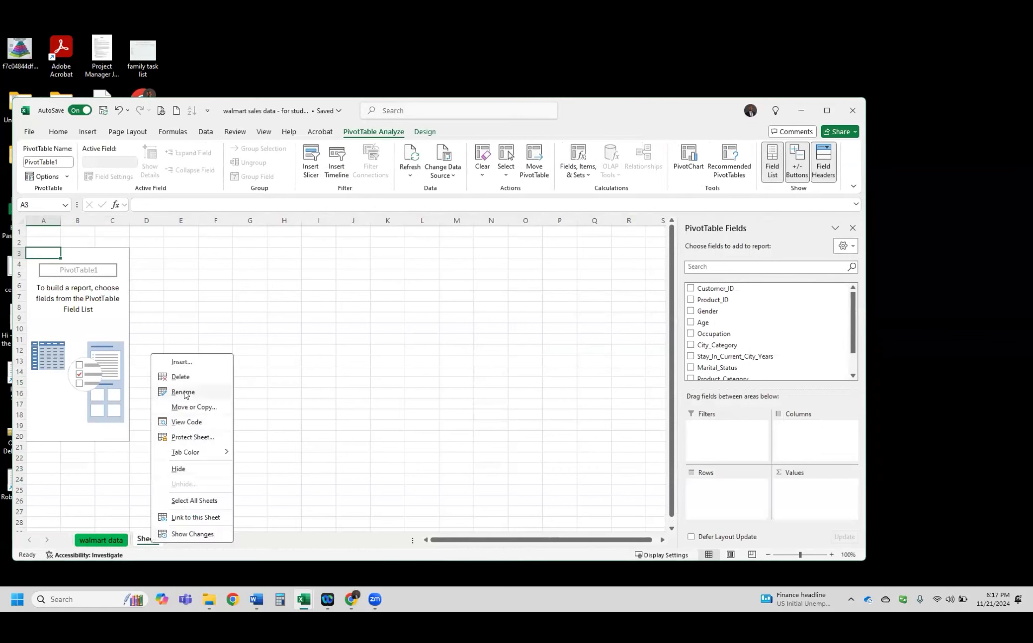
pyautogui.click(183, 391)
pyautogui.write('Q')
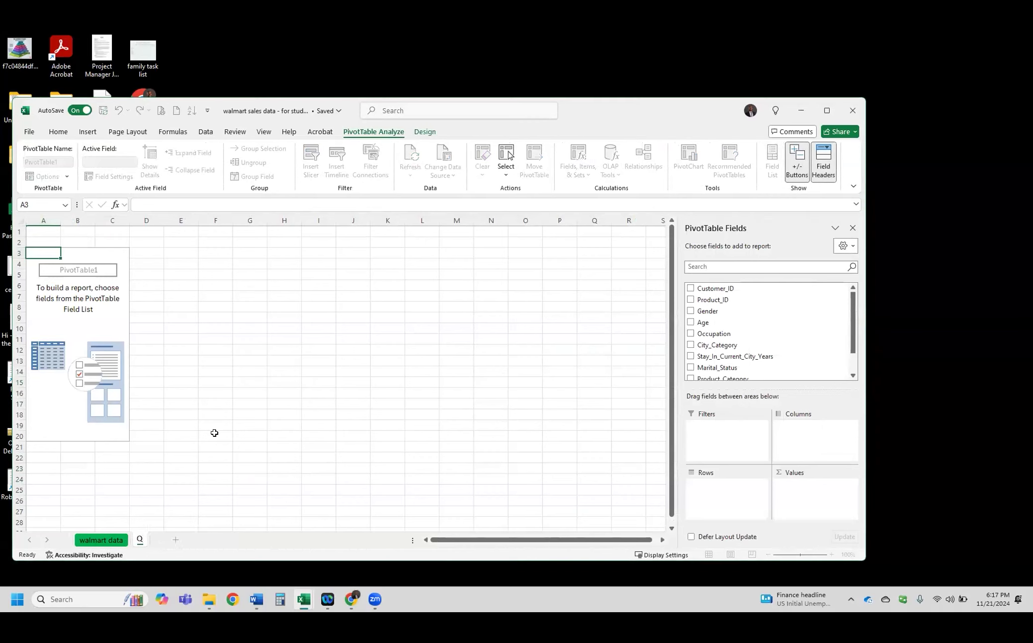
pyautogui.write('uestion 1')
pyautogui.press('Return')
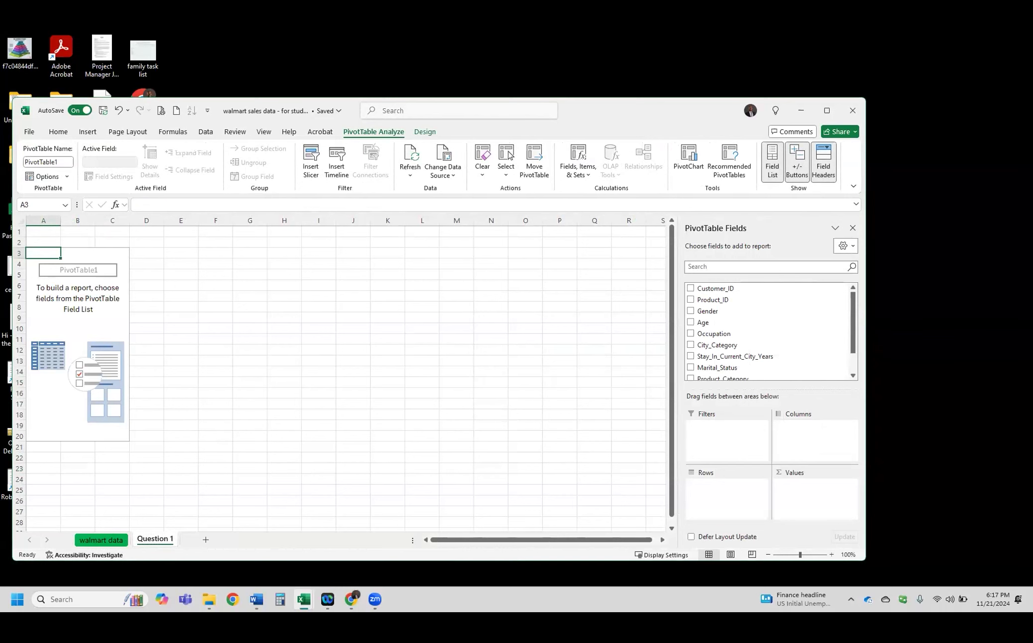
# Recheck the red question in the Word agenda, and return to Excel to add the Age field to the PivotTable's Rows
pyautogui.click(254, 601)
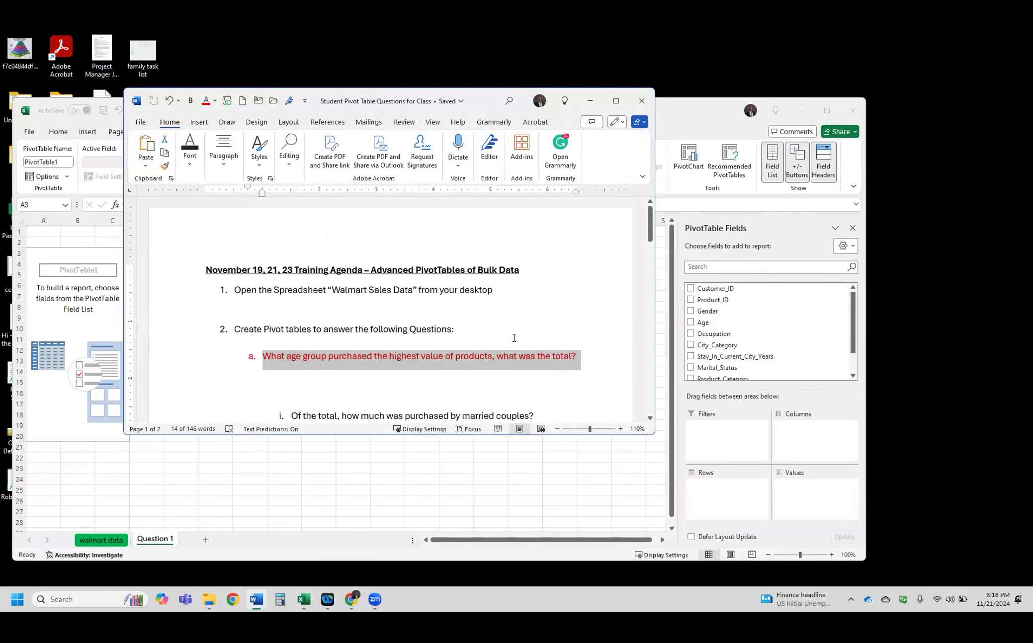
pyautogui.click(588, 105)
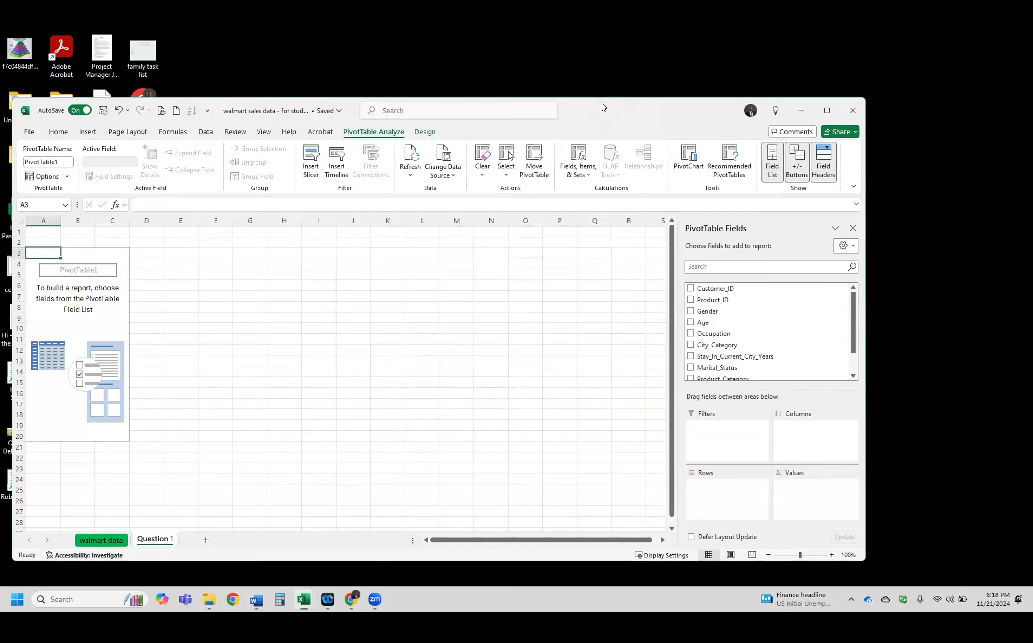
pyautogui.moveTo(866, 99); pyautogui.dragTo(817, 83)
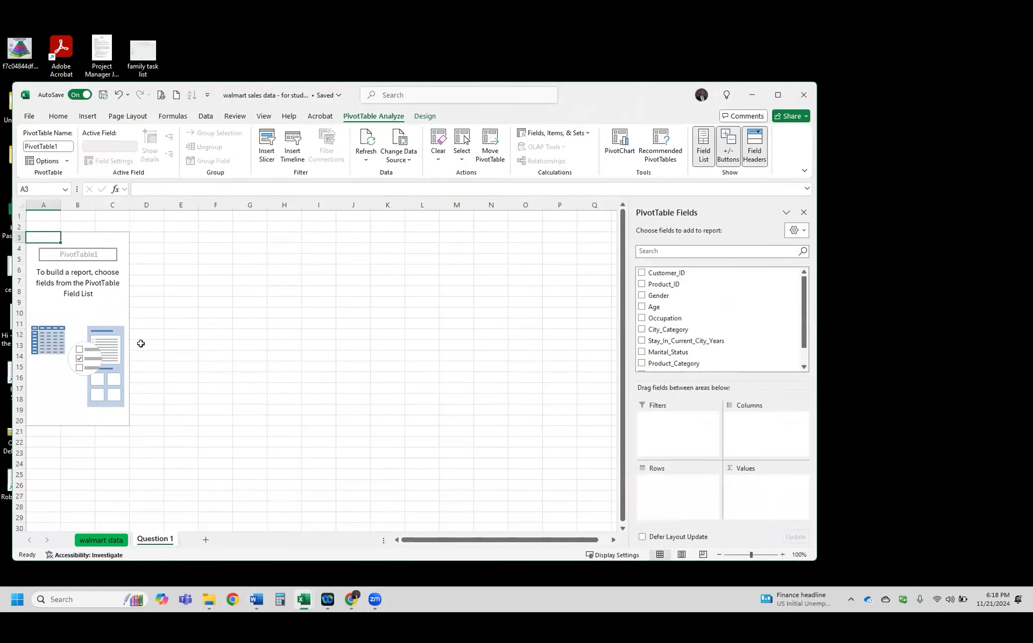
pyautogui.keyDown('ctrl'); pyautogui.scroll(2, 152, 318); pyautogui.keyUp('ctrl')
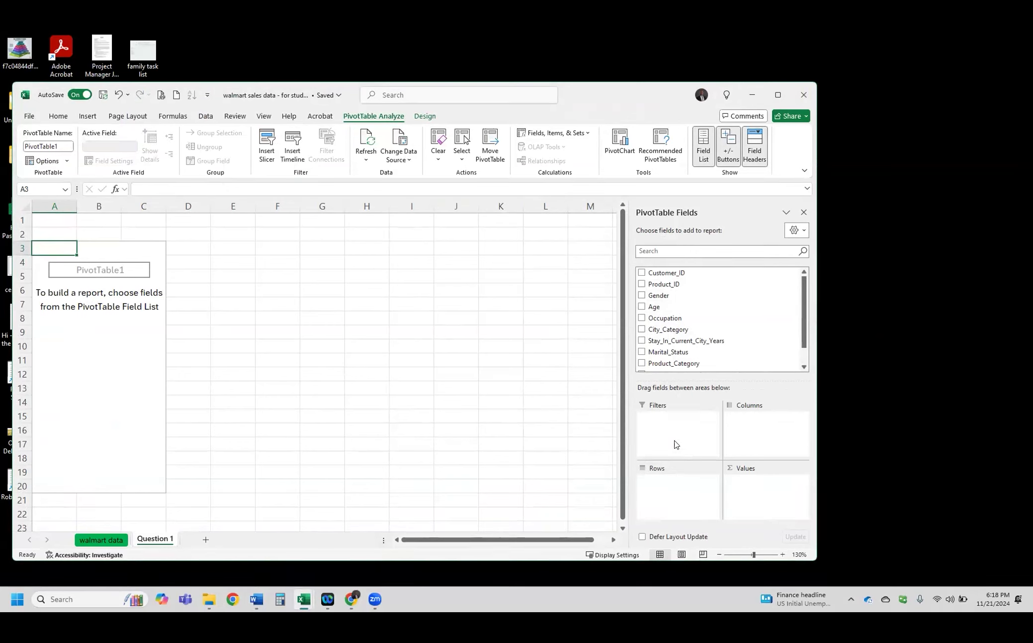
pyautogui.moveTo(659, 308); pyautogui.dragTo(694, 488)
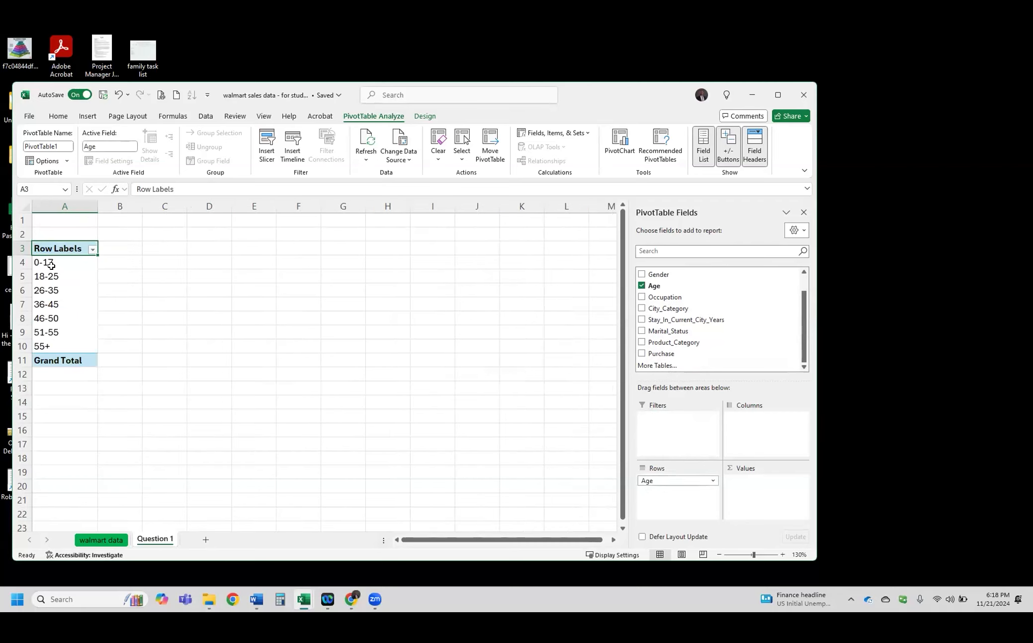
# Examine the age groups listed in the PivotTable's row labels, from 0-17 through 55+
pyautogui.moveTo(50, 265); pyautogui.dragTo(56, 344)
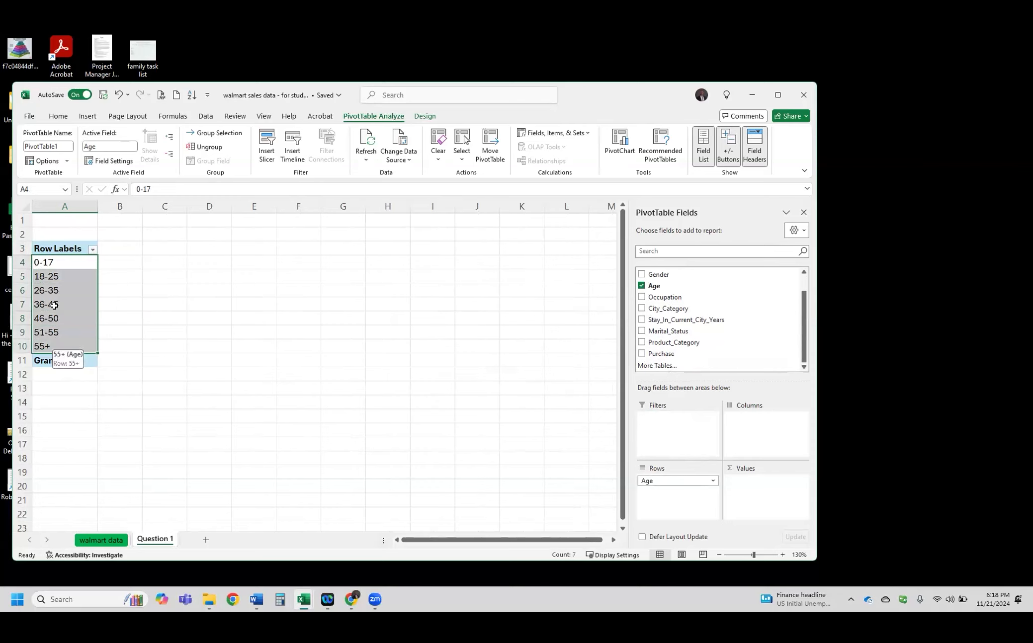
pyautogui.click(54, 277)
pyautogui.click(58, 290)
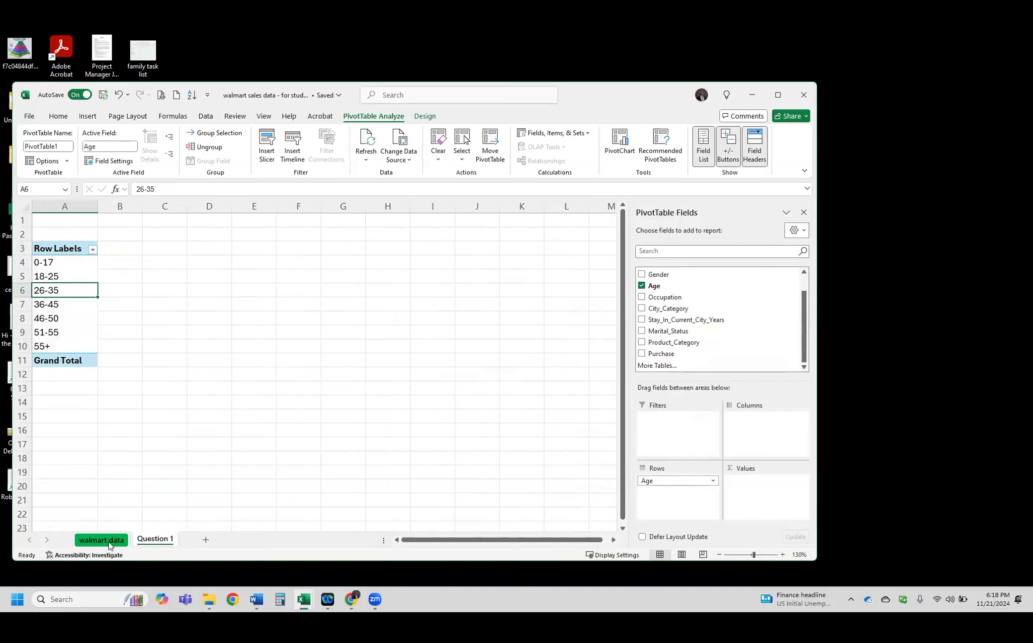
pyautogui.click(49, 263)
pyautogui.click(53, 276)
pyautogui.click(60, 291)
pyautogui.click(56, 262)
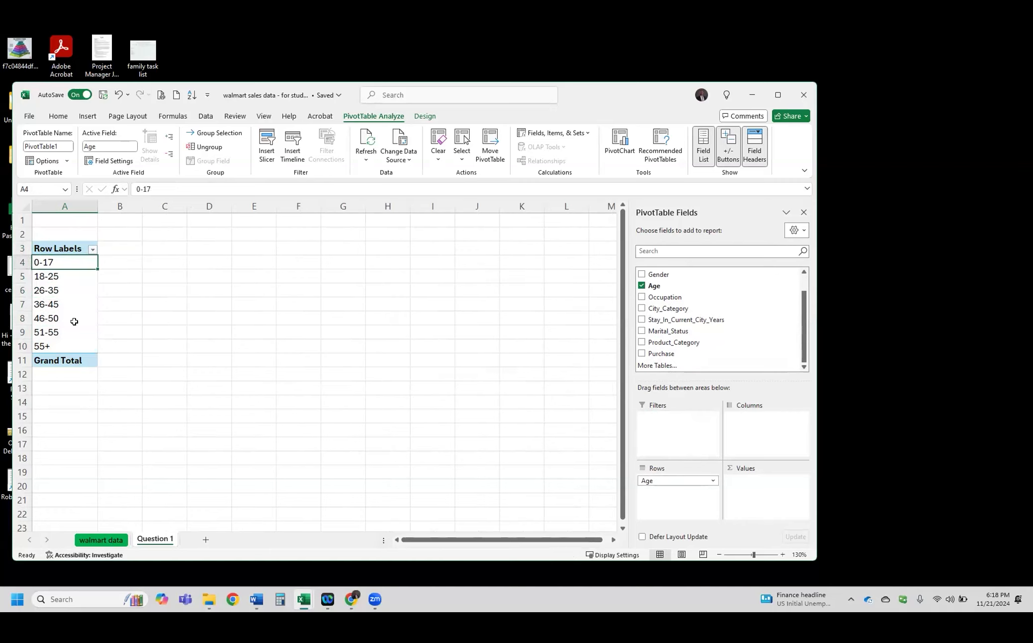
pyautogui.click(54, 278)
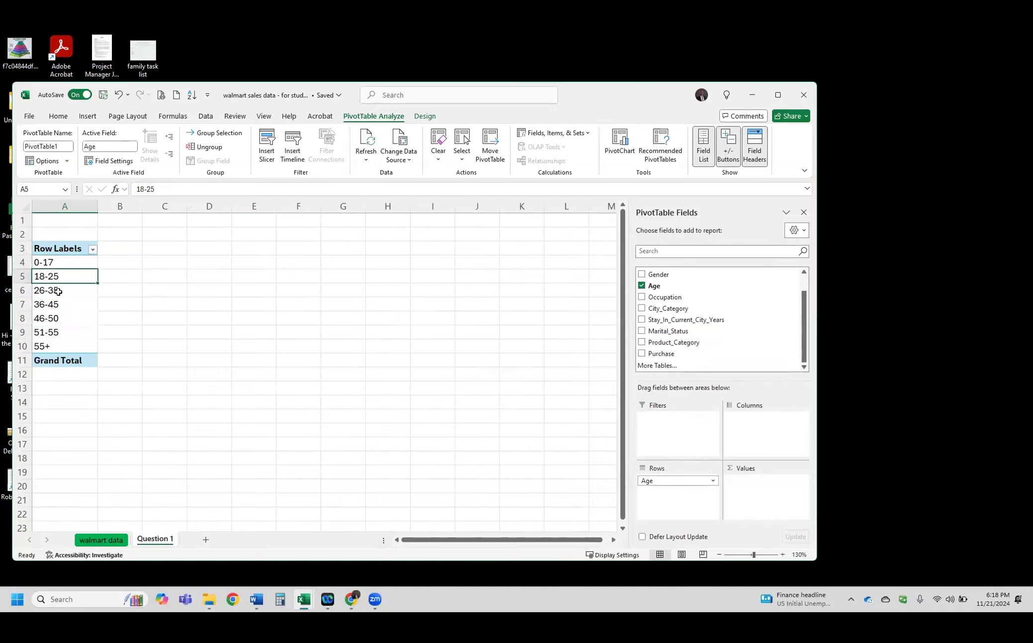
pyautogui.click(58, 292)
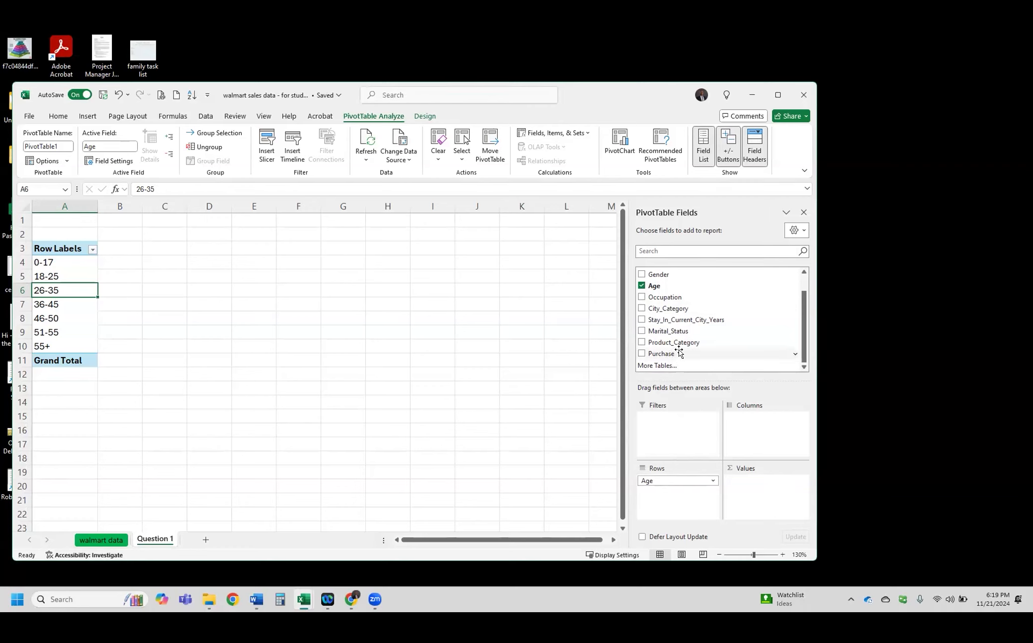
# Add the Purchase field to the PivotTable's Values and compare the purchase sums across the age groups
pyautogui.moveTo(668, 354); pyautogui.dragTo(759, 495)
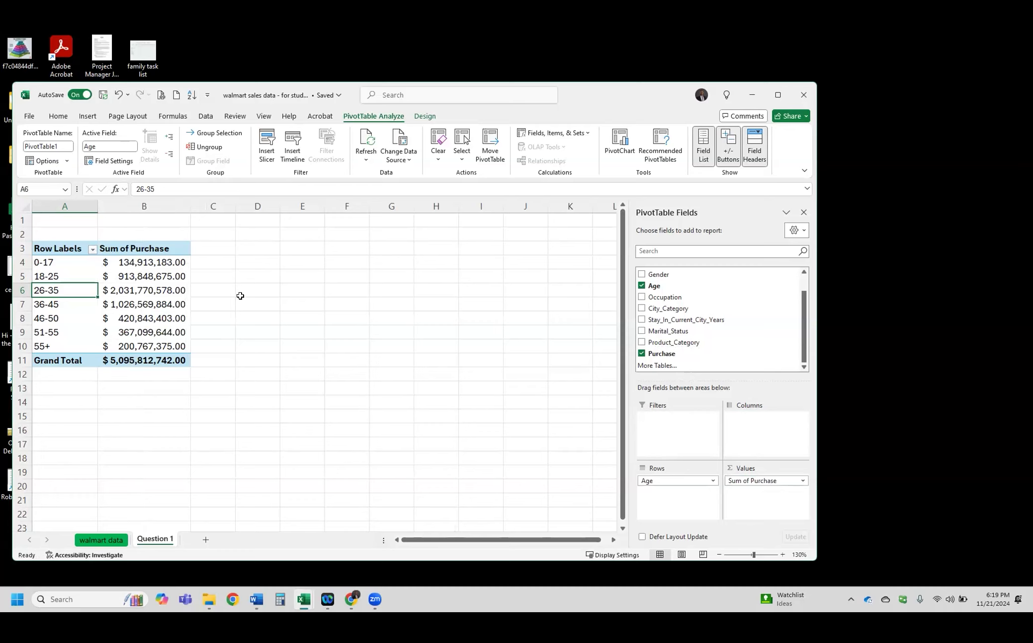
pyautogui.click(72, 262)
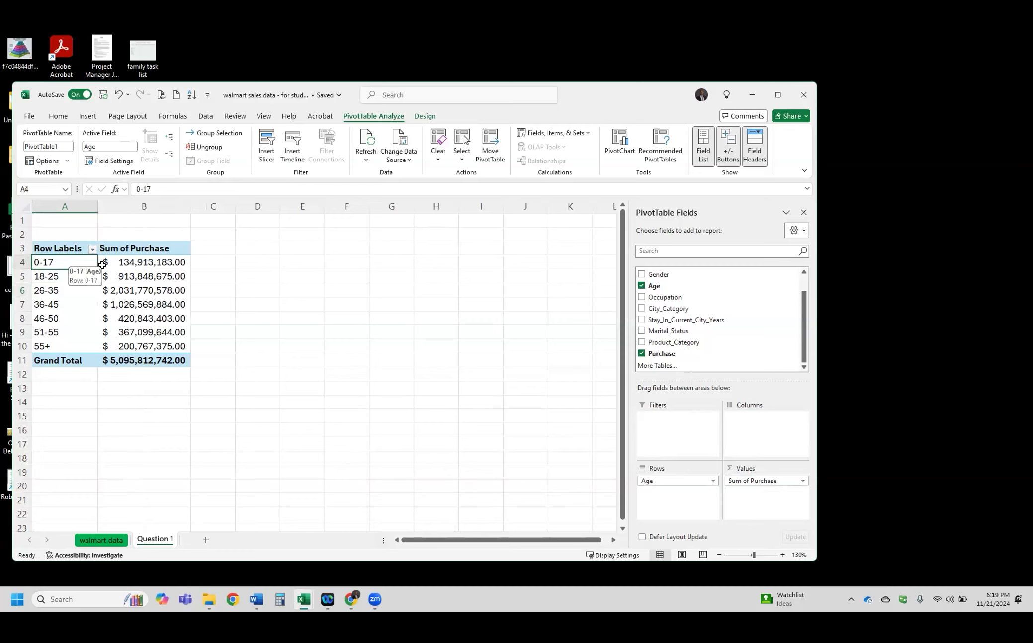
pyautogui.click(149, 263)
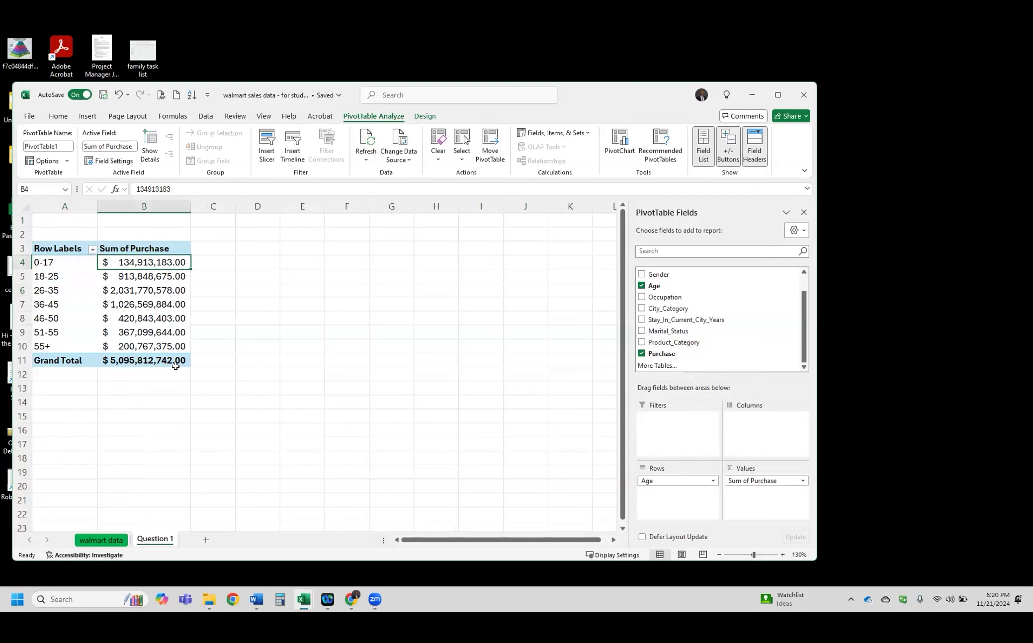
pyautogui.click(124, 293)
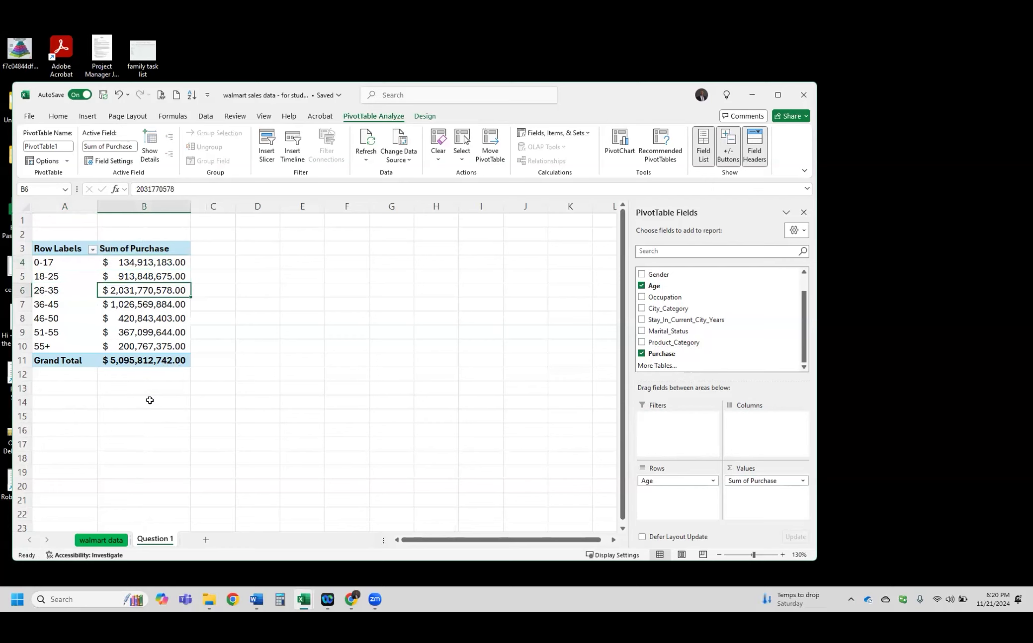
pyautogui.click(73, 293)
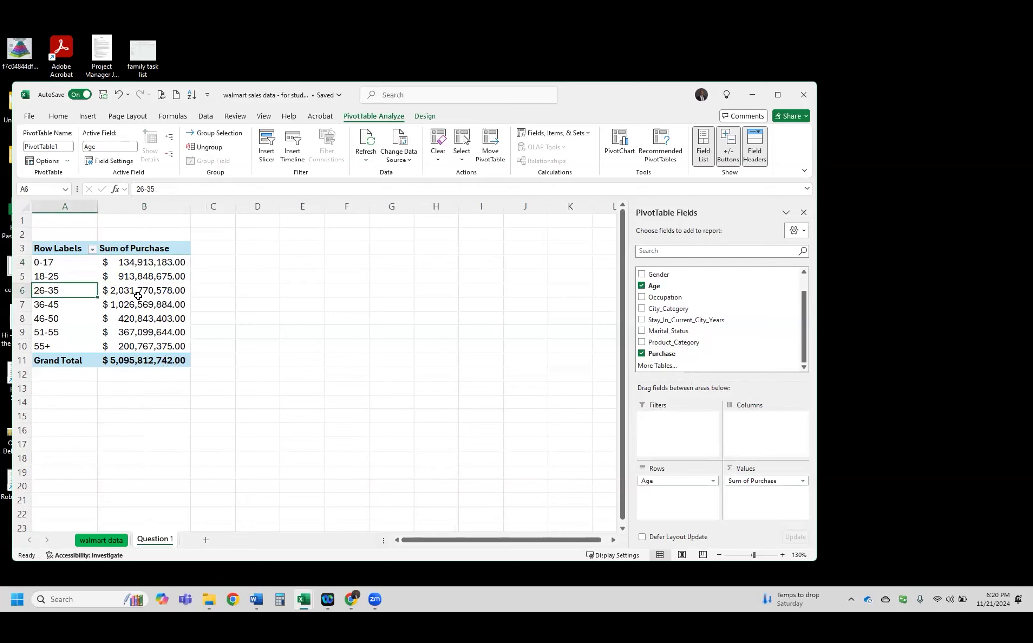
# Sort the PivotTable's age groups in descending order by Sum of Purchase
pyautogui.keyDown('ctrl'); pyautogui.scroll(2, 138, 296); pyautogui.keyUp('ctrl')
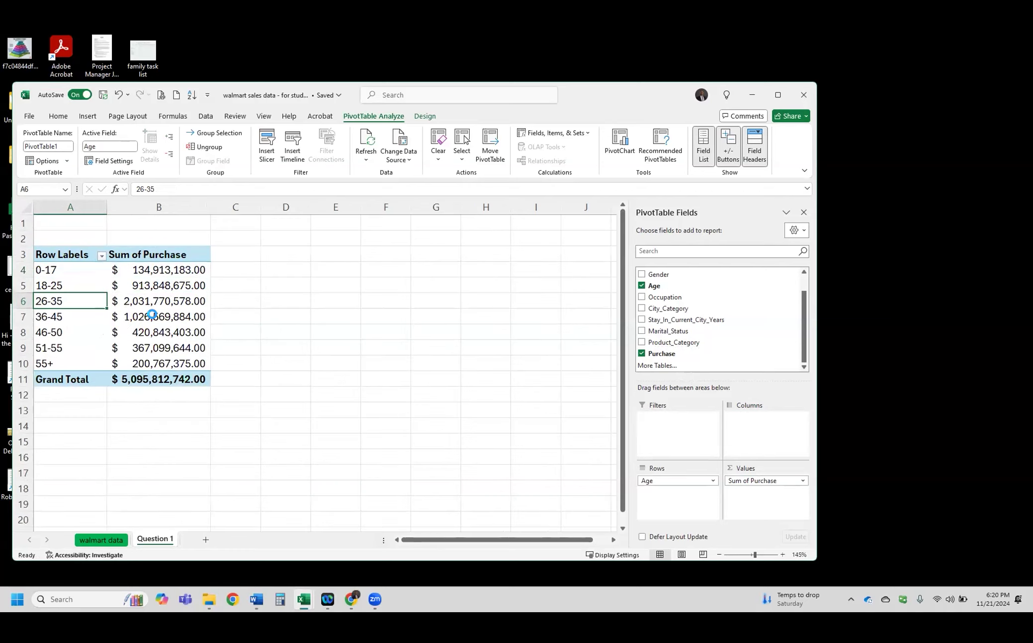
pyautogui.click(110, 262)
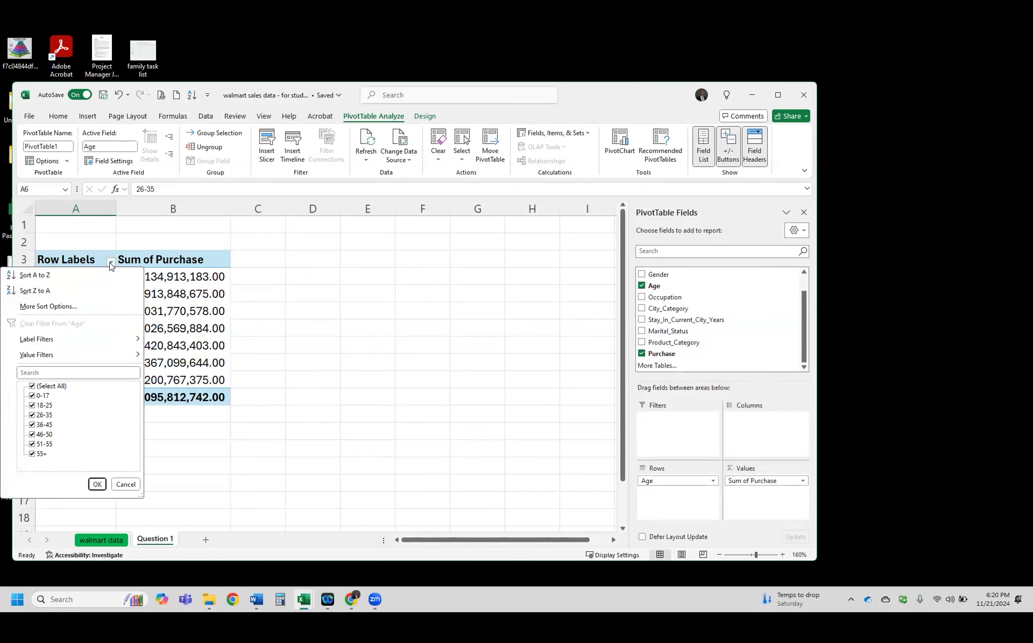
pyautogui.click(86, 311)
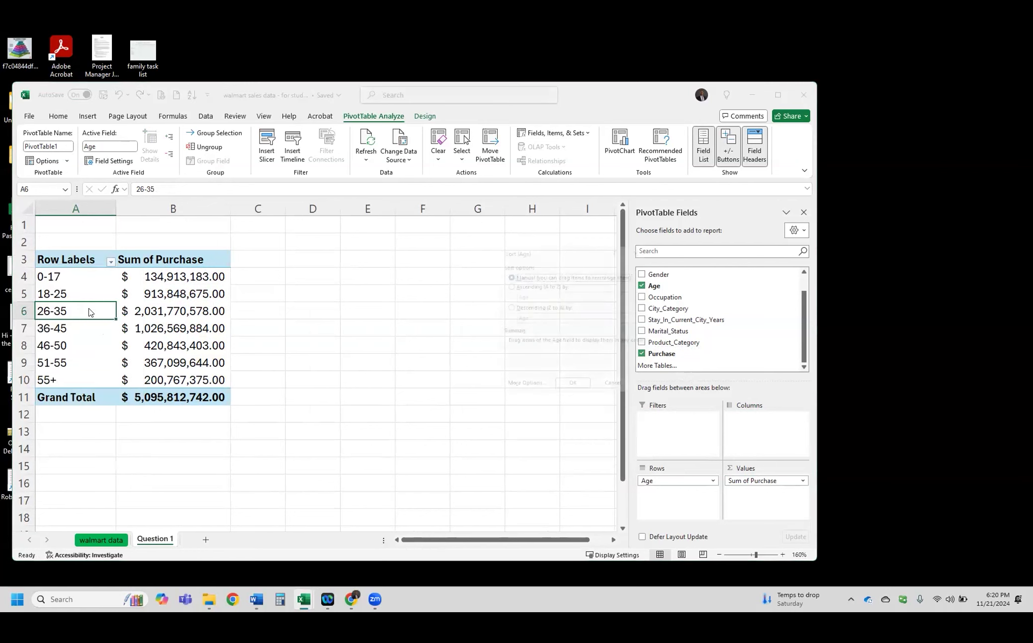
pyautogui.click(526, 309)
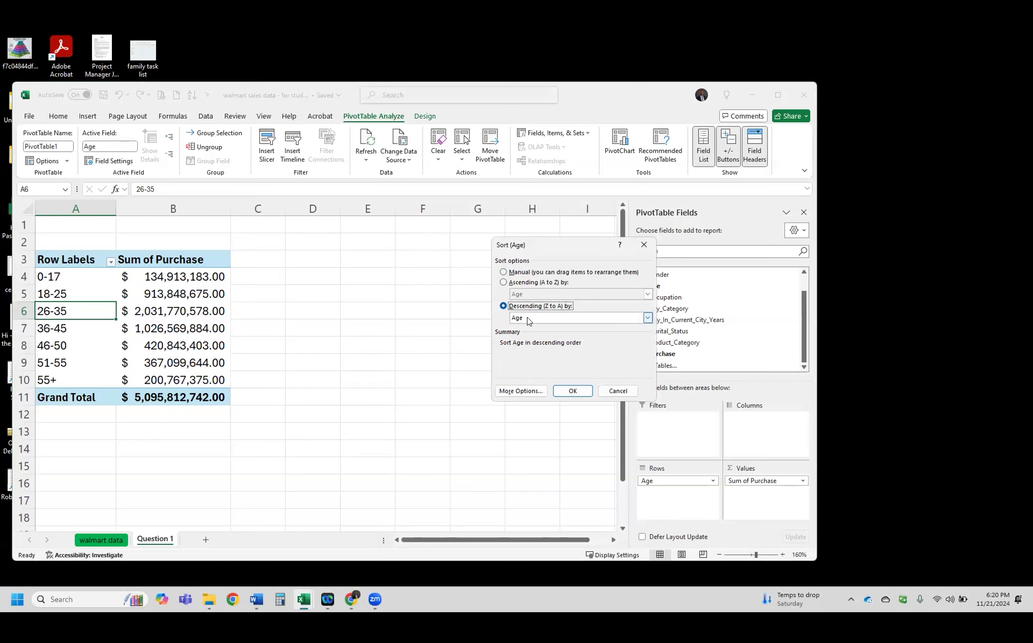
pyautogui.click(528, 321)
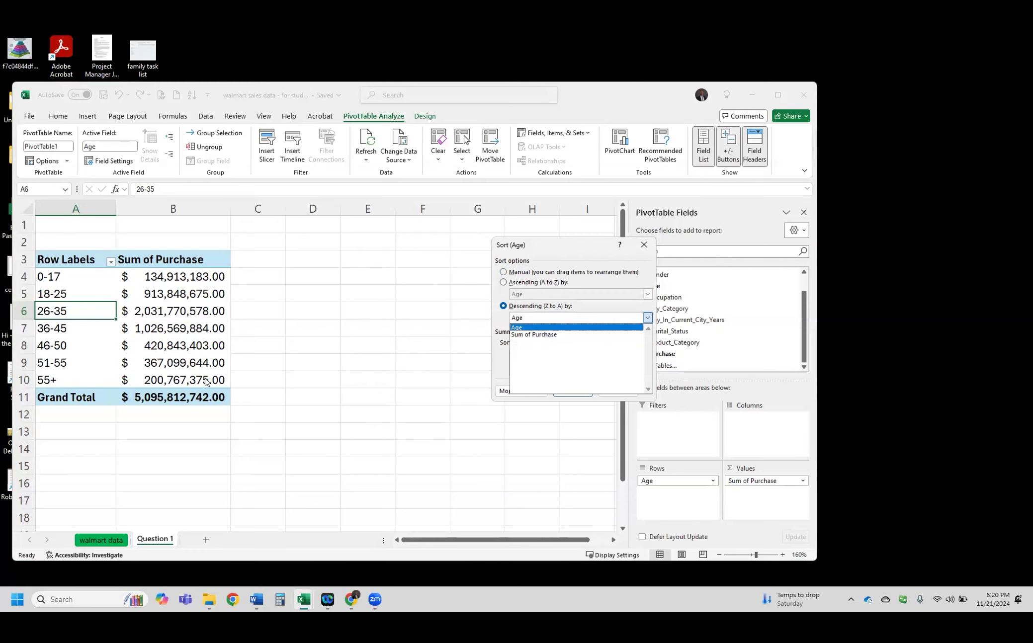
pyautogui.click(549, 335)
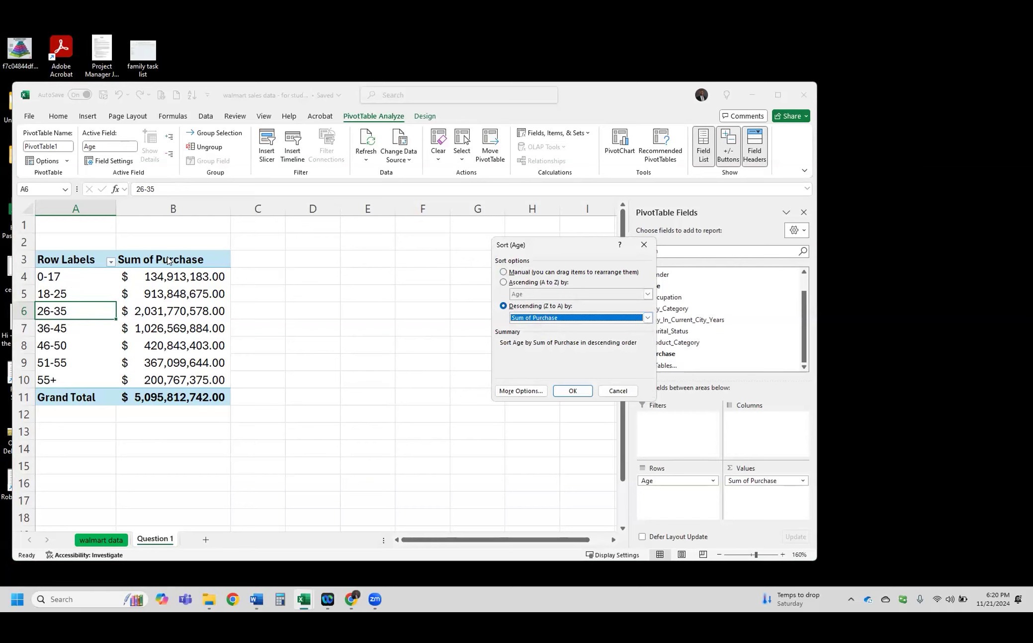
pyautogui.click(567, 391)
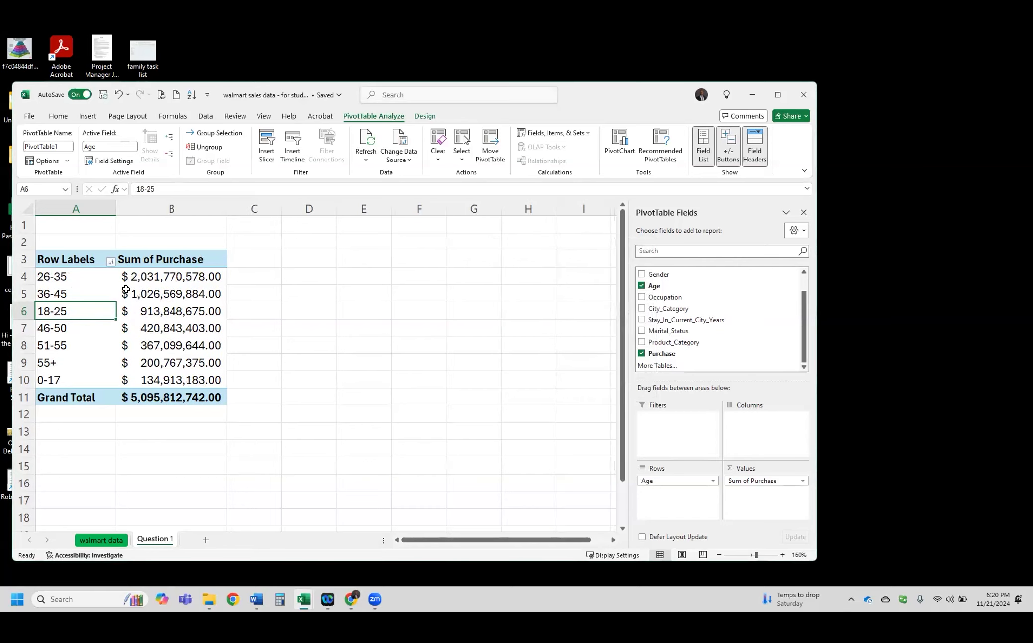
# Compare the sorted age groups' purchase sums, checking the highest-spending and lowest-spending rows
pyautogui.moveTo(78, 278); pyautogui.dragTo(73, 379)
pyautogui.click(160, 276)
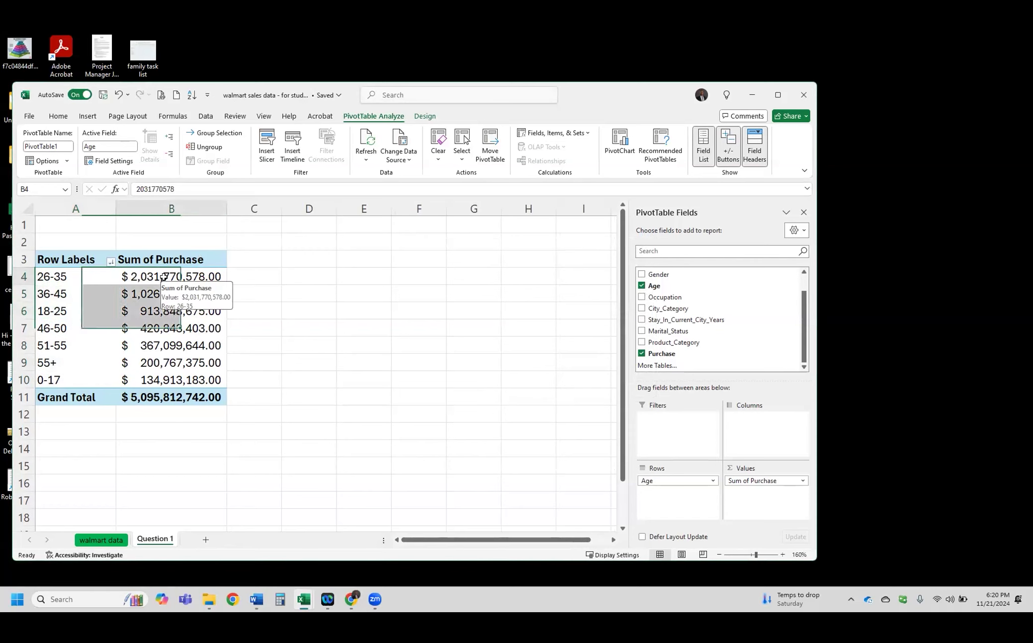
pyautogui.click(161, 379)
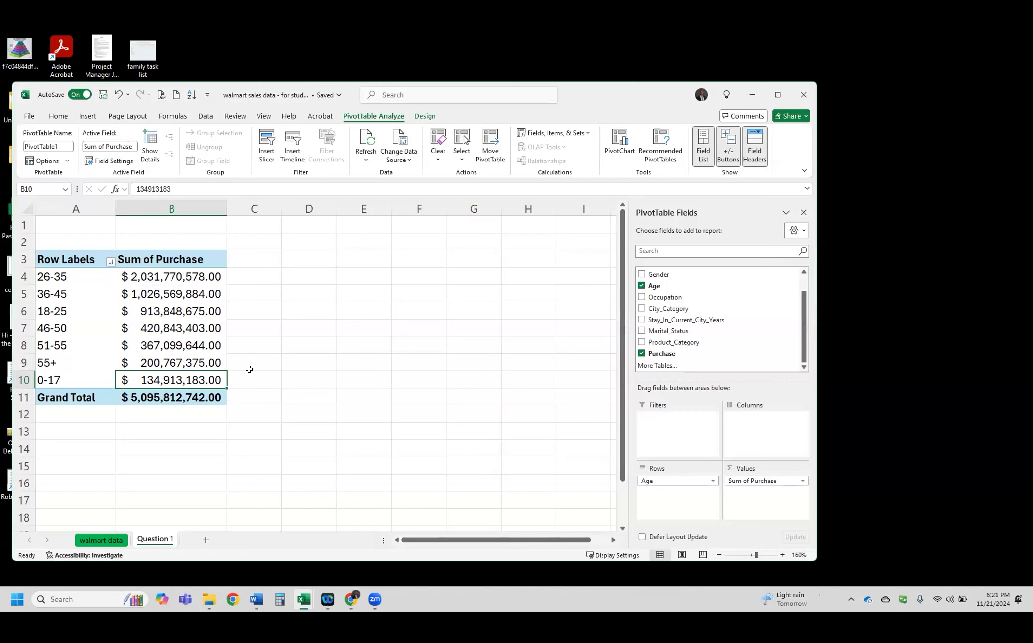
pyautogui.moveTo(102, 376); pyautogui.dragTo(170, 387)
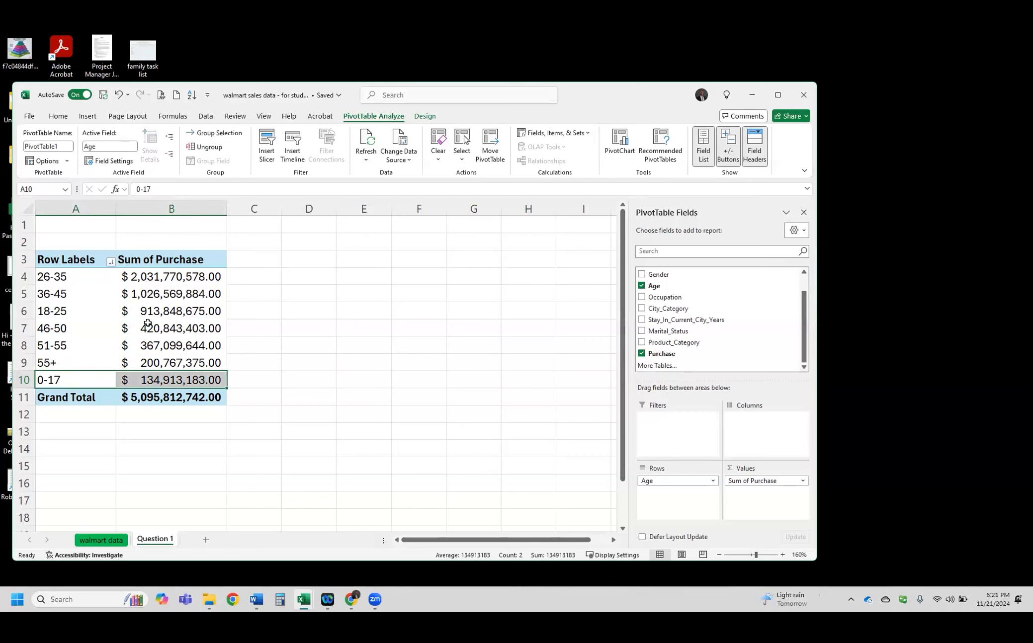
pyautogui.moveTo(150, 322)
pyautogui.moveTo(87, 277); pyautogui.dragTo(164, 277)
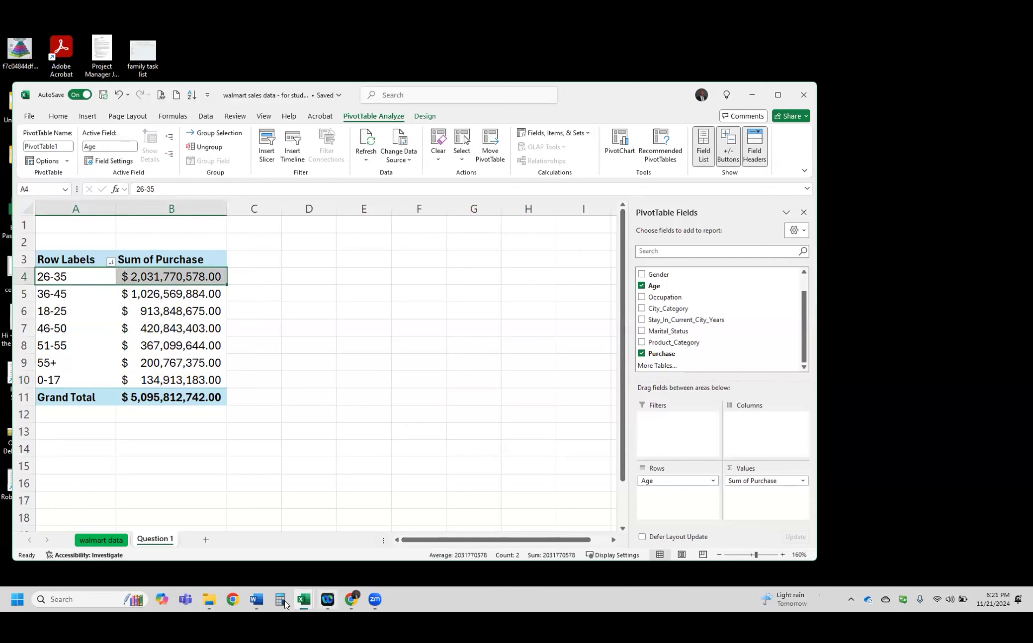
# Switch to the Word agenda and write the indented answer "Age group 26-35. $2,031,770,578" under question a
pyautogui.click(256, 599)
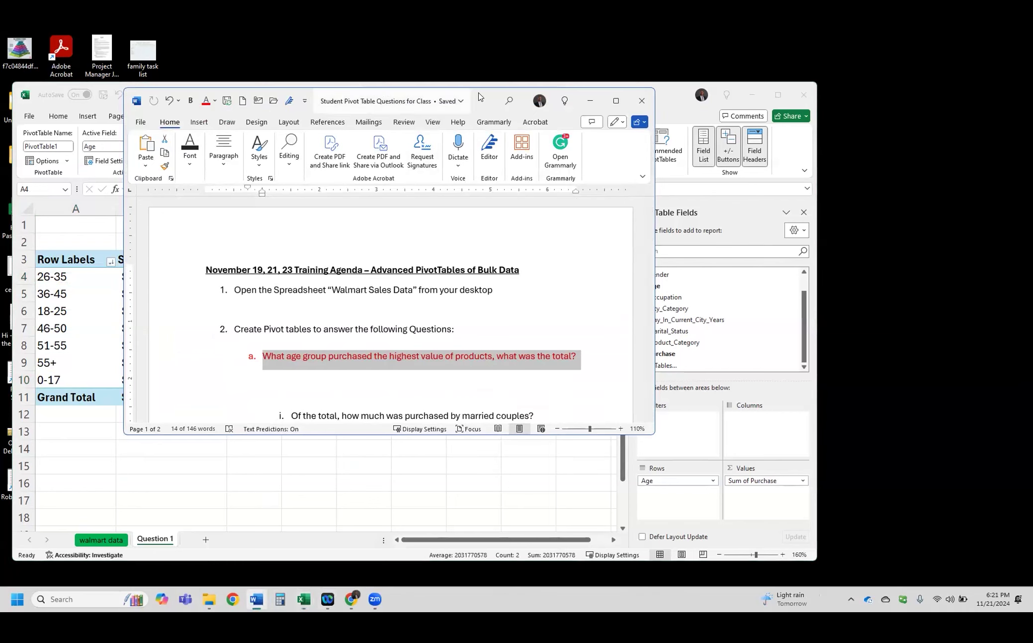
pyautogui.moveTo(481, 93); pyautogui.dragTo(640, 105)
pyautogui.click(554, 408)
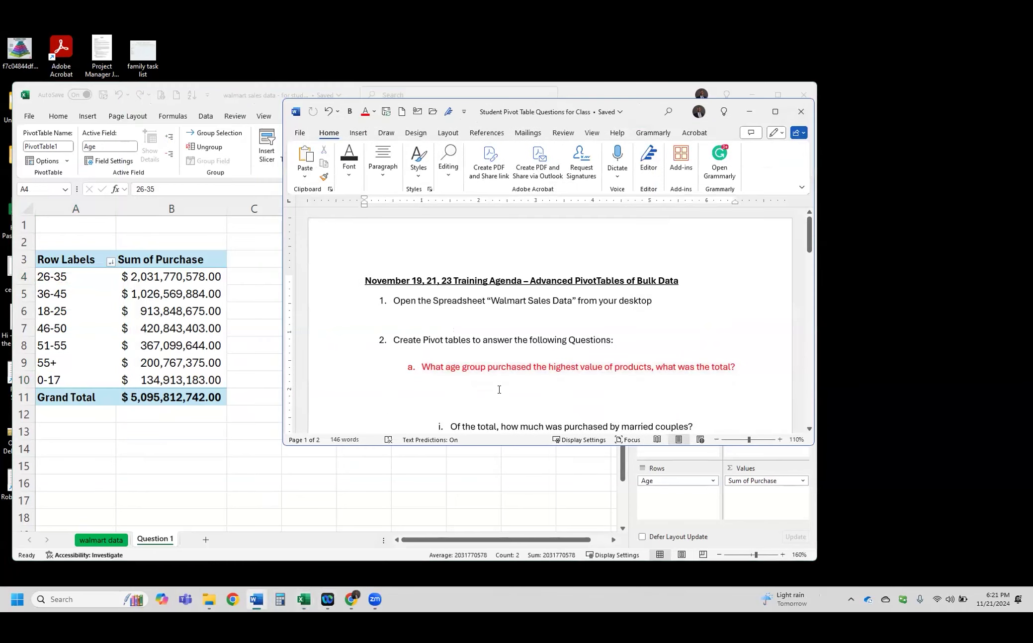
pyautogui.press('Tab')
pyautogui.press('Tab')
pyautogui.press('Tab')
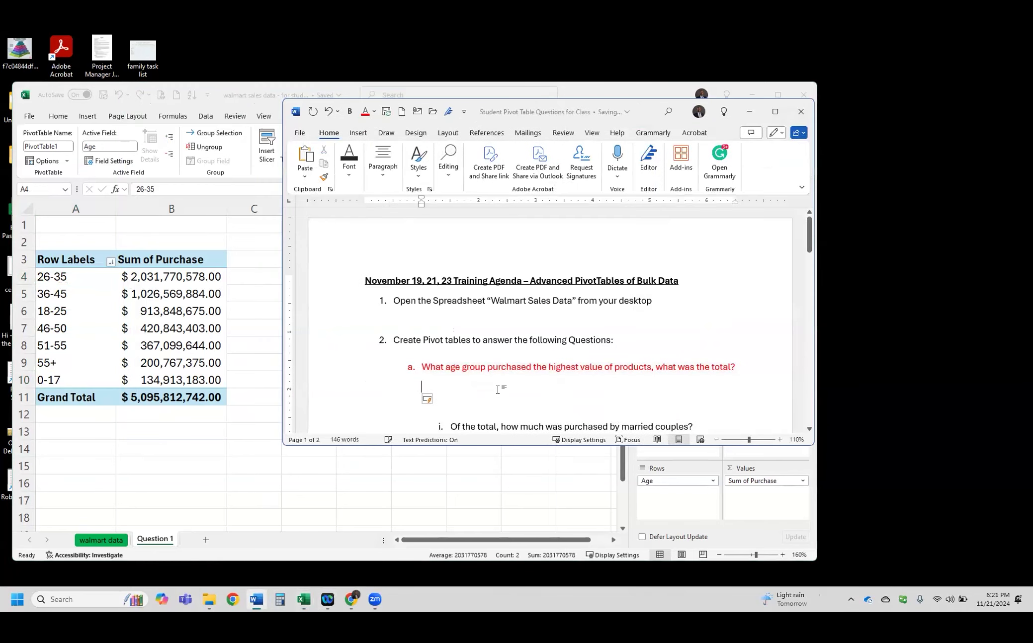
pyautogui.write('Age g')
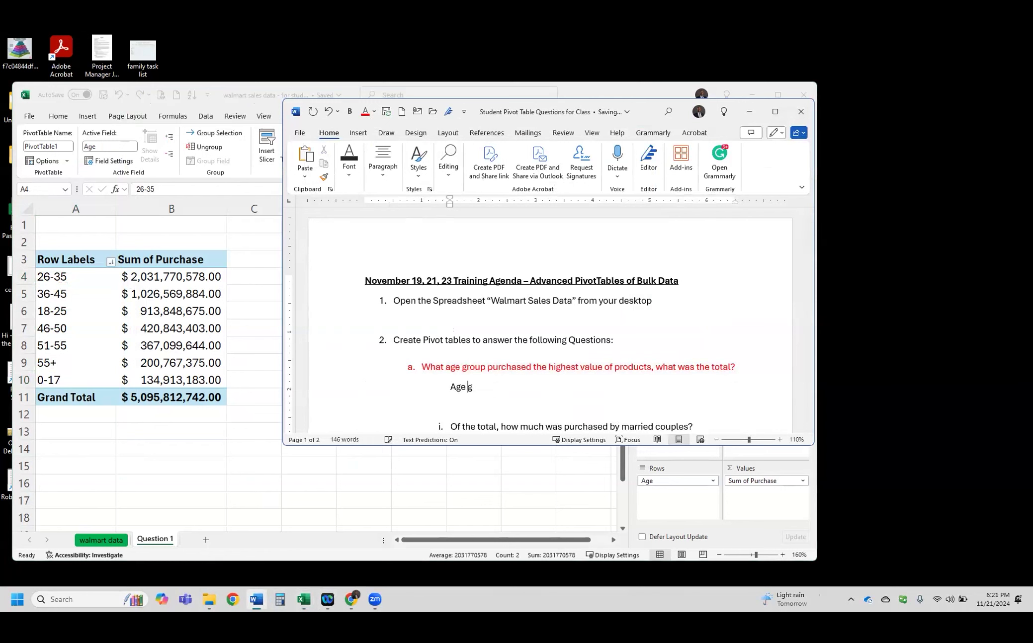
pyautogui.write('roup 26-35. $2,031,770,578')
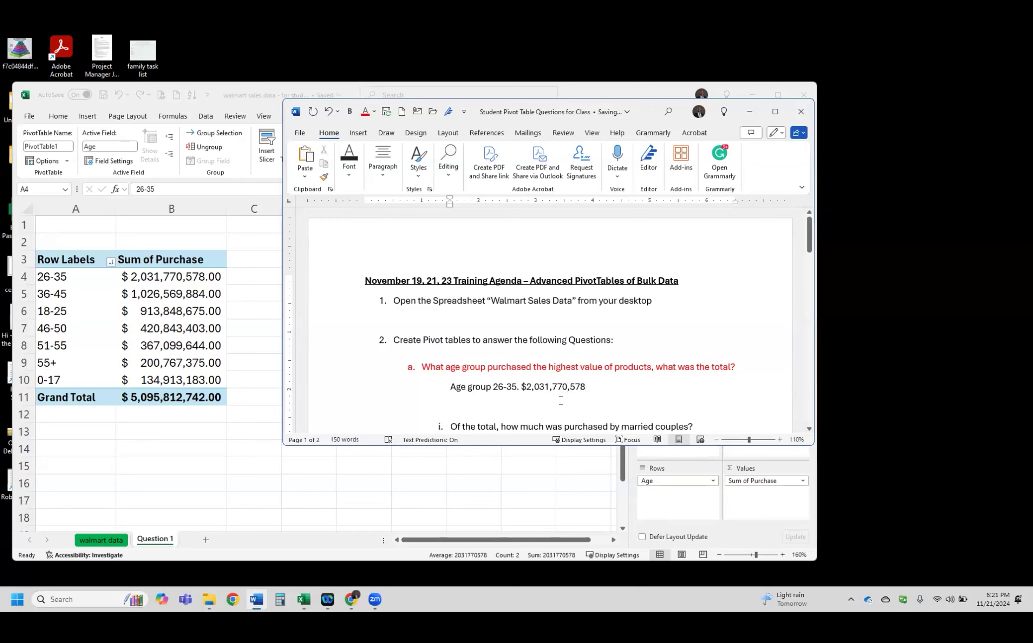
# Colour the answer under question a red, and return to the Excel workbook
pyautogui.moveTo(561, 387); pyautogui.dragTo(591, 391)
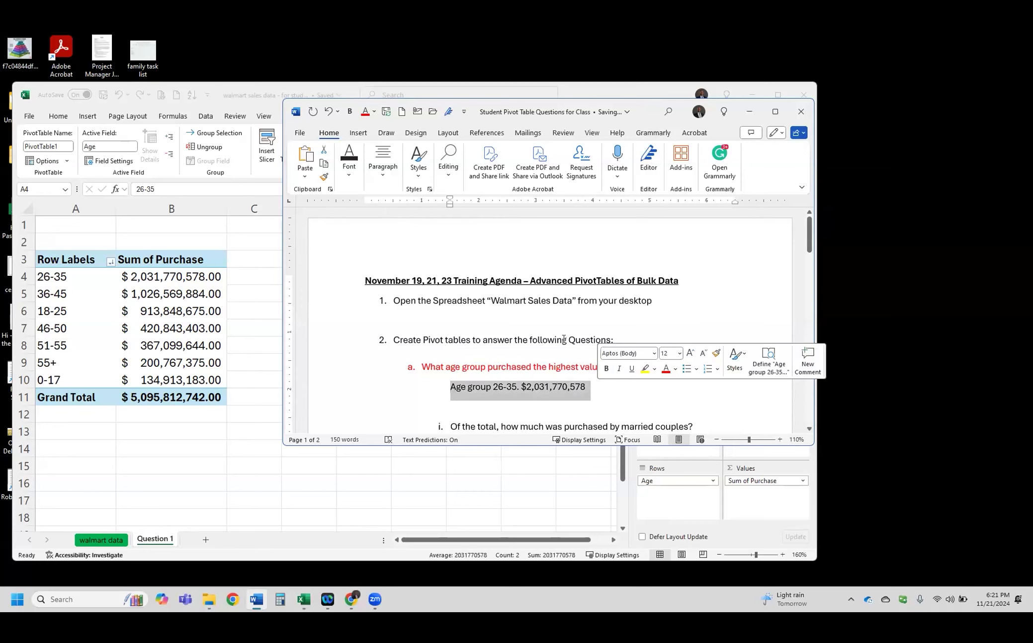
pyautogui.click(666, 369)
pyautogui.click(749, 112)
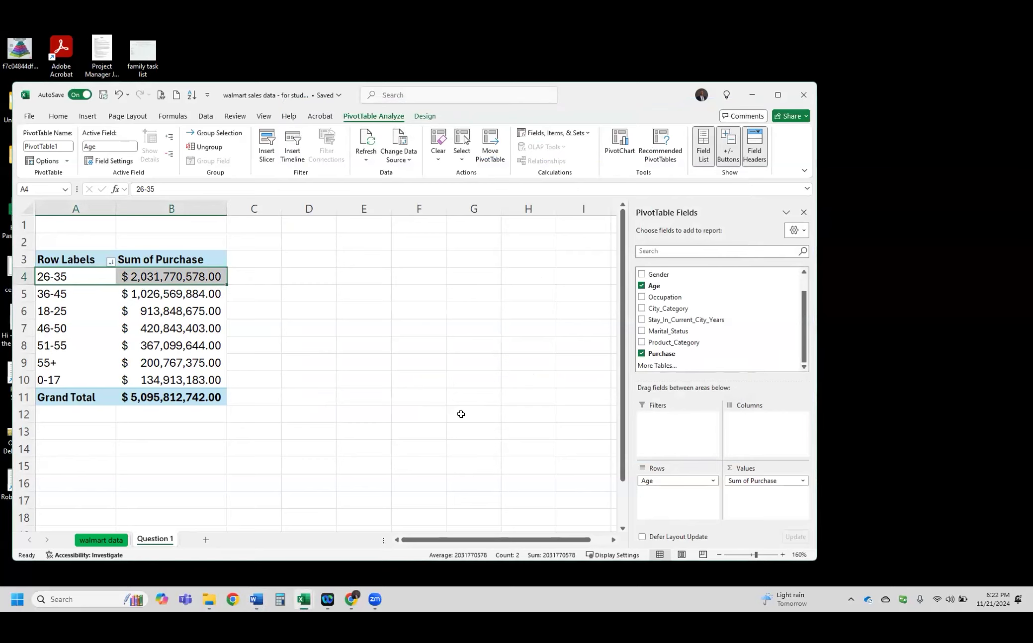
# Compare the raw records on the walmart data sheet with the age-group summary on the Question 1 sheet
pyautogui.click(102, 540)
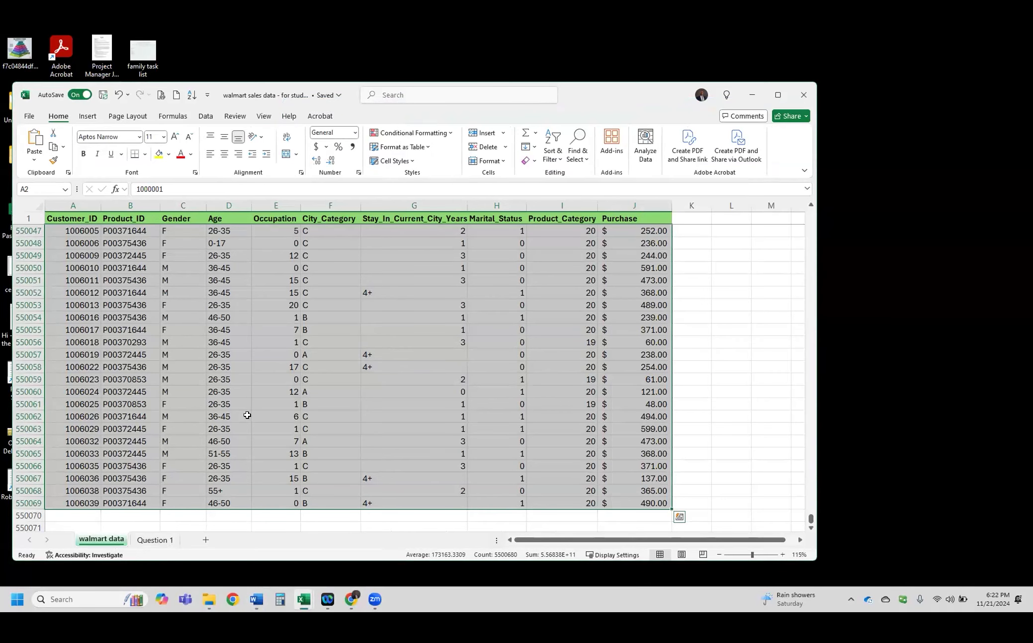
pyautogui.click(155, 540)
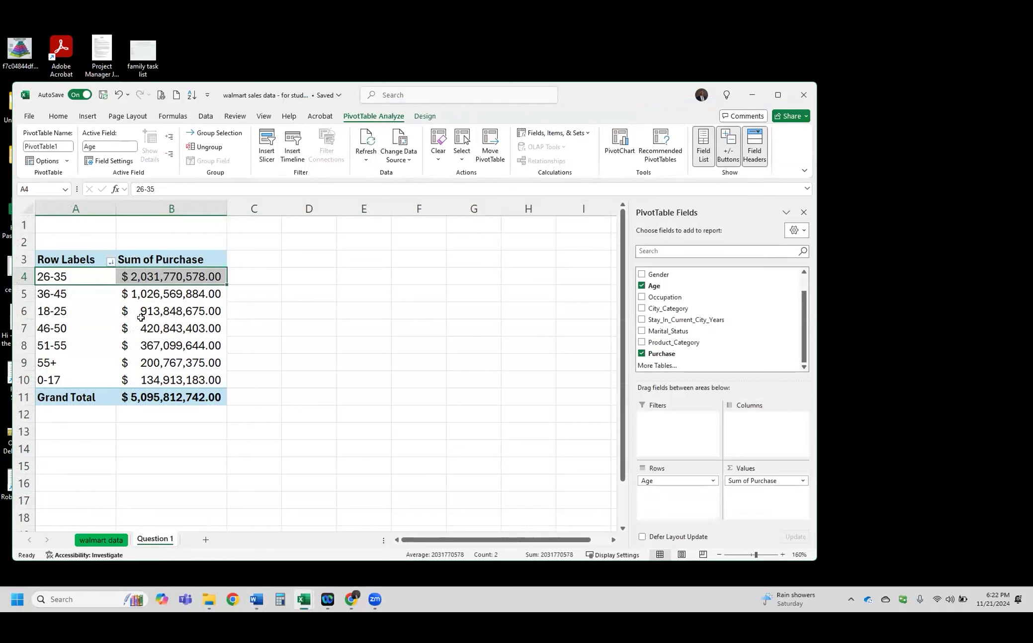
pyautogui.moveTo(91, 277); pyautogui.dragTo(207, 375)
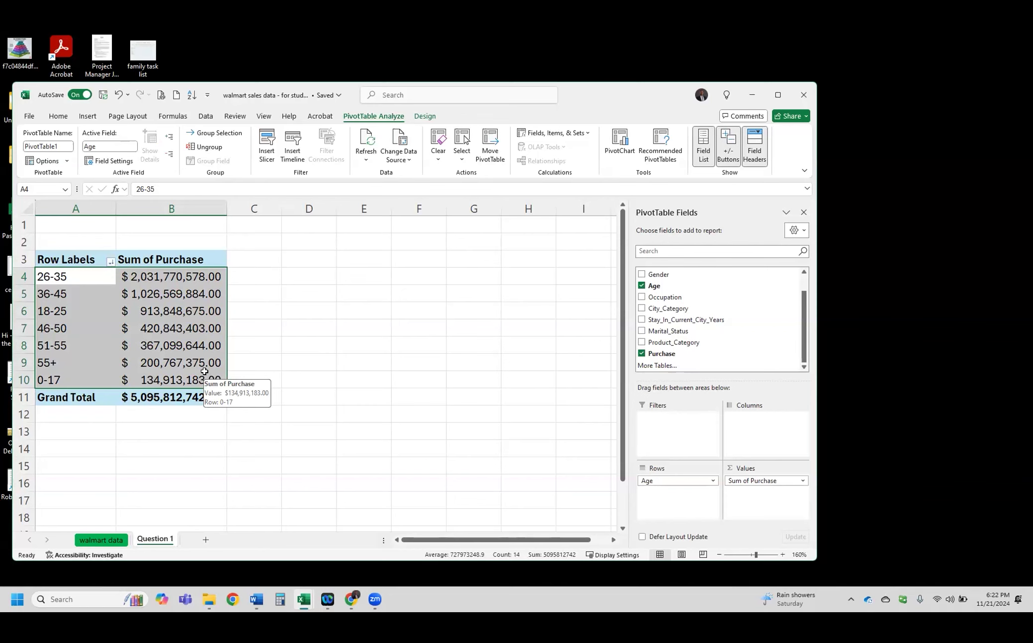
# In the Word agenda, colour sub-question i about the total purchased by married couples green
pyautogui.click(257, 600)
pyautogui.scroll(-2, 562, 395)
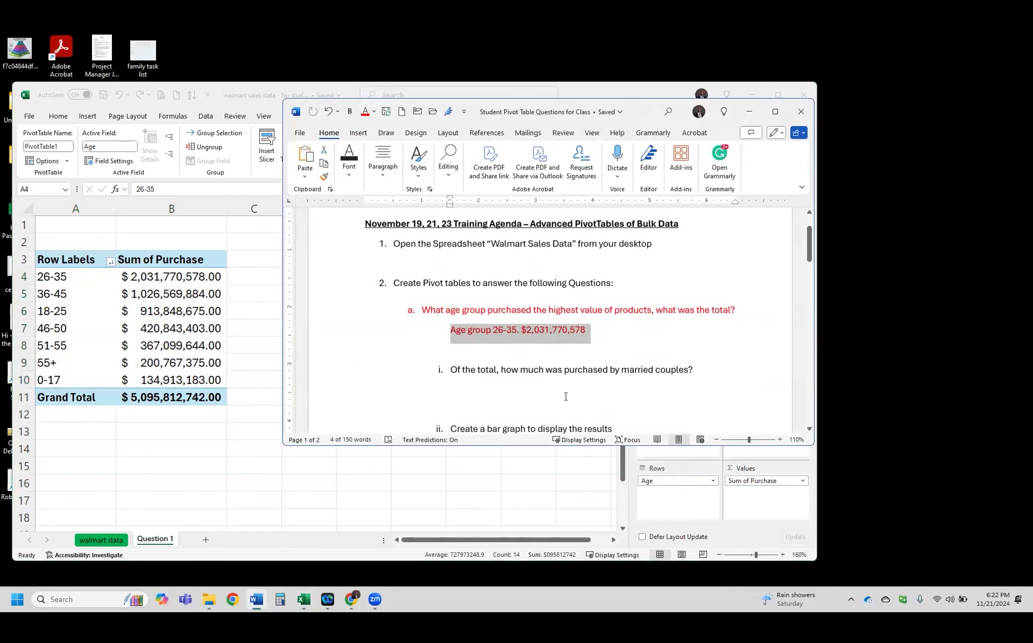
pyautogui.click(478, 345)
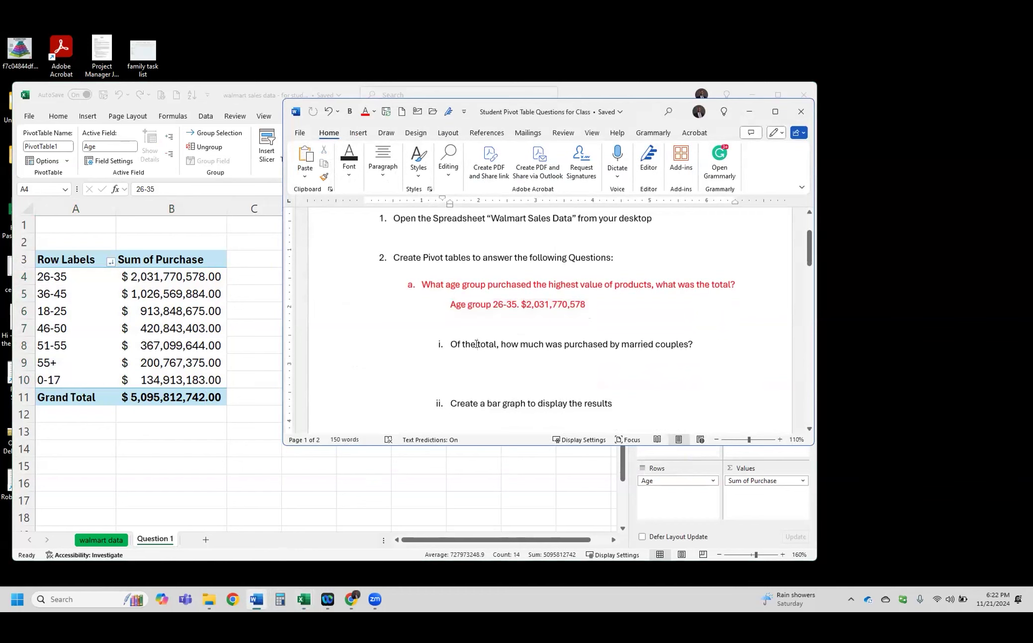
pyautogui.moveTo(451, 344); pyautogui.dragTo(687, 343)
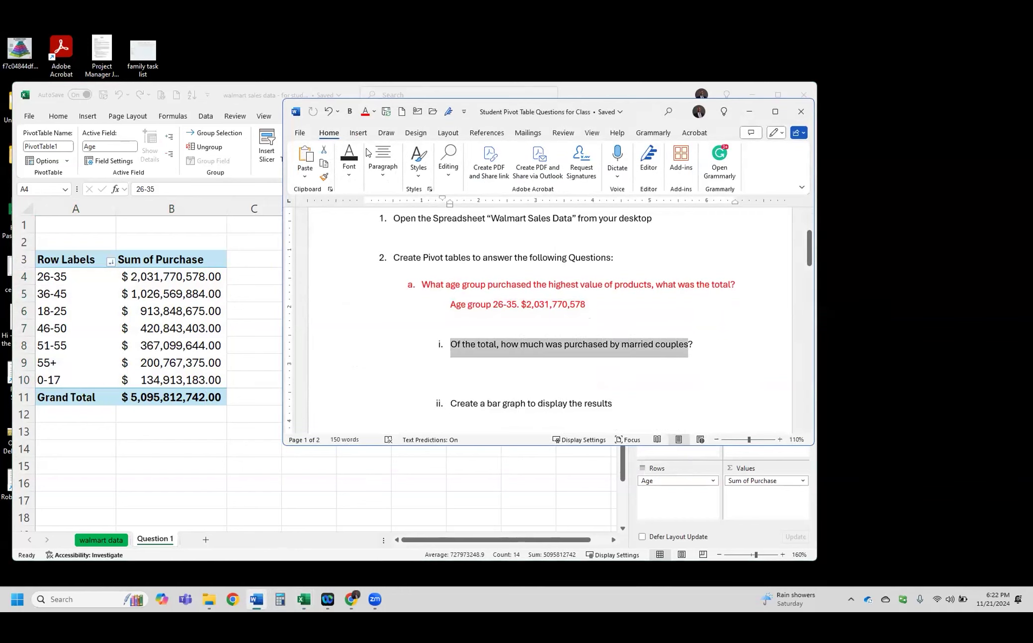
pyautogui.click(374, 112)
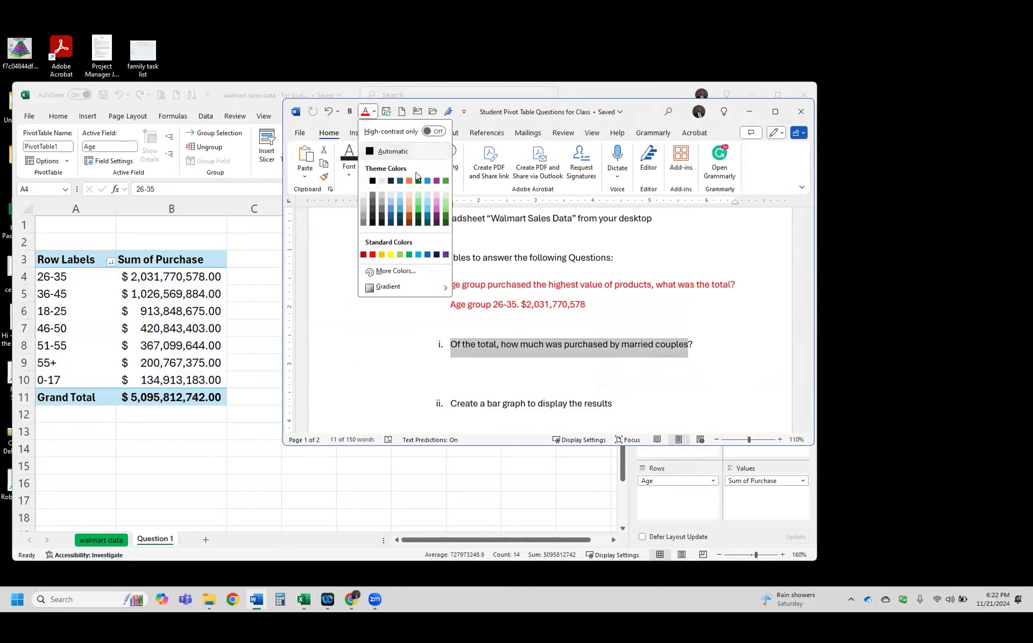
pyautogui.click(515, 363)
pyautogui.click(526, 373)
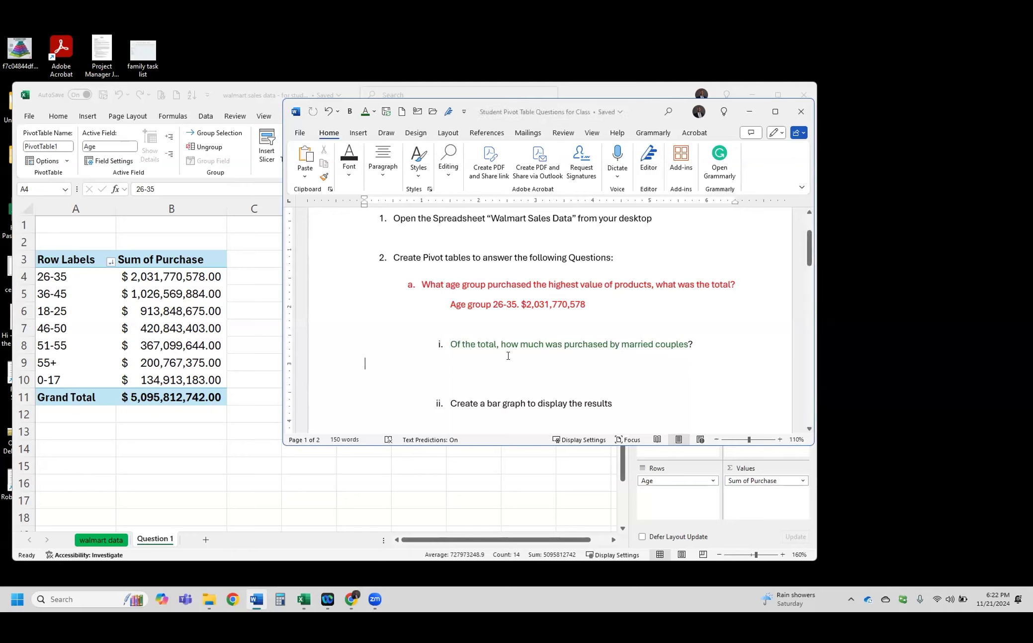
# Return to Excel and add the Marital_Status field to the PivotTable's Filters
pyautogui.click(751, 113)
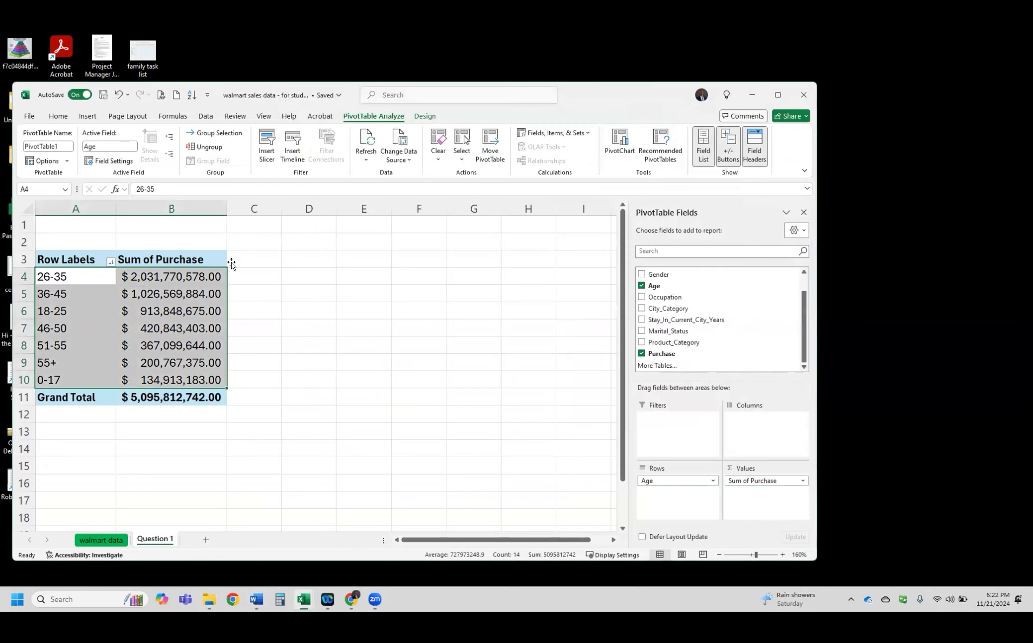
pyautogui.click(190, 279)
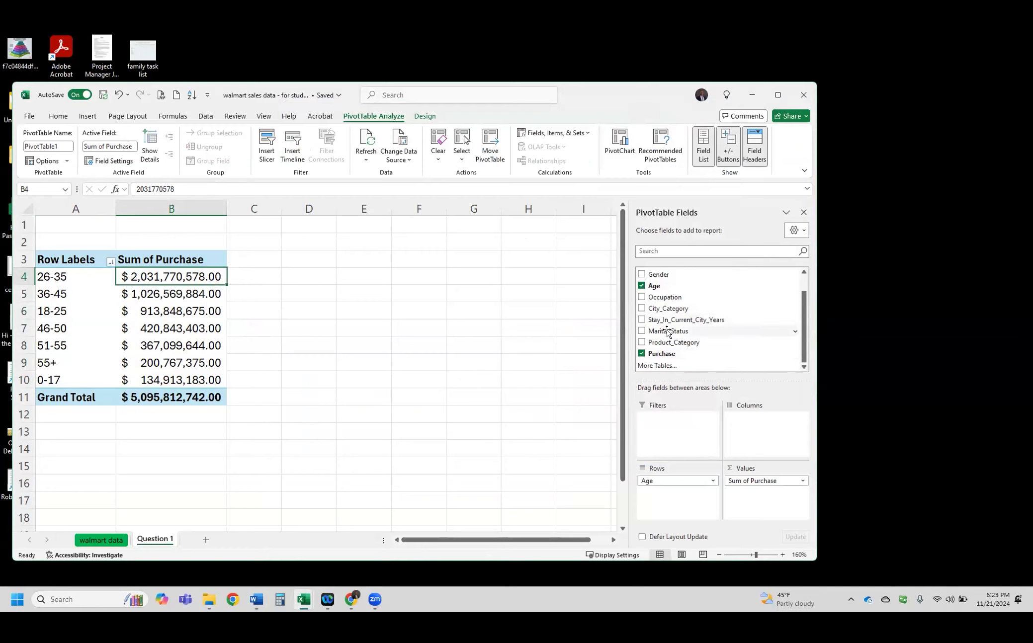
pyautogui.moveTo(668, 333); pyautogui.dragTo(686, 427)
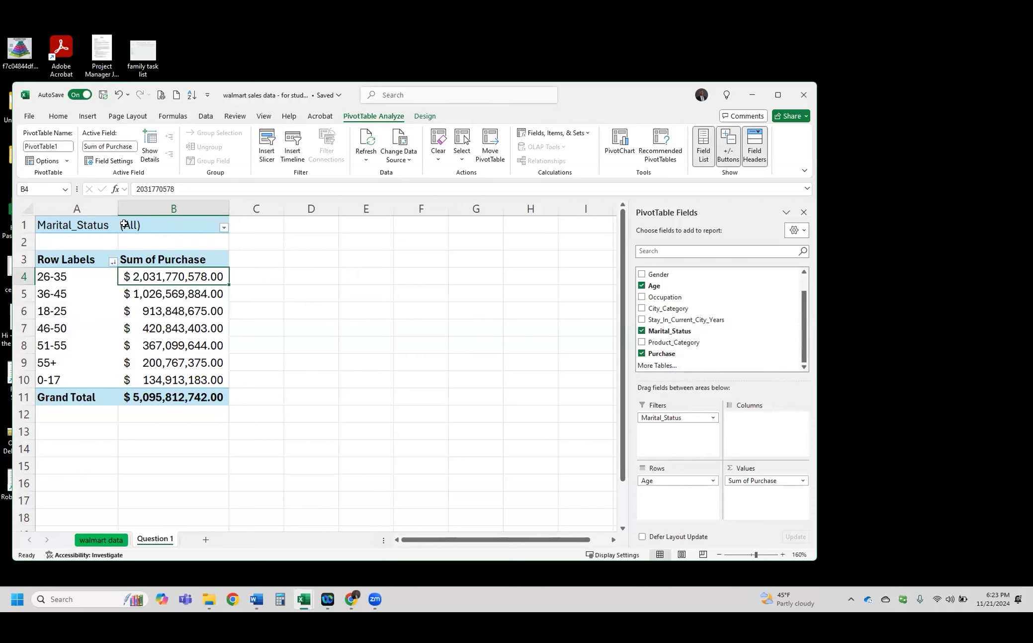
# Recheck the married couples question in Word, and filter the PivotTable to Marital_Status 1
pyautogui.click(223, 229)
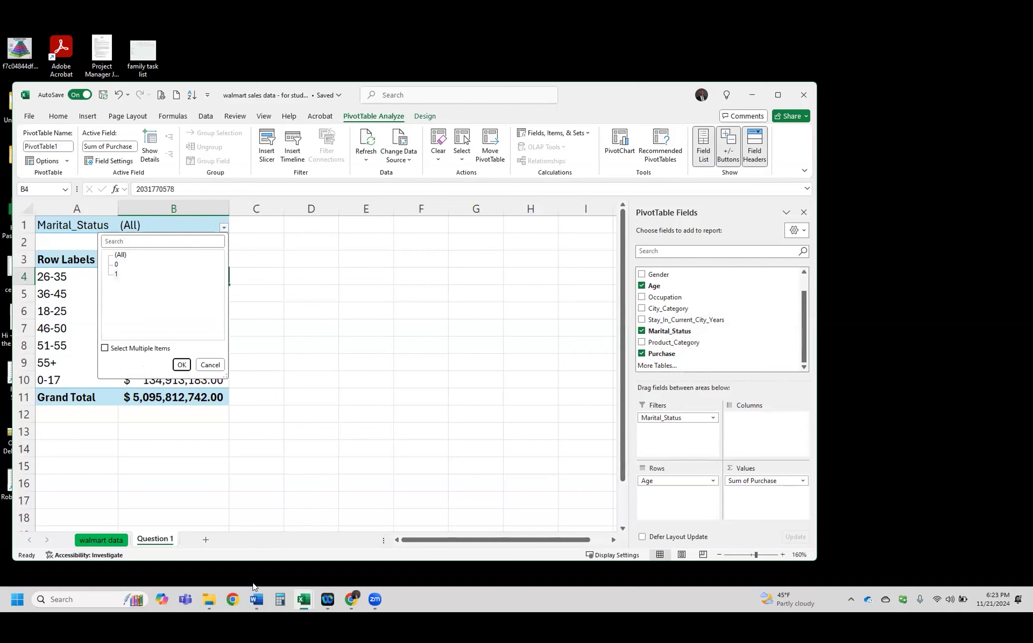
pyautogui.click(256, 600)
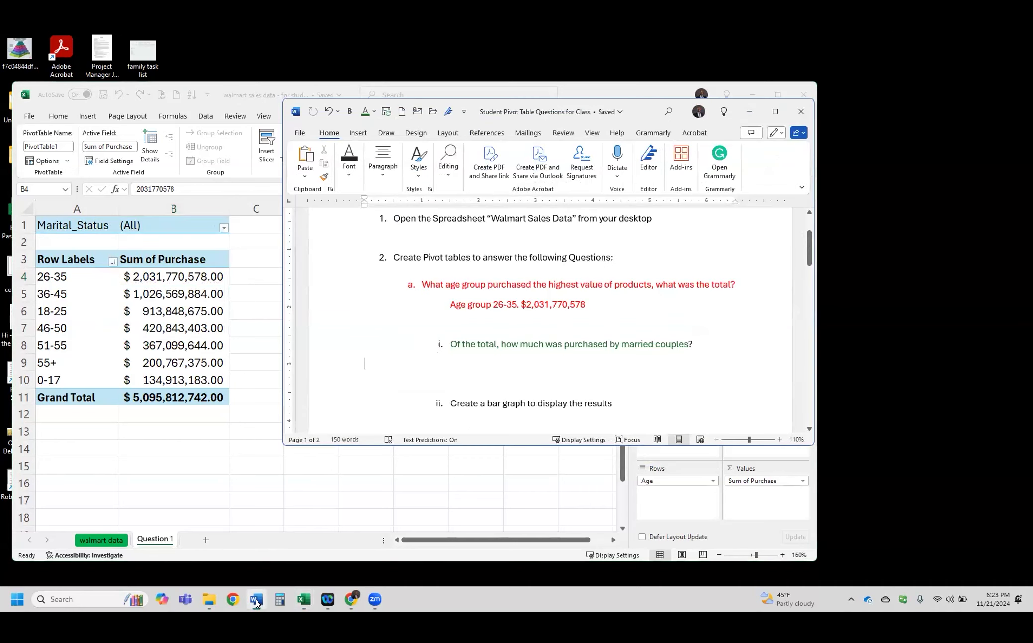
pyautogui.click(256, 601)
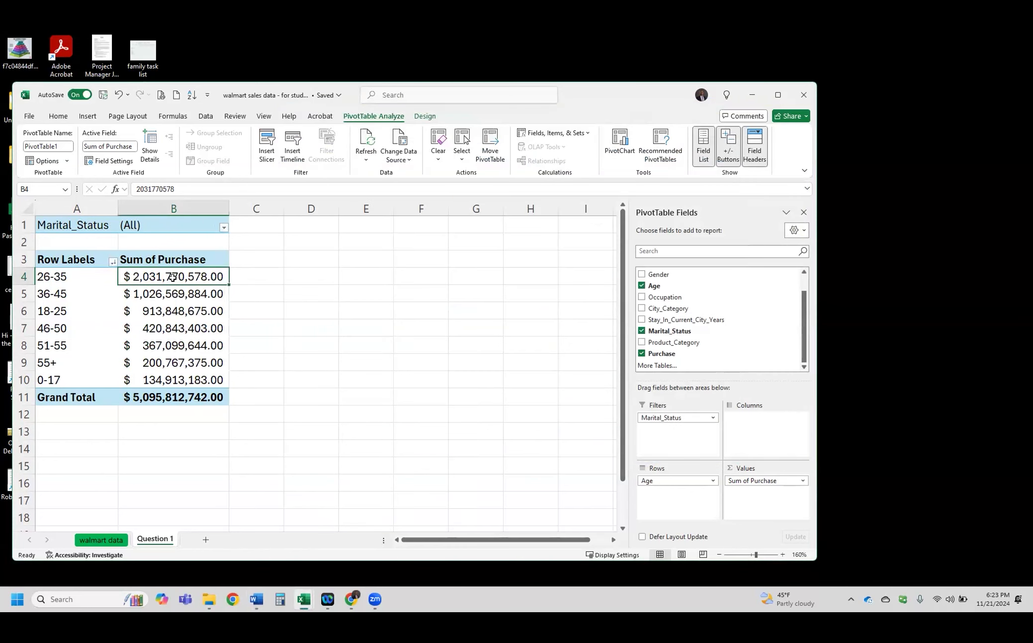
pyautogui.click(223, 228)
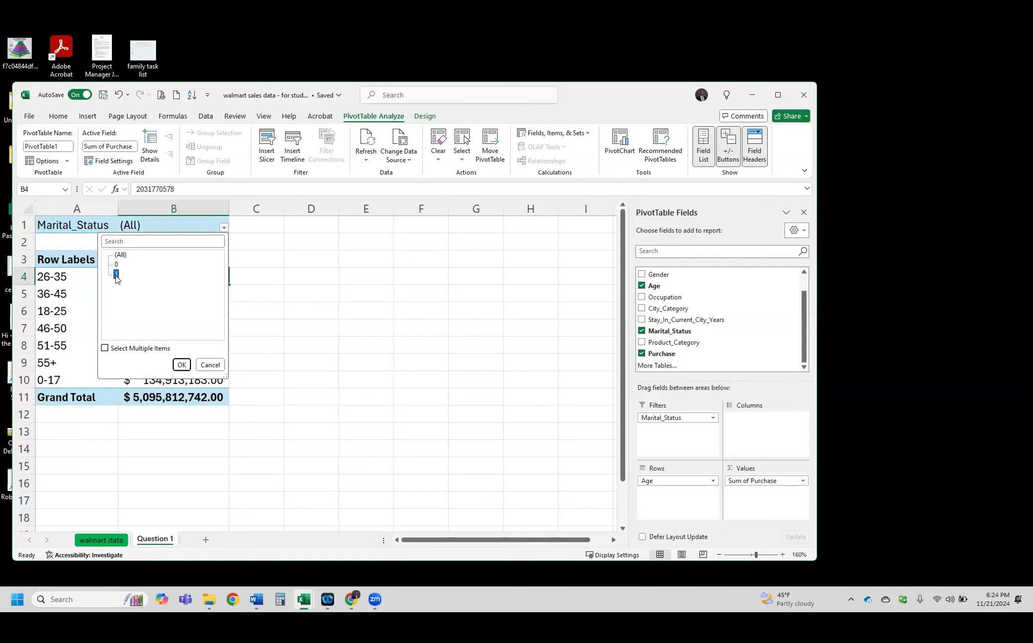
pyautogui.click(181, 365)
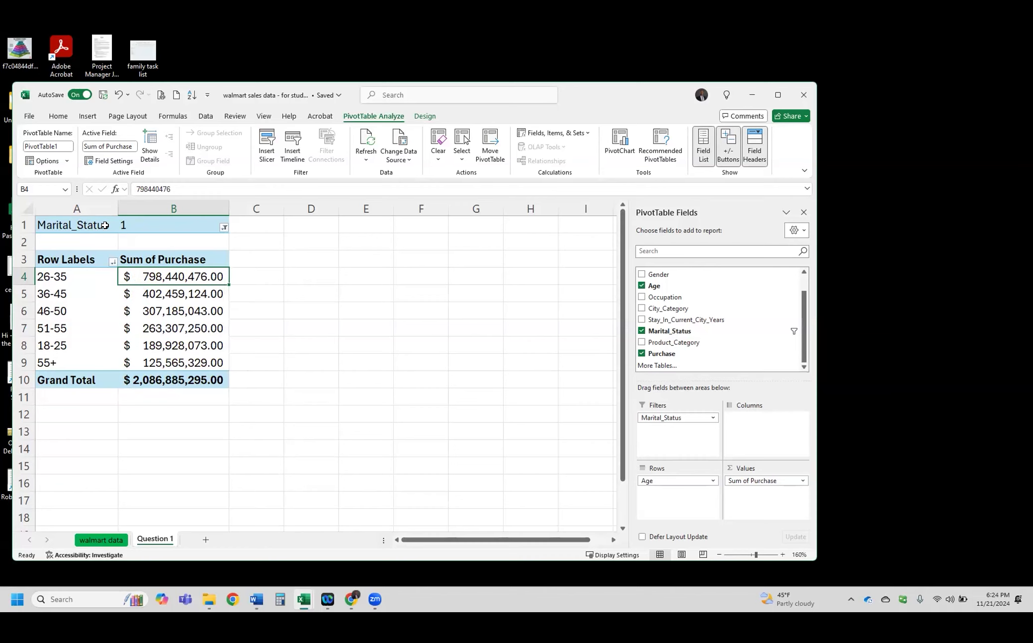
pyautogui.moveTo(105, 226); pyautogui.dragTo(164, 227)
pyautogui.moveTo(193, 345)
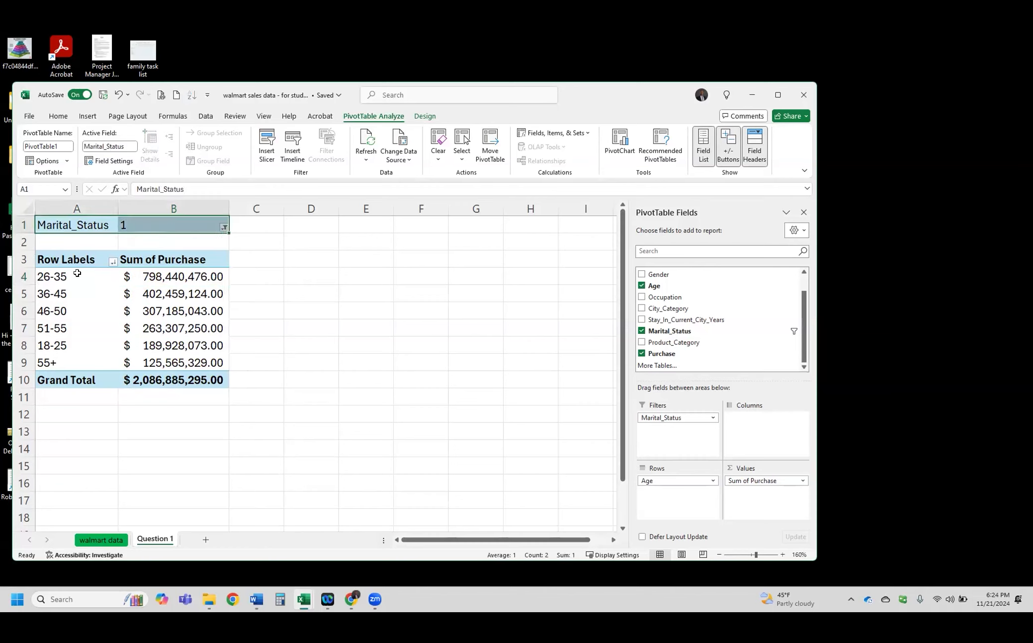
# In the Word agenda, enter $798,440,476 as the answer to the married couples sub-question and colour it green
pyautogui.click(175, 279)
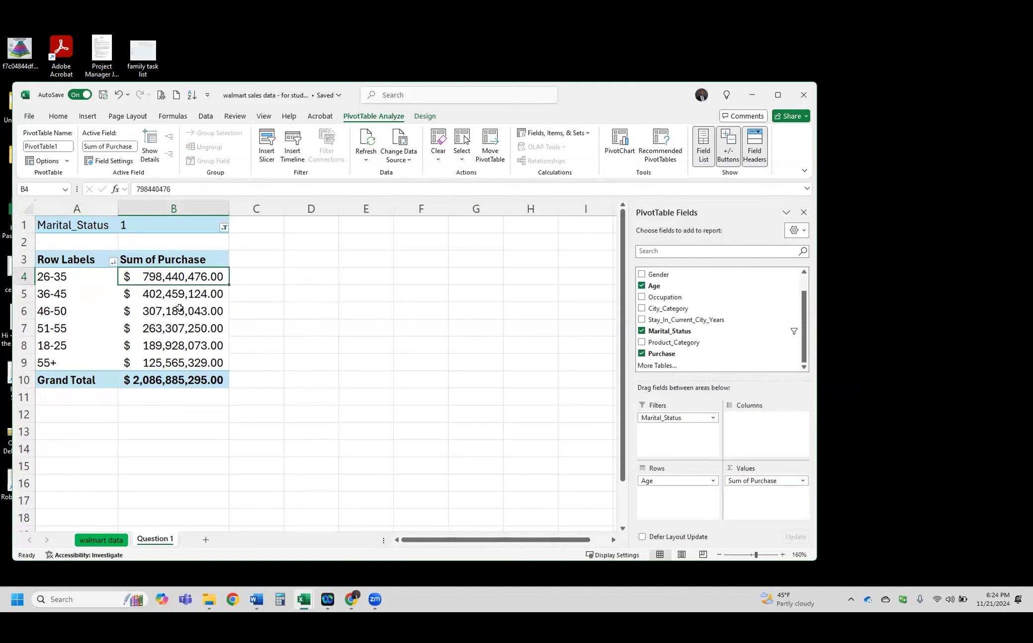
pyautogui.click(255, 600)
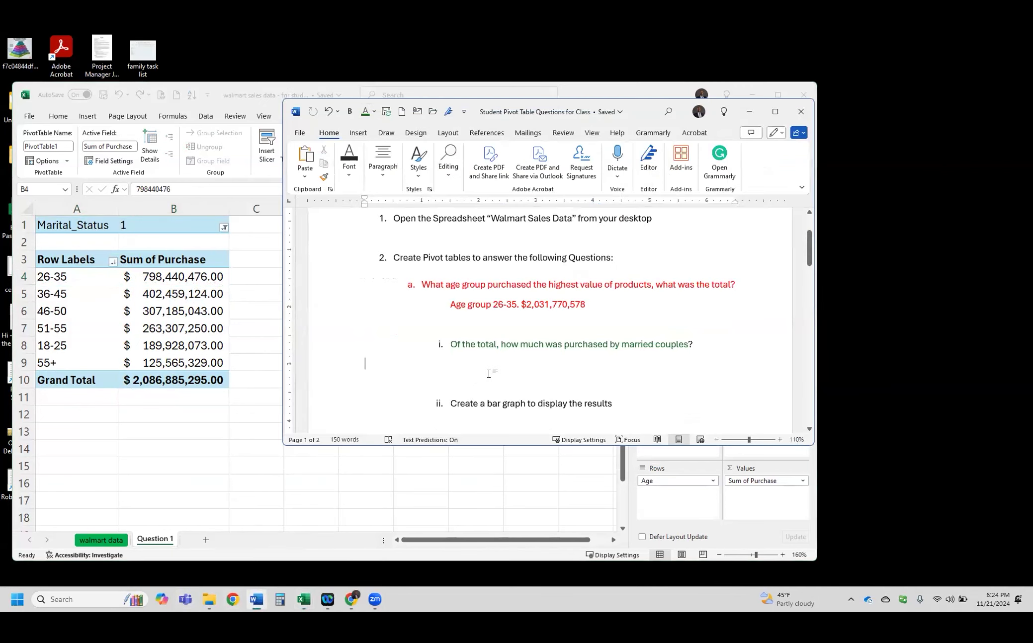
pyautogui.press('Tab')
pyautogui.press('Tab')
pyautogui.press('Tab')
pyautogui.write('$')
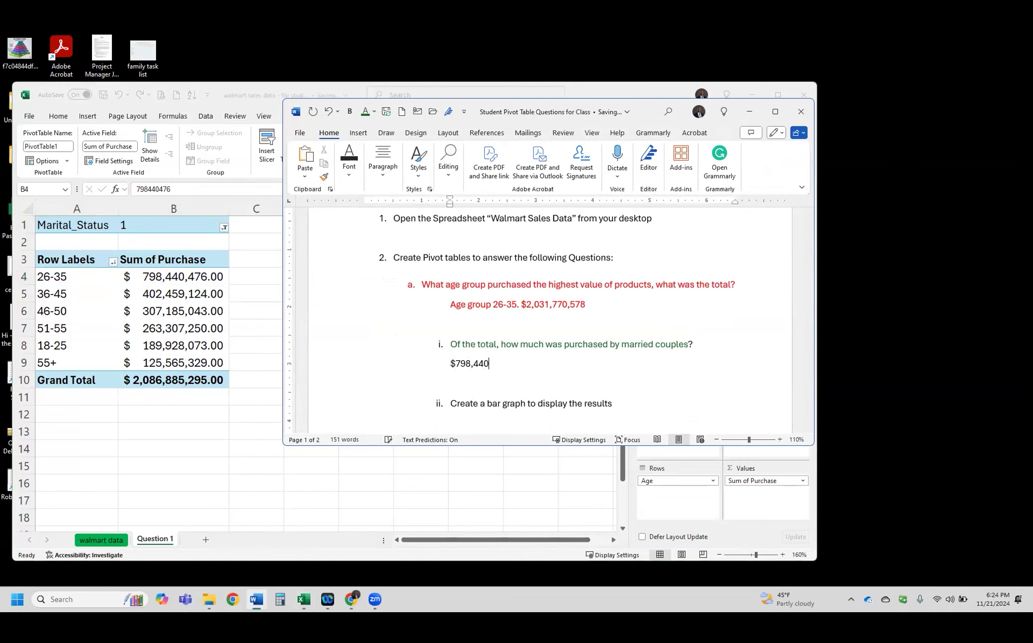
pyautogui.write('798,440,476')
pyautogui.moveTo(506, 364); pyautogui.dragTo(450, 364)
pyautogui.click(519, 346)
pyautogui.click(531, 384)
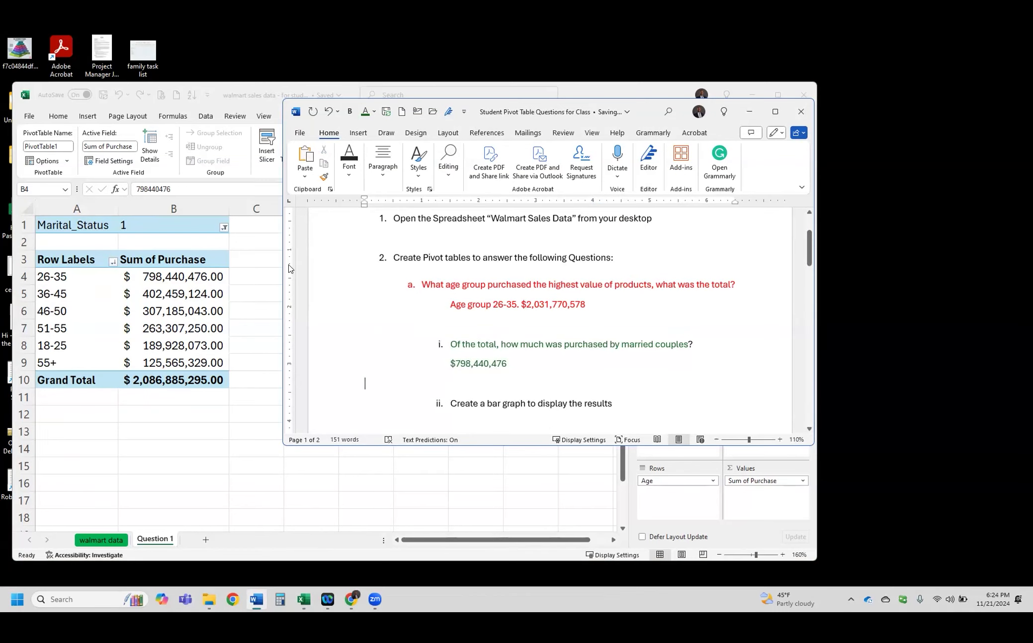
# Return to Excel and move the Marital_Status field from the PivotTable's Filters to its Columns
pyautogui.click(265, 288)
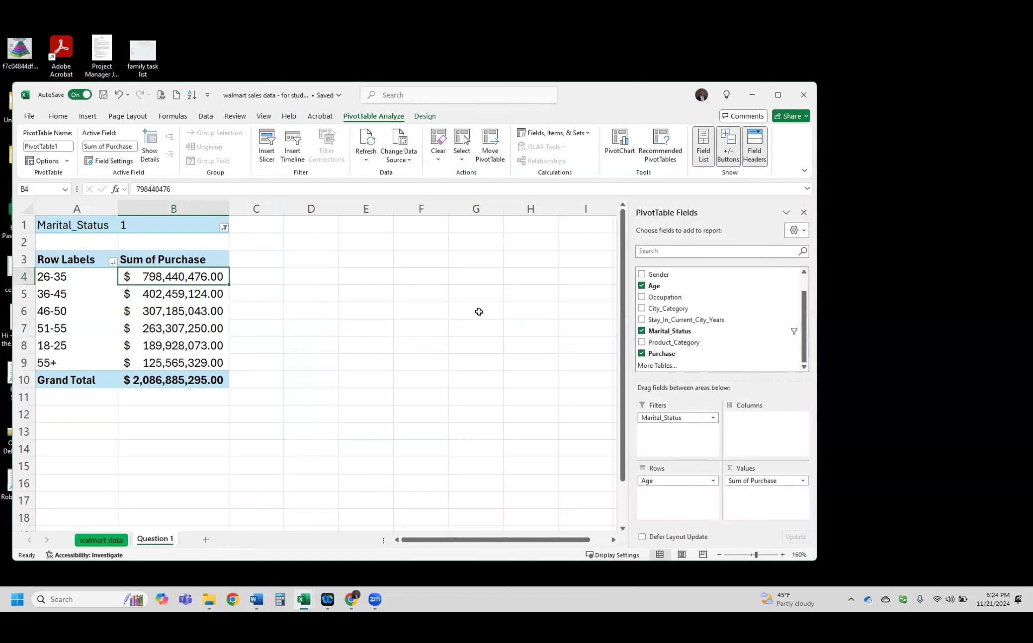
pyautogui.moveTo(654, 417); pyautogui.dragTo(666, 346)
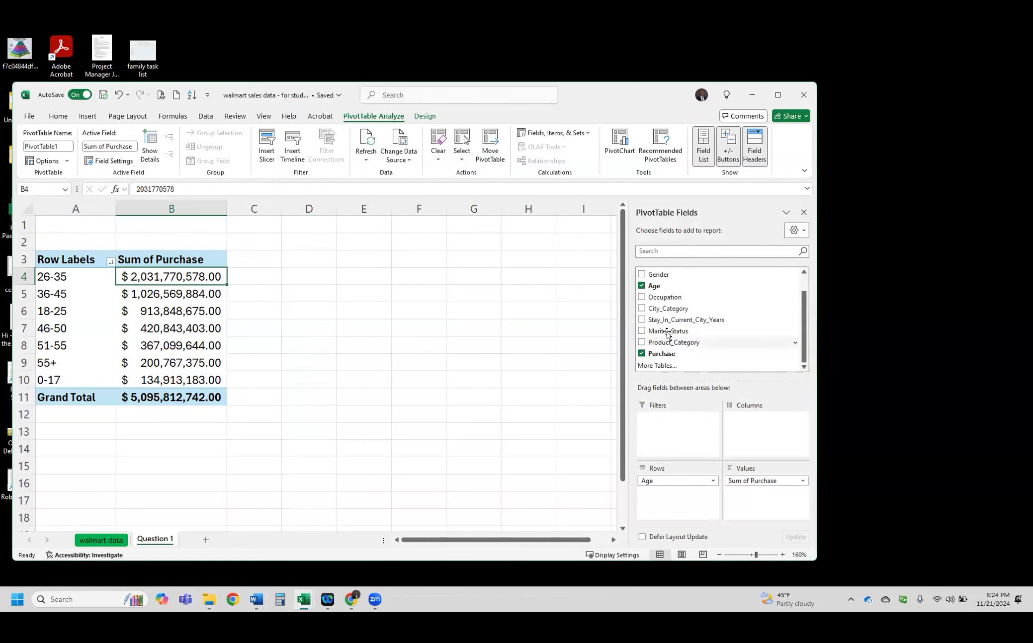
pyautogui.moveTo(665, 333); pyautogui.dragTo(766, 427)
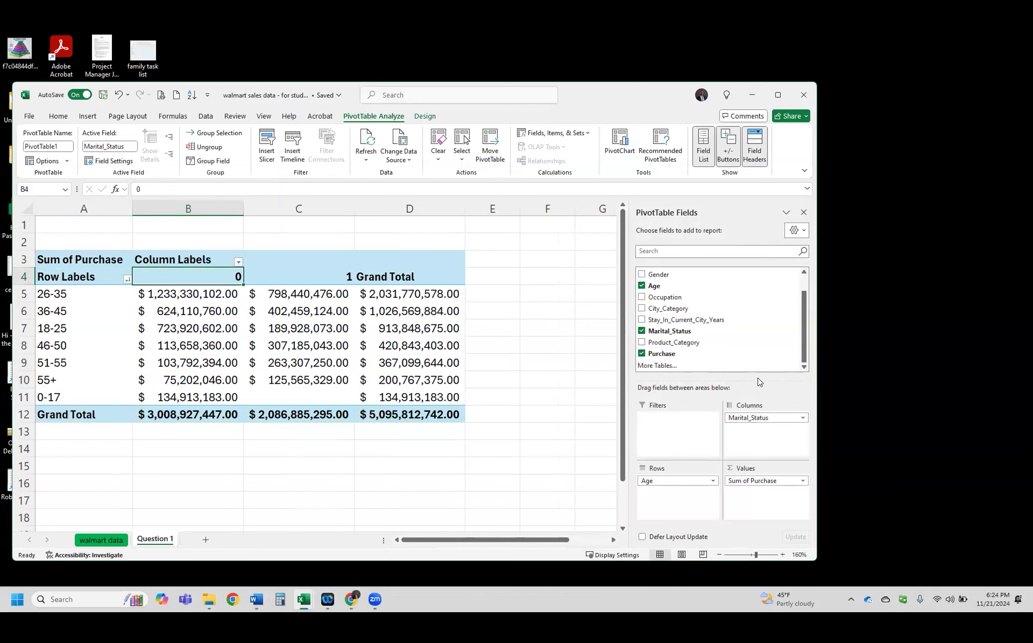
# Compare the purchase sums under Marital_Status 0 and 1, focusing on the 26-35 age group
pyautogui.moveTo(205, 278); pyautogui.dragTo(219, 397)
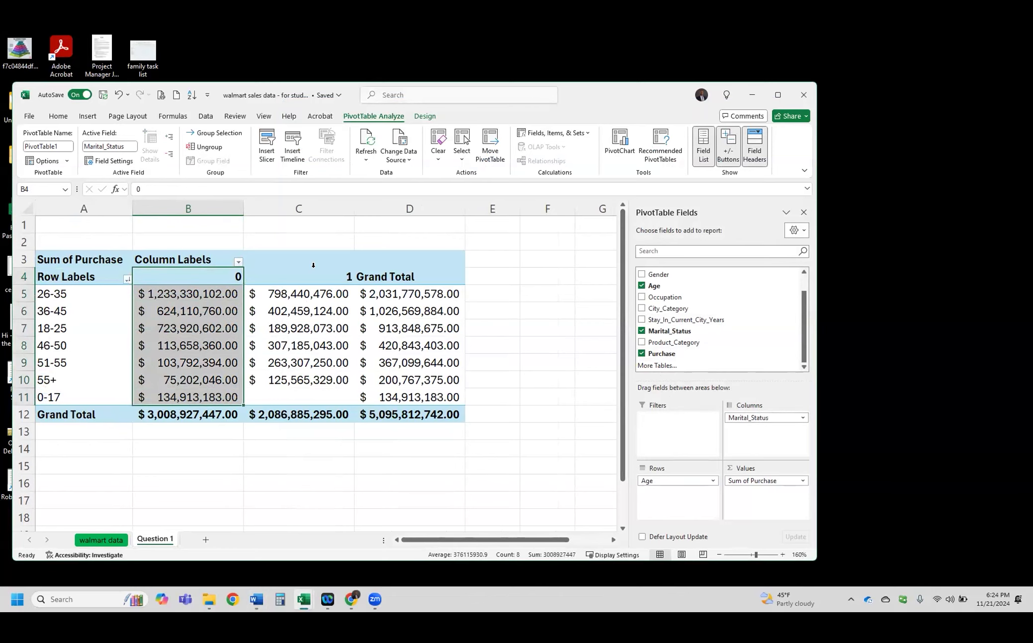
pyautogui.moveTo(325, 278); pyautogui.dragTo(323, 398)
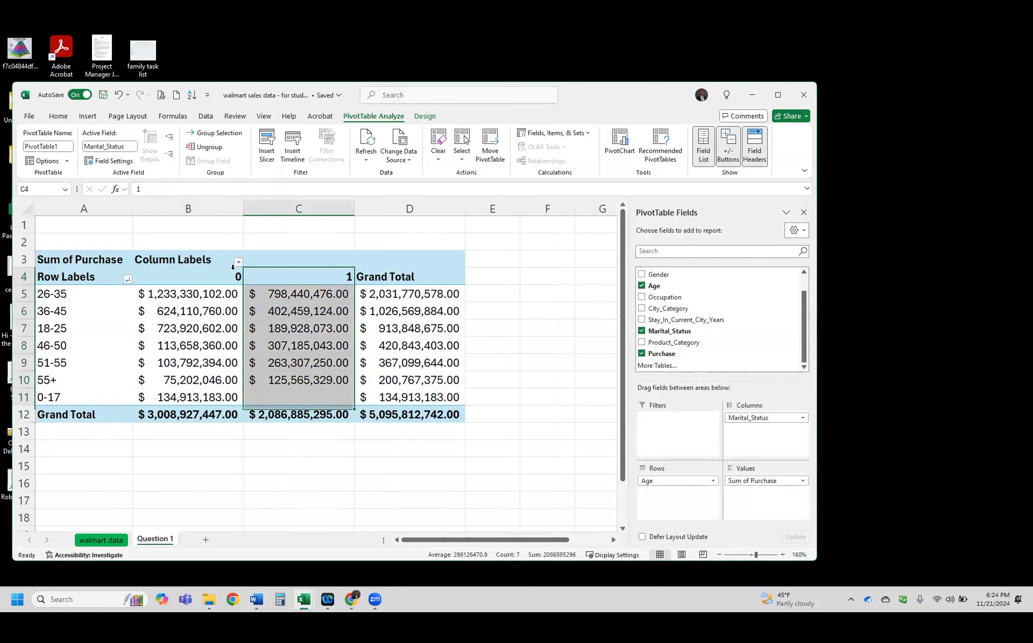
pyautogui.click(203, 277)
pyautogui.moveTo(361, 280); pyautogui.dragTo(602, 278)
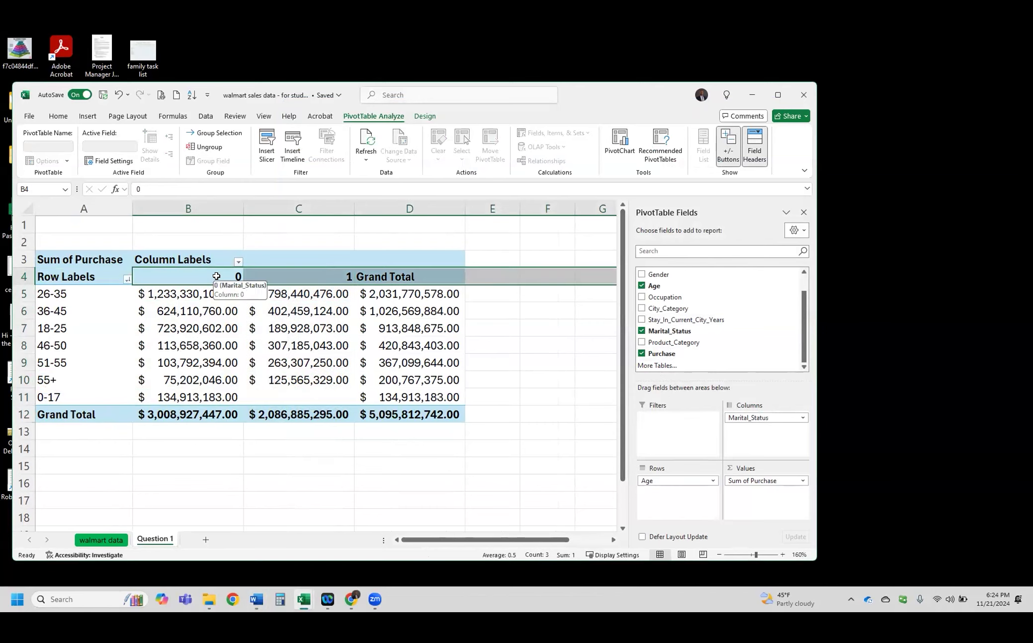
pyautogui.moveTo(216, 277); pyautogui.dragTo(293, 410)
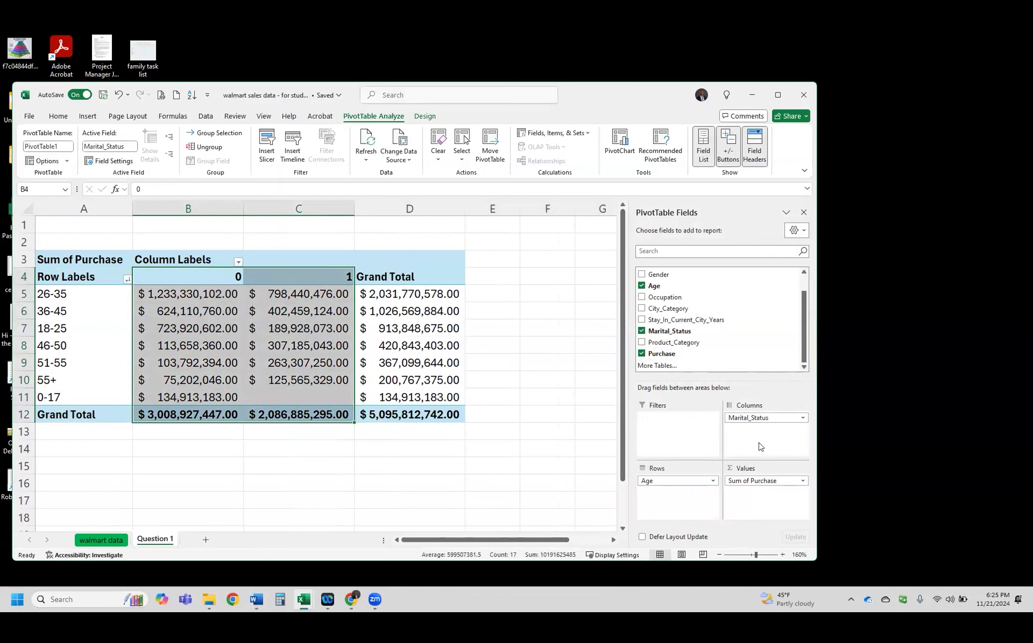
pyautogui.click(277, 348)
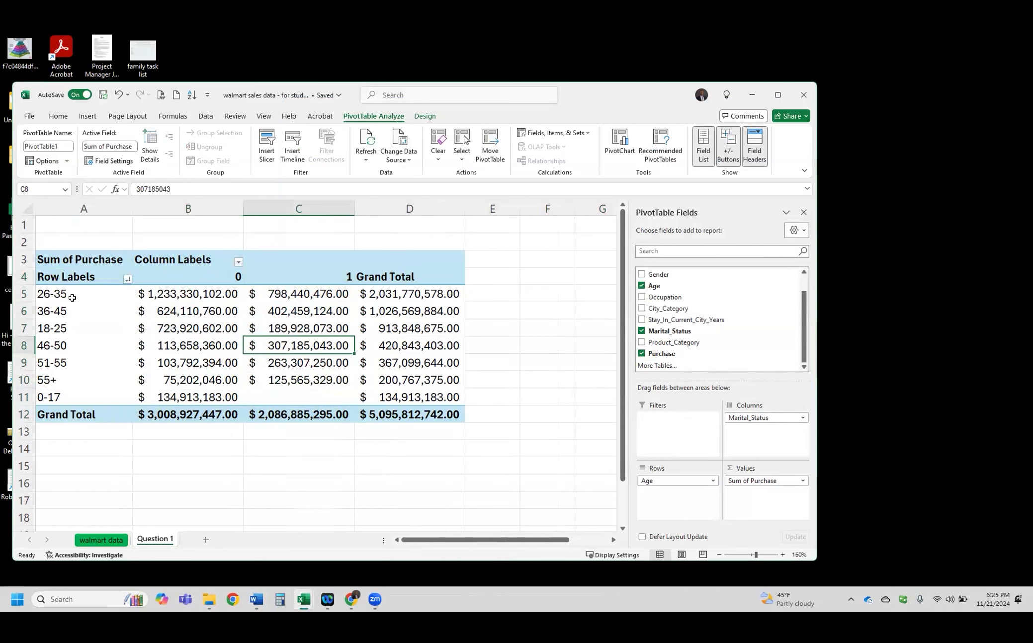
pyautogui.click(72, 294)
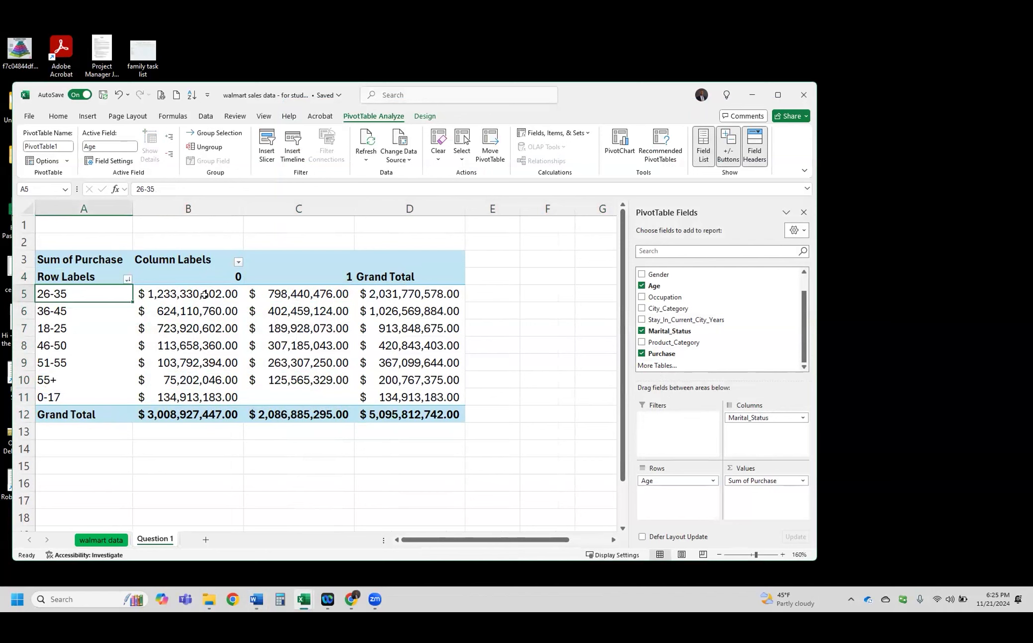
pyautogui.click(229, 276)
pyautogui.click(229, 293)
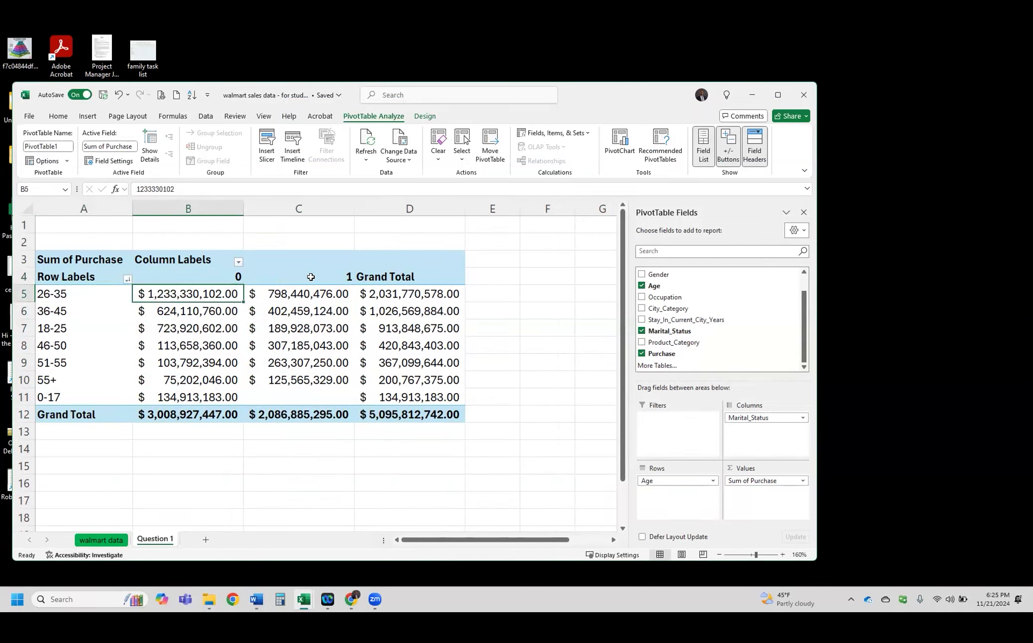
pyautogui.click(293, 294)
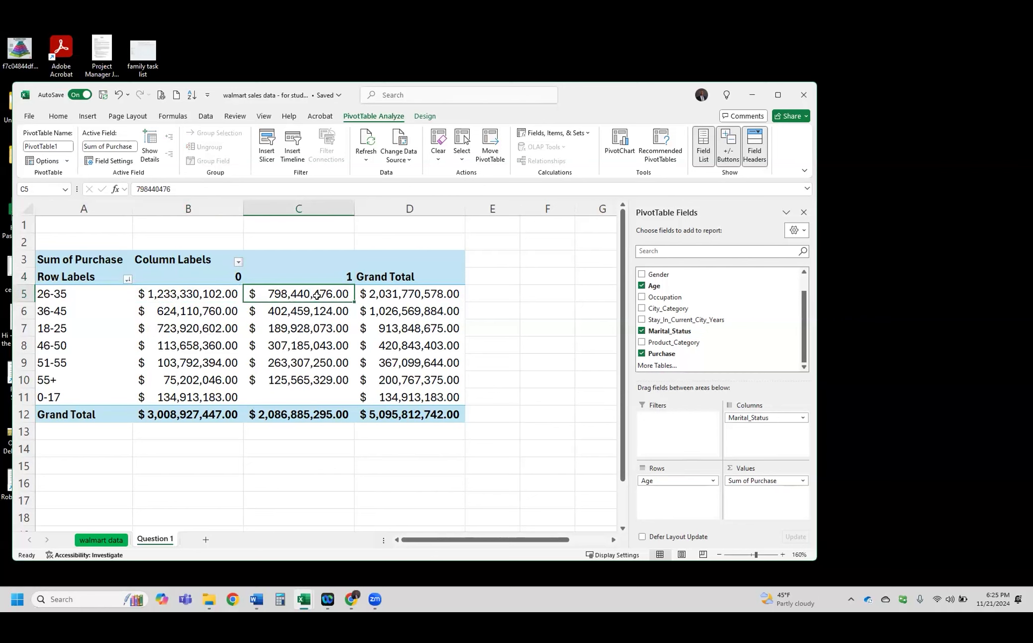
pyautogui.moveTo(301, 277); pyautogui.dragTo(307, 291)
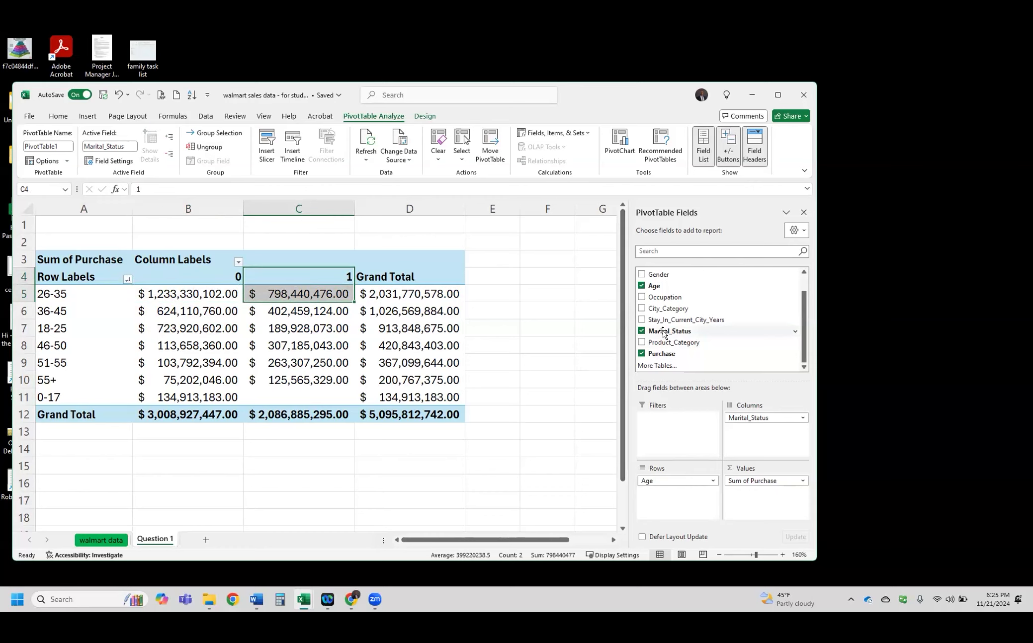
# Replace Marital_Status with the Product_Category field in the PivotTable's Columns
pyautogui.moveTo(662, 333); pyautogui.dragTo(751, 417)
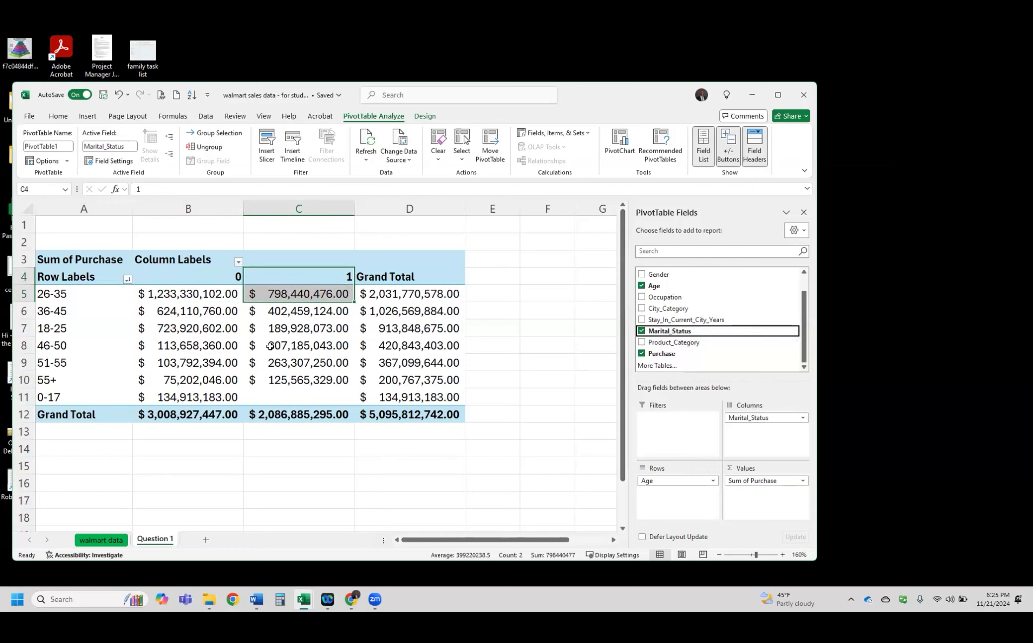
pyautogui.moveTo(754, 419); pyautogui.dragTo(670, 343)
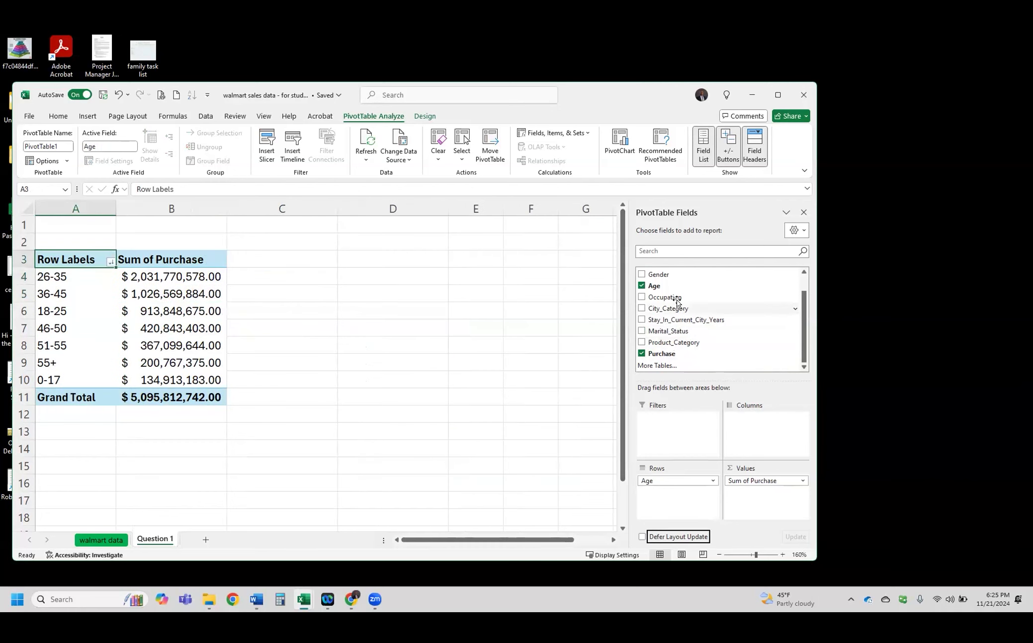
pyautogui.scroll(1, 680, 299)
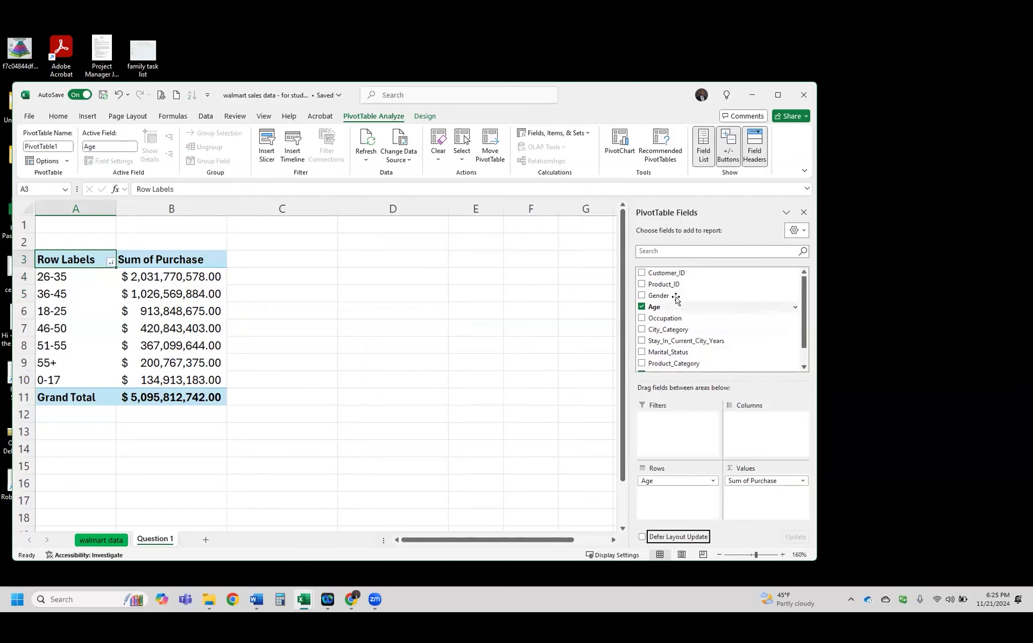
pyautogui.scroll(-1, 669, 343)
pyautogui.moveTo(668, 343); pyautogui.dragTo(748, 427)
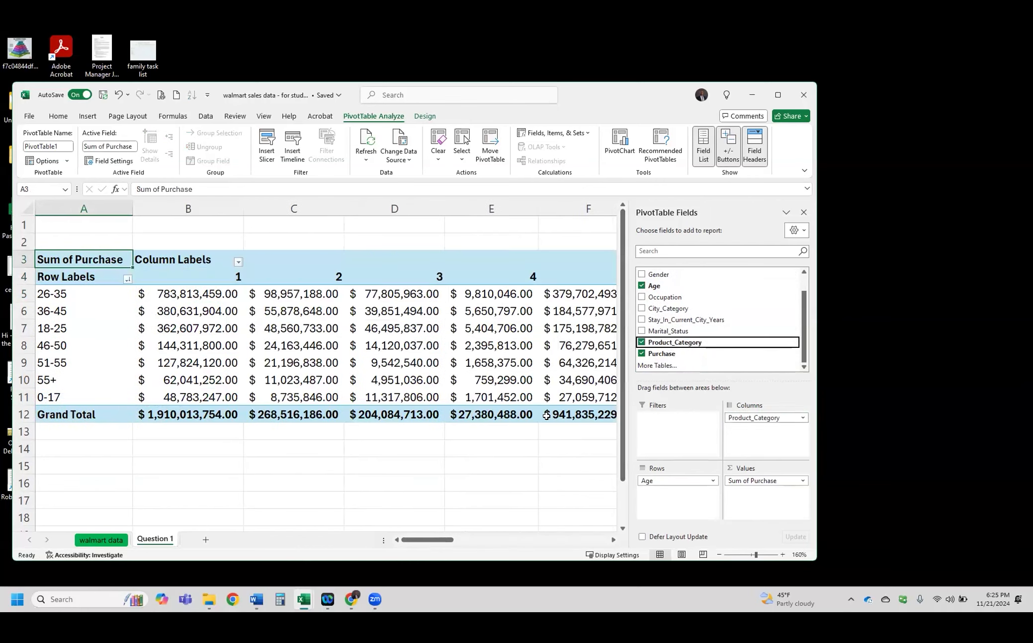
# Examine the 26-35 age group's purchases by product category, and remove Product_Category from the PivotTable's Columns
pyautogui.moveTo(433, 542)
pyautogui.mouseDown()
pyautogui.moveTo(602, 545)
pyautogui.moveTo(425, 543)
pyautogui.mouseUp()
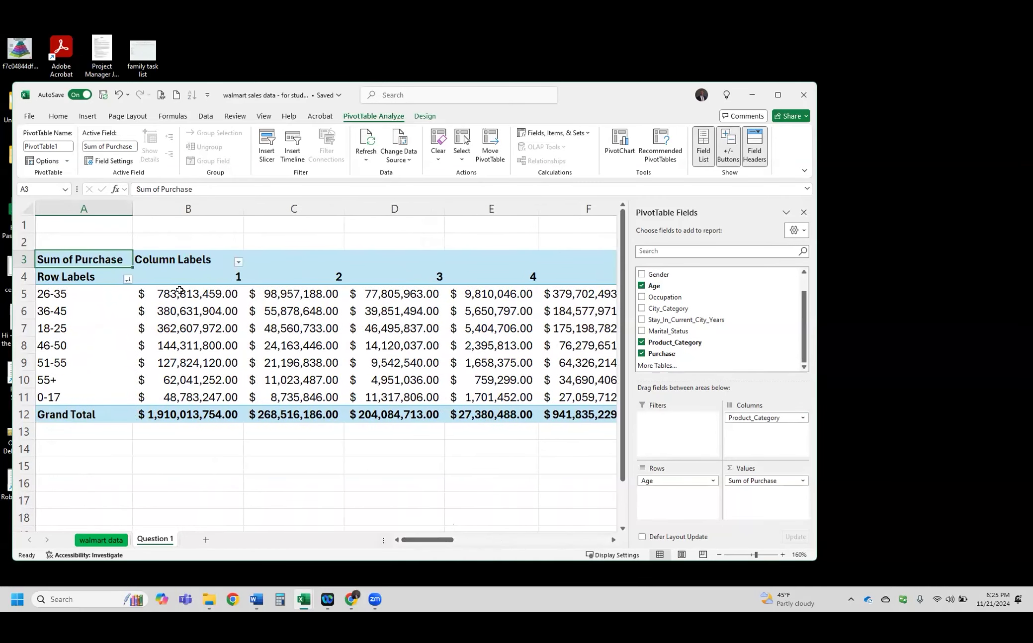
pyautogui.moveTo(205, 278); pyautogui.dragTo(201, 295)
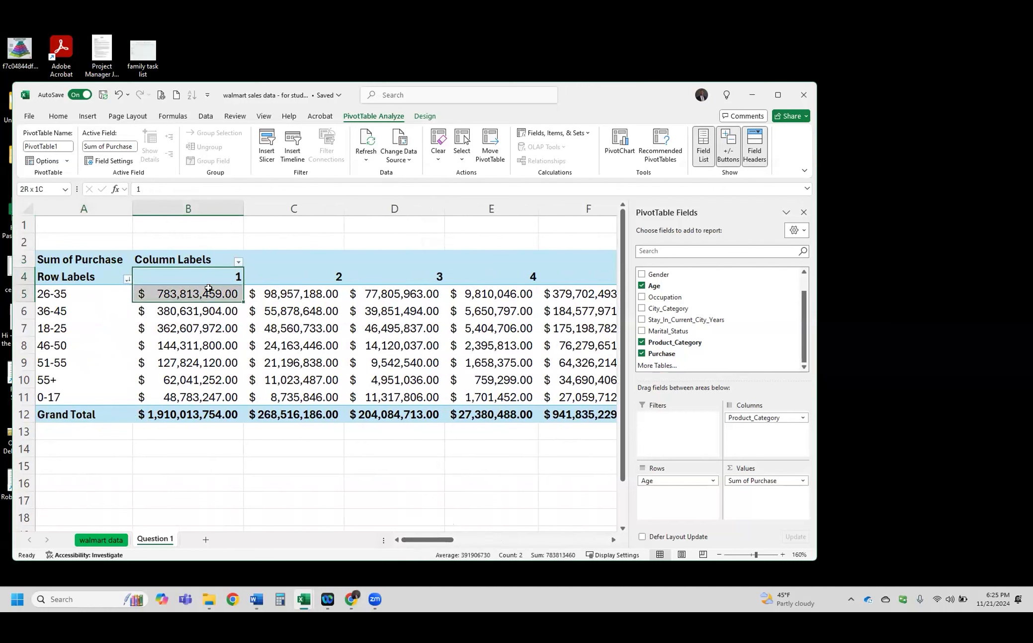
pyautogui.click(85, 291)
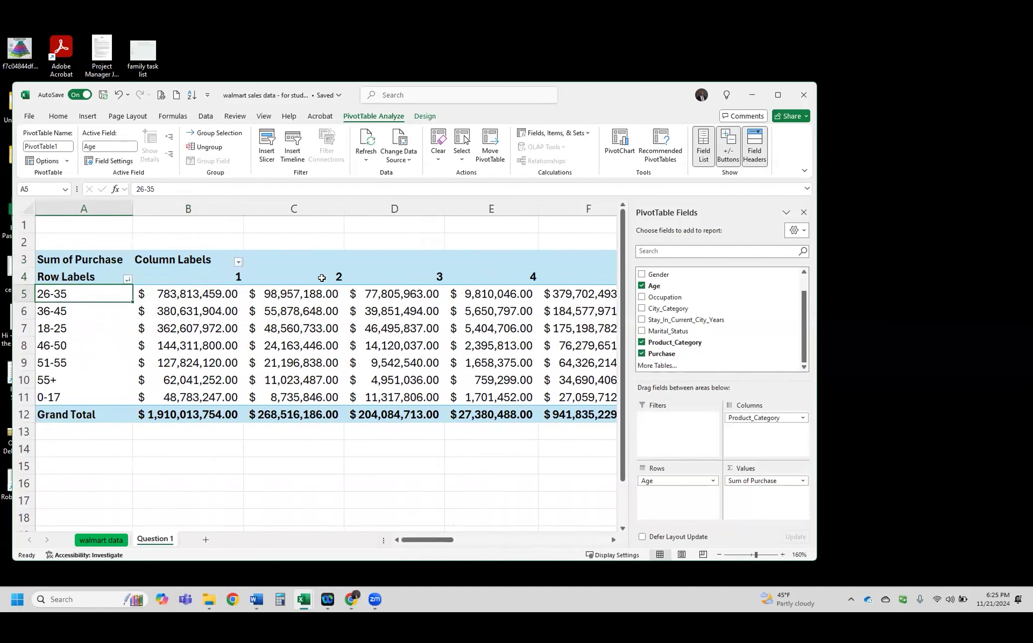
pyautogui.click(321, 276)
pyautogui.moveTo(680, 344); pyautogui.dragTo(731, 353)
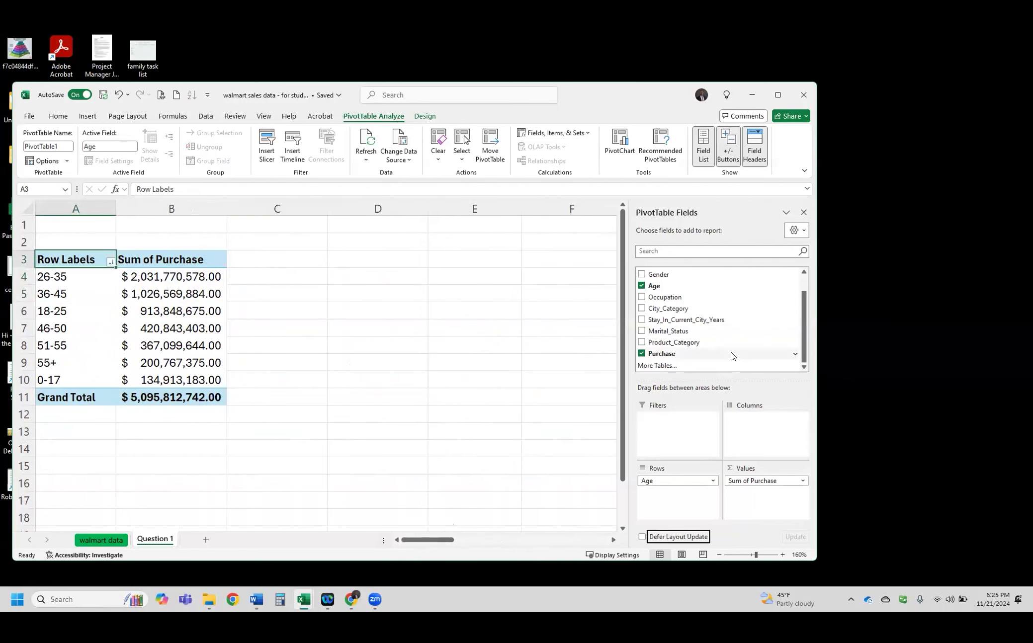
# Check the bar graph sub-question in the Word agenda, and move the Word window further aside
pyautogui.click(257, 600)
pyautogui.scroll(-3, 511, 409)
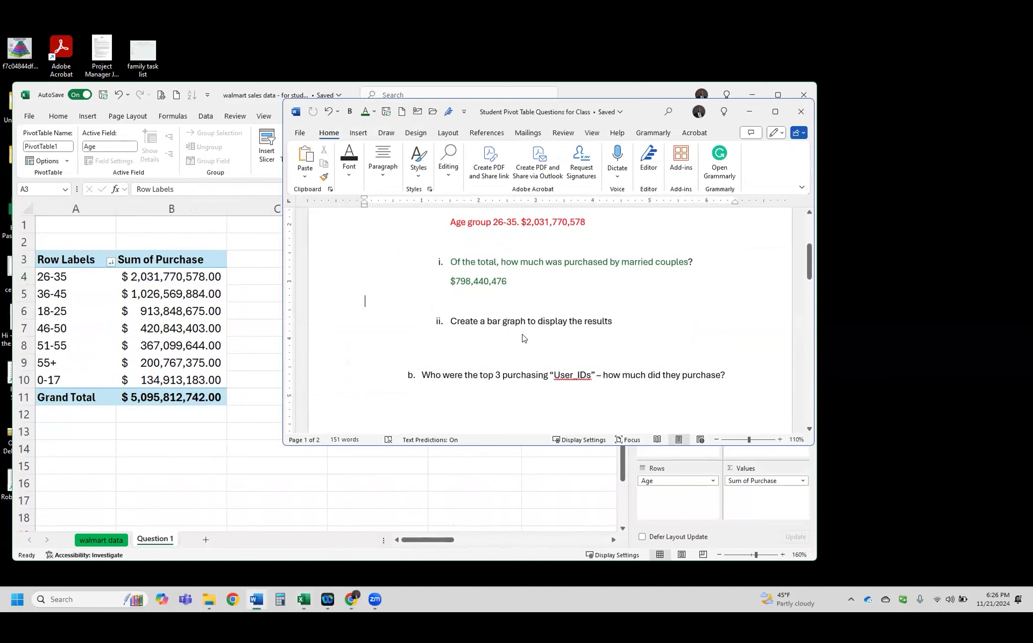
pyautogui.moveTo(638, 106); pyautogui.dragTo(758, 176)
# Return to Excel and add the Marital_Status field to the PivotTable's Columns again
pyautogui.click(654, 102)
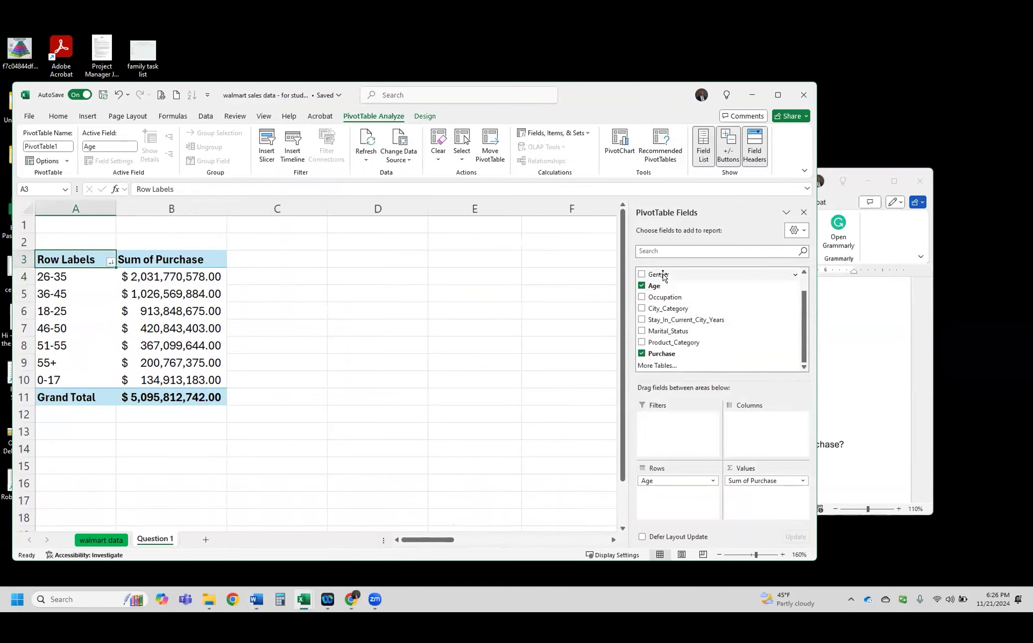
pyautogui.scroll(1, 679, 347)
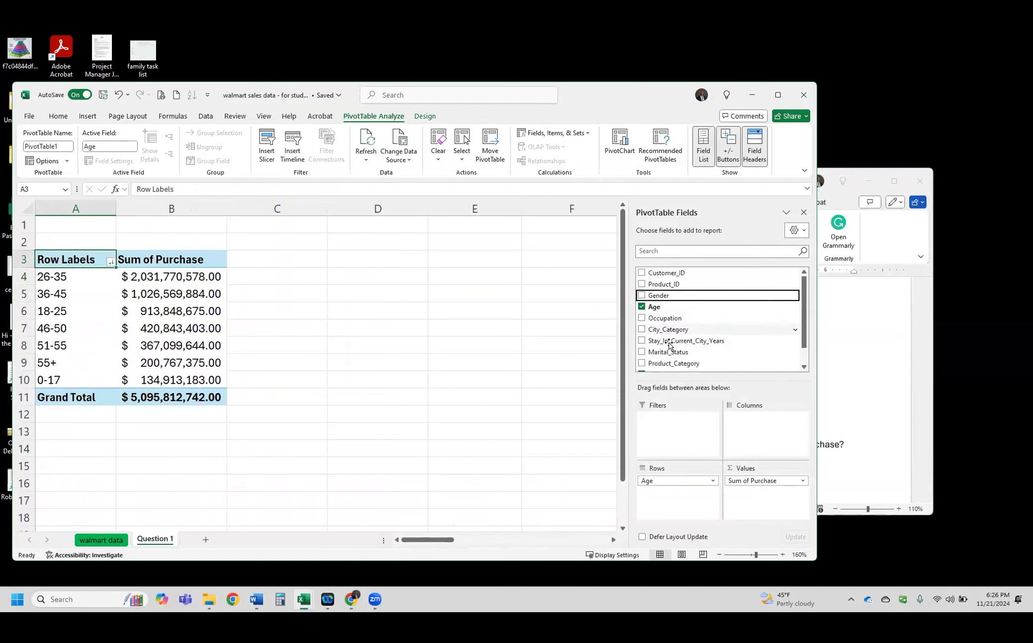
pyautogui.moveTo(668, 352); pyautogui.dragTo(744, 432)
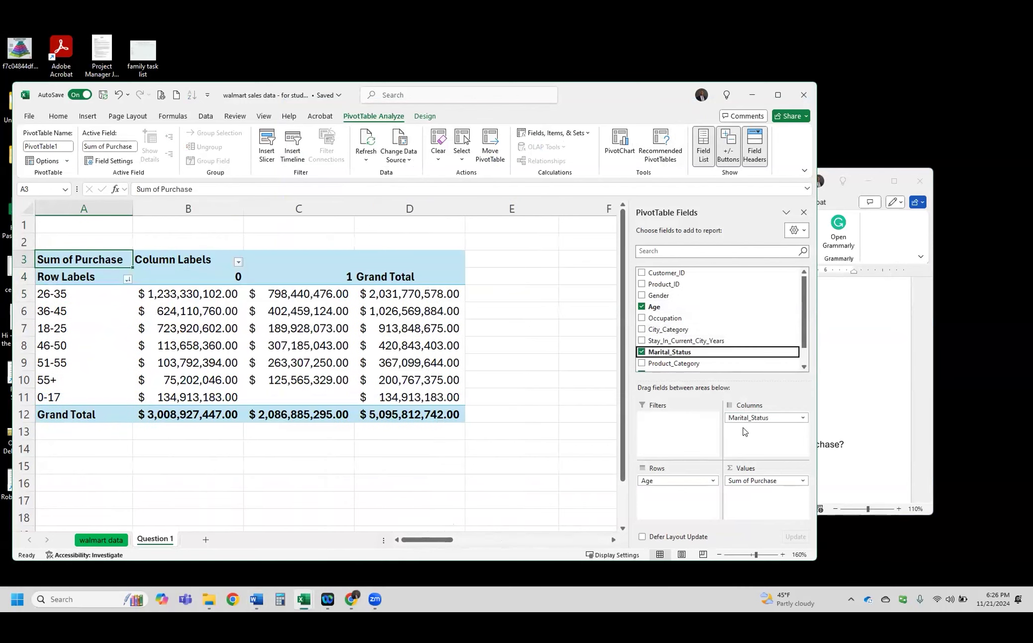
# Rename the PivotTable's row header as Age Group and its column labels 0 and 1 as Unmarried and Married
pyautogui.click(219, 277)
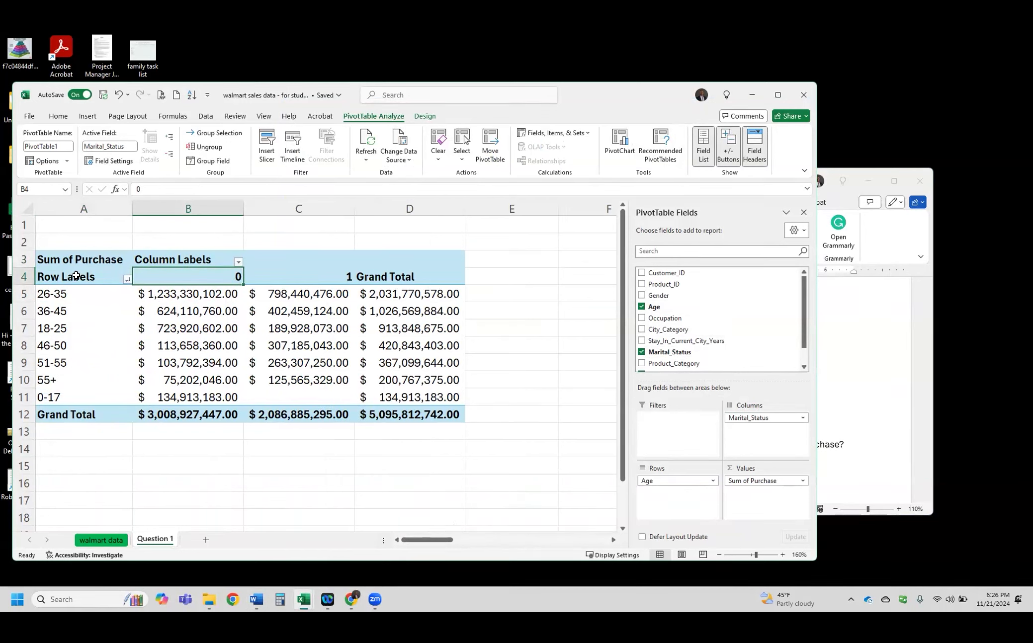
pyautogui.press('Left')
pyautogui.write('Age Group')
pyautogui.press('Tab')
pyautogui.moveTo(273, 315)
pyautogui.write('Unmarried')
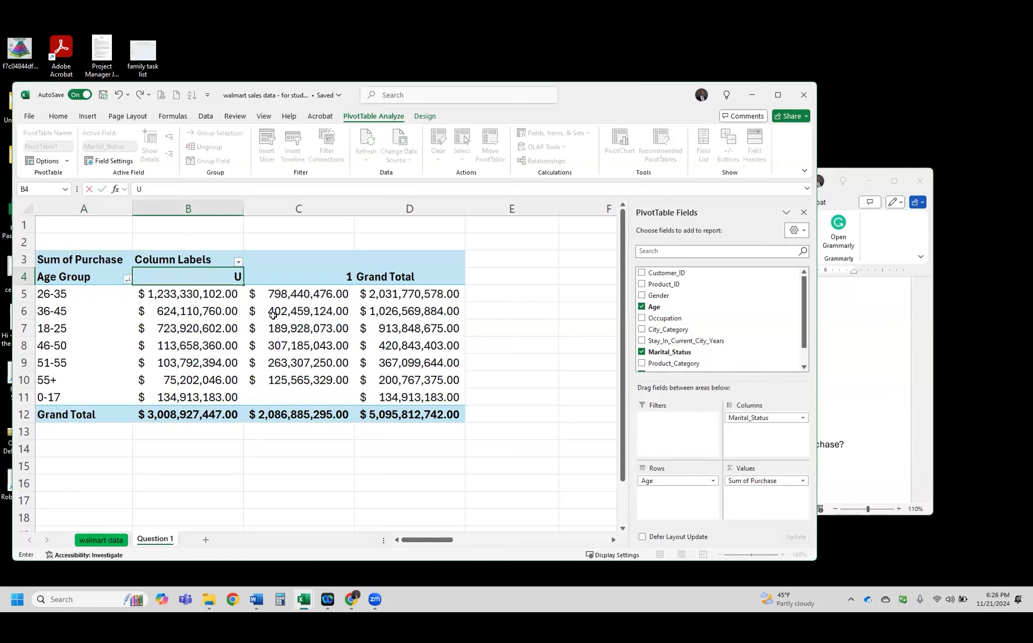
pyautogui.press('Tab')
pyautogui.write('Married')
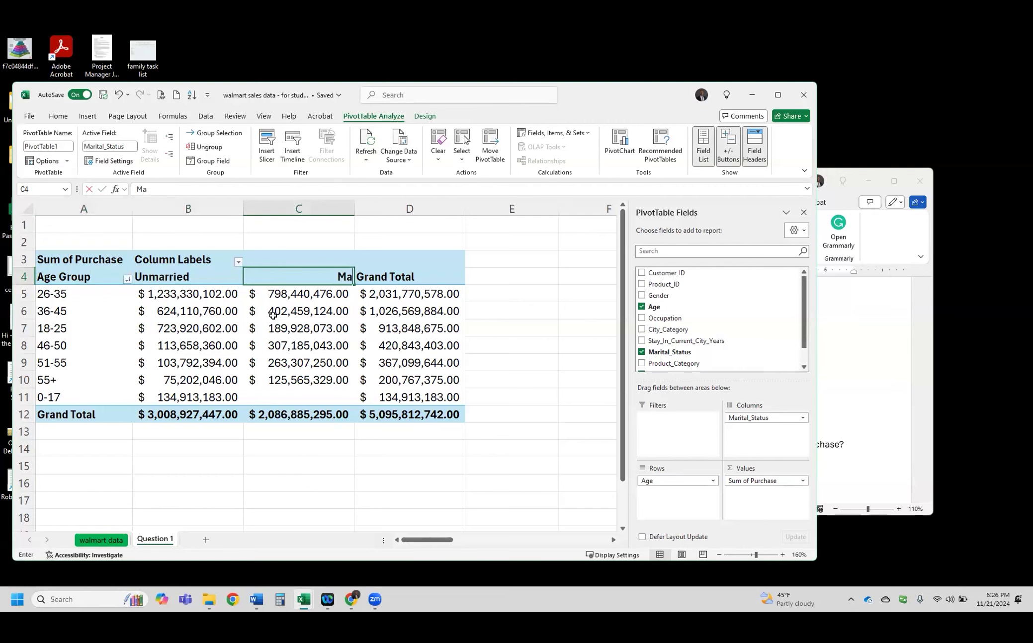
pyautogui.press('Return')
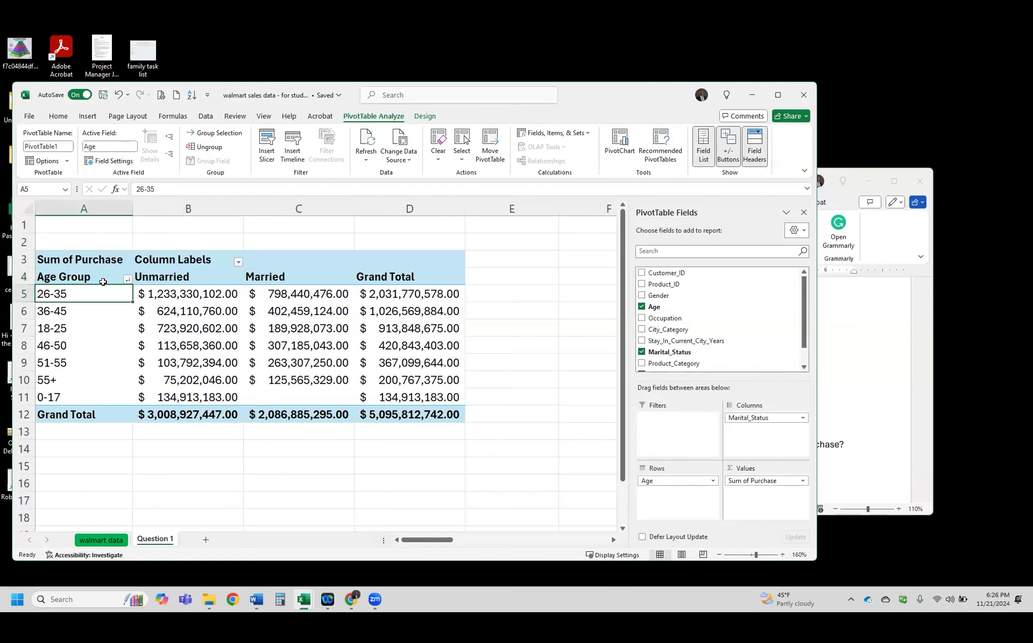
# Review the relabelled PivotTable's married and unmarried sums and the Grand Total column by age group
pyautogui.moveTo(103, 278); pyautogui.dragTo(291, 395)
pyautogui.moveTo(393, 276); pyautogui.dragTo(396, 397)
pyautogui.moveTo(397, 397); pyautogui.dragTo(397, 397)
pyautogui.moveTo(401, 278); pyautogui.dragTo(402, 406)
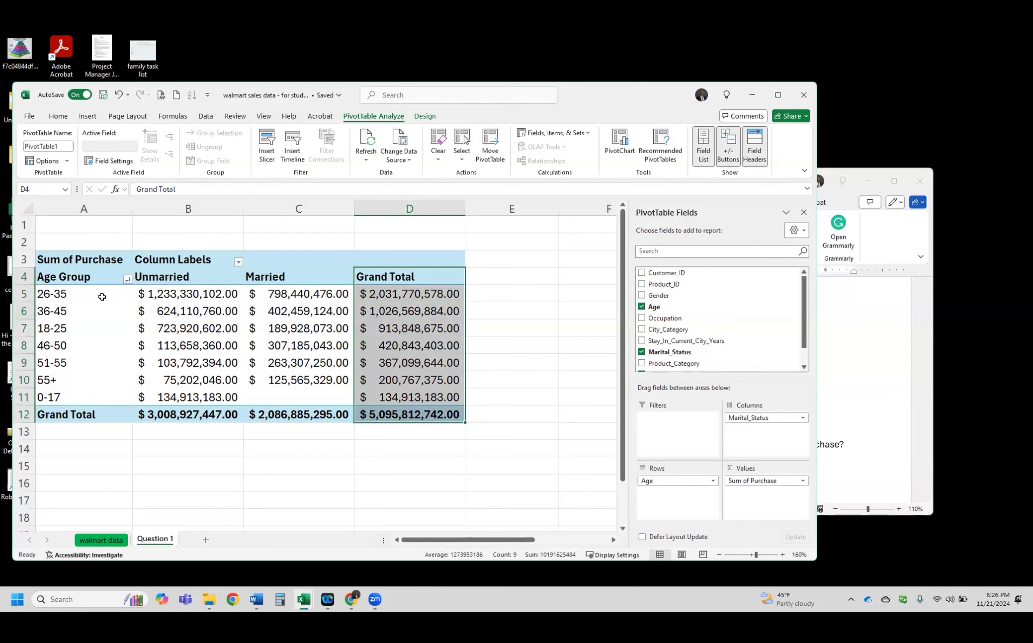
pyautogui.moveTo(395, 294); pyautogui.dragTo(406, 398)
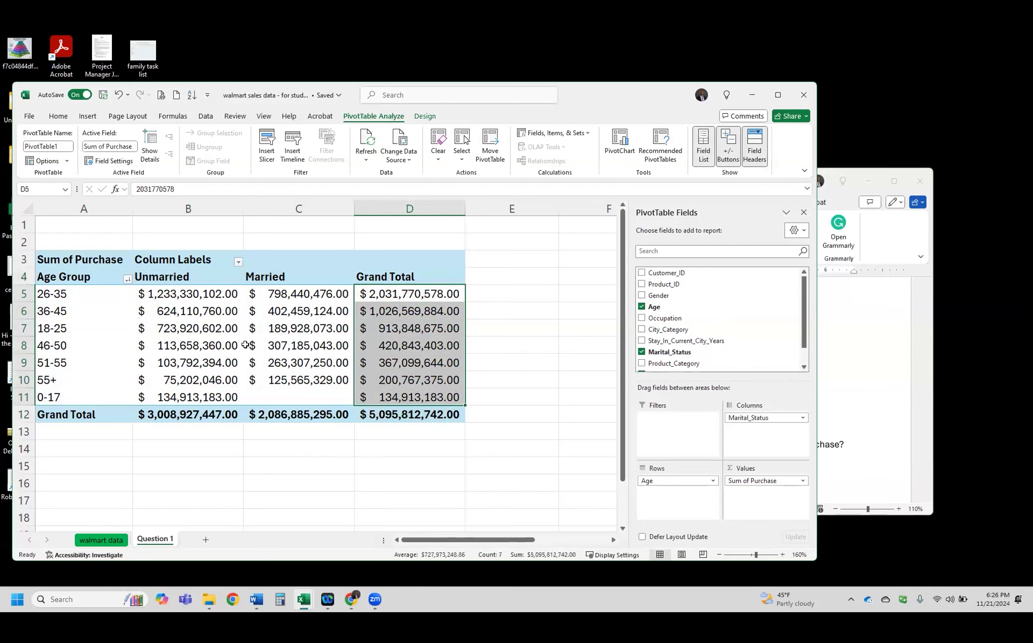
pyautogui.click(72, 293)
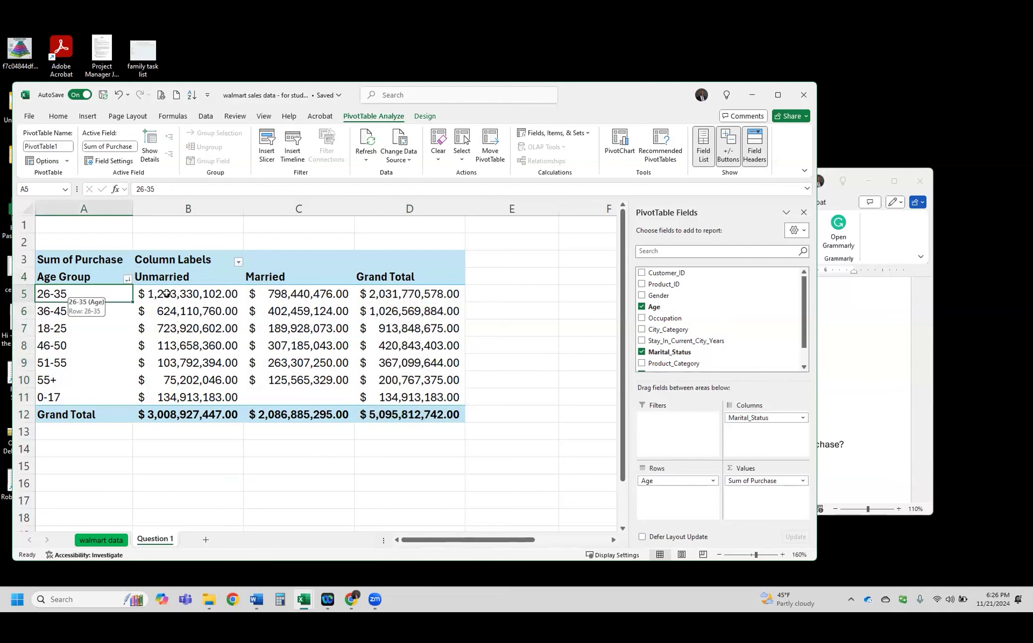
# Insert a clustered column PivotChart from the PivotTable's age groups with their unmarried and married sums
pyautogui.click(189, 294)
pyautogui.click(300, 293)
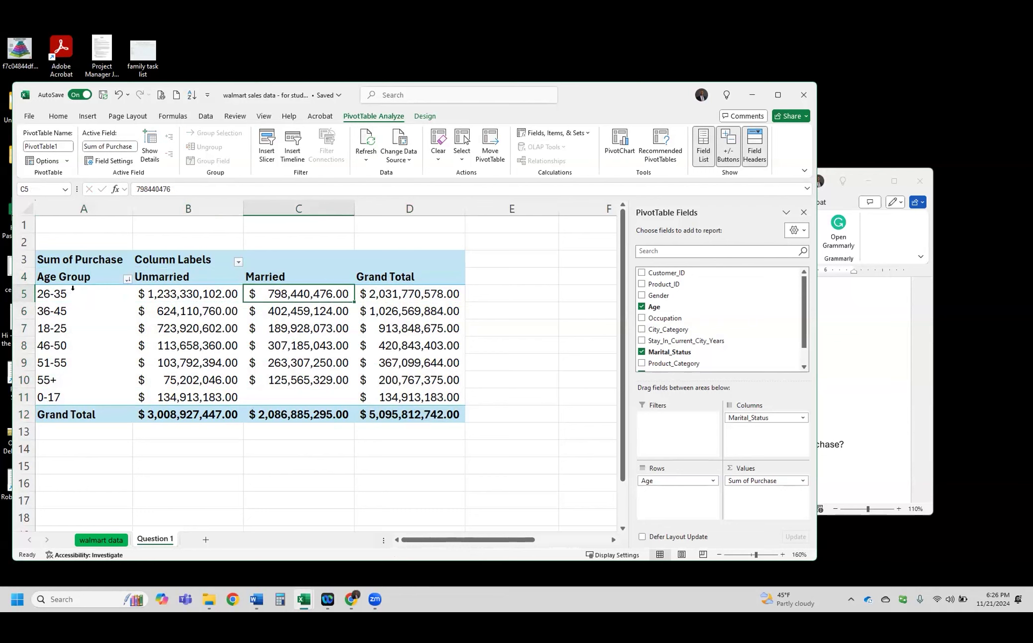
pyautogui.moveTo(85, 278); pyautogui.dragTo(274, 396)
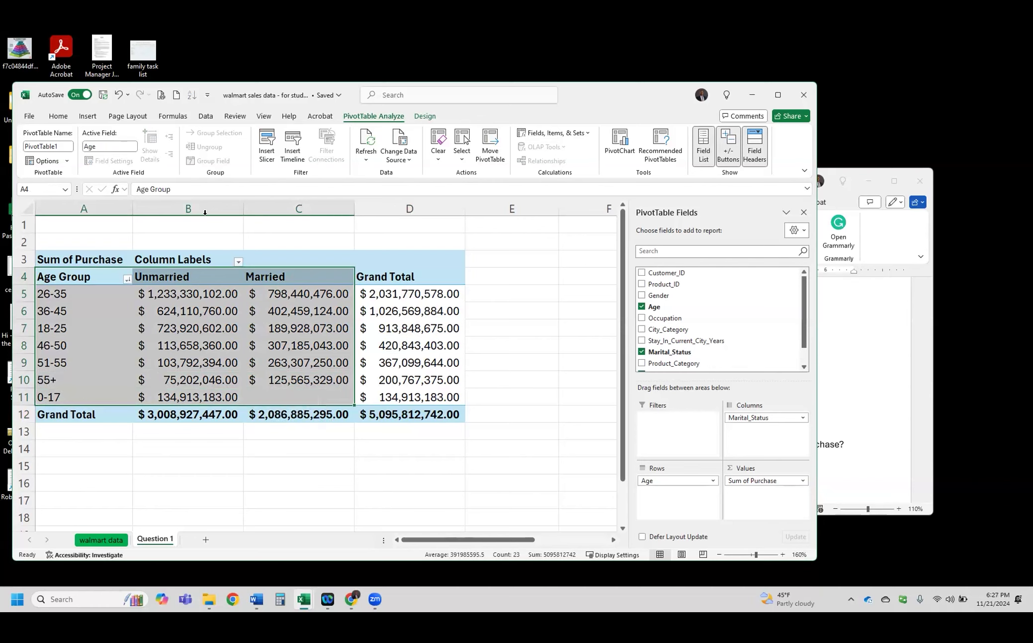
pyautogui.click(125, 117)
pyautogui.click(58, 116)
pyautogui.click(89, 116)
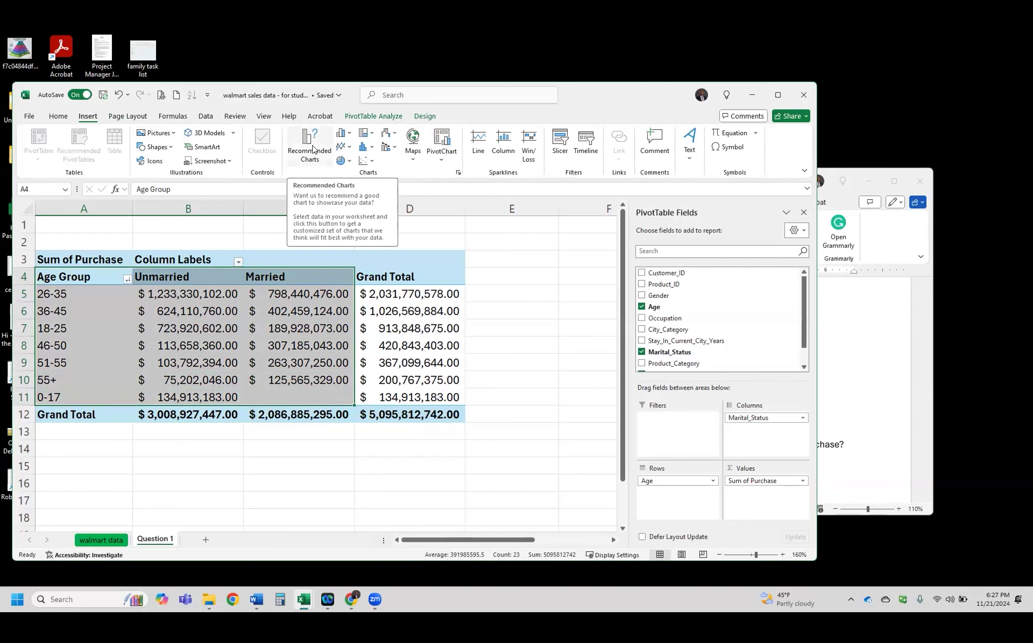
pyautogui.click(313, 149)
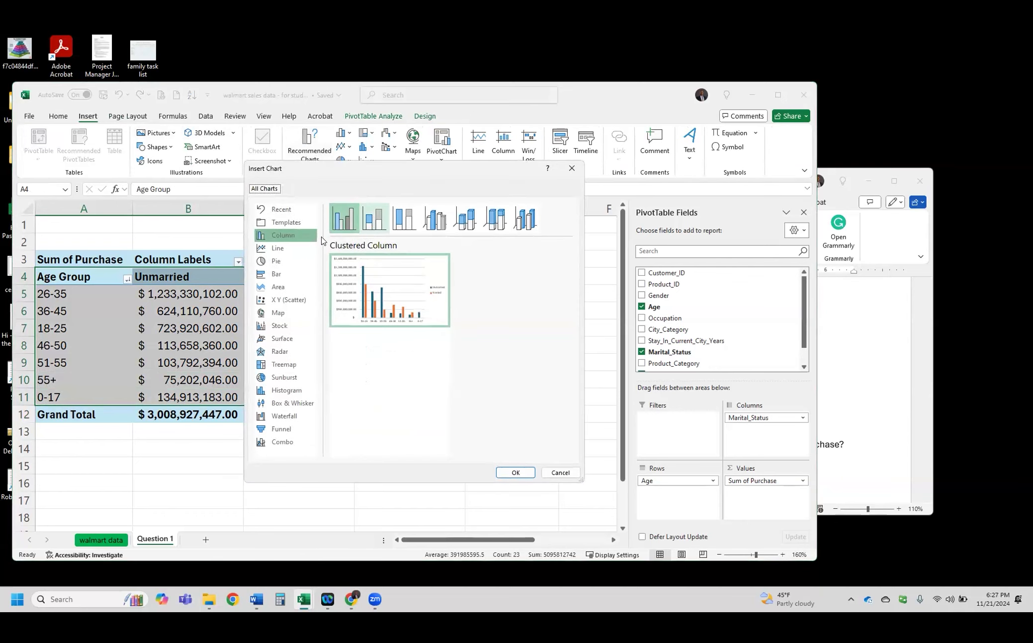
pyautogui.moveTo(366, 309)
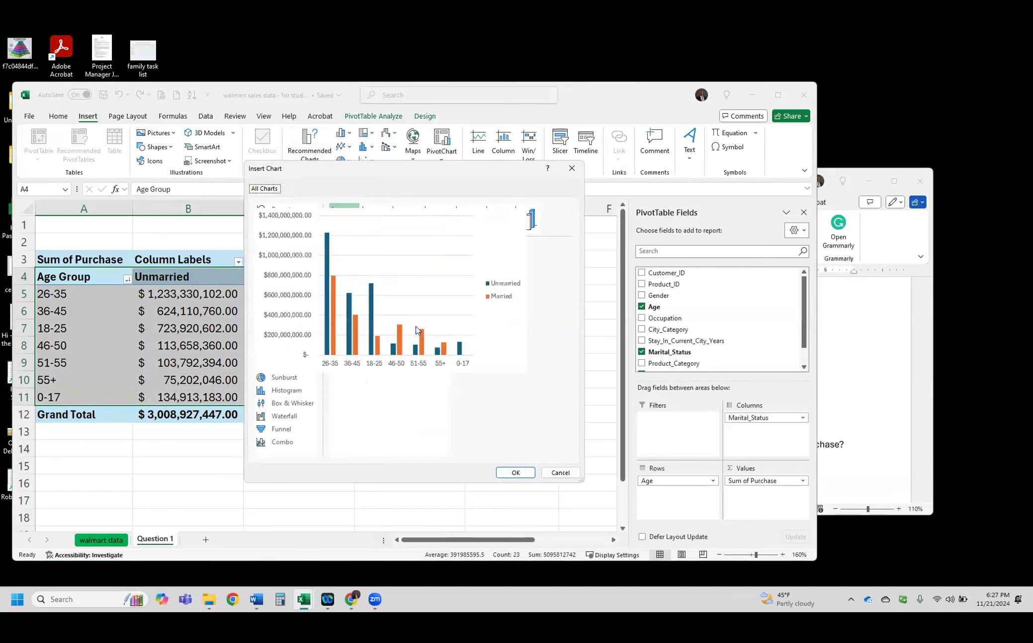
pyautogui.click(516, 473)
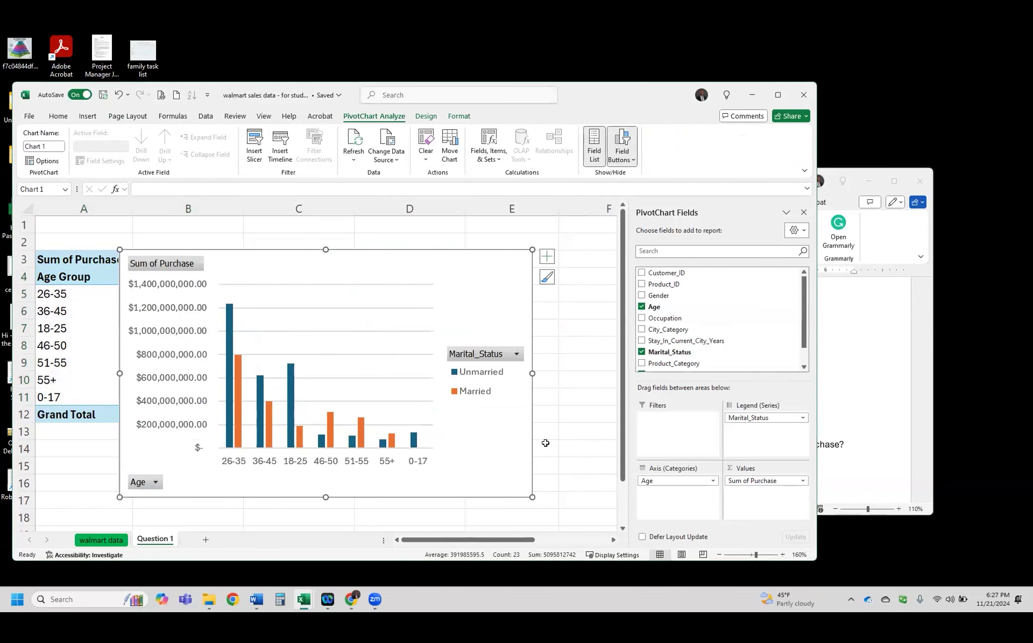
# Widen the PivotChart, reposition it over the PivotTable, and inspect the unmarried and married bars for 26-35
pyautogui.click(516, 355)
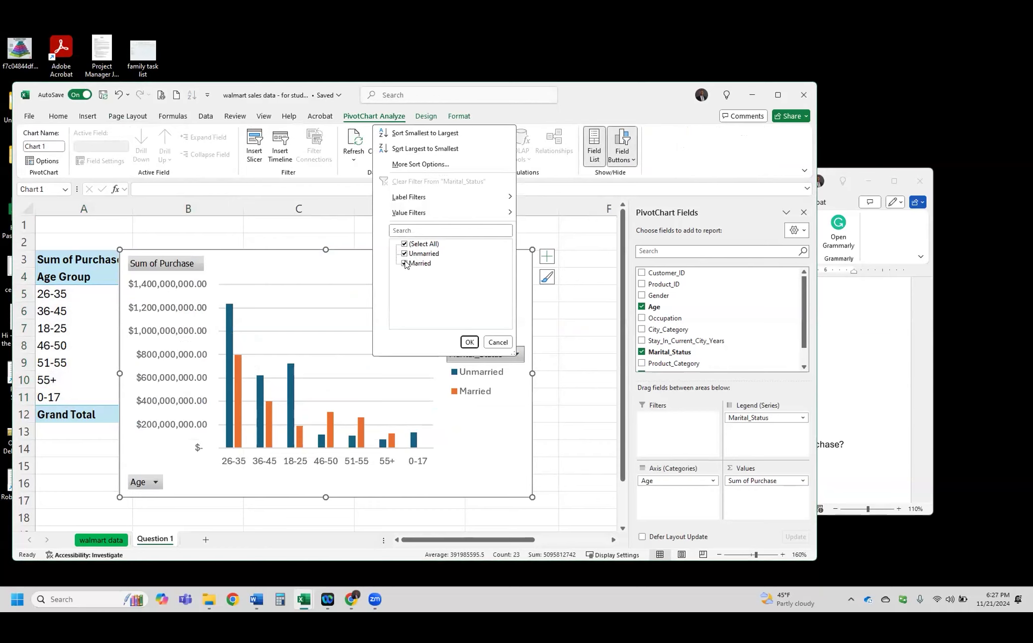
pyautogui.click(496, 342)
pyautogui.moveTo(531, 496); pyautogui.dragTo(574, 497)
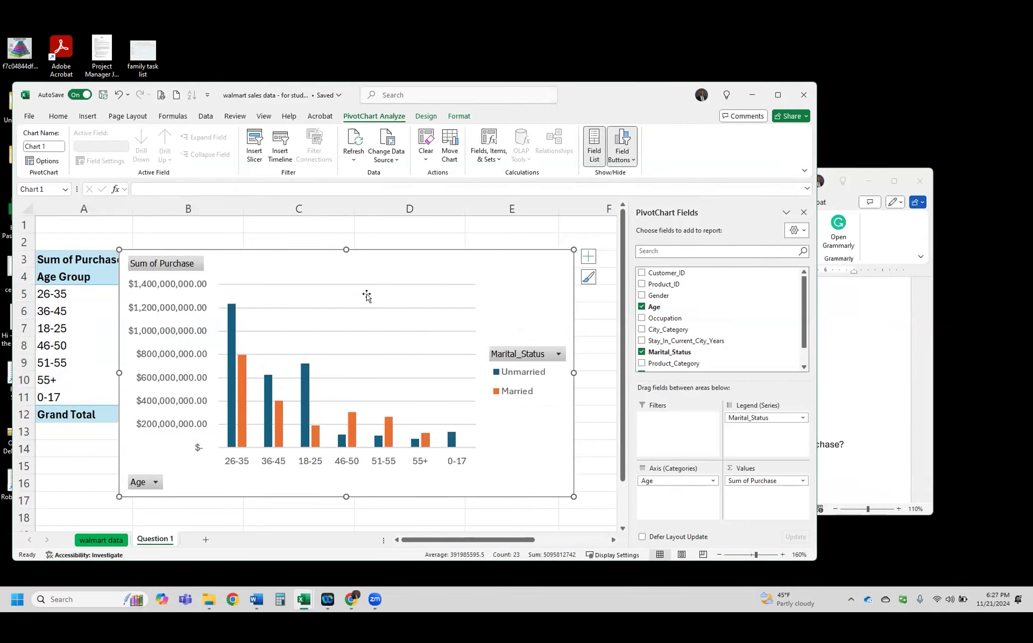
pyautogui.moveTo(318, 261); pyautogui.dragTo(448, 249)
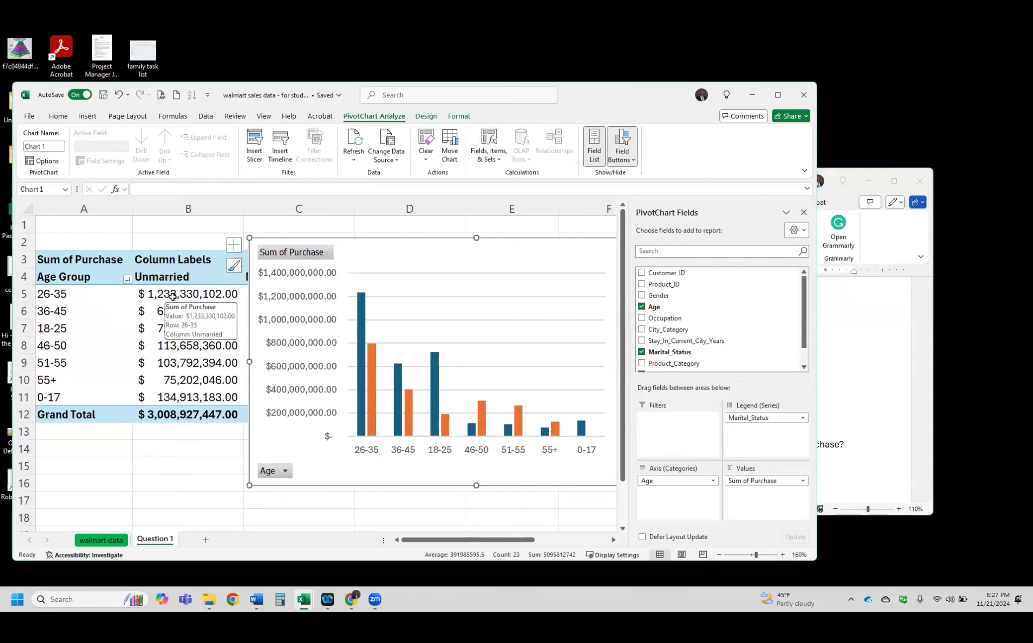
pyautogui.moveTo(517, 261); pyautogui.dragTo(449, 286)
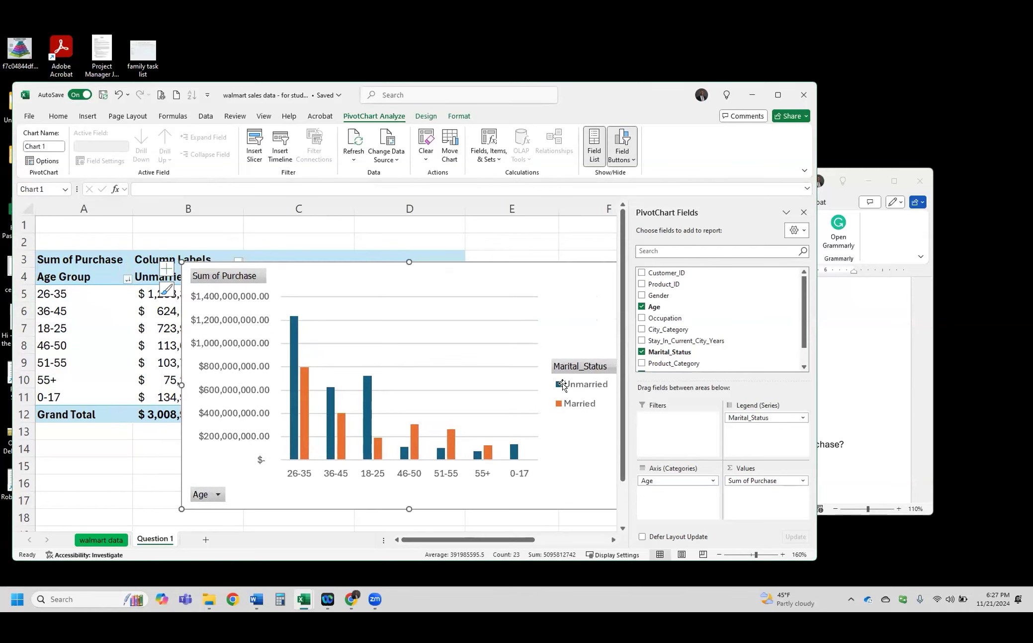
pyautogui.moveTo(296, 320)
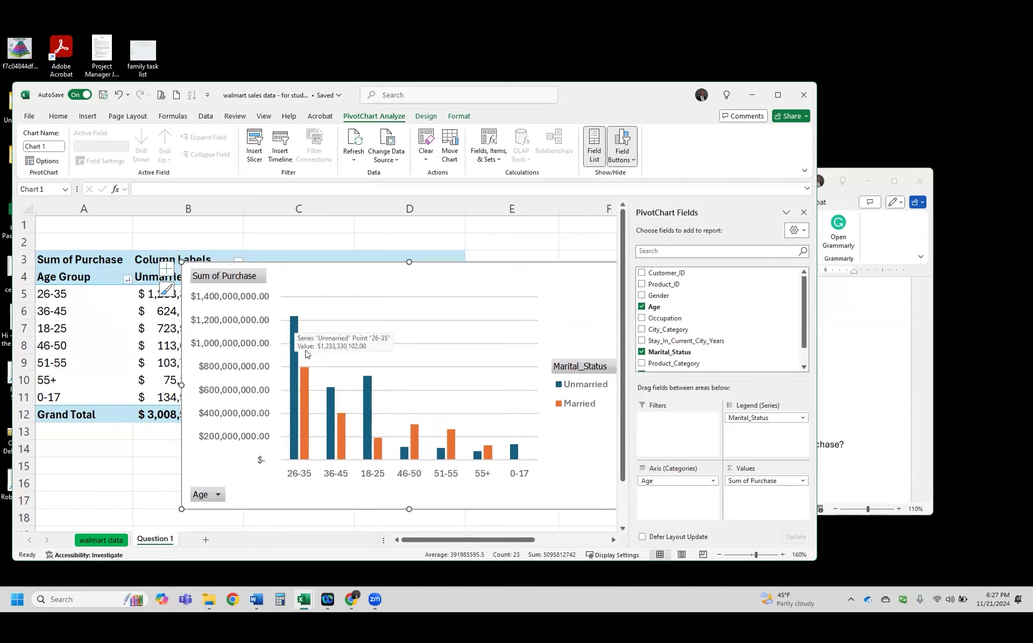
pyautogui.moveTo(306, 375)
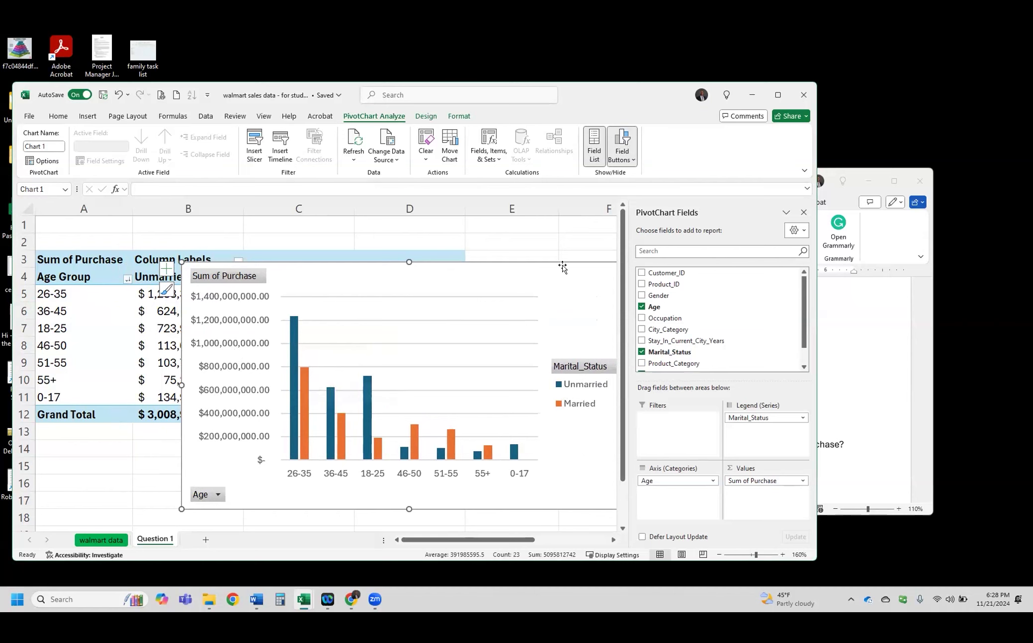
# Move the PivotChart below the PivotTable's Grand Total row
pyautogui.click(719, 556)
pyautogui.click(719, 556)
pyautogui.moveTo(354, 370); pyautogui.dragTo(285, 424)
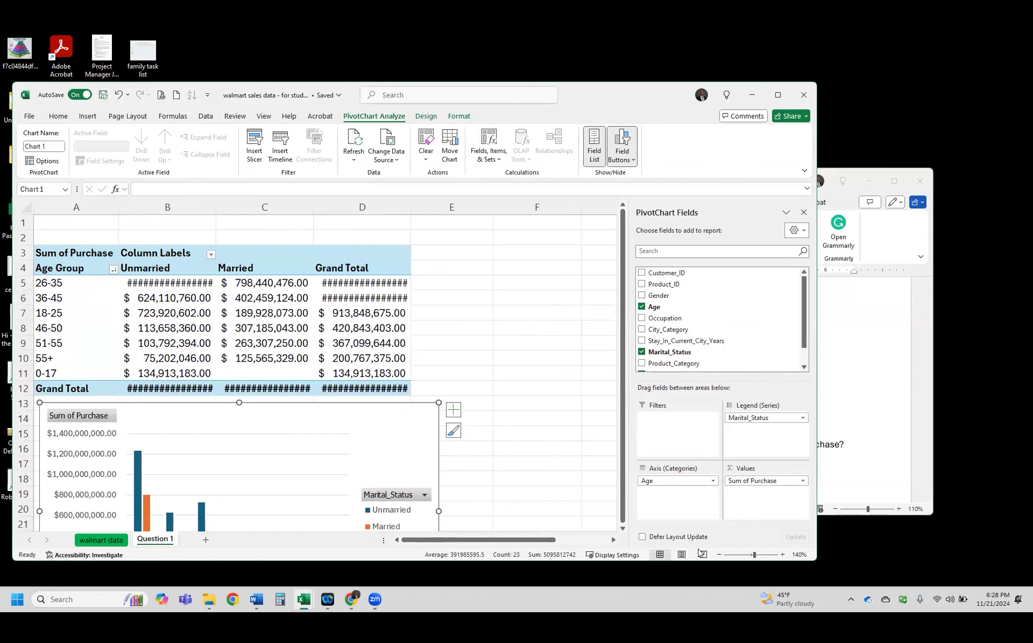
pyautogui.click(720, 555)
pyautogui.click(719, 556)
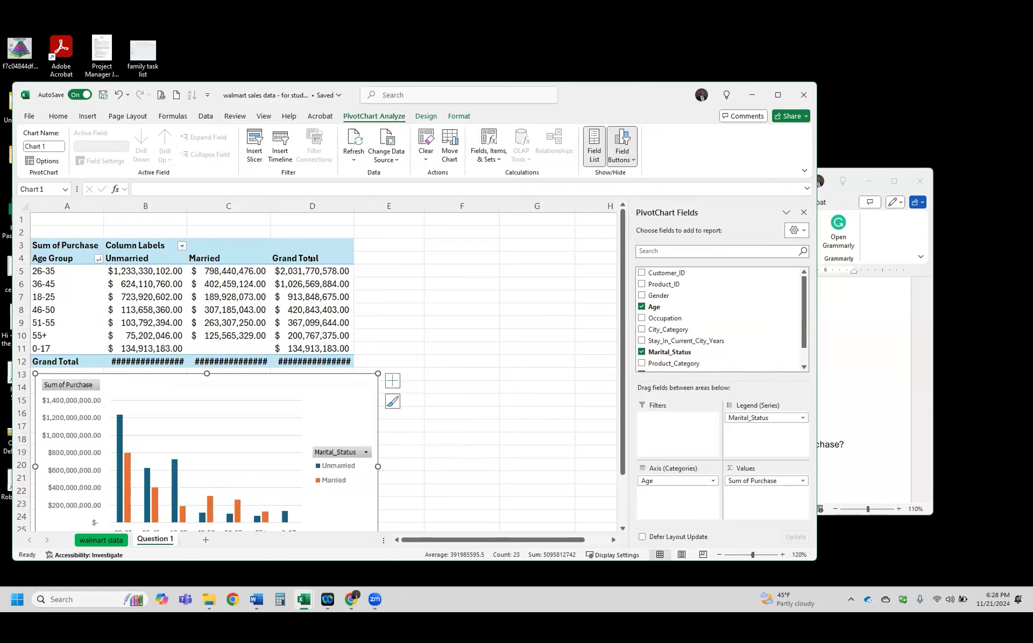
# Widen columns B, C and D so the PivotTable's Grand Total amounts fit in full
pyautogui.moveTo(272, 209); pyautogui.dragTo(290, 209)
pyautogui.moveTo(372, 208); pyautogui.dragTo(385, 209)
pyautogui.moveTo(187, 209); pyautogui.dragTo(198, 209)
pyautogui.scroll(-3, 531, 390)
pyautogui.scroll(3, 531, 390)
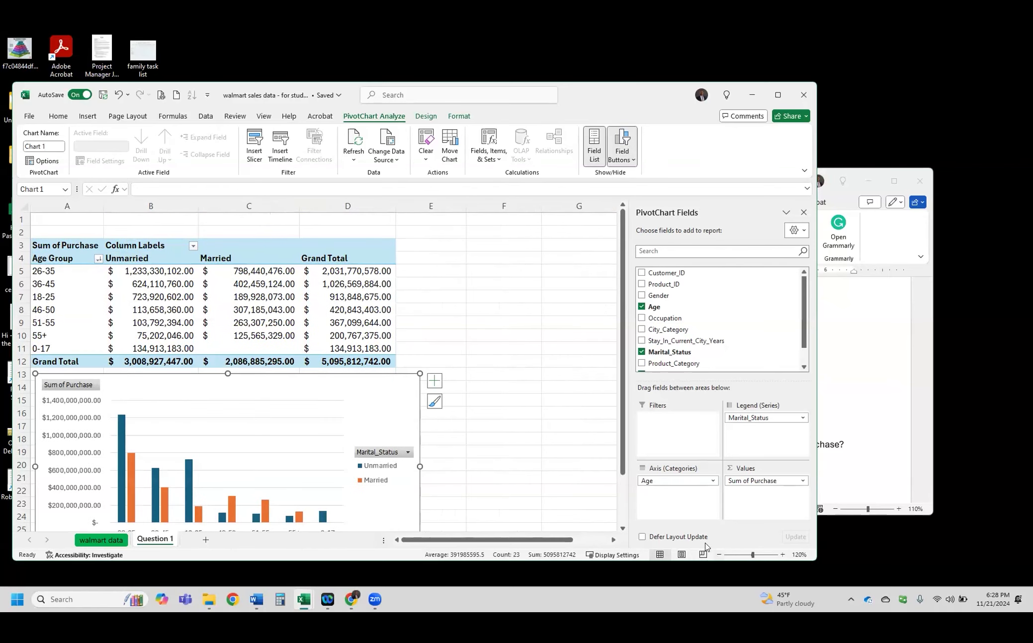
pyautogui.click(719, 555)
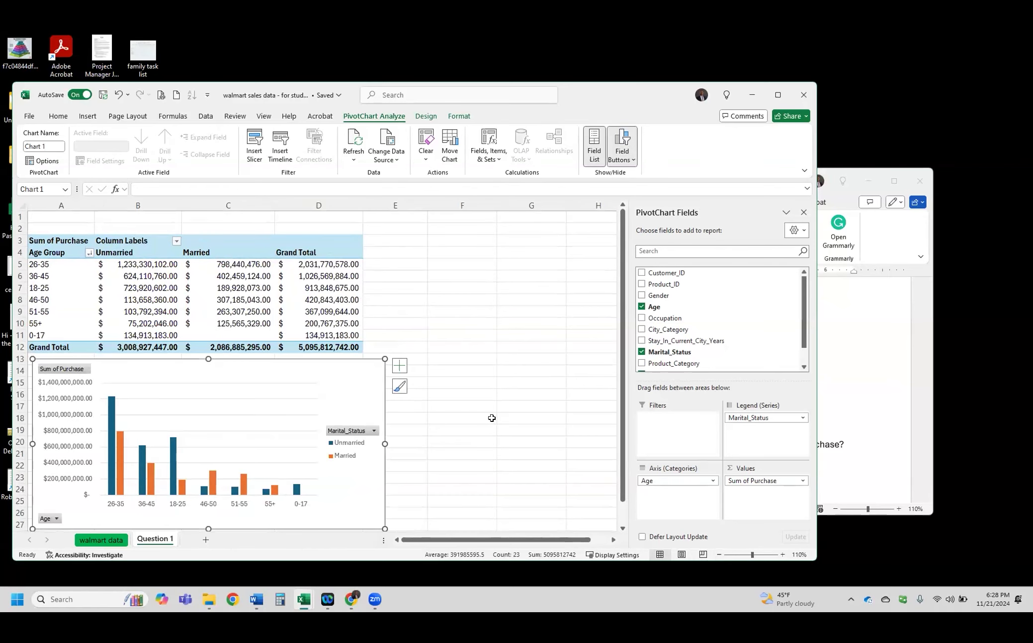
pyautogui.click(720, 555)
pyautogui.click(432, 301)
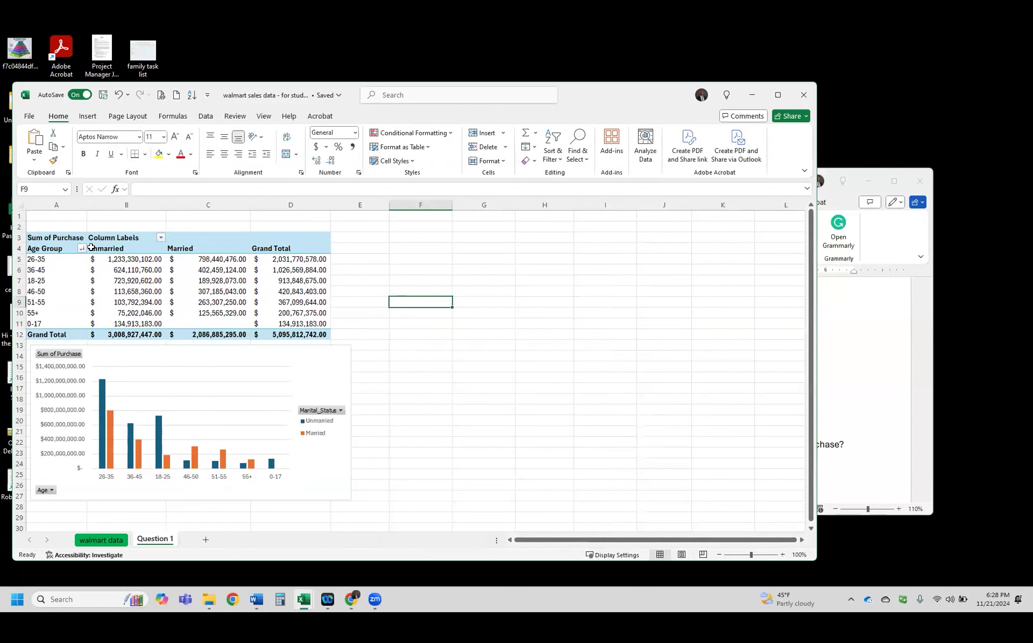
# Filter the PivotChart's Marital_Status field to show only Married
pyautogui.click(340, 411)
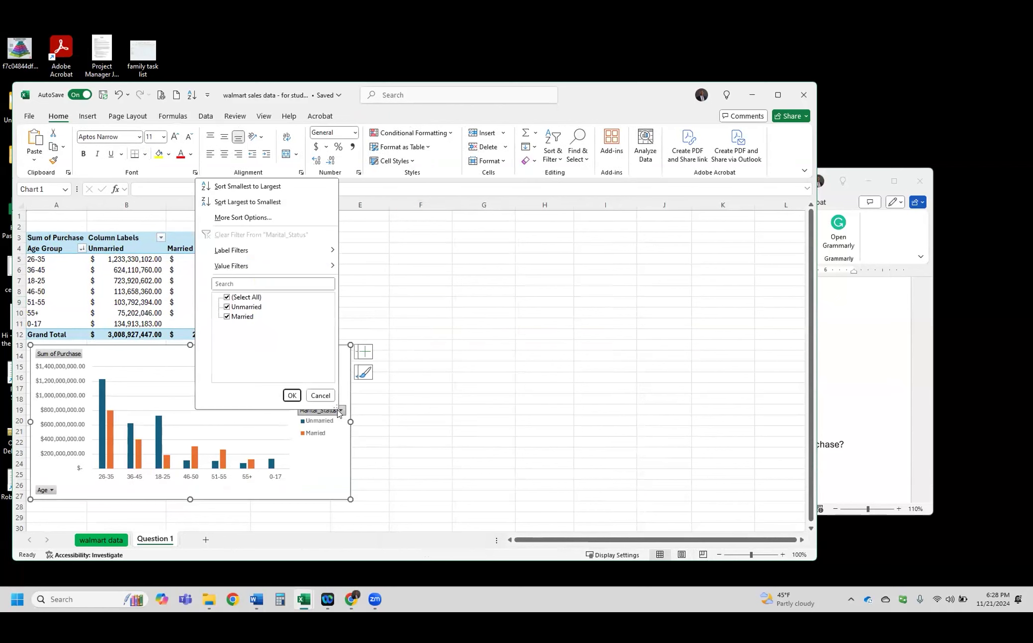
pyautogui.click(227, 307)
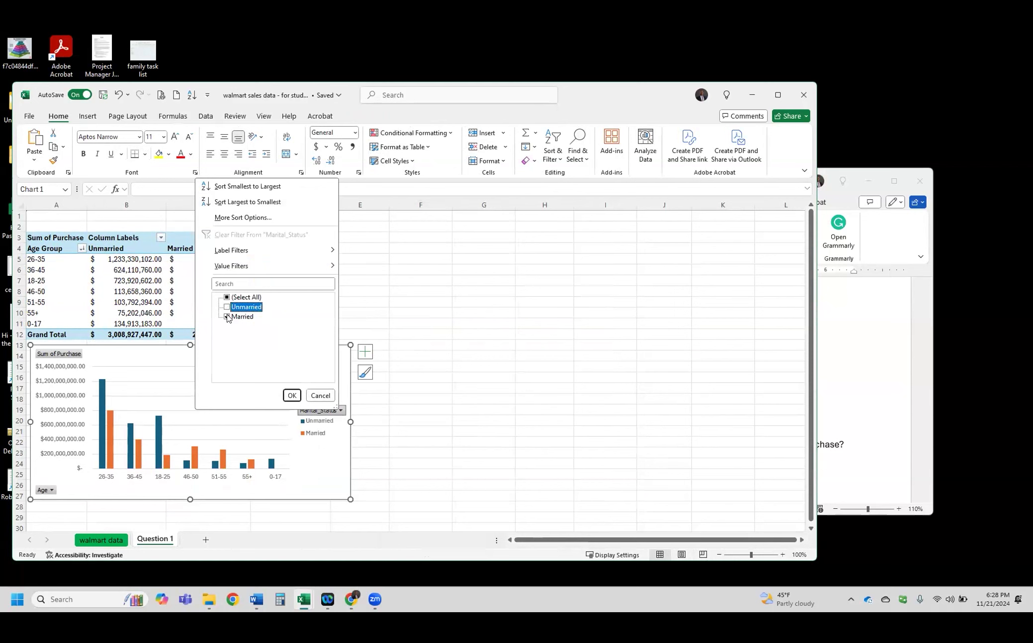
pyautogui.click(292, 396)
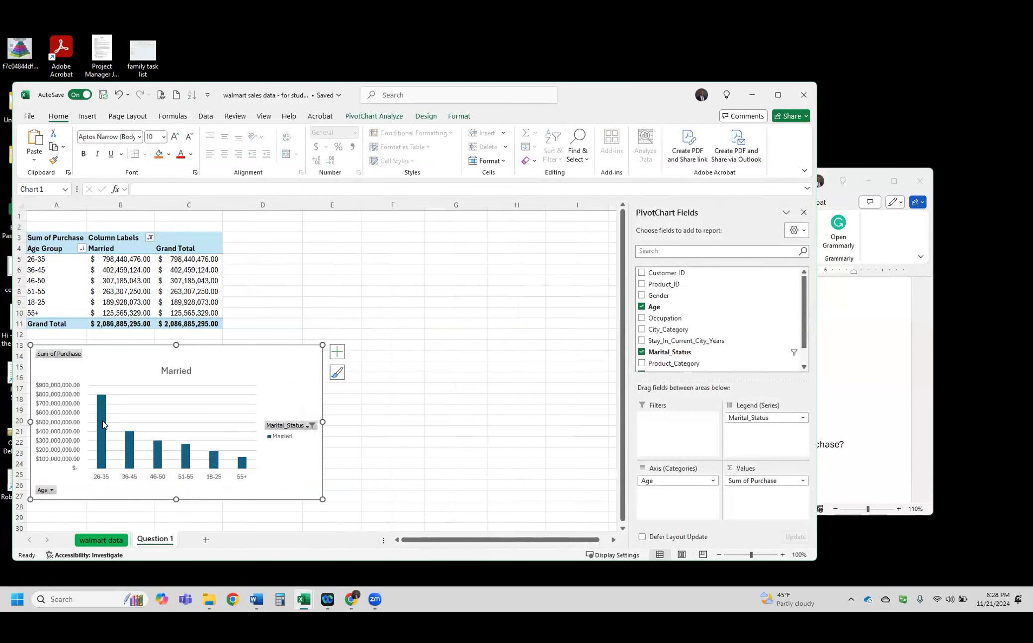
# Include Unmarried in the PivotChart's Marital_Status filter again, and delete the PivotChart
pyautogui.moveTo(133, 444)
pyautogui.click(310, 426)
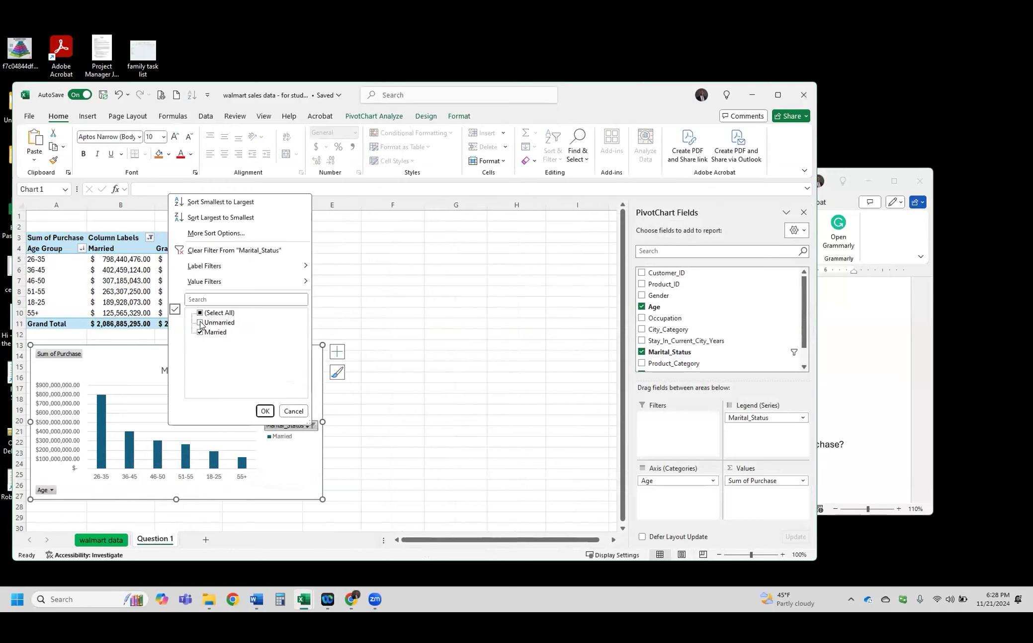
pyautogui.click(265, 412)
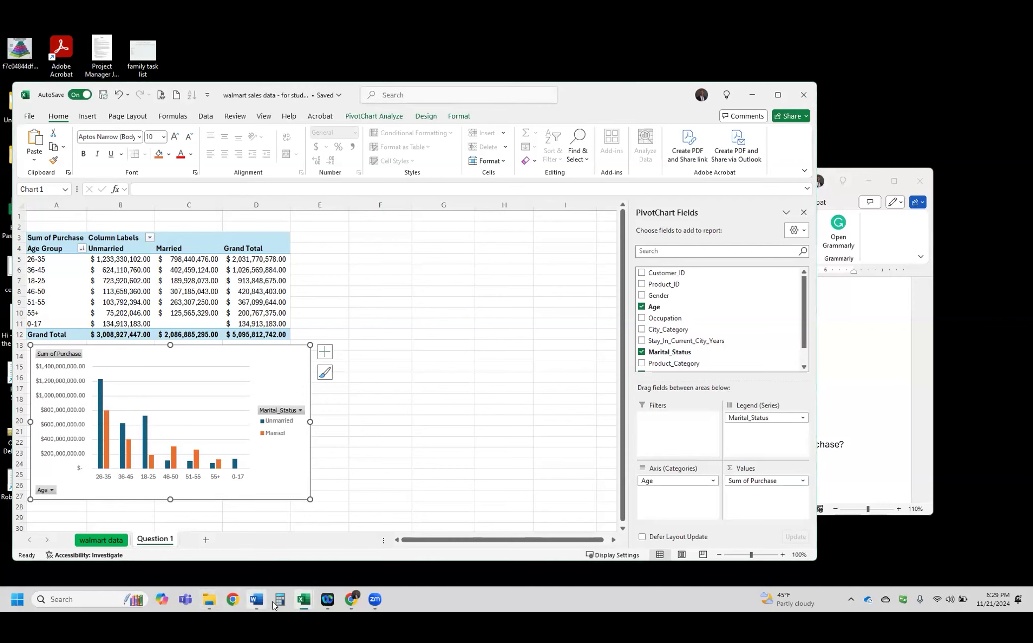
pyautogui.moveTo(256, 604)
pyautogui.press('Delete')
# Color the Grand Total row and the Grand Total column's amounts red in the PivotTable
pyautogui.click(319, 256)
pyautogui.moveTo(258, 255); pyautogui.dragTo(260, 336)
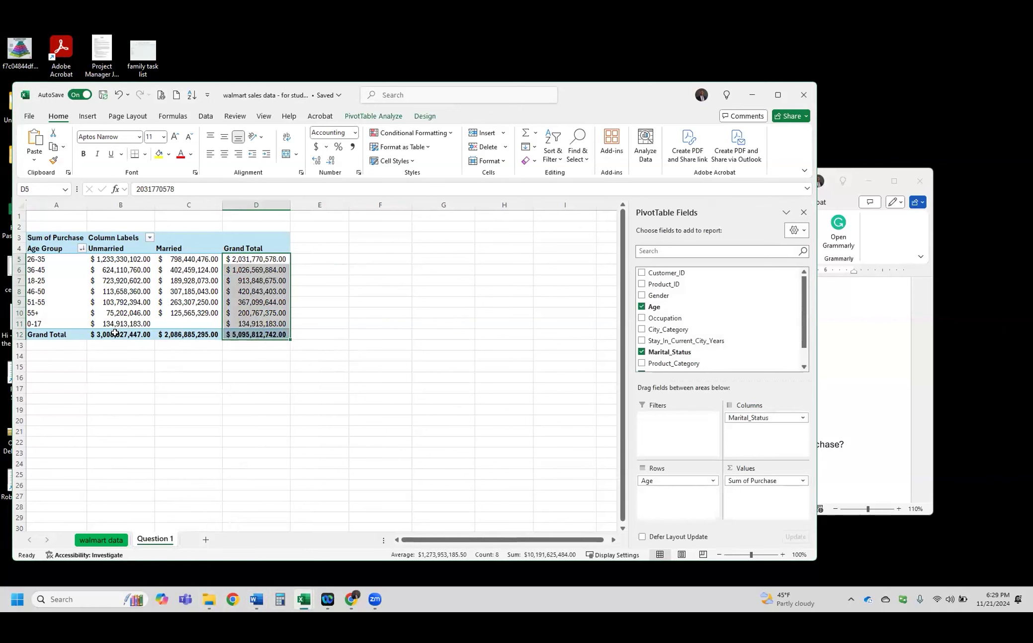
pyautogui.moveTo(47, 336); pyautogui.dragTo(253, 336)
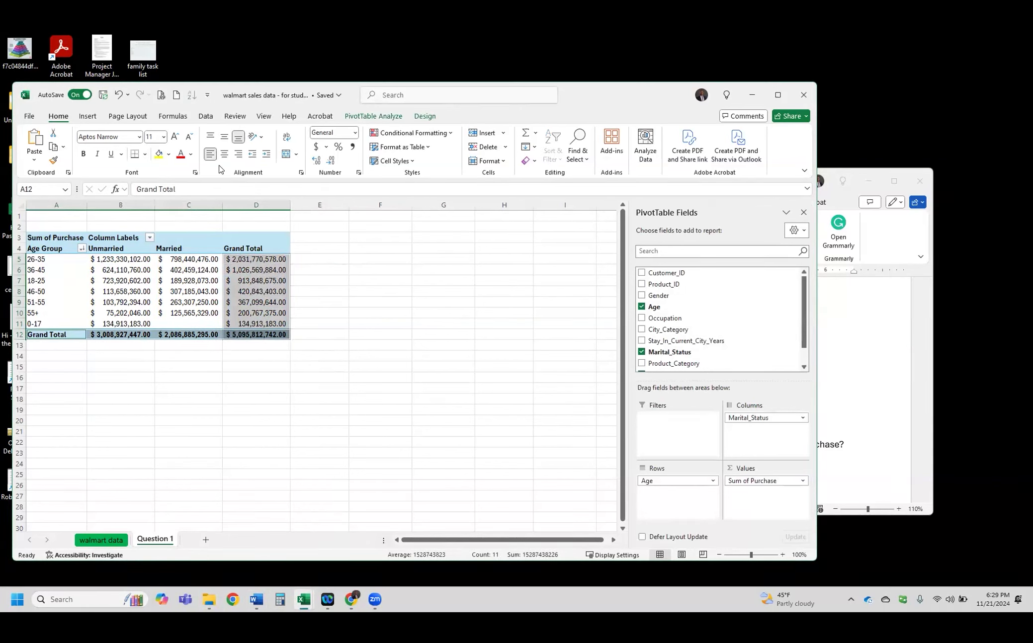
pyautogui.click(180, 154)
pyautogui.click(341, 289)
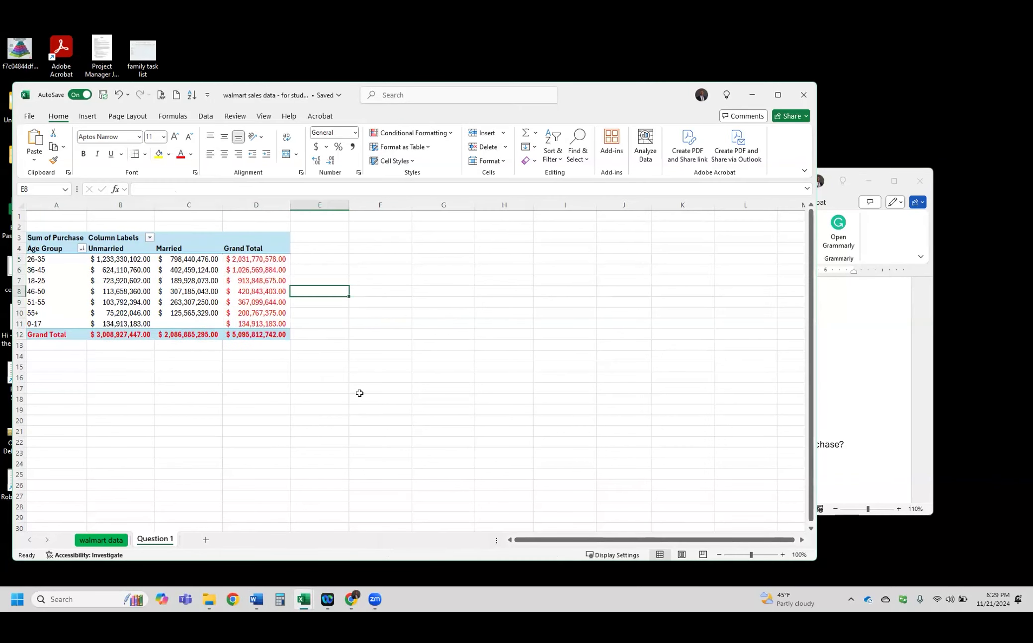
# Review the PivotTable's age groups, its Unmarried and Married sums, and the Grand Total column
pyautogui.moveTo(185, 250); pyautogui.dragTo(65, 321)
pyautogui.moveTo(49, 259); pyautogui.dragTo(46, 323)
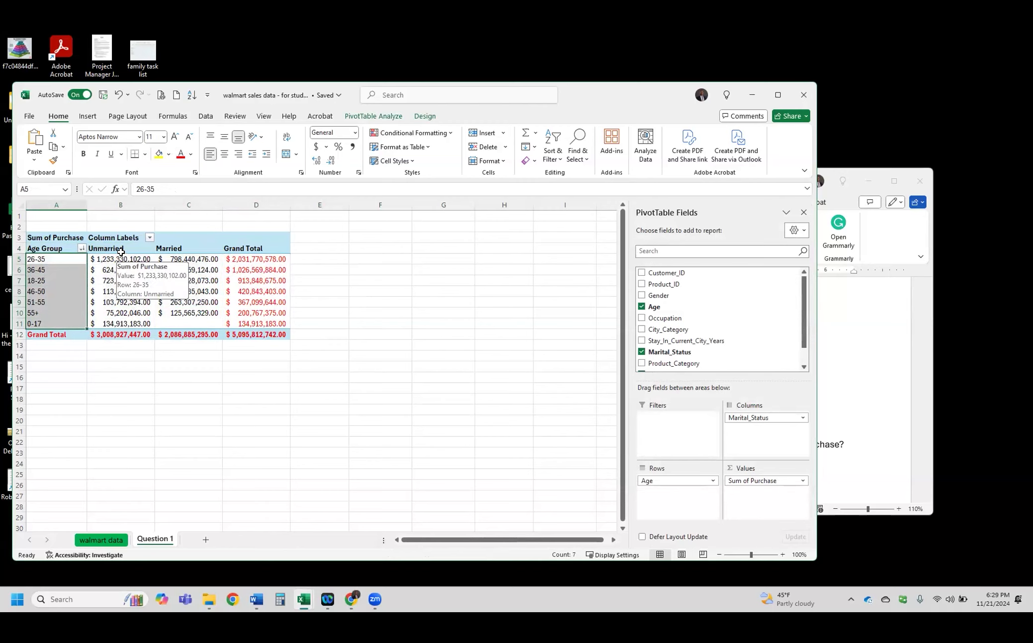
pyautogui.click(121, 248)
pyautogui.click(162, 249)
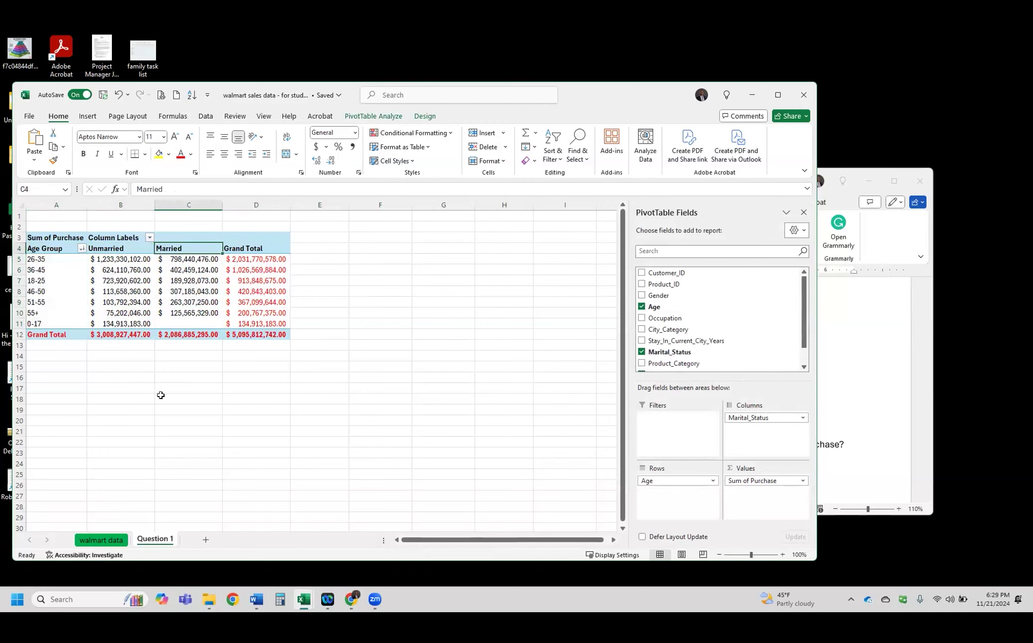
pyautogui.moveTo(129, 261); pyautogui.dragTo(133, 325)
pyautogui.moveTo(179, 261); pyautogui.dragTo(178, 321)
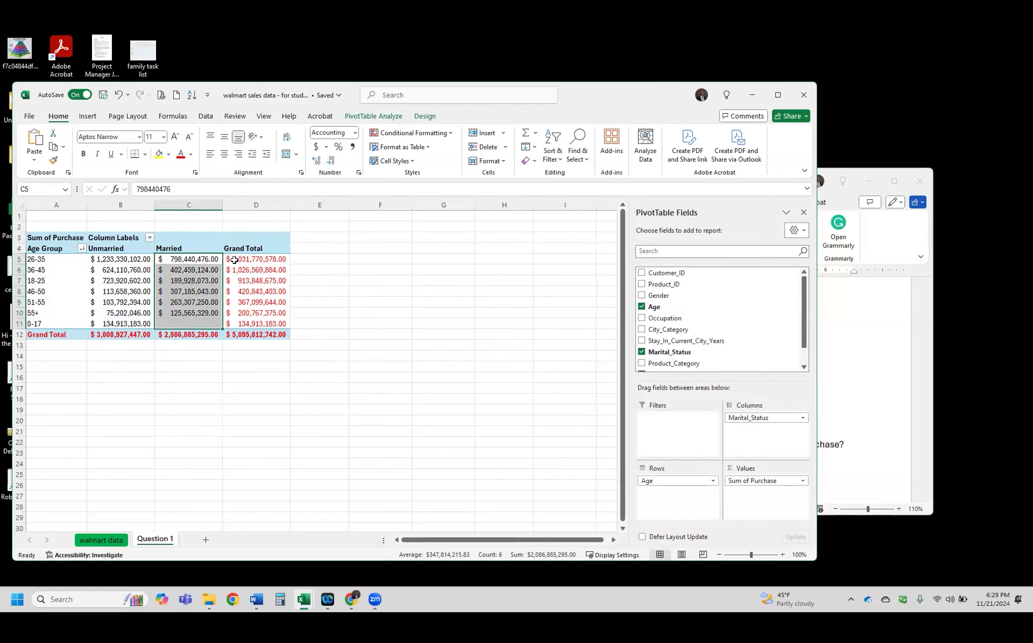
pyautogui.moveTo(238, 248); pyautogui.dragTo(249, 331)
# Insert a clustered column PivotChart from the PivotTable range including the Grand Totals, and place it below the table
pyautogui.moveTo(55, 249); pyautogui.dragTo(250, 331)
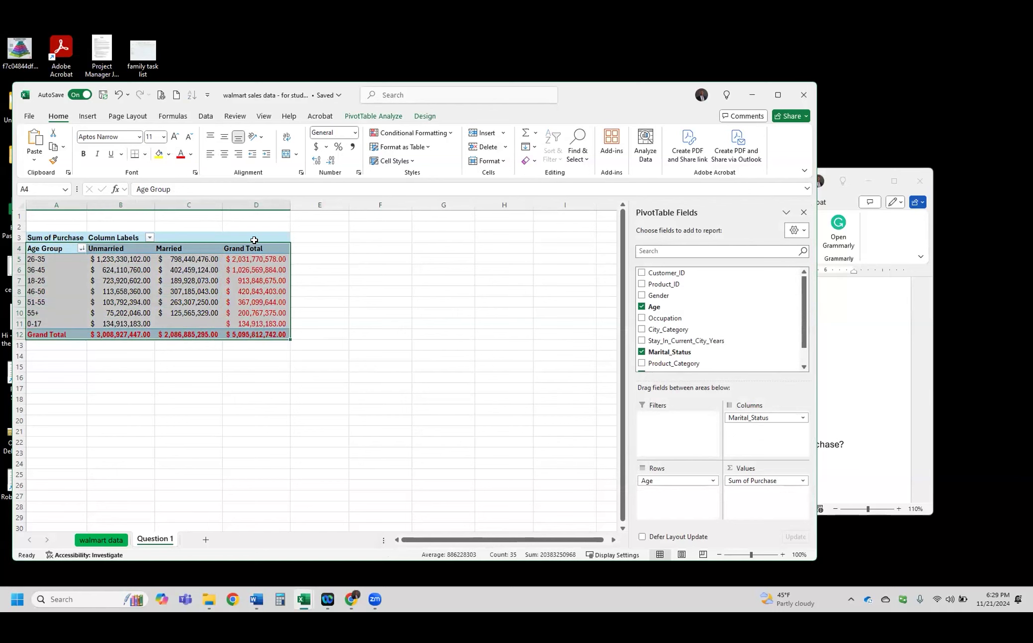
pyautogui.click(87, 116)
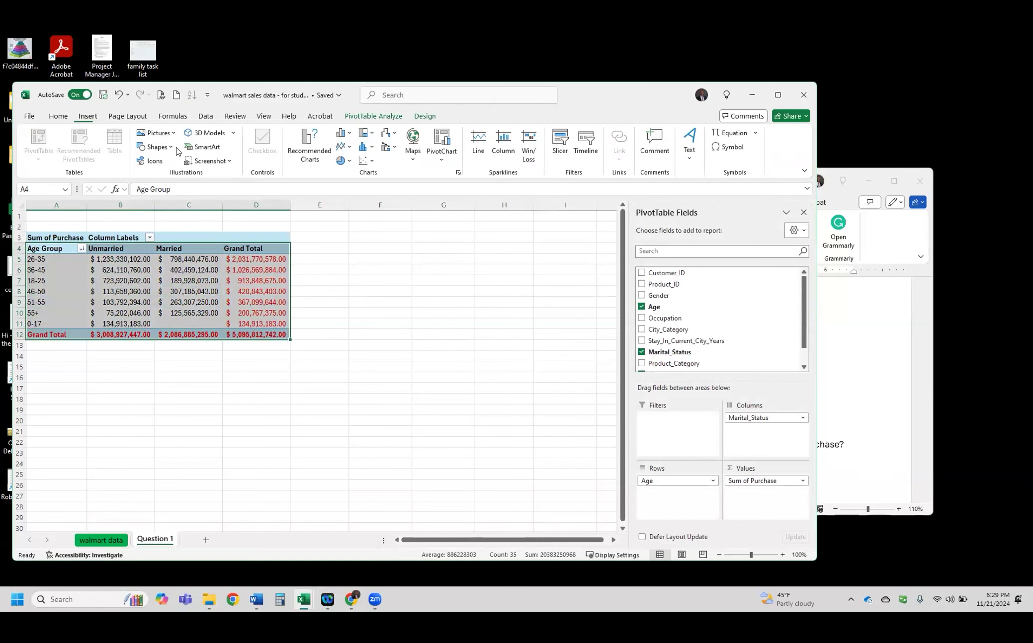
pyautogui.click(307, 149)
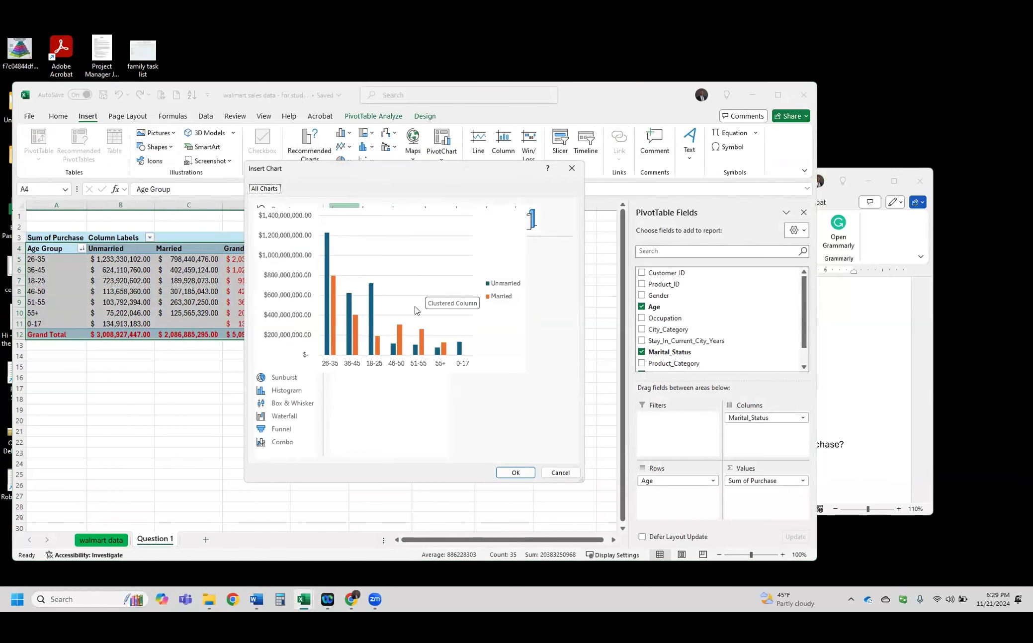
pyautogui.click(517, 473)
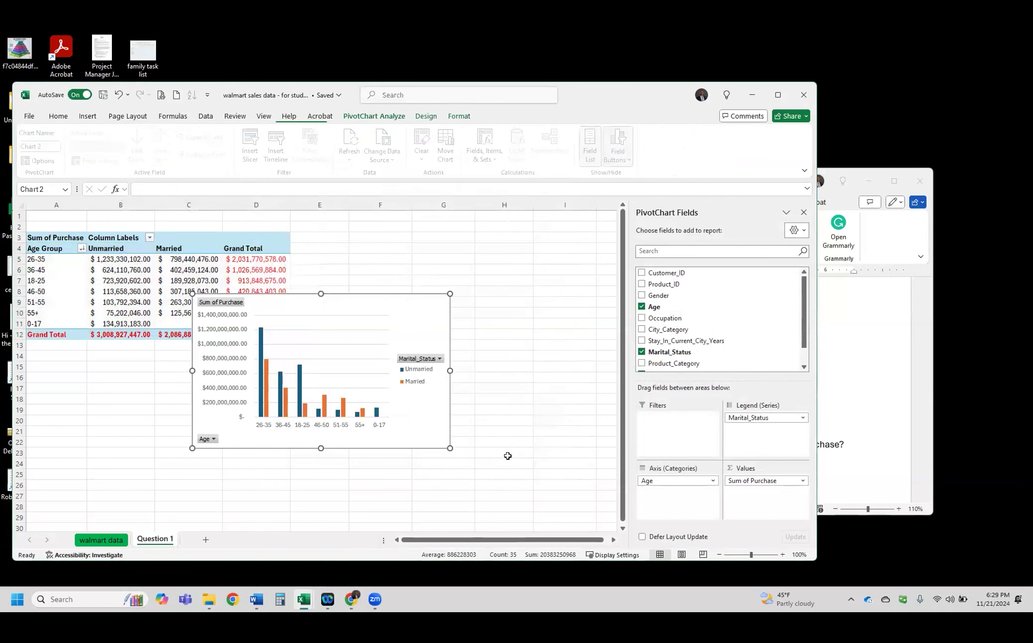
pyautogui.moveTo(411, 305); pyautogui.dragTo(245, 400)
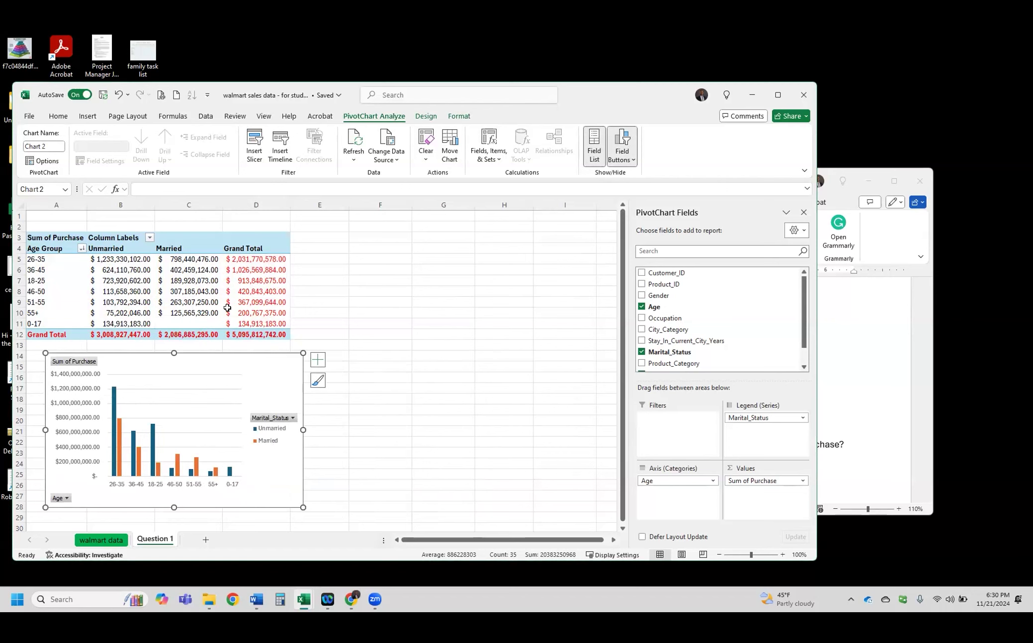
# Compare the PivotTable's Grand Total column and row with the data plotted in the PivotChart
pyautogui.moveTo(247, 250); pyautogui.dragTo(256, 335)
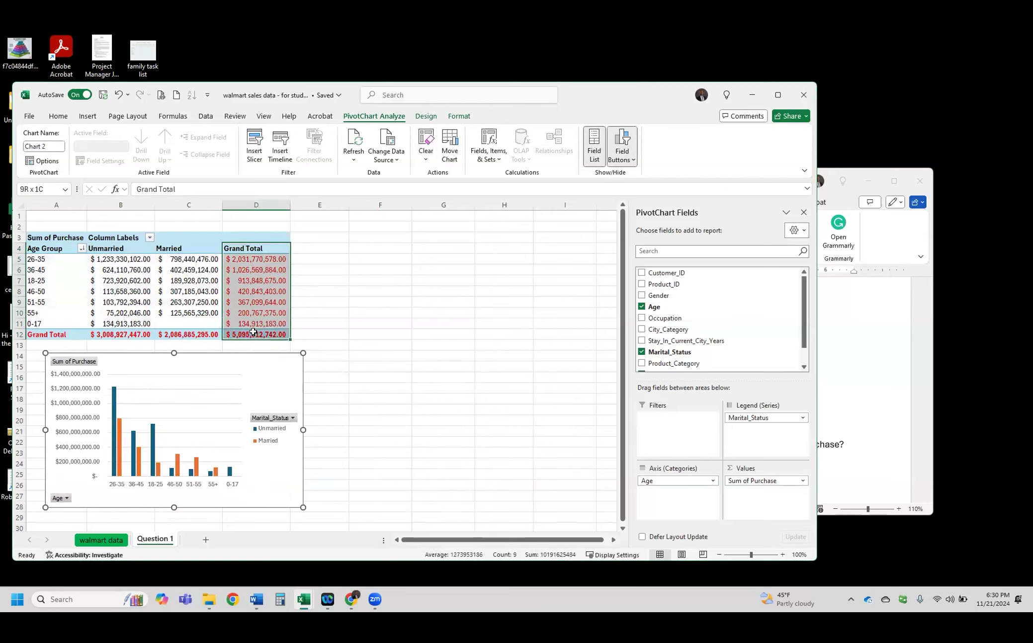
pyautogui.moveTo(48, 335); pyautogui.dragTo(246, 334)
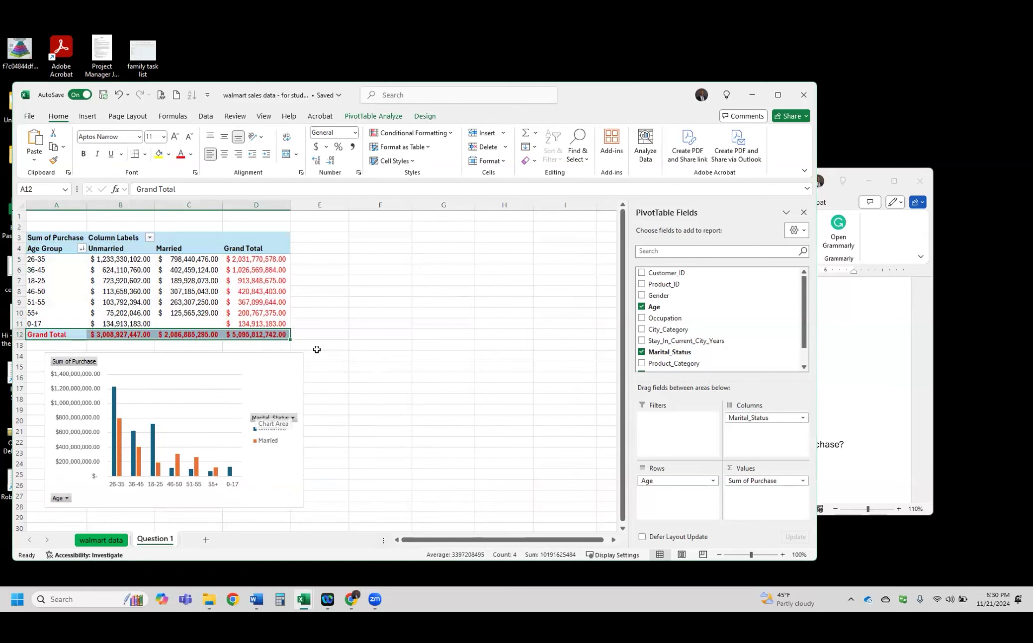
# Delete the clustered column PivotChart below the PivotTable
pyautogui.moveTo(273, 366); pyautogui.dragTo(258, 364)
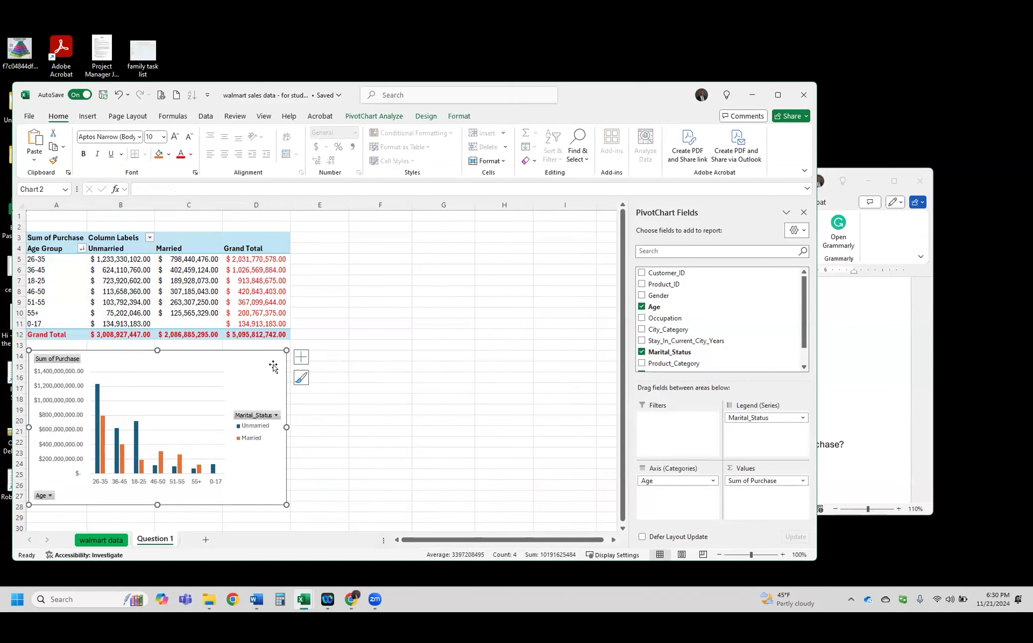
pyautogui.press('Delete')
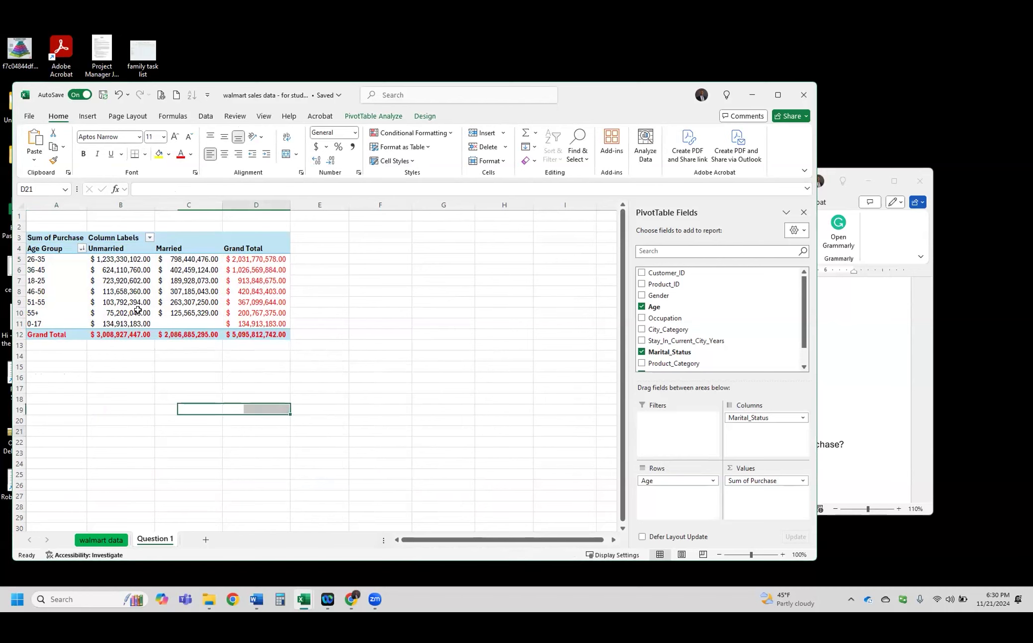
# Insert a 3-D Column PivotChart from PivotTable range A4:D11, excluding the Grand Total row, and enlarge the chart
pyautogui.click(56, 249)
pyautogui.moveTo(56, 248); pyautogui.dragTo(250, 325)
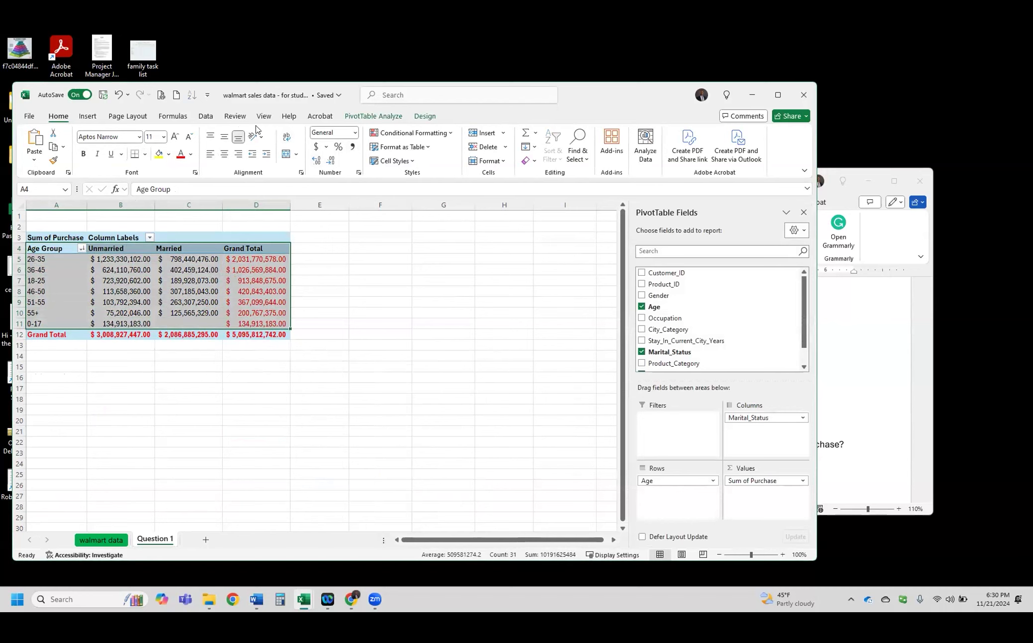
pyautogui.click(89, 117)
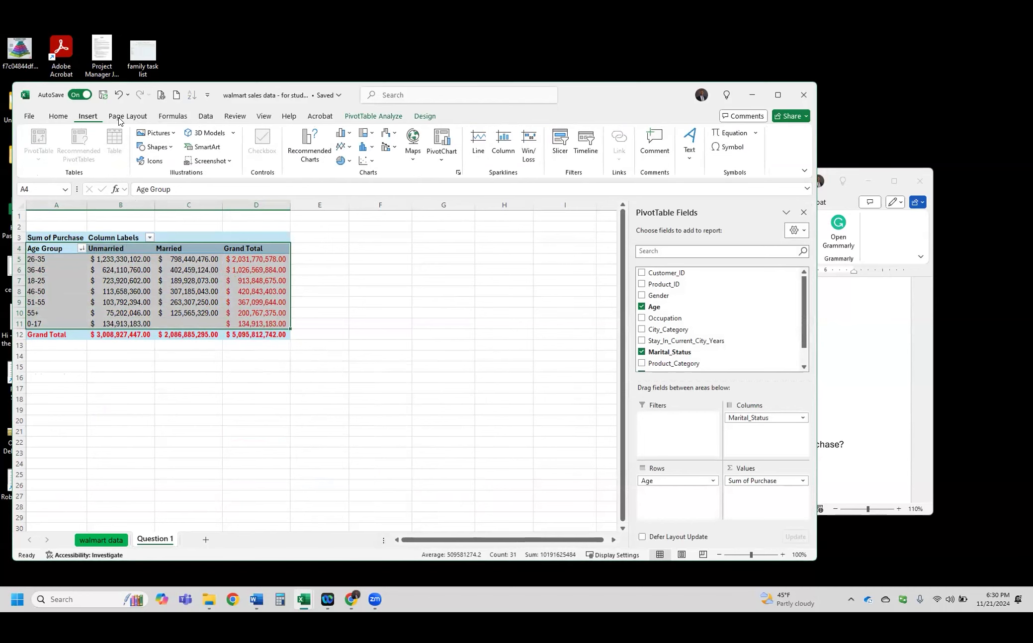
pyautogui.click(316, 142)
pyautogui.moveTo(403, 281)
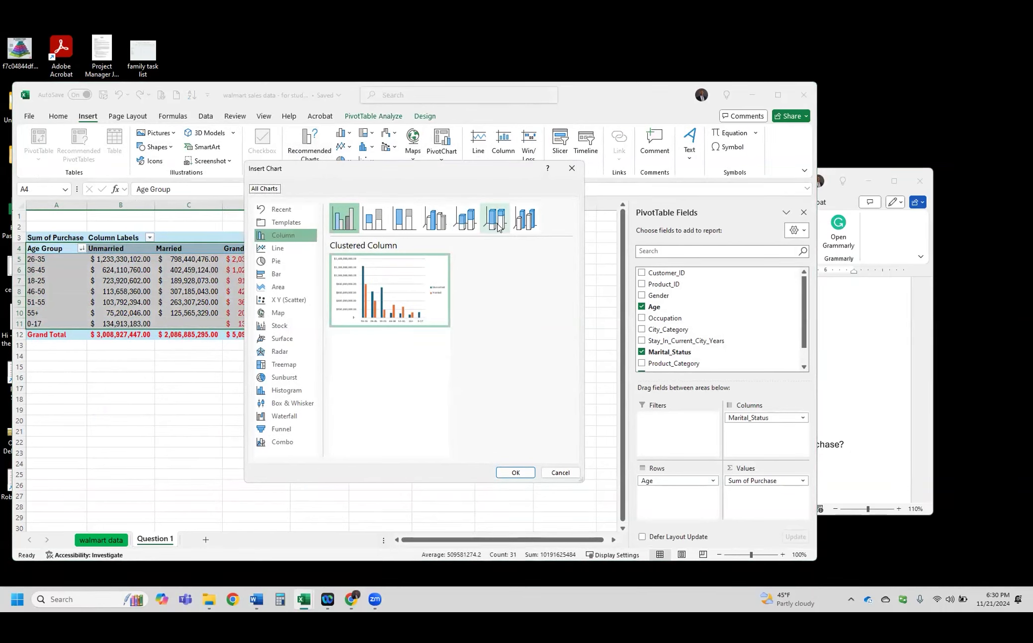
pyautogui.click(521, 224)
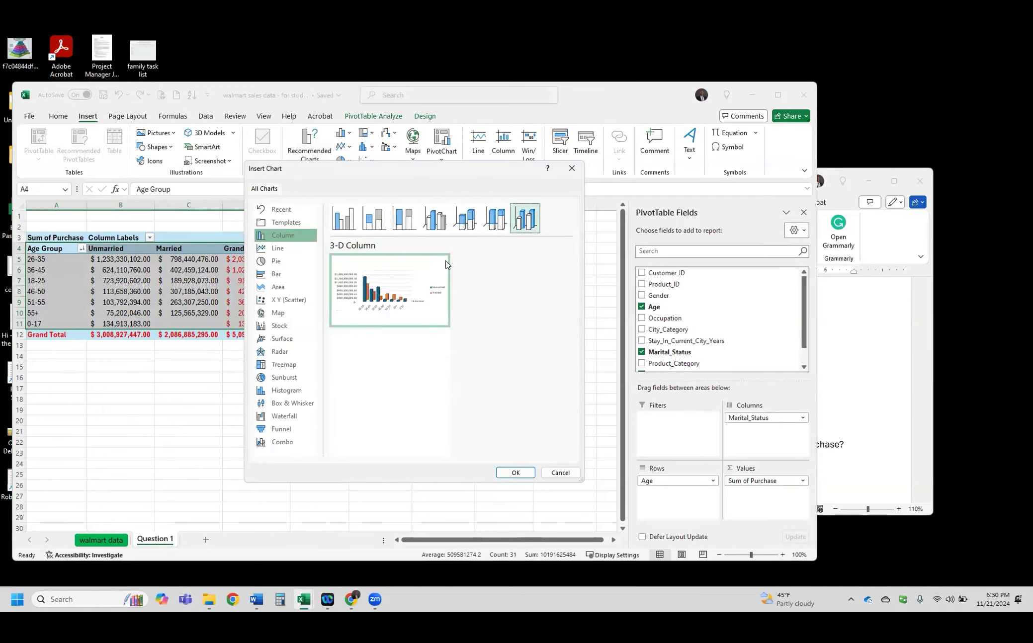
pyautogui.moveTo(409, 281)
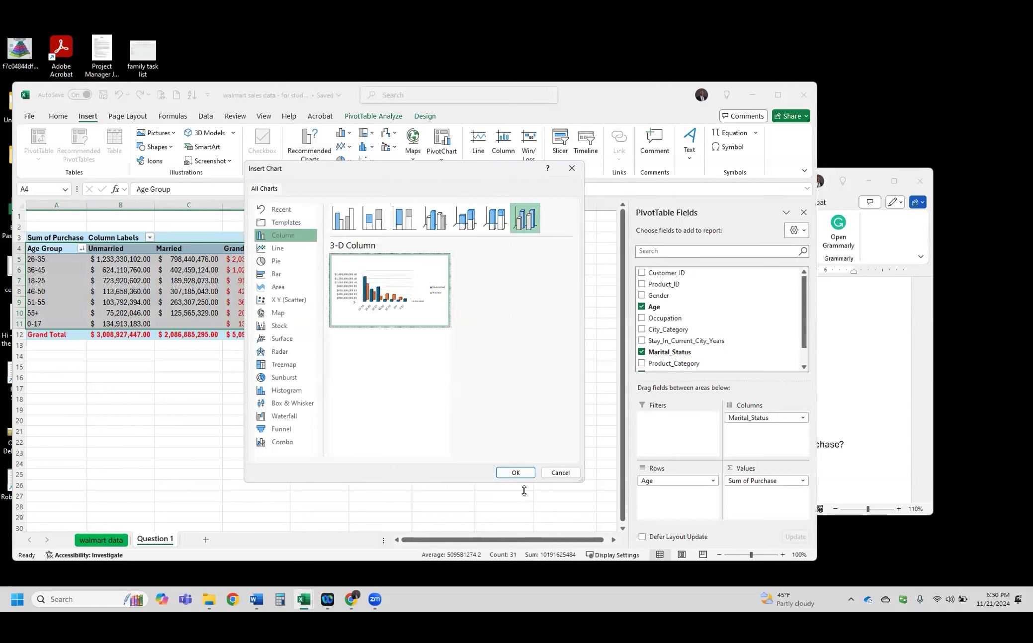
pyautogui.click(523, 473)
pyautogui.moveTo(450, 448); pyautogui.dragTo(488, 513)
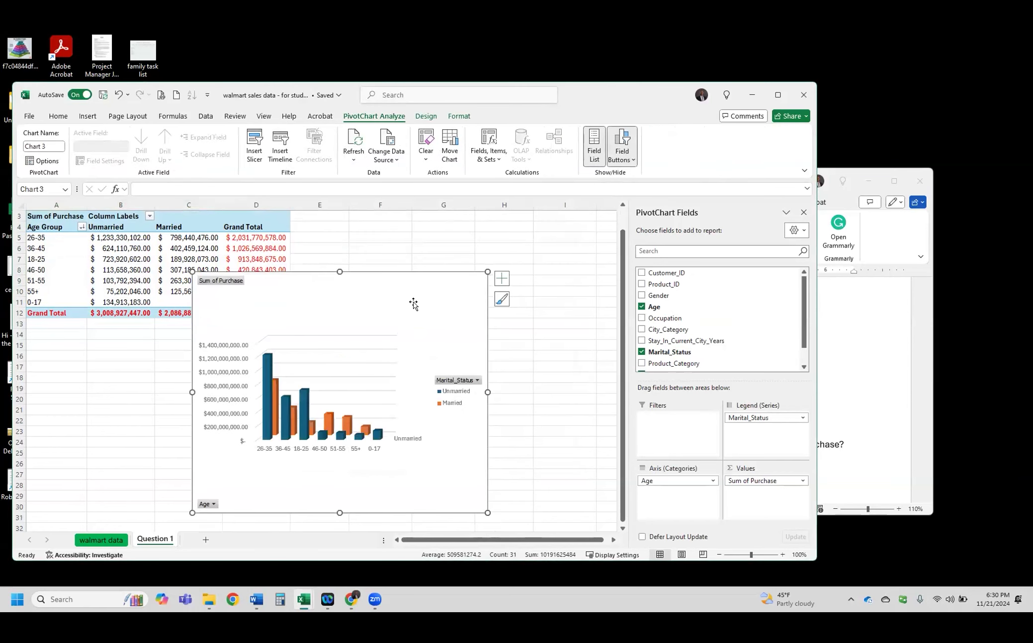
pyautogui.click(378, 307)
pyautogui.moveTo(237, 317); pyautogui.dragTo(236, 317)
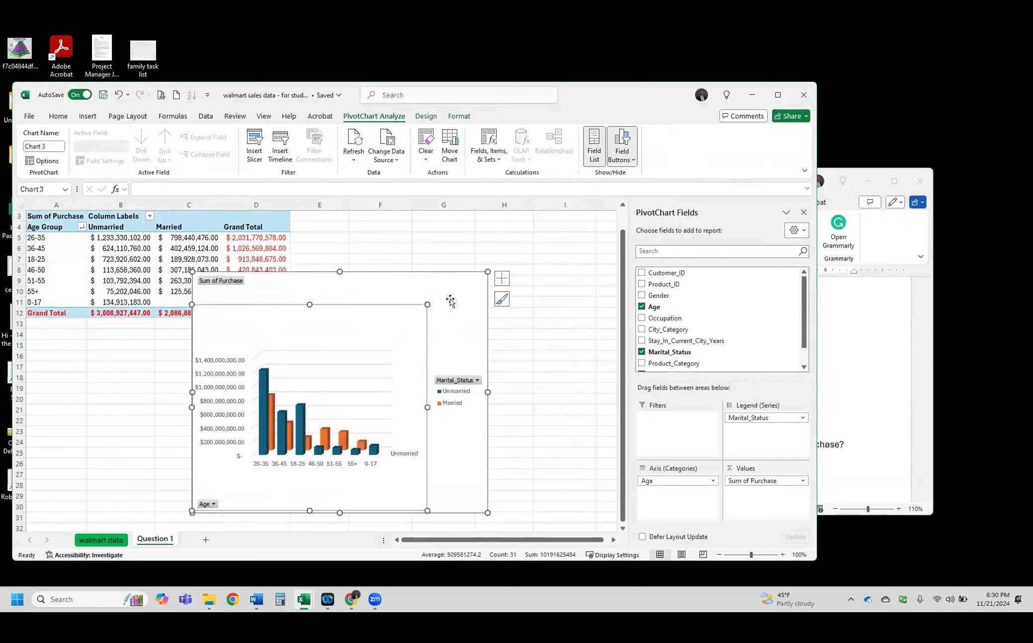
pyautogui.click(120, 95)
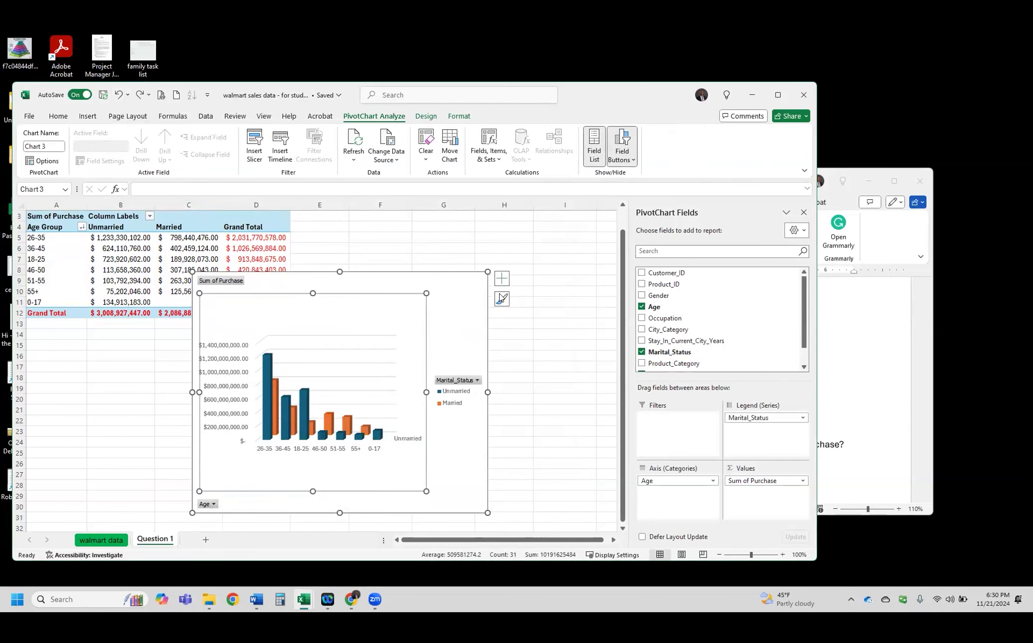
# Move the 3-D Column PivotChart to start near column A and widen it across the columns up to about column H
pyautogui.moveTo(433, 299); pyautogui.dragTo(281, 312)
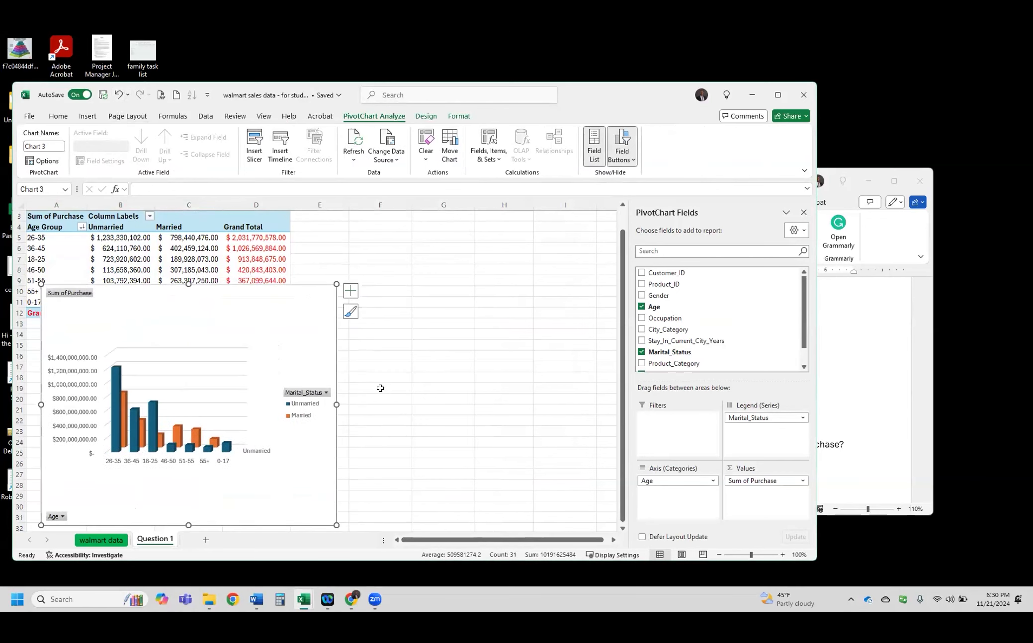
pyautogui.scroll(-3, 387, 401)
pyautogui.moveTo(336, 428); pyautogui.dragTo(527, 453)
pyautogui.scroll(3, 412, 476)
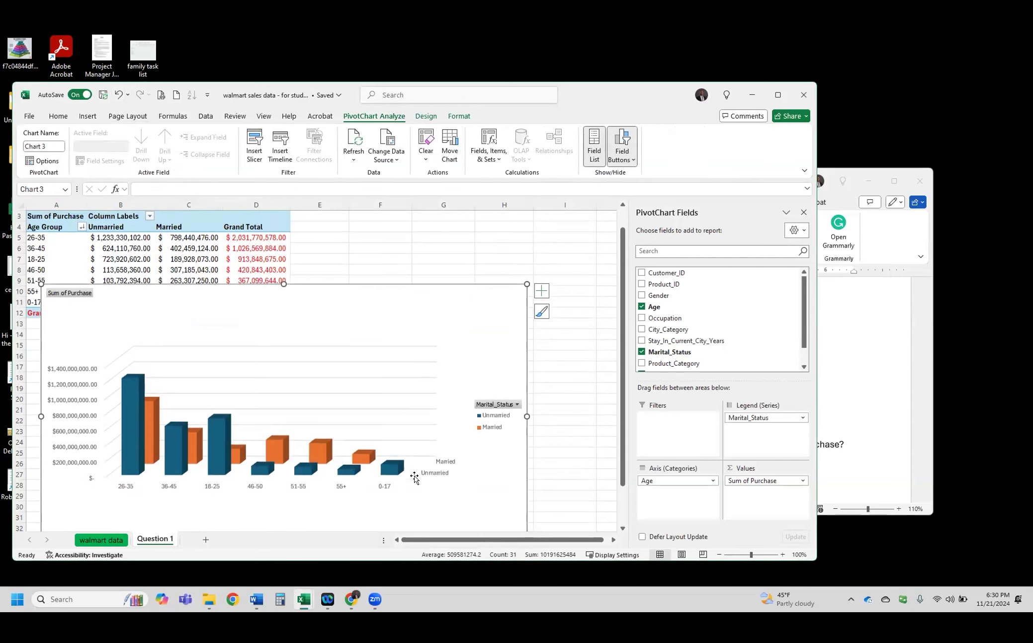
# Open the data label choices for the Unmarried series in the 3-D Column PivotChart
pyautogui.rightClick(129, 406)
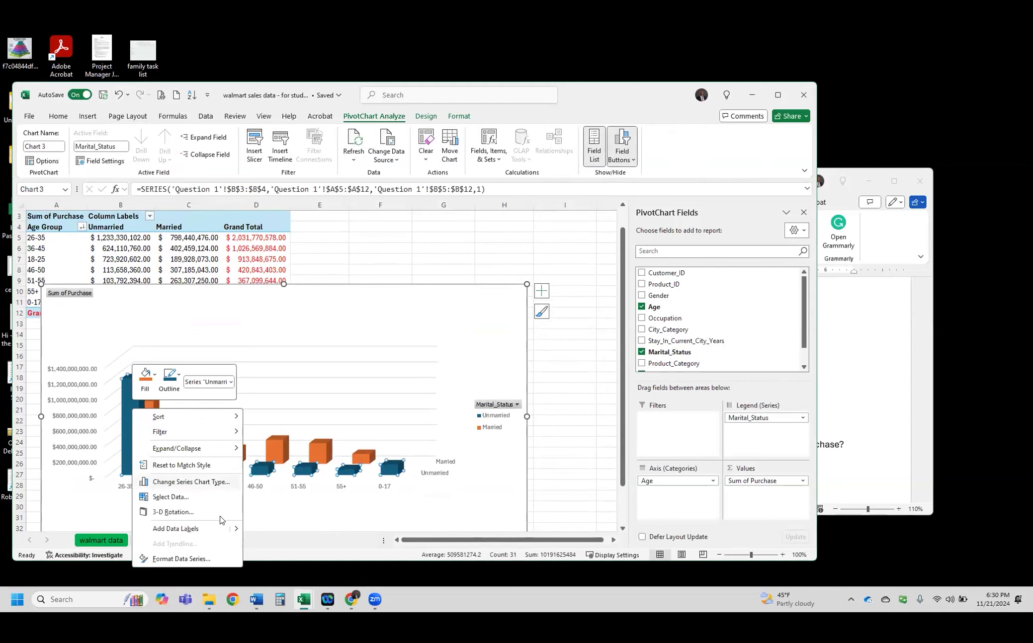
pyautogui.moveTo(235, 530)
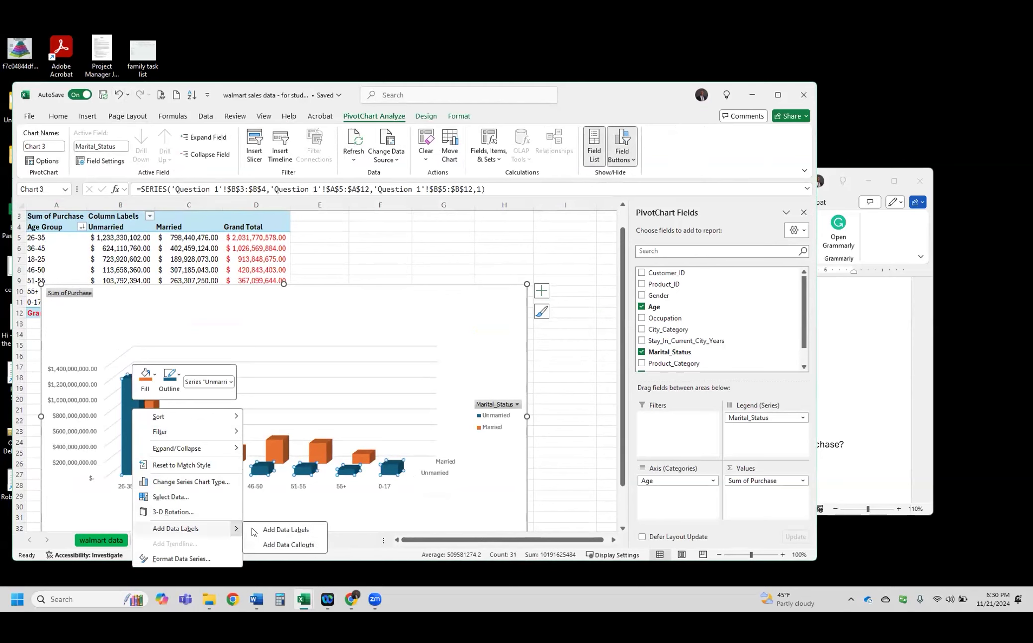
# Add data labels to the chart's Unmarried series and open their formatting options
pyautogui.click(272, 530)
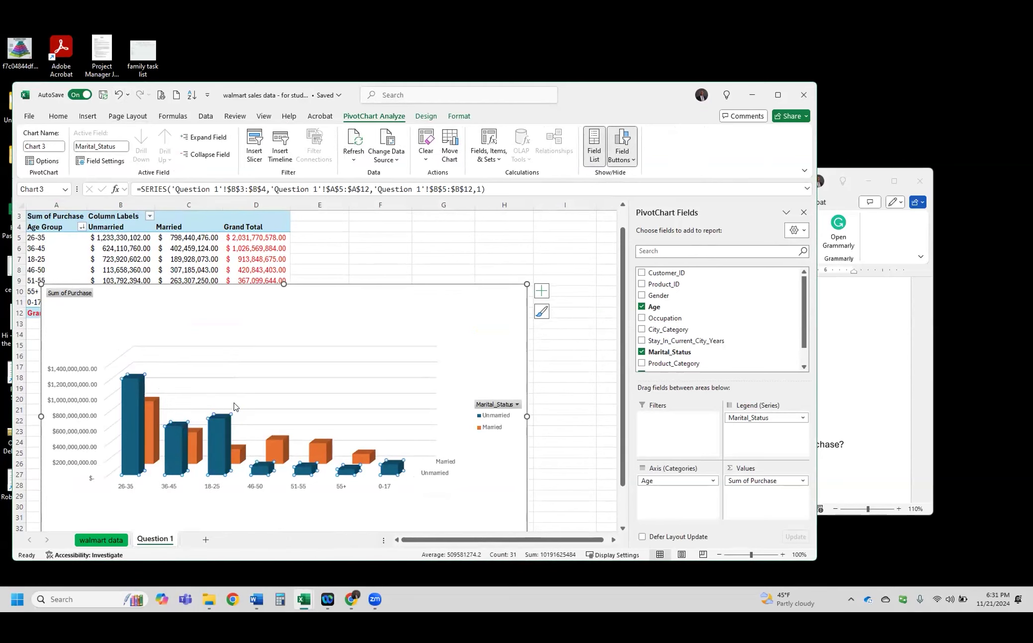
pyautogui.scroll(-3, 164, 419)
pyautogui.rightClick(129, 320)
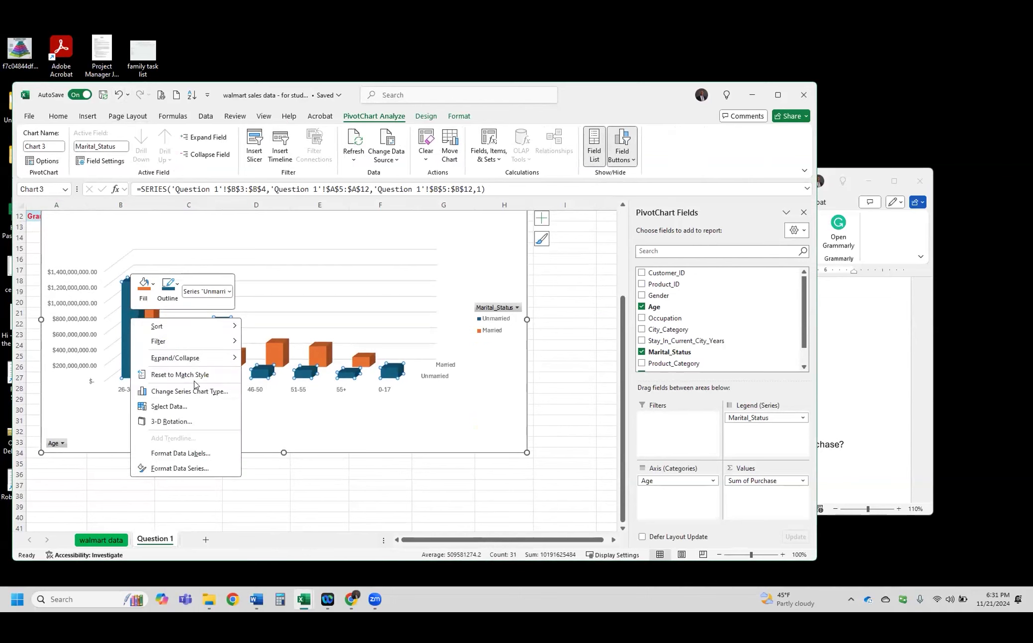
pyautogui.press('Escape')
pyautogui.rightClick(226, 340)
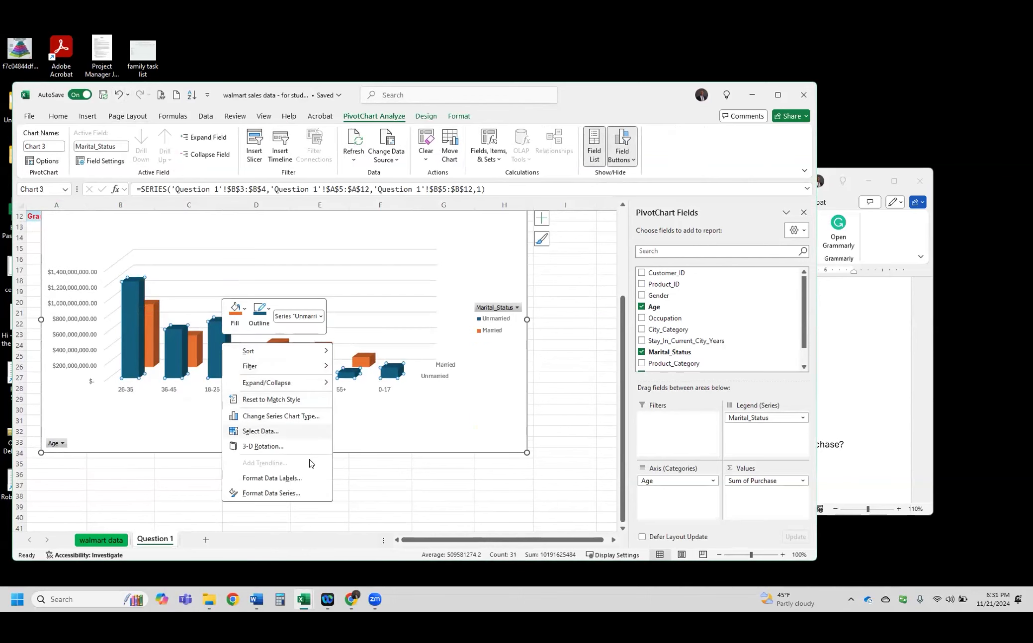
pyautogui.click(312, 478)
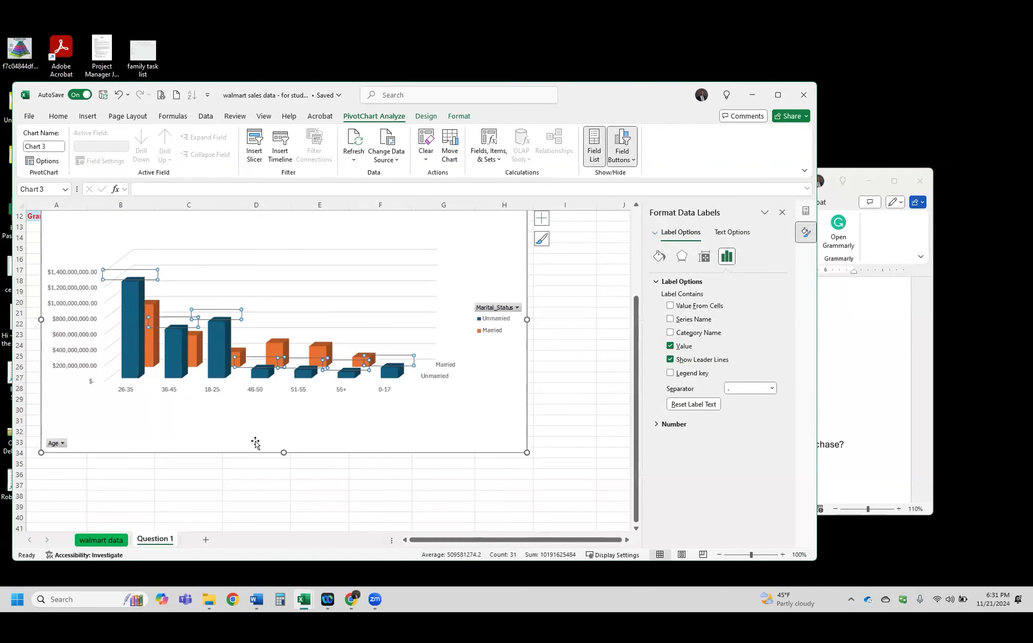
pyautogui.click(272, 495)
pyautogui.click(567, 310)
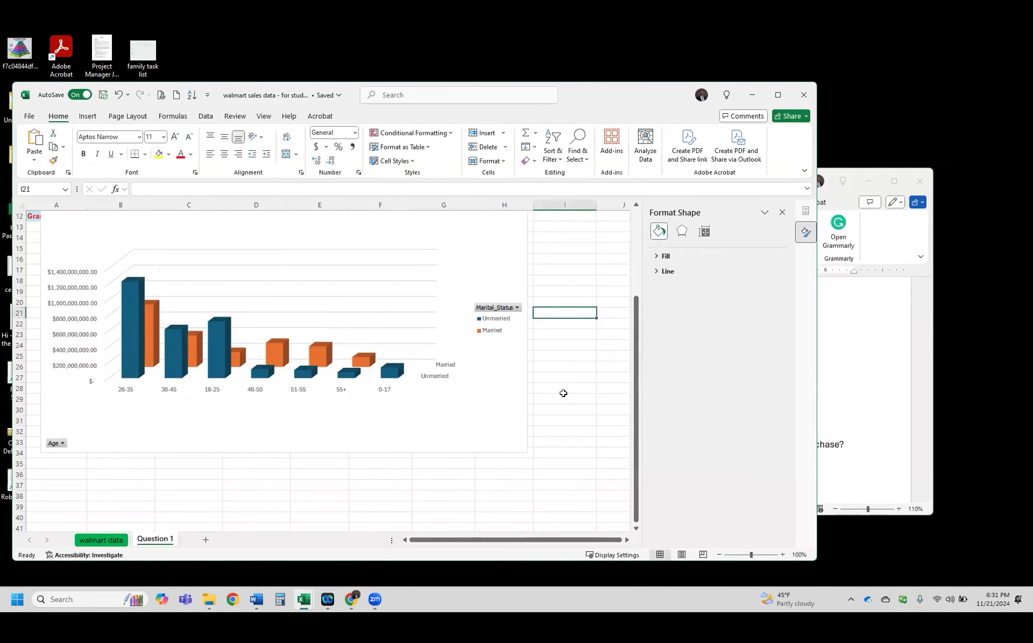
# Move the chart so that it sits just below the pivot table's Grand Total row
pyautogui.scroll(3, 549, 393)
pyautogui.click(438, 360)
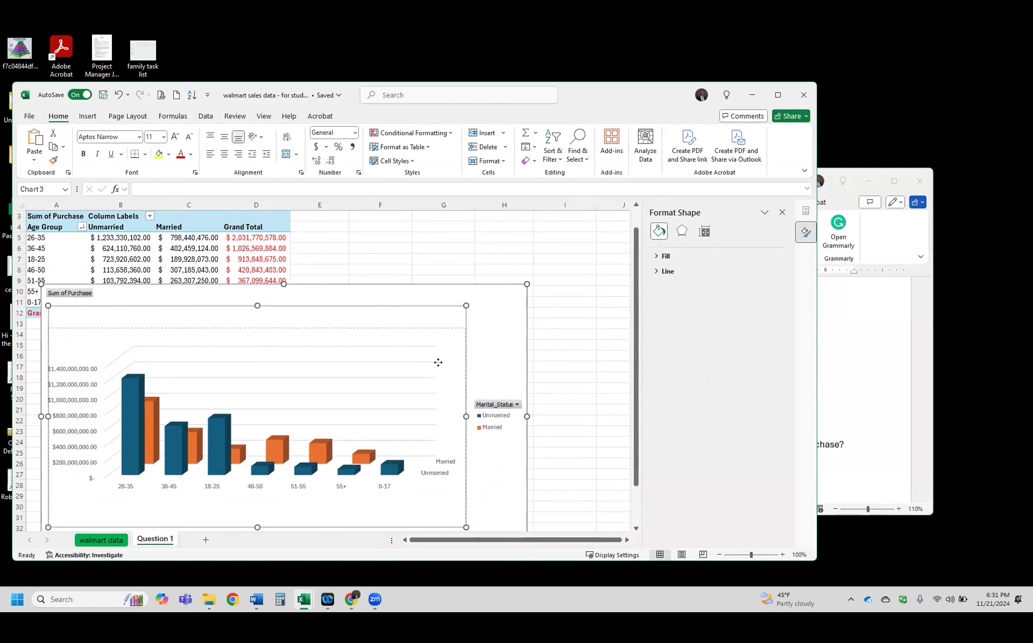
pyautogui.moveTo(492, 307); pyautogui.dragTo(483, 346)
pyautogui.scroll(-3, 509, 293)
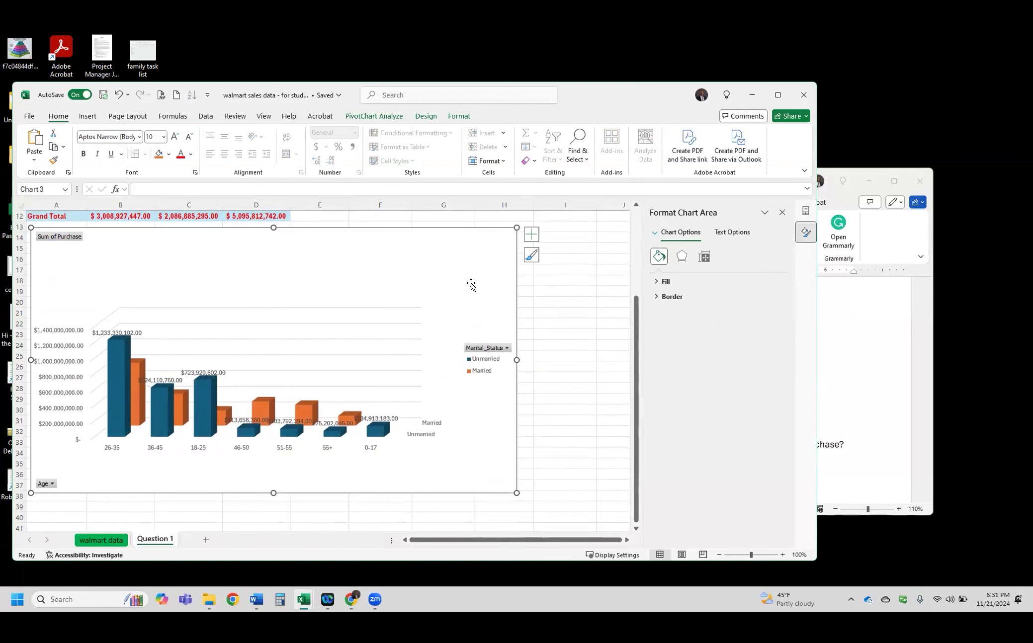
# Switch to the Word question document and enter DONE under "Create a bar graph to display the results"
pyautogui.click(256, 600)
pyautogui.click(621, 401)
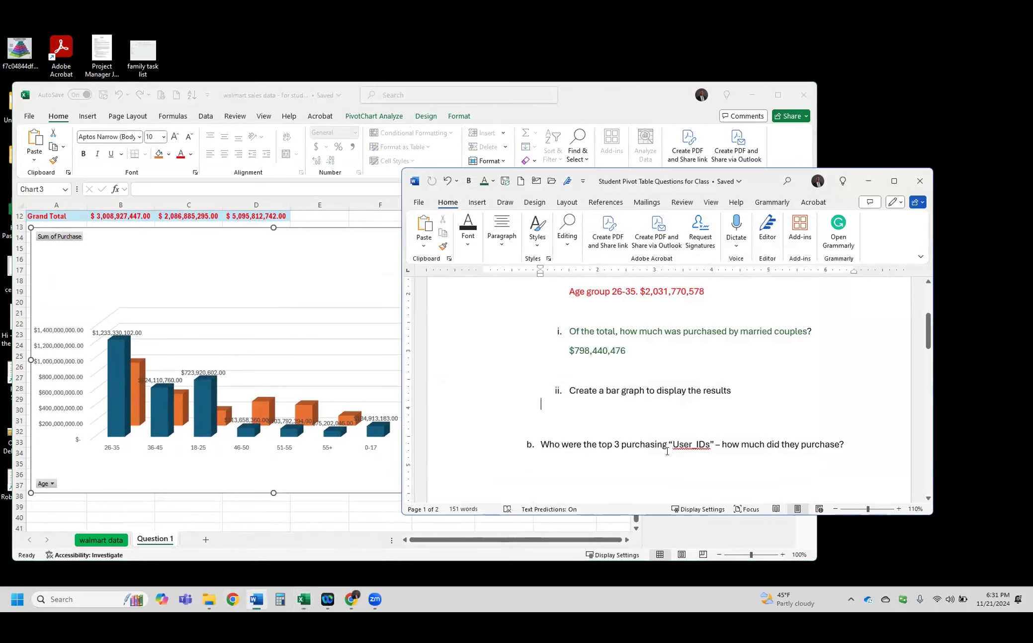
pyautogui.hotkey('ctrl', 'v')
pyautogui.press('capslock')
pyautogui.write('ONE')
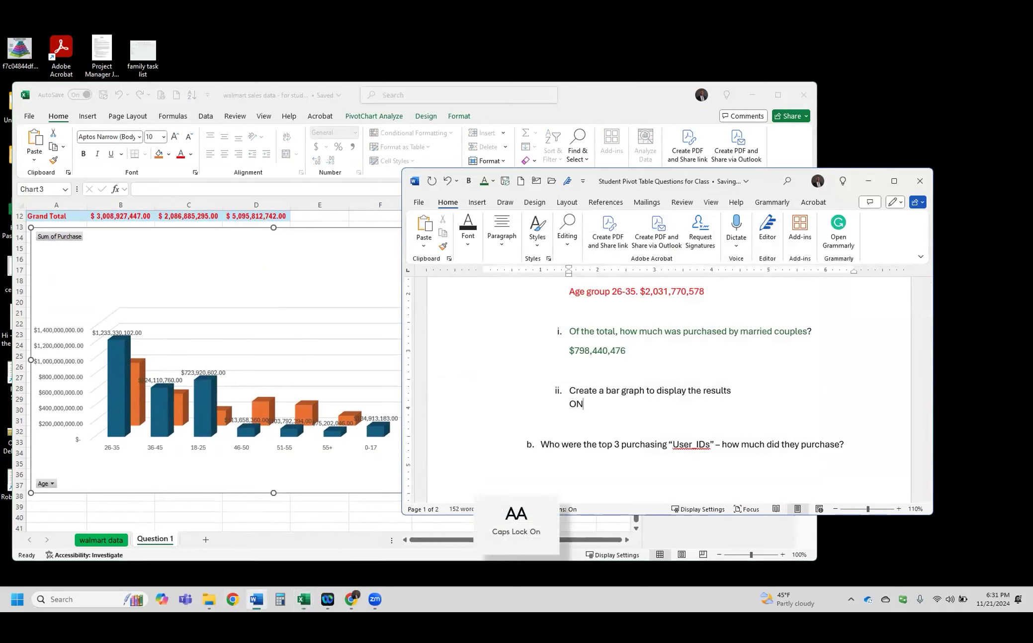
pyautogui.press('BackSpace')
pyautogui.press('BackSpace')
pyautogui.write('DONE')
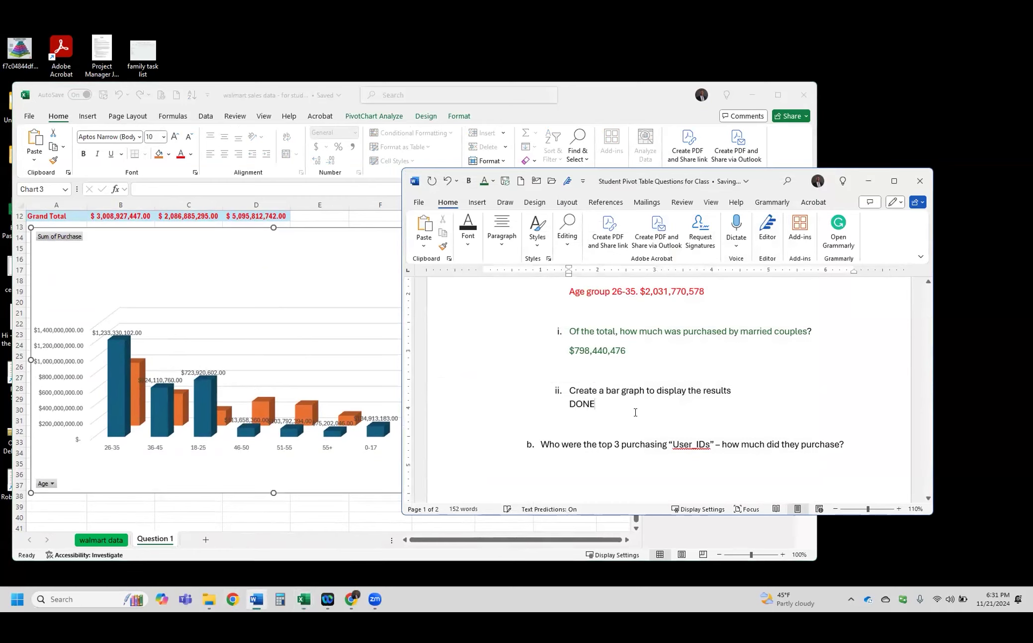
# Review question b about the top 3 purchasing User_IDs, and minimize the Word document to return to Excel
pyautogui.click(640, 444)
pyautogui.scroll(-2, 684, 394)
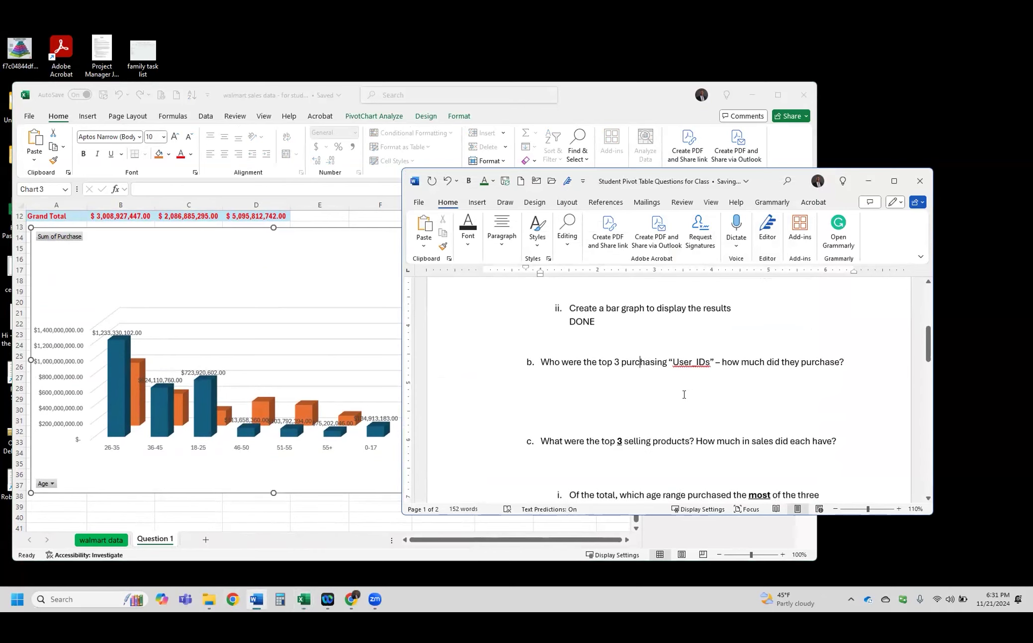
pyautogui.moveTo(803, 364); pyautogui.dragTo(383, 386)
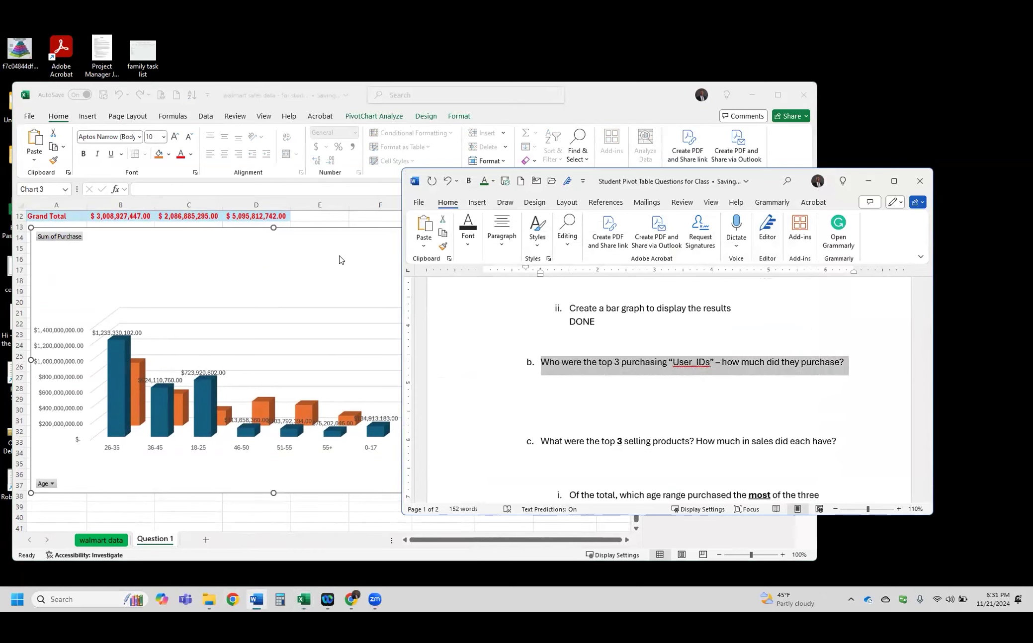
pyautogui.rightClick(584, 362)
pyautogui.click(604, 103)
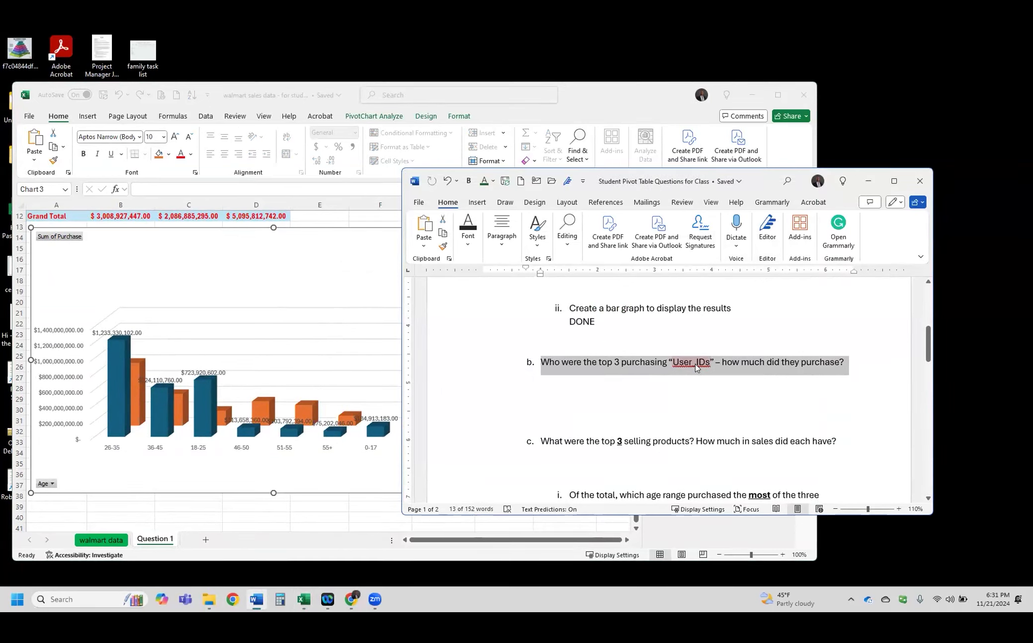
pyautogui.click(868, 186)
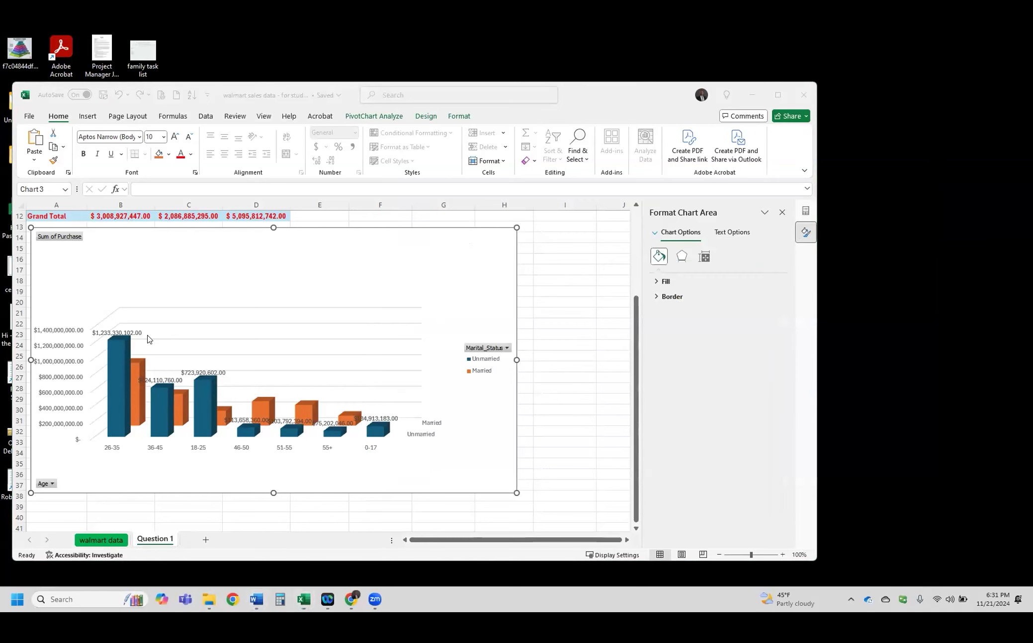
# Create a PivotTable on a new worksheet from the full walmart data range A1:J550069
pyautogui.click(485, 386)
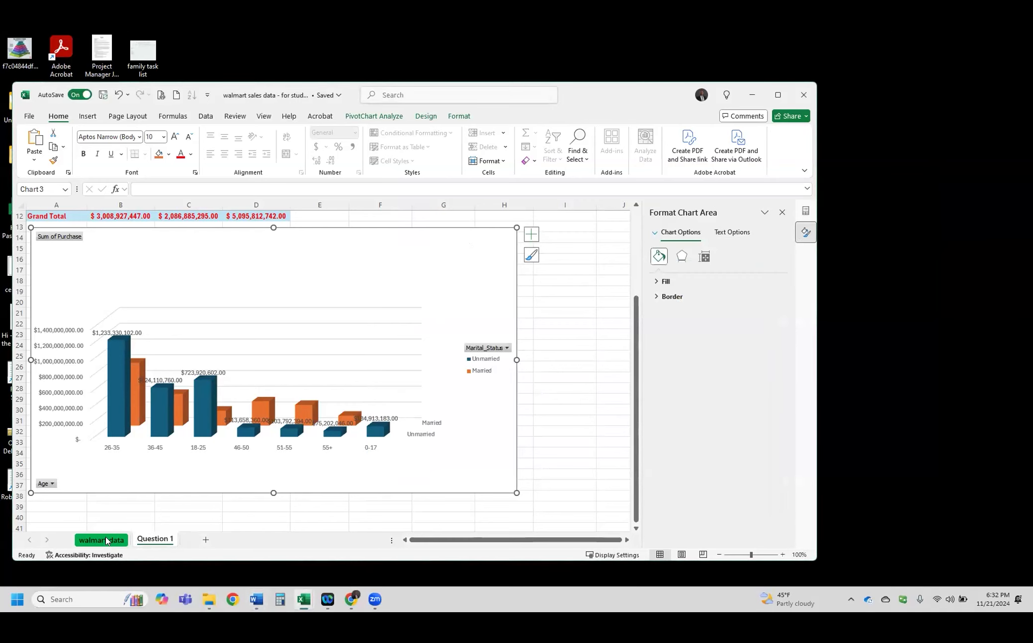
pyautogui.click(123, 541)
pyautogui.moveTo(636, 519); pyautogui.dragTo(785, 209)
pyautogui.click(784, 210)
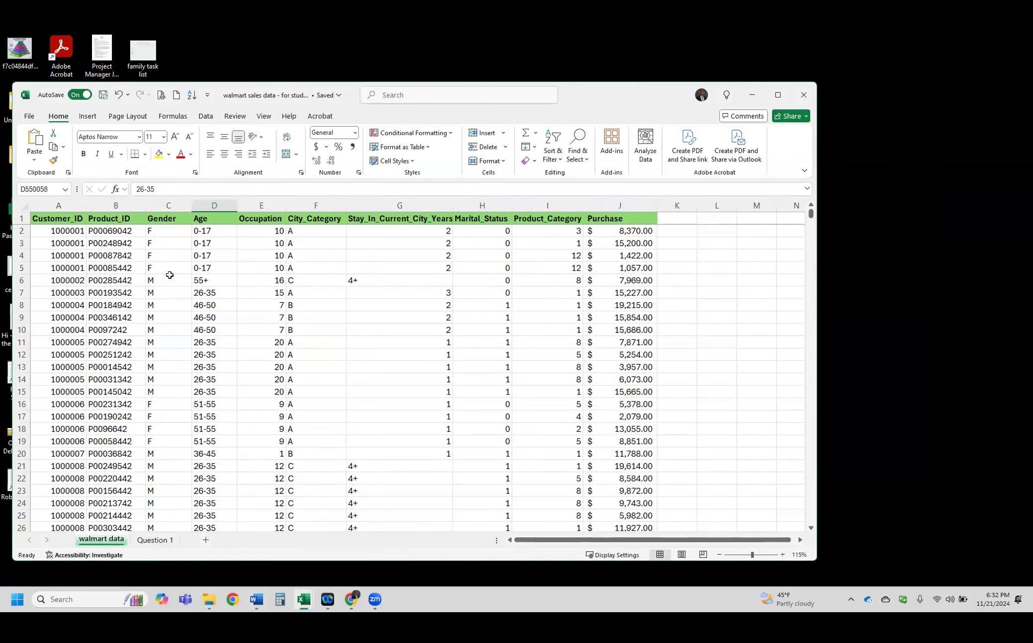
pyautogui.click(68, 229)
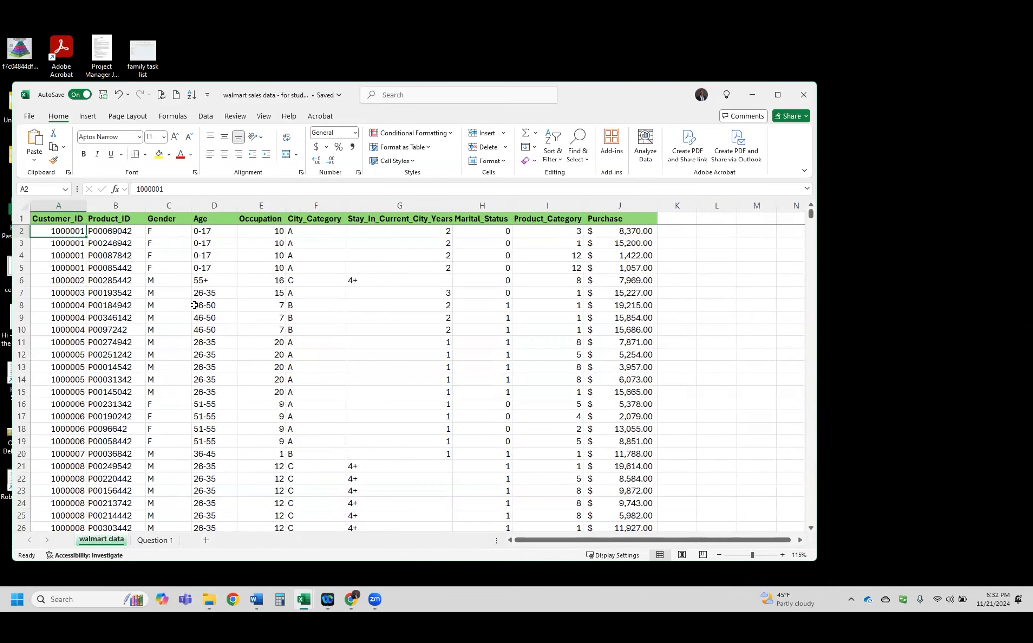
pyautogui.hotkey('ctrl', 'shift', 'Down')
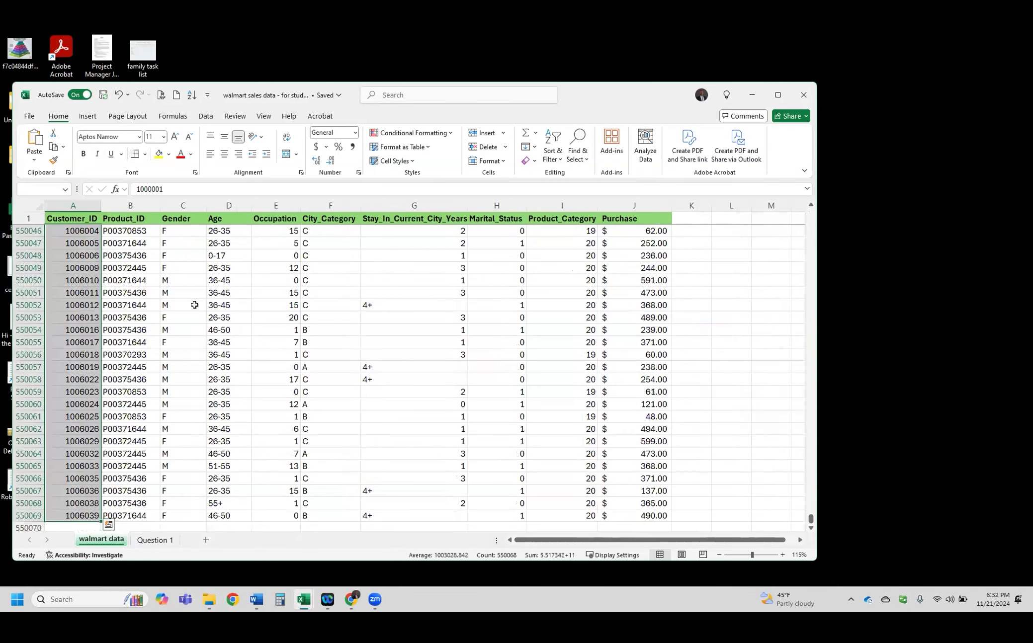
pyautogui.hotkey('ctrl', 'shift', 'Right')
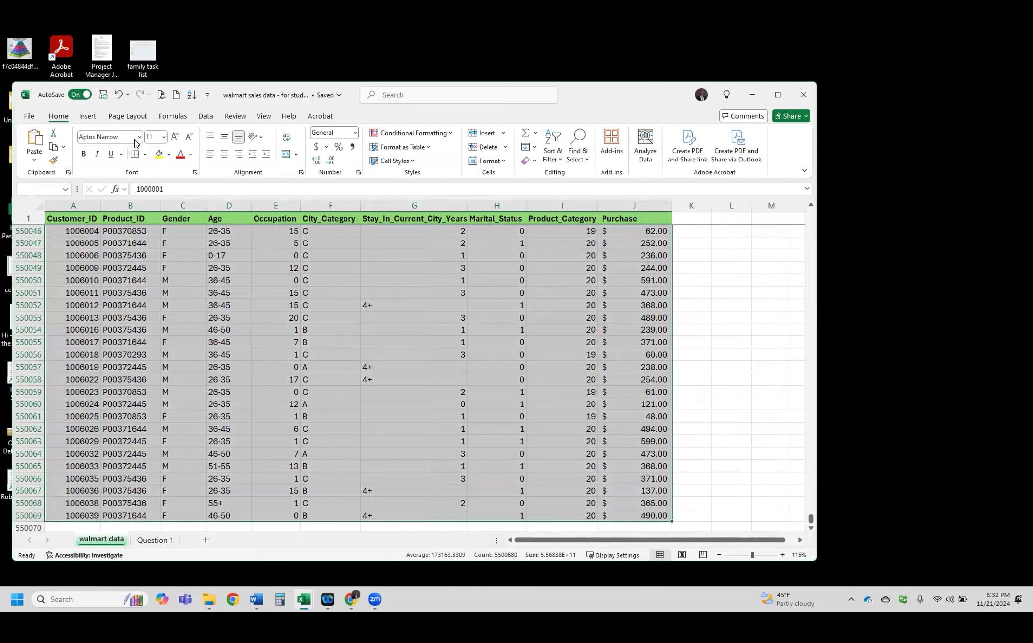
pyautogui.click(88, 116)
pyautogui.click(38, 144)
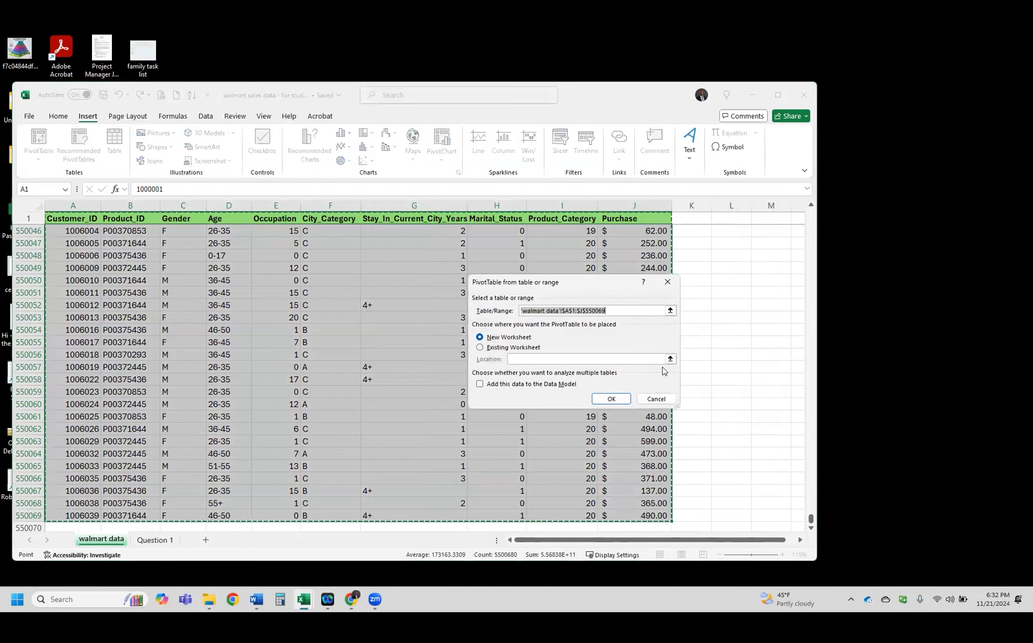
pyautogui.click(610, 401)
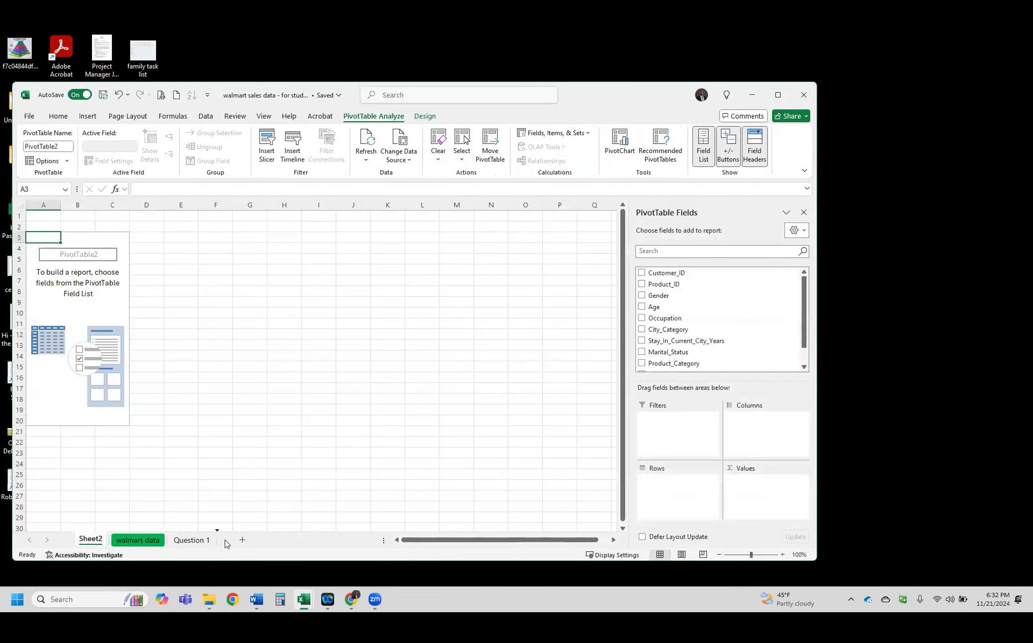
# Place the new PivotTable sheet after Question 1 and rename it Question 2
pyautogui.moveTo(225, 543); pyautogui.dragTo(216, 542)
pyautogui.rightClick(204, 541)
pyautogui.click(263, 391)
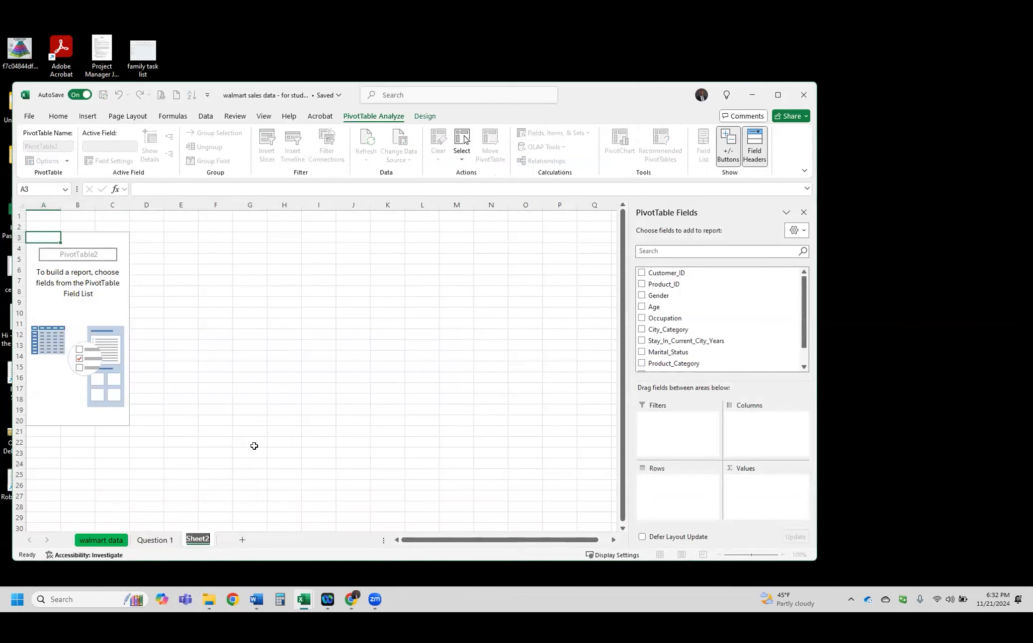
pyautogui.write('qUESTION')
pyautogui.press('capslock')
pyautogui.press('BackSpace')
pyautogui.press('BackSpace')
pyautogui.press('BackSpace')
pyautogui.press('BackSpace')
pyautogui.press('BackSpace')
pyautogui.press('BackSpace')
pyautogui.press('BackSpace')
pyautogui.press('BackSpace')
pyautogui.write('Que')
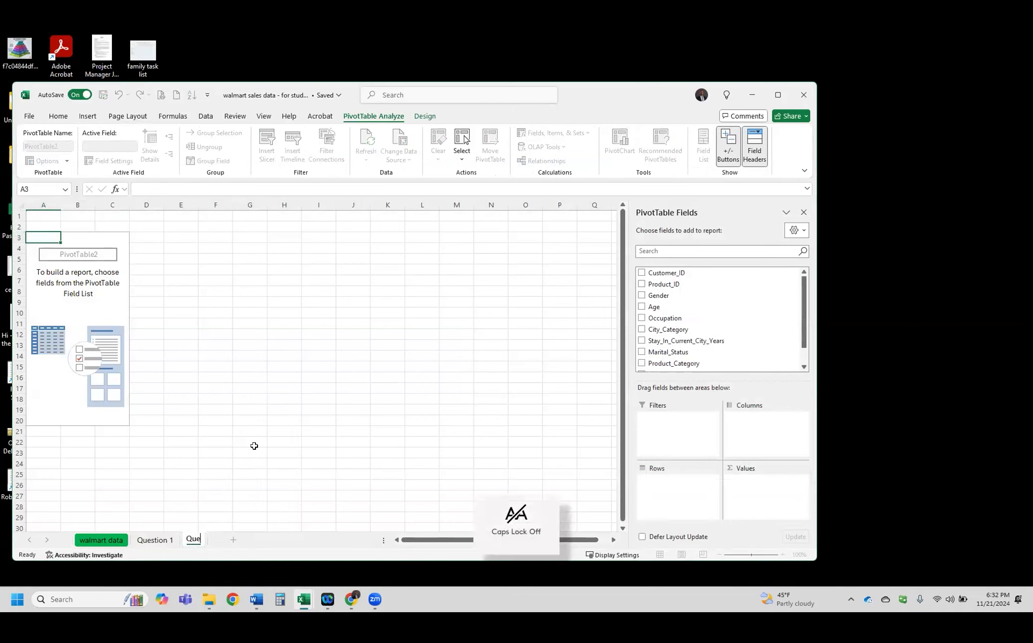
pyautogui.write('stion 2')
pyautogui.press('Return')
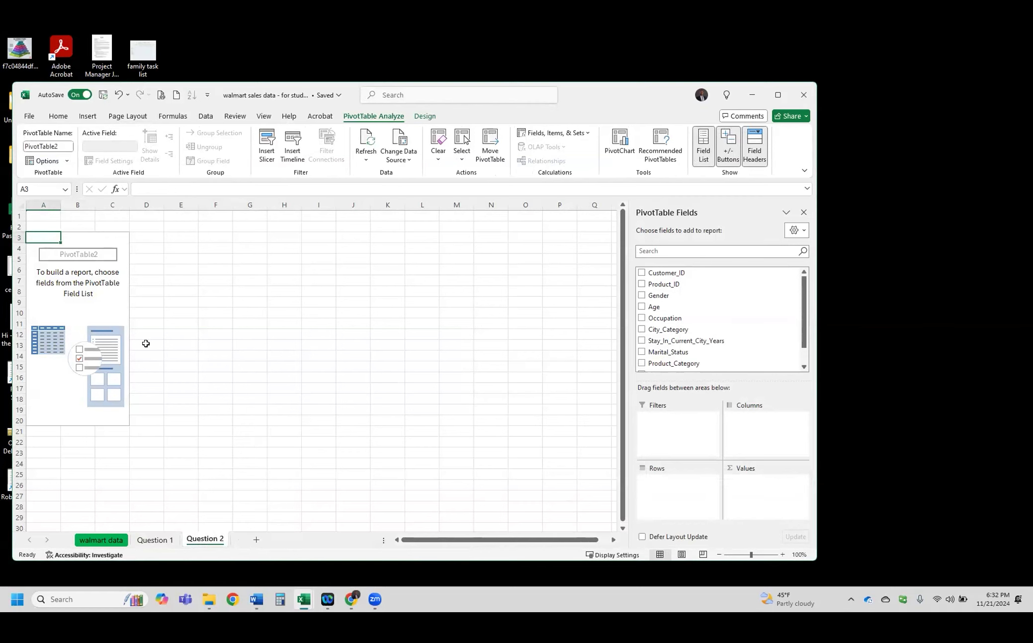
# Build the pivot table with Customer_ID as rows and the sum of Purchase as values
pyautogui.scroll(2, 116, 304)
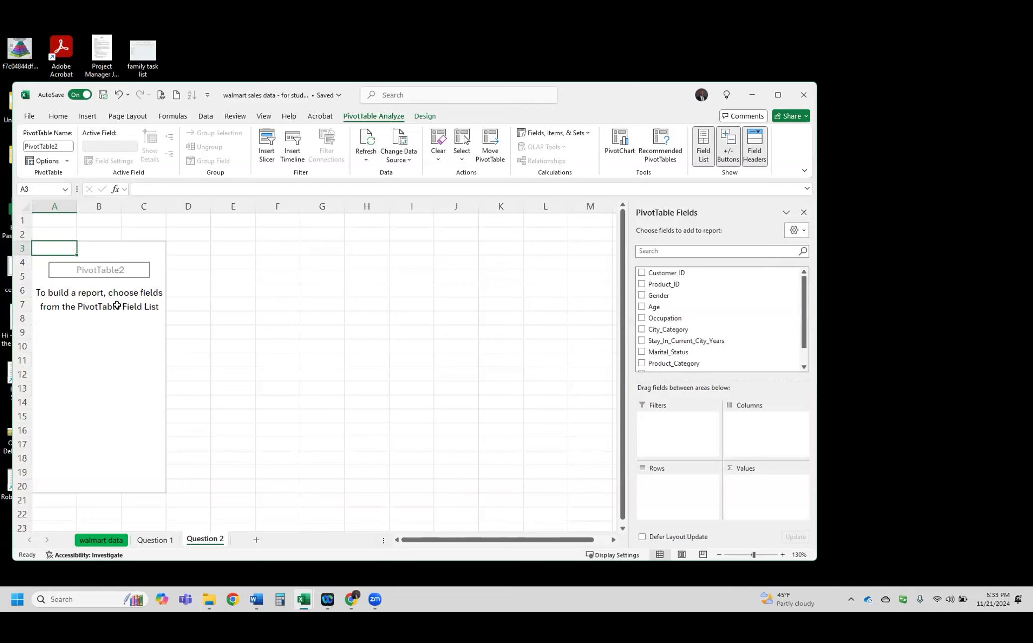
pyautogui.moveTo(658, 273); pyautogui.dragTo(675, 479)
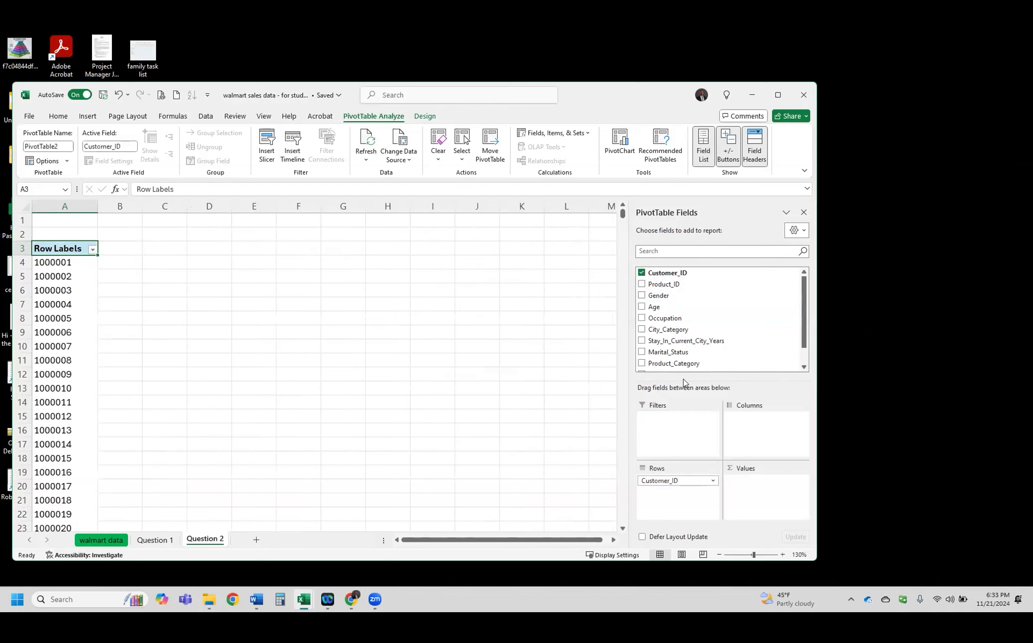
pyautogui.scroll(-1, 682, 353)
pyautogui.moveTo(680, 353); pyautogui.dragTo(754, 487)
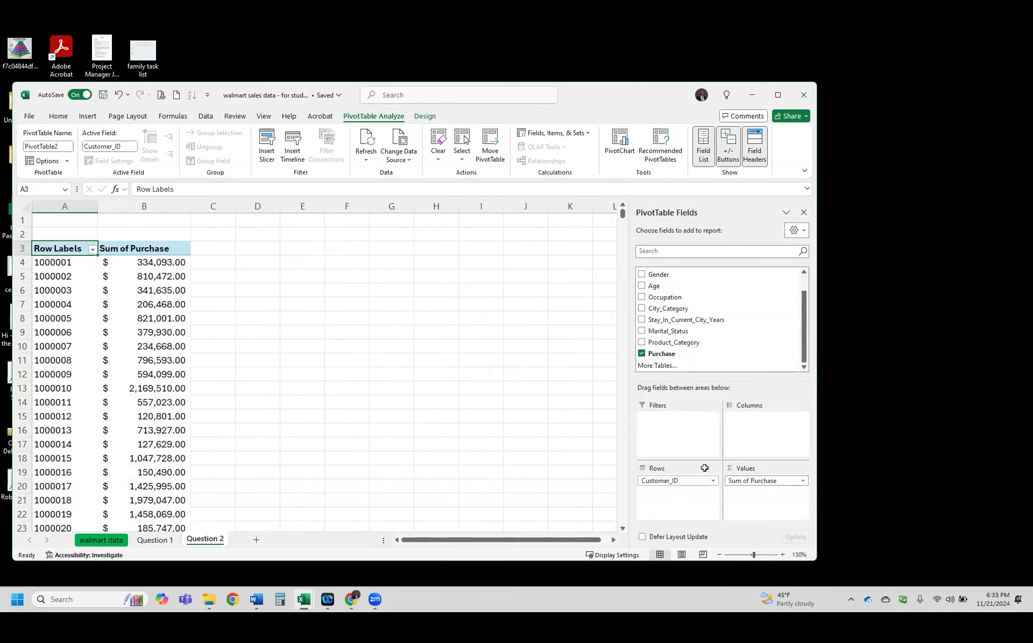
# Check the repeated first customer ID entries in cells A2:A5 of the walmart data sheet and return to Question 2
pyautogui.click(101, 541)
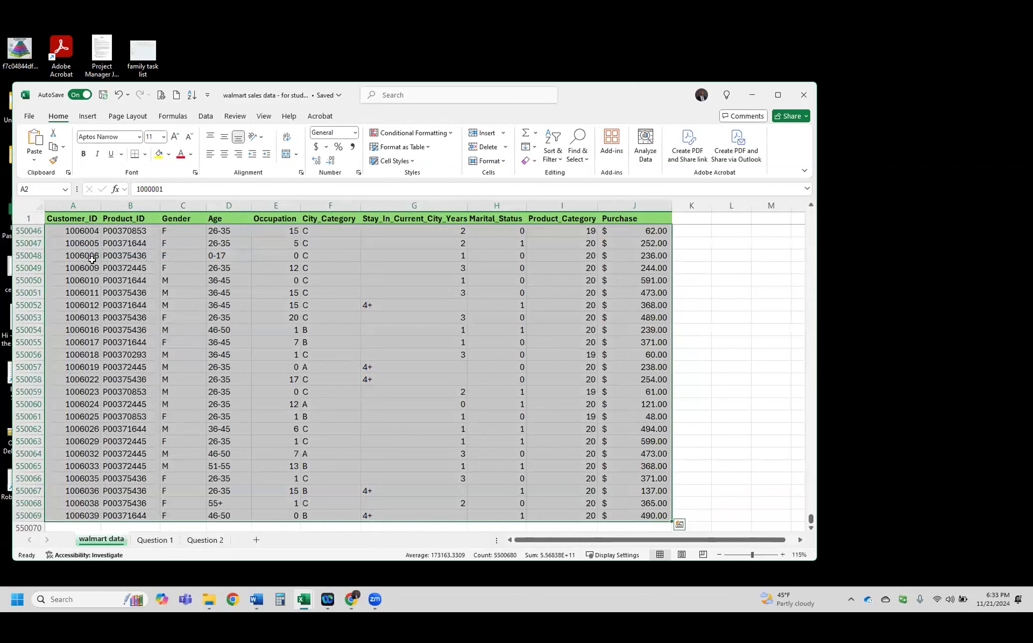
pyautogui.moveTo(810, 510); pyautogui.dragTo(810, 206)
pyautogui.moveTo(74, 231); pyautogui.dragTo(75, 269)
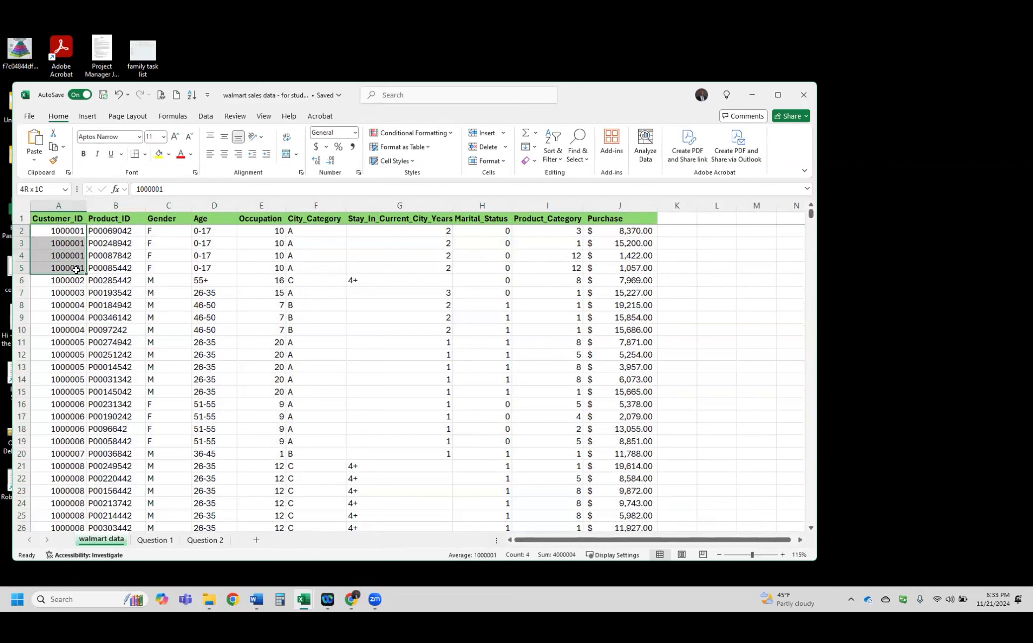
pyautogui.click(201, 540)
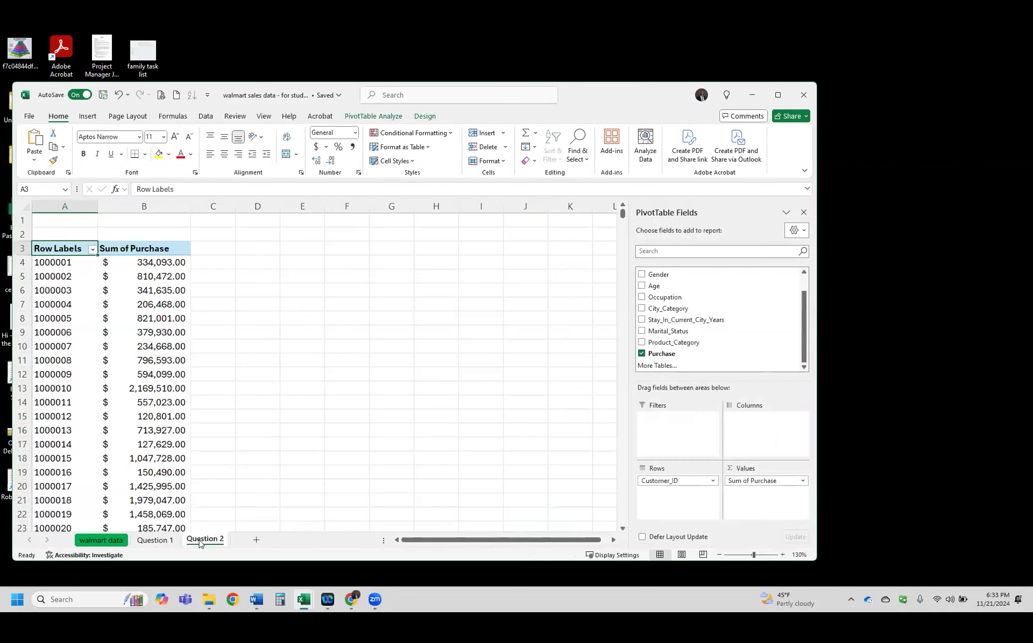
# Examine the purchase sums per customer ID throughout the Question 2 pivot table
pyautogui.click(79, 263)
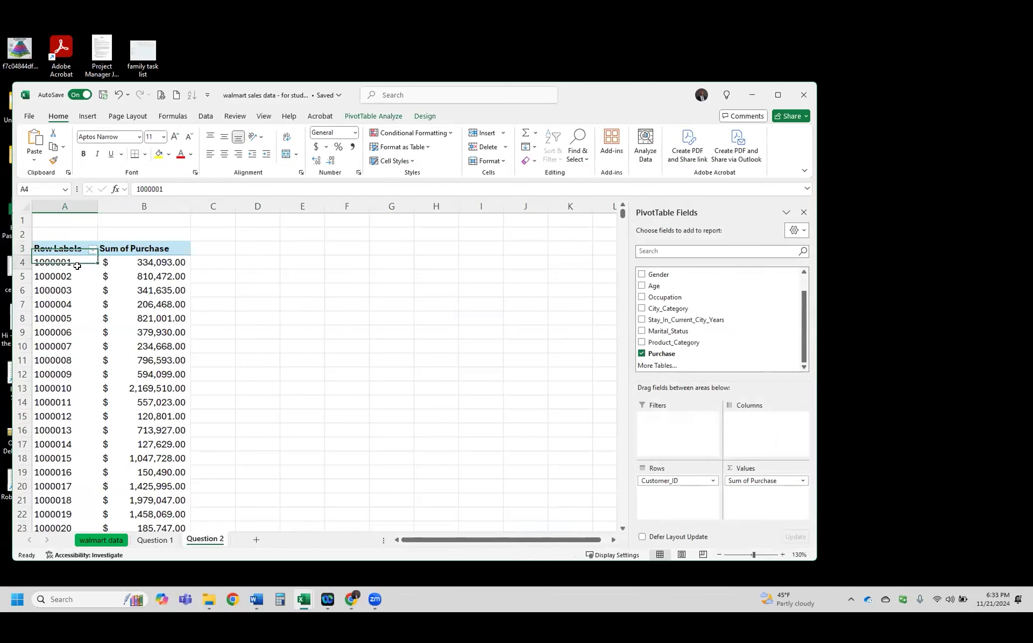
pyautogui.click(145, 262)
pyautogui.click(153, 279)
pyautogui.click(158, 292)
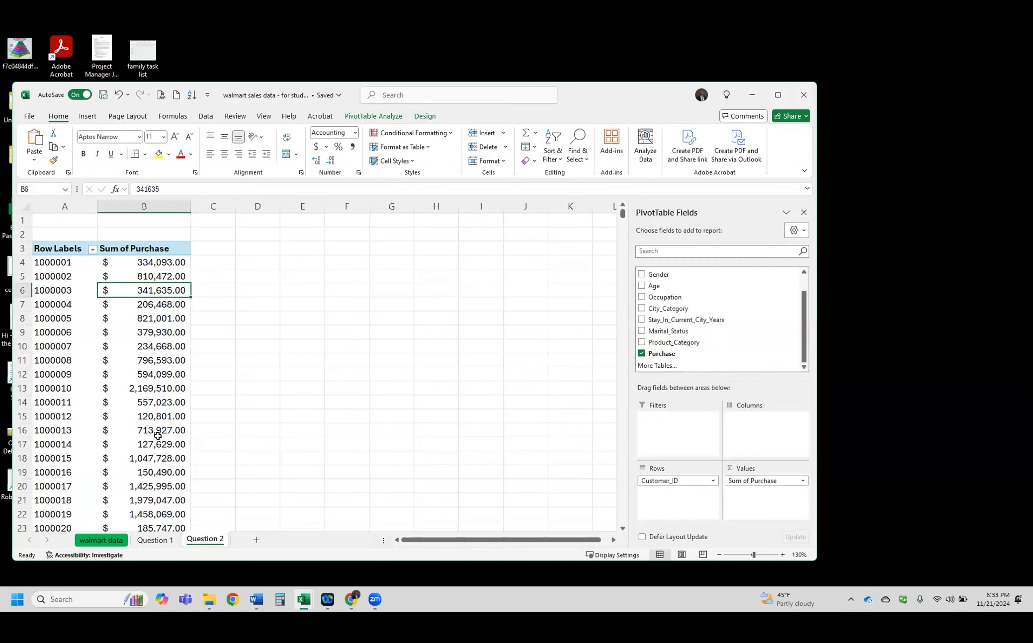
pyautogui.scroll(-20, 157, 436)
pyautogui.scroll(-20, 158, 431)
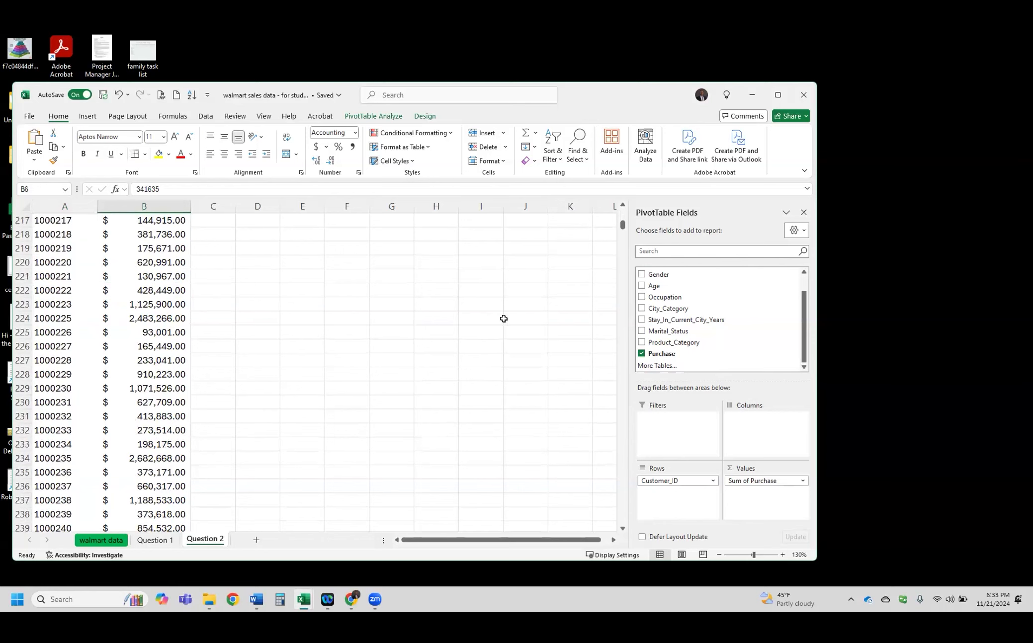
pyautogui.moveTo(623, 225); pyautogui.dragTo(622, 212)
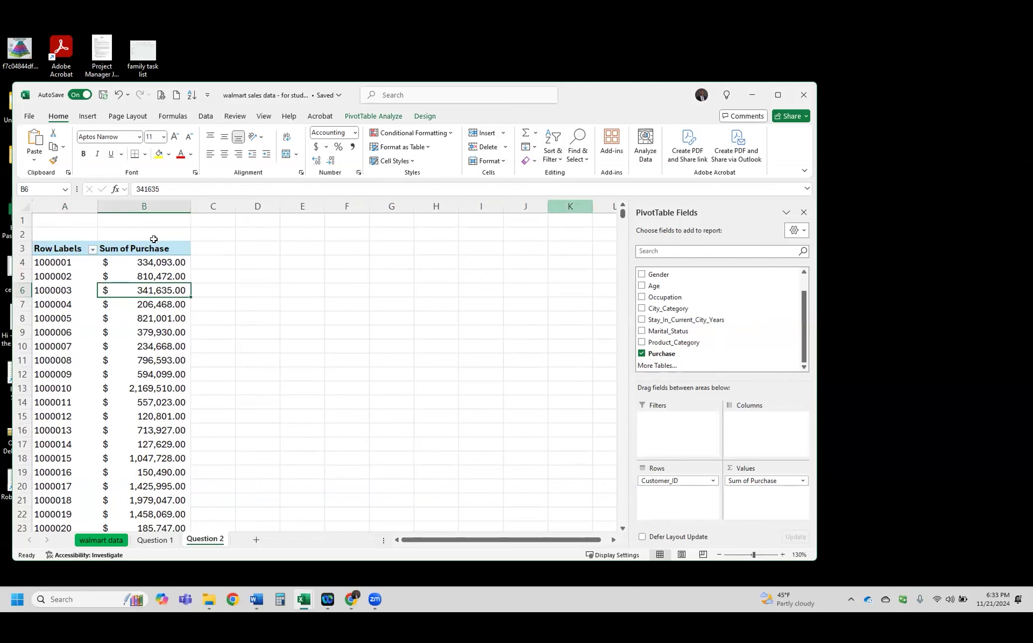
pyautogui.click(54, 264)
pyautogui.scroll(-20, 145, 391)
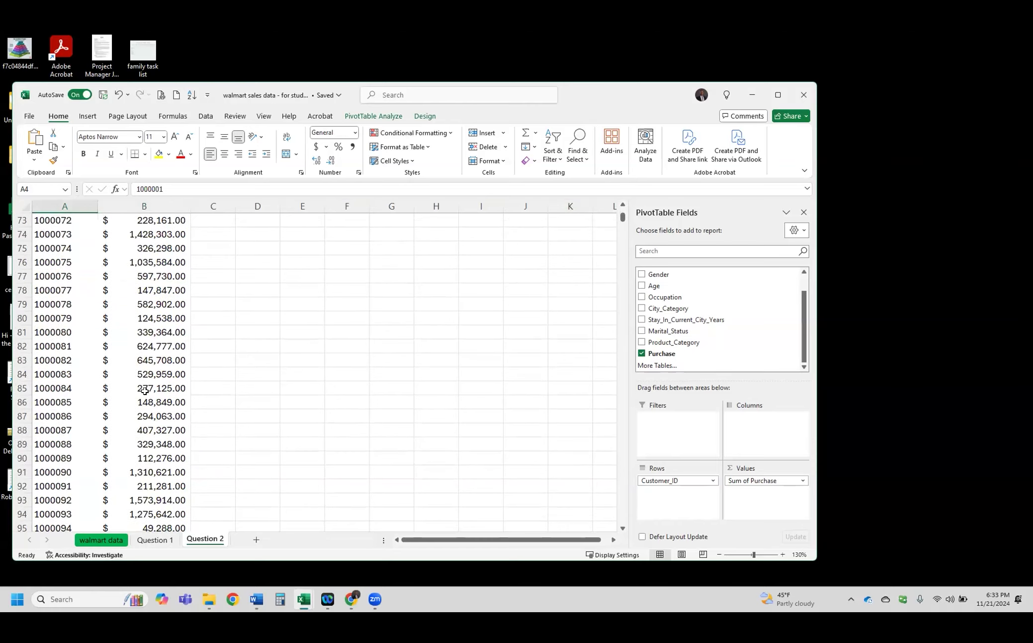
# Review the Question 2 pivot table down to the last customer ID and grand total, and return to the first customer's purchase sum
pyautogui.scroll(-6, 167, 385)
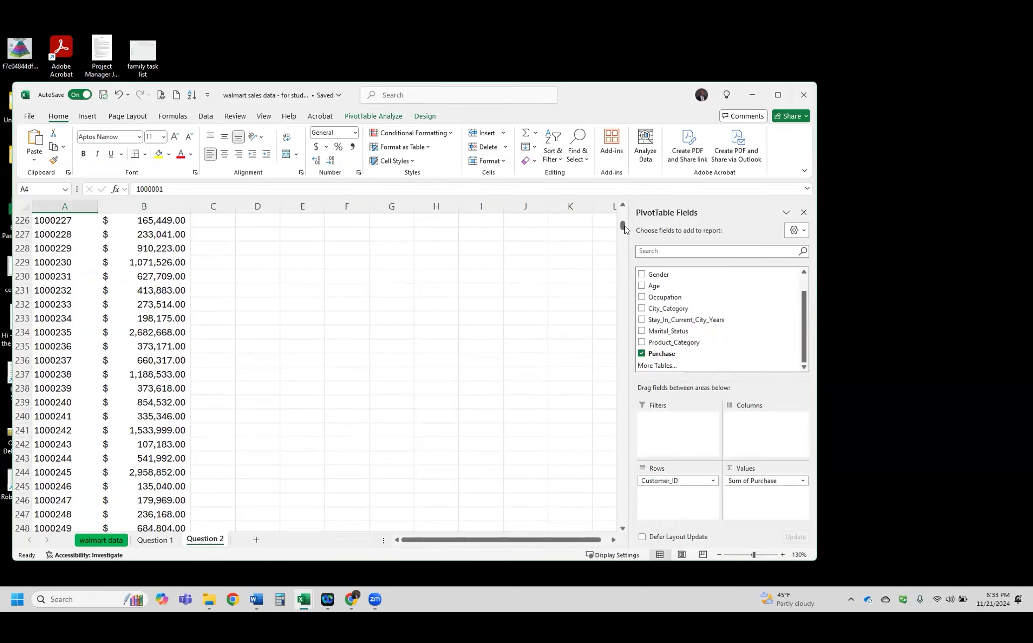
pyautogui.moveTo(622, 224); pyautogui.dragTo(623, 527)
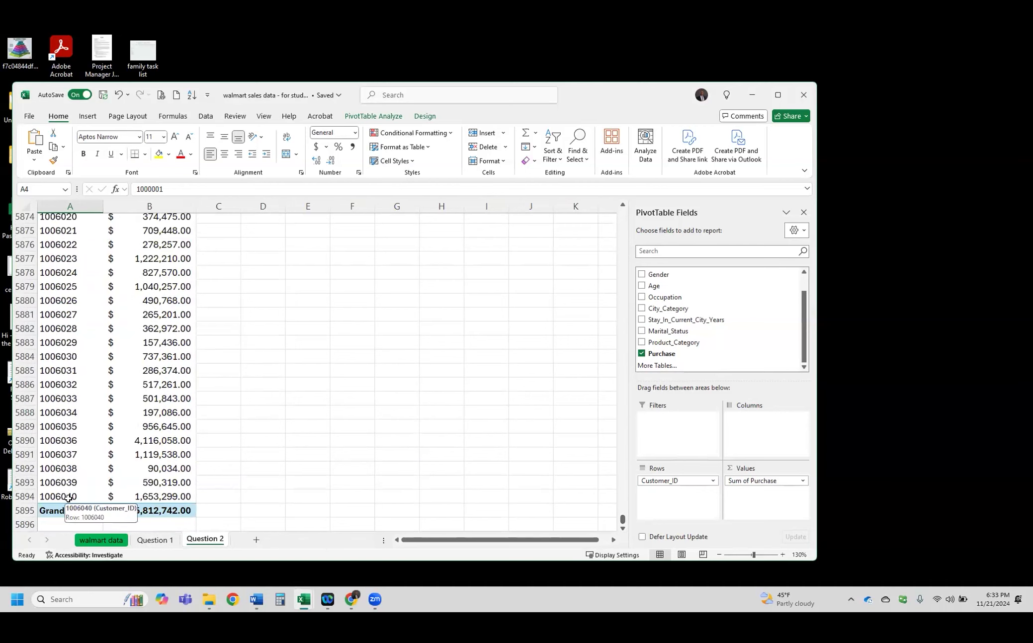
pyautogui.moveTo(623, 521); pyautogui.dragTo(623, 456)
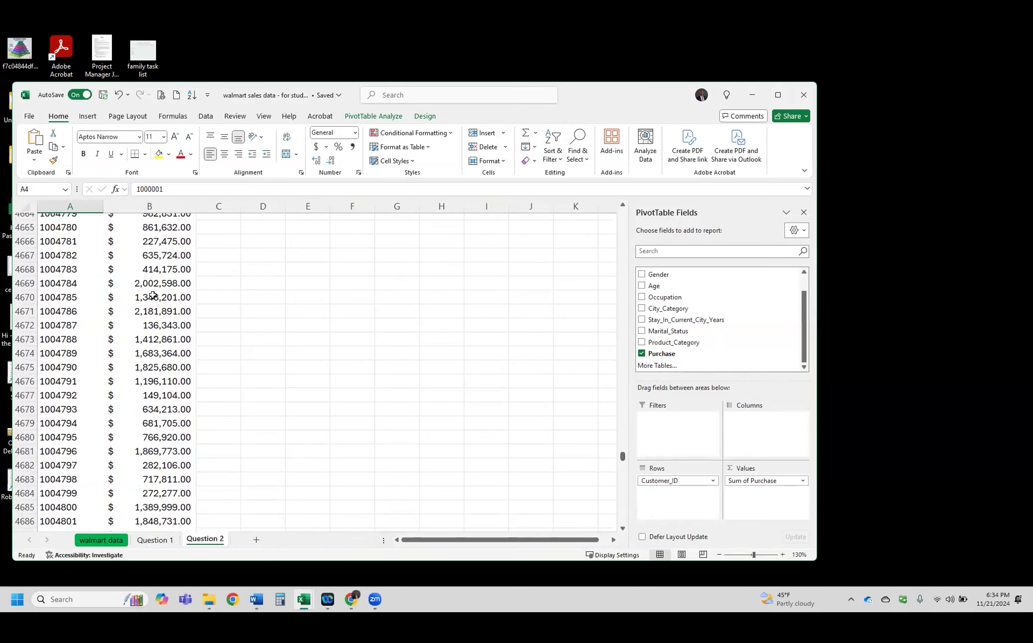
pyautogui.moveTo(623, 455); pyautogui.dragTo(623, 211)
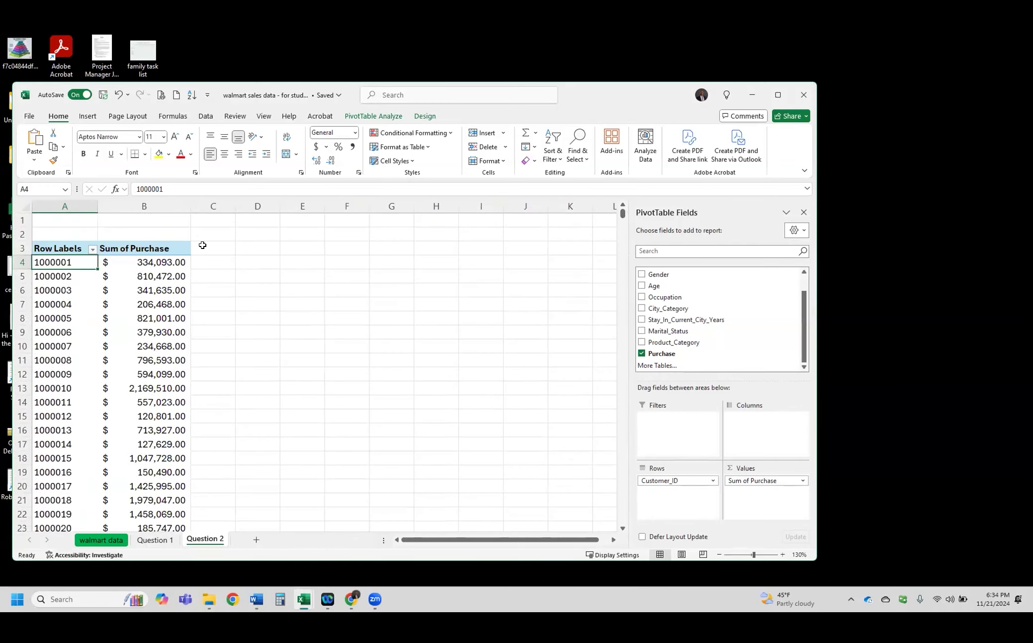
pyautogui.moveTo(139, 304)
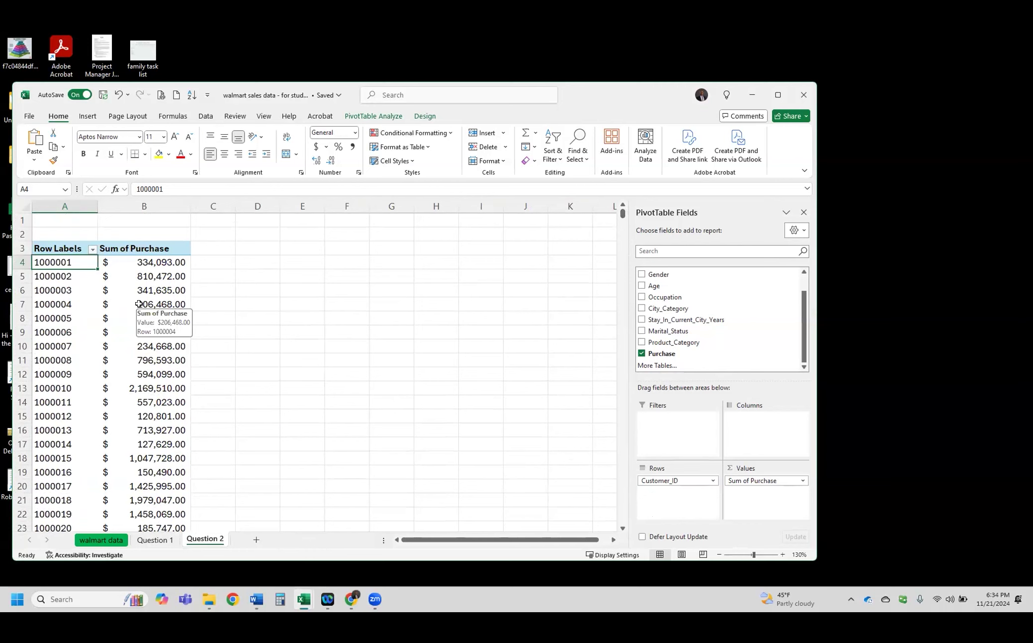
pyautogui.click(163, 262)
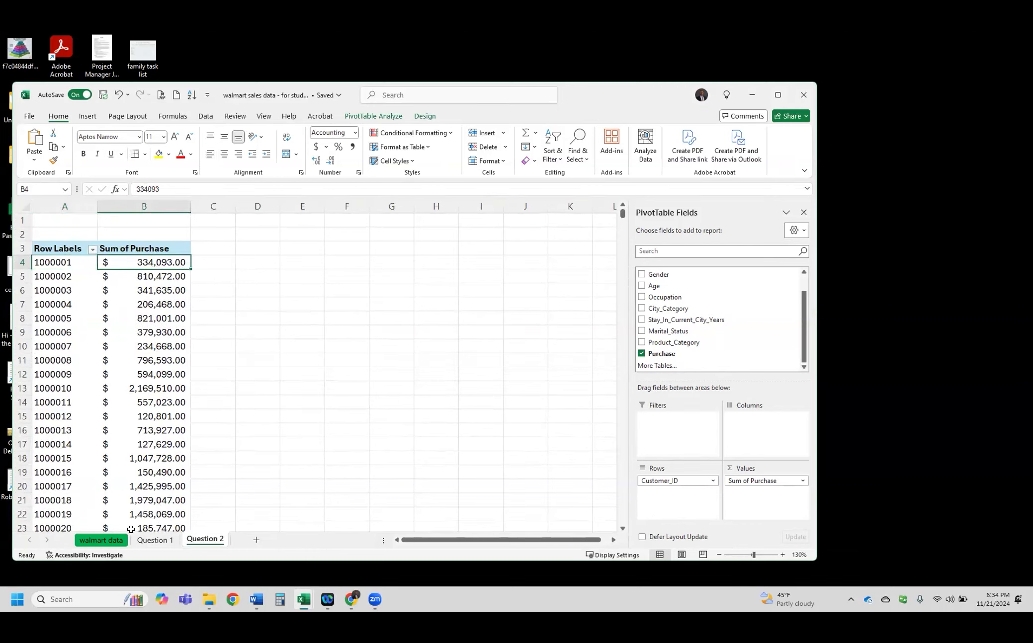
pyautogui.moveTo(139, 375)
# Try sorting the pivot table's customer IDs from largest to smallest and back from smallest to largest
pyautogui.click(92, 249)
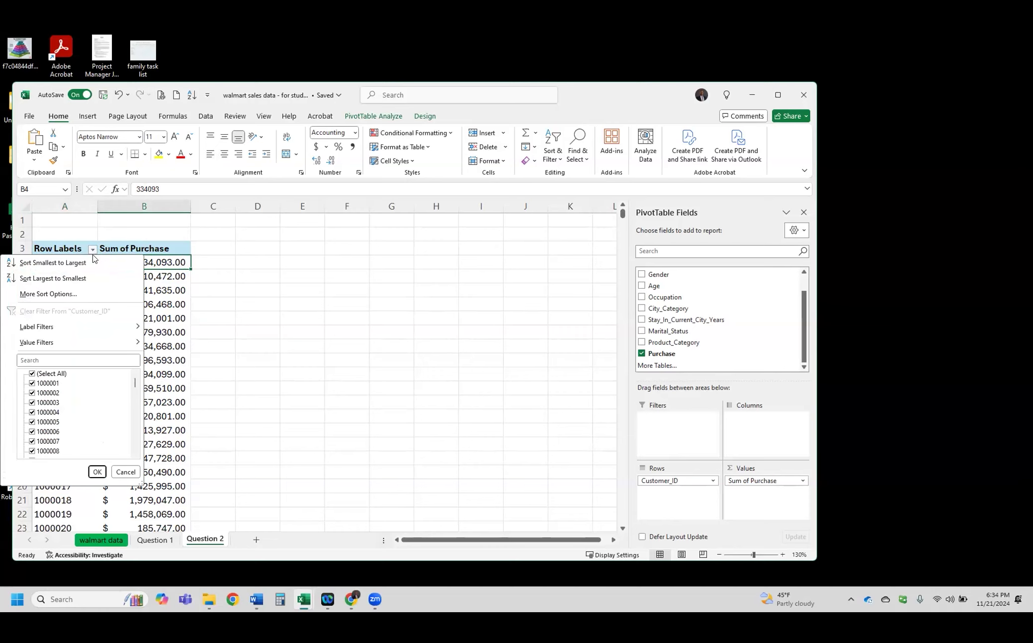
pyautogui.click(65, 280)
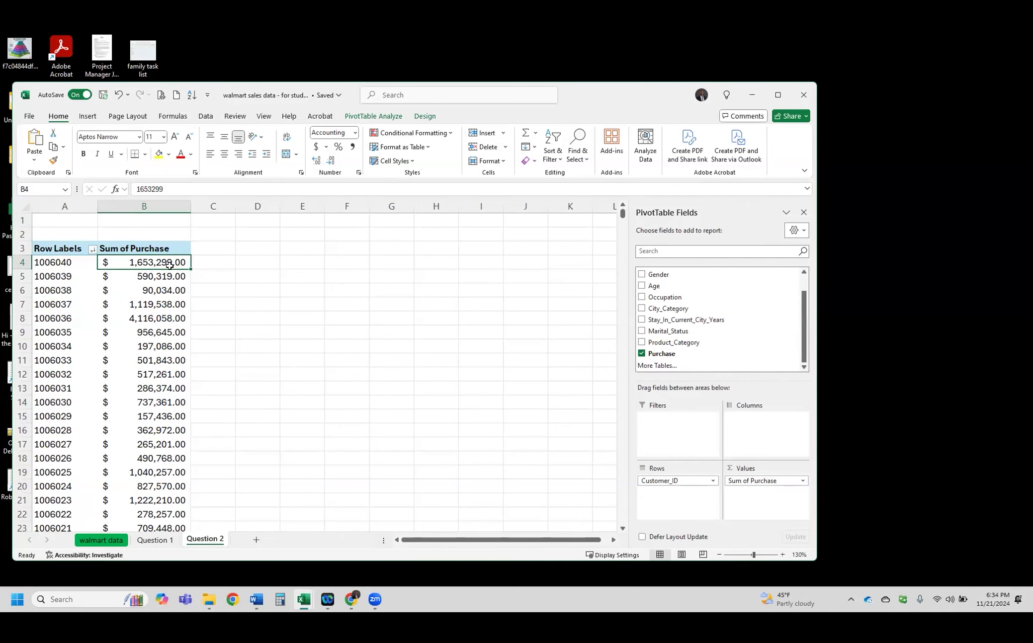
pyautogui.click(92, 250)
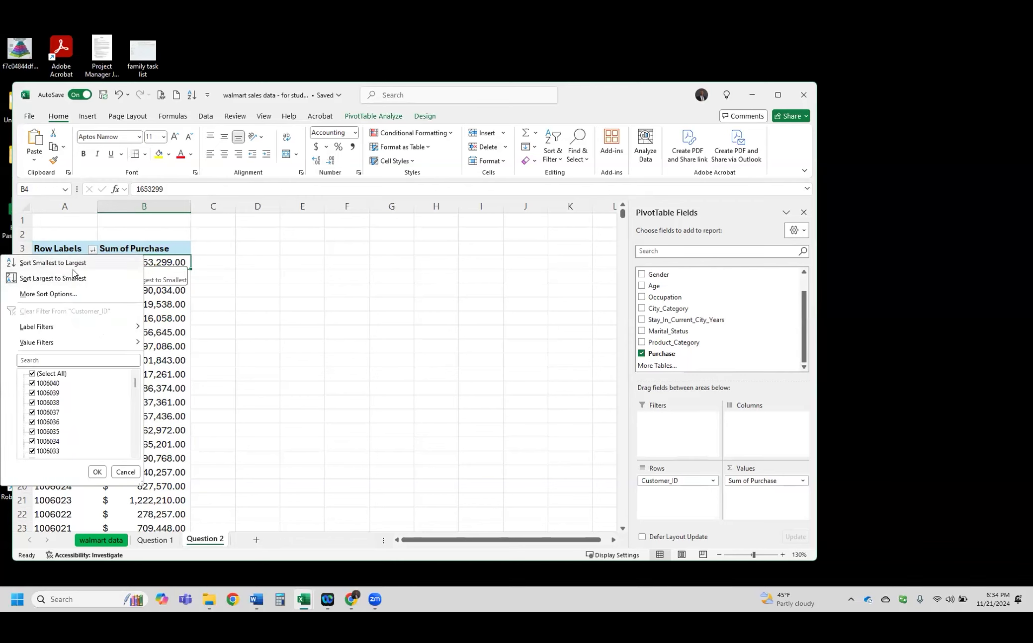
pyautogui.click(69, 262)
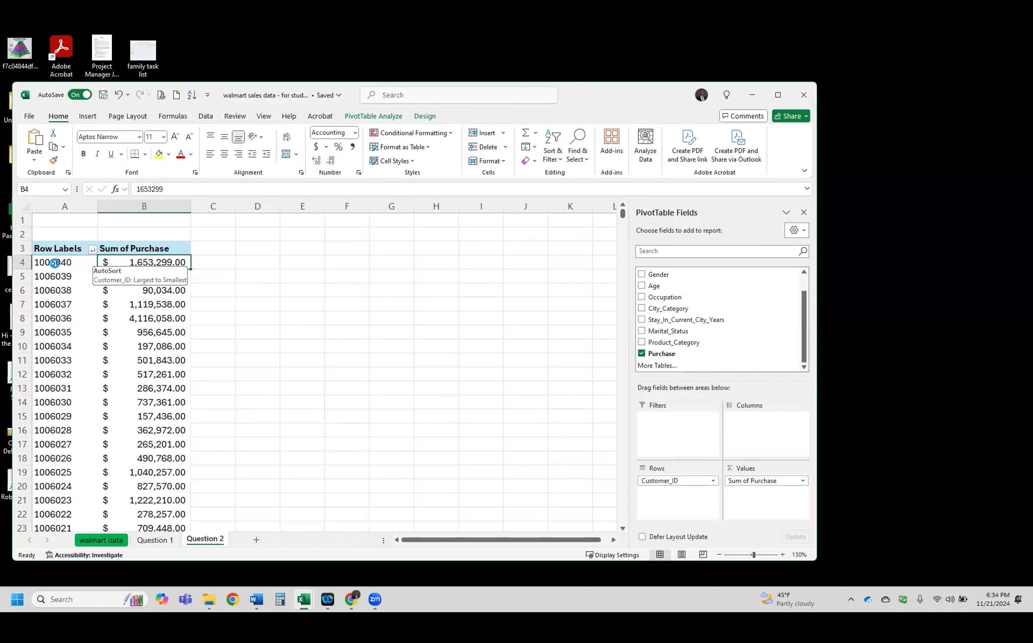
pyautogui.click(92, 250)
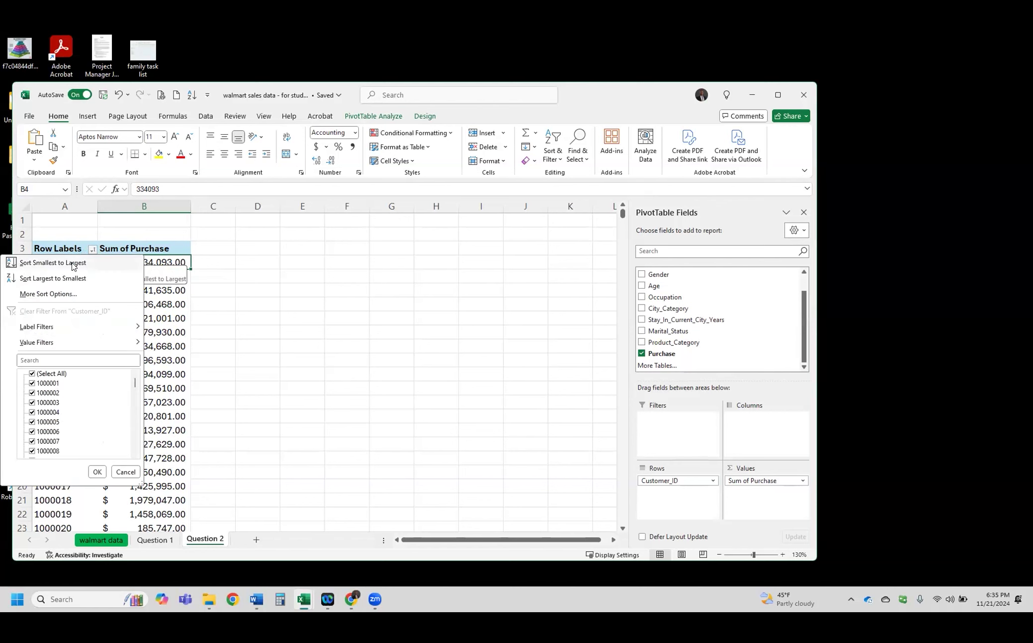
pyautogui.click(69, 264)
pyautogui.click(59, 263)
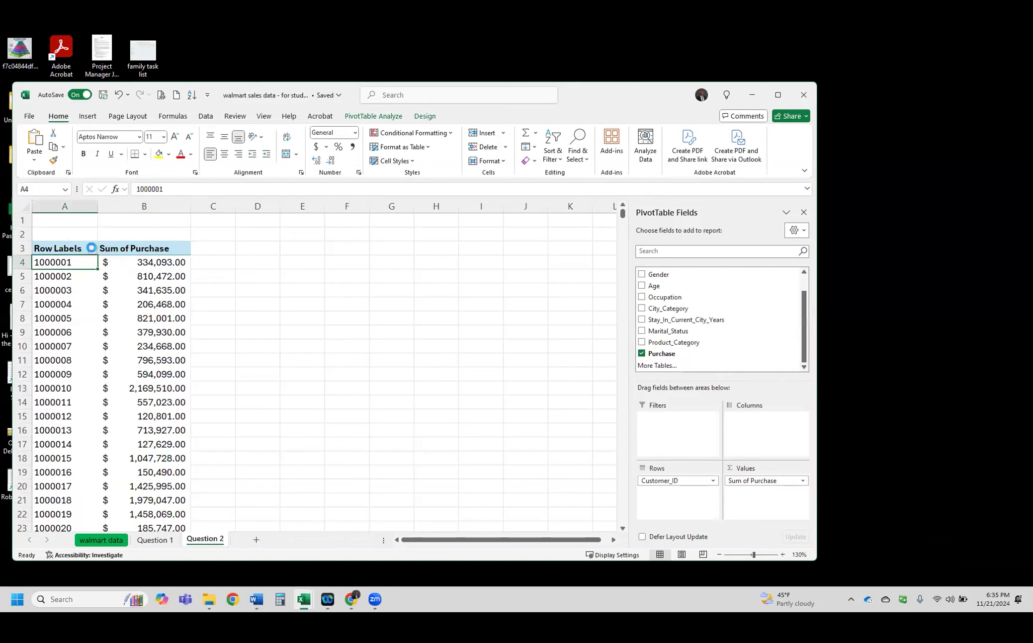
# Sort the pivot table's customer IDs in descending order by Sum of Purchase
pyautogui.click(93, 251)
pyautogui.click(63, 275)
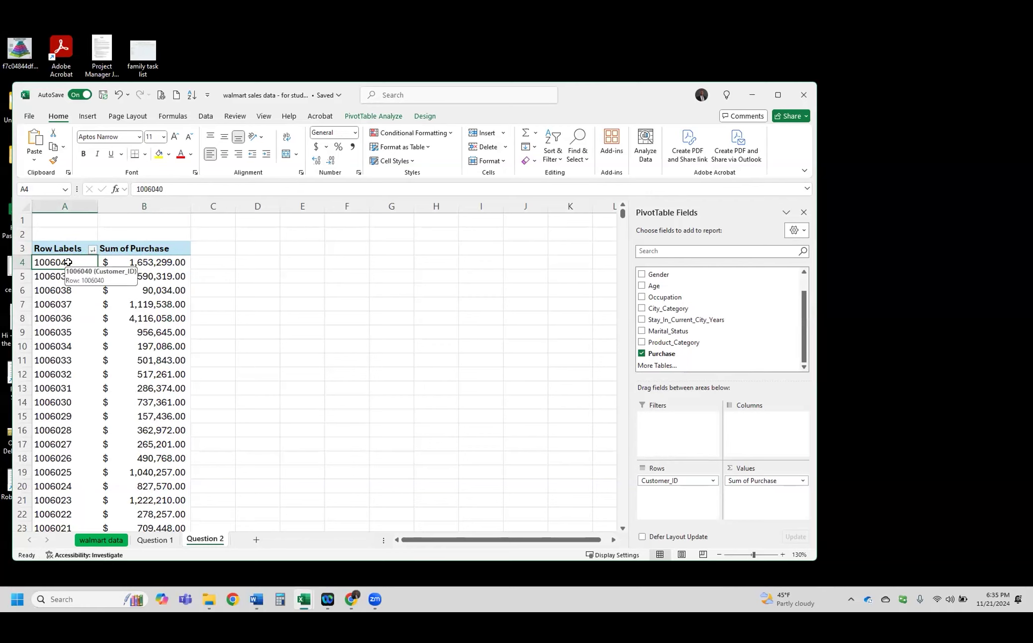
pyautogui.click(92, 250)
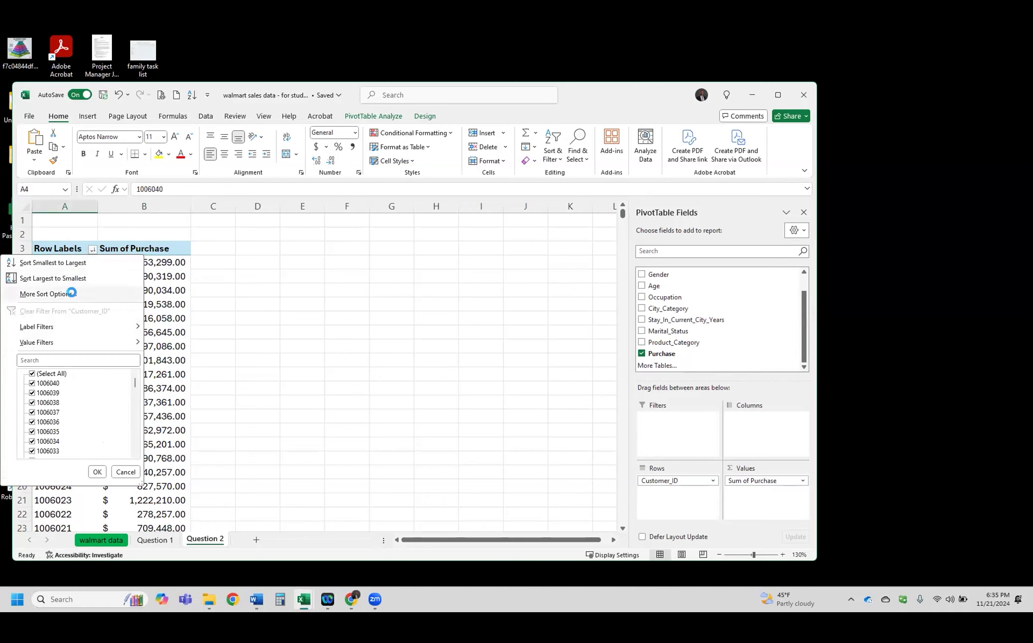
pyautogui.click(73, 294)
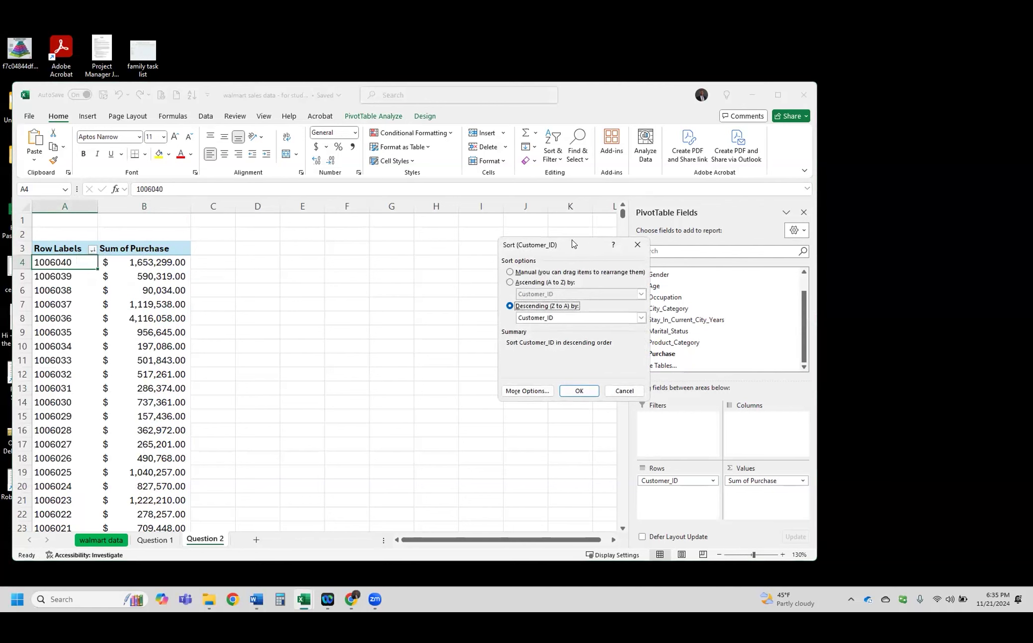
pyautogui.moveTo(572, 244); pyautogui.dragTo(279, 251)
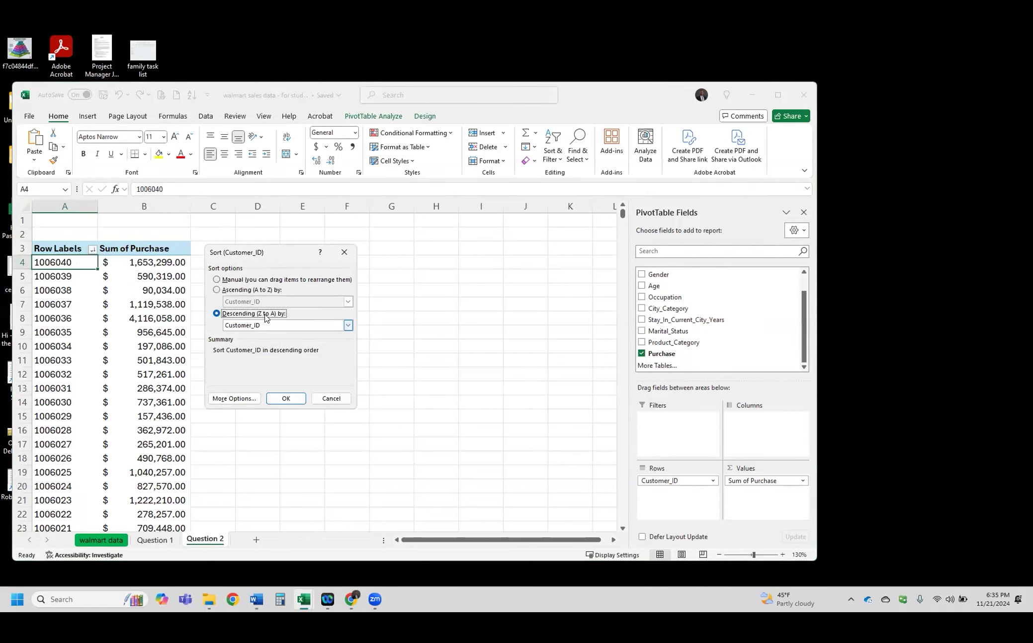
pyautogui.click(248, 329)
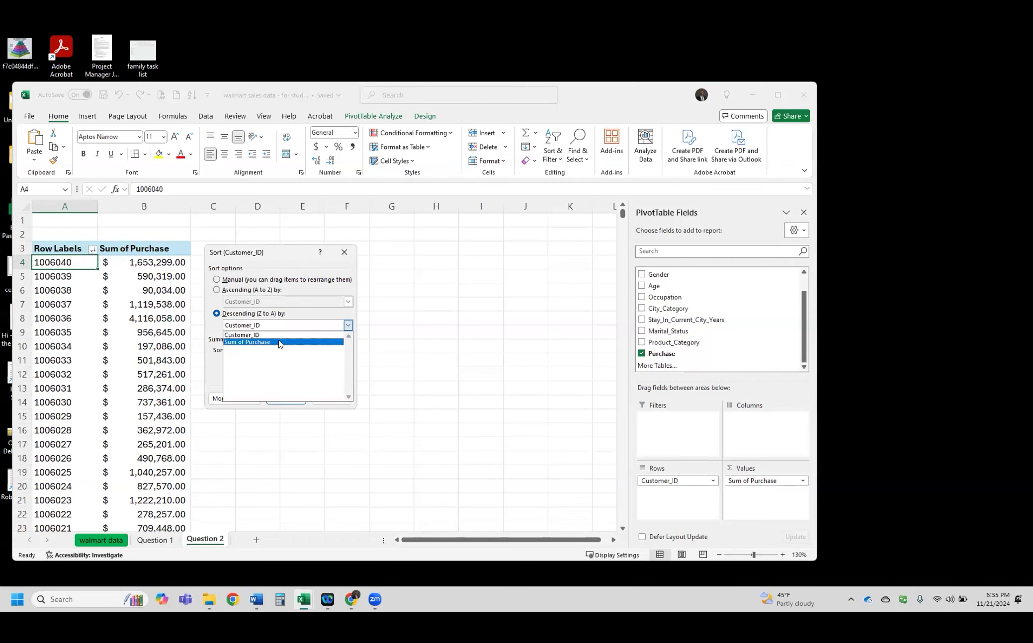
pyautogui.click(279, 342)
pyautogui.click(287, 398)
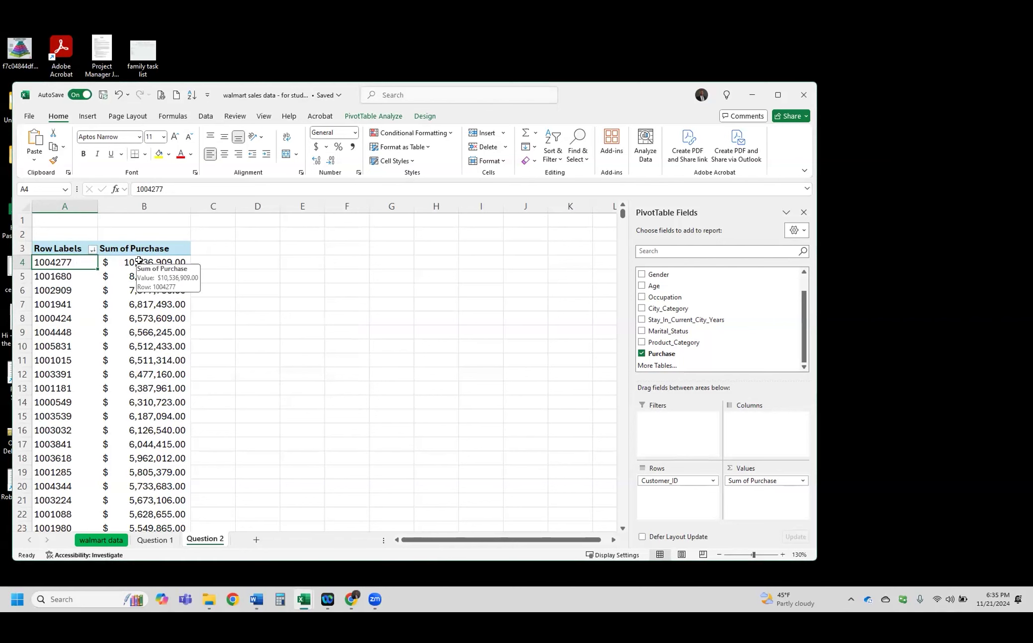
# Examine the sorted purchase sums, enlarging the sheet and highlighting the three biggest-spending customers in A4:B6
pyautogui.moveTo(159, 262); pyautogui.dragTo(148, 460)
pyautogui.moveTo(142, 345)
pyautogui.mouseDown()
pyautogui.moveTo(144, 362)
pyautogui.moveTo(143, 341)
pyautogui.mouseUp()
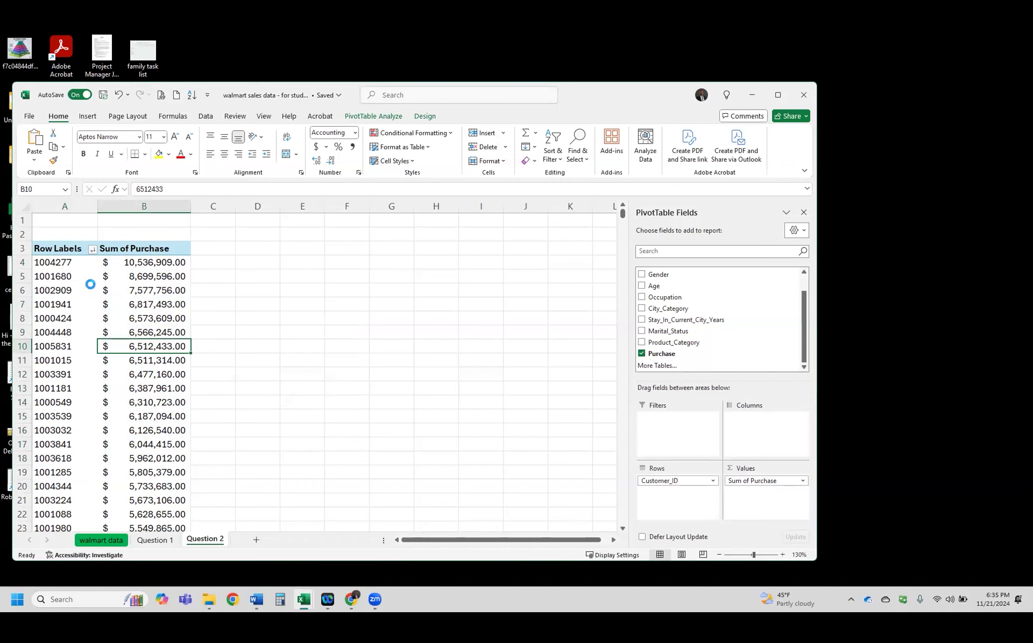
pyautogui.scroll(1, 89, 287)
pyautogui.scroll(1, 145, 294)
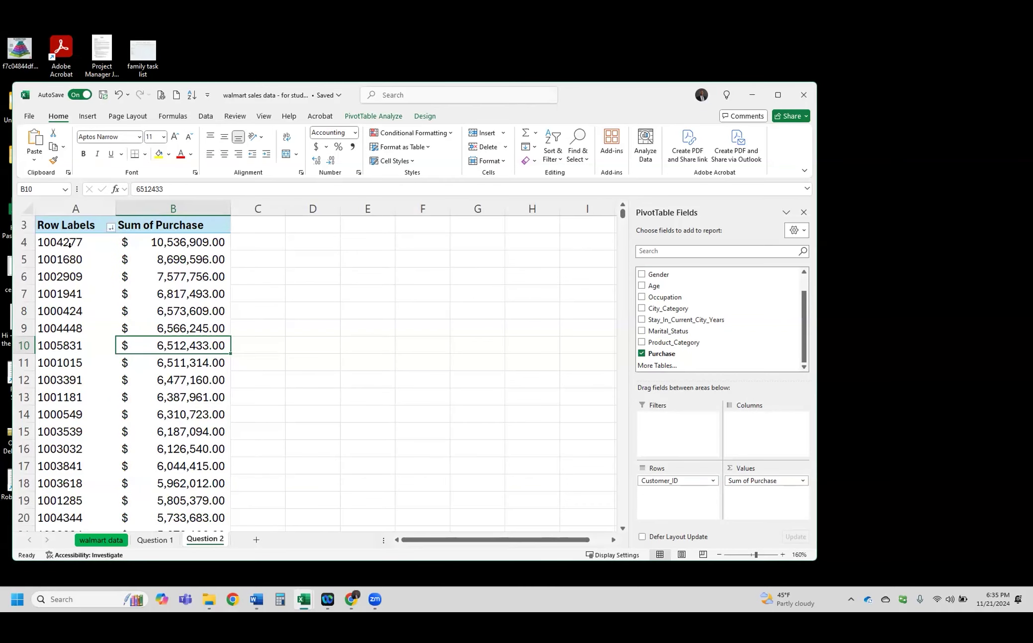
pyautogui.click(94, 245)
pyautogui.moveTo(111, 249); pyautogui.dragTo(175, 278)
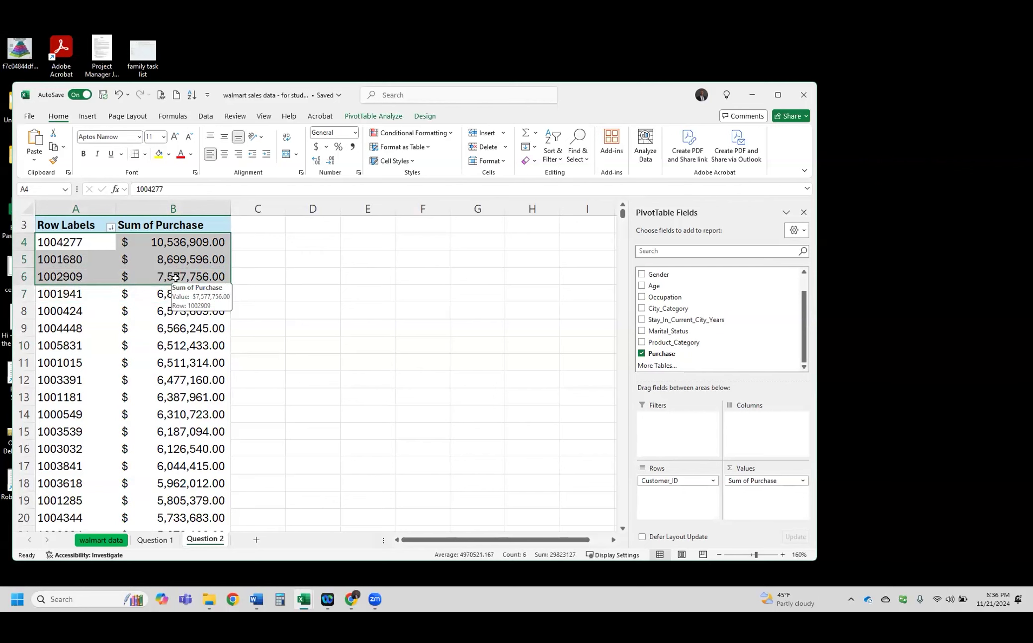
pyautogui.scroll(1, 198, 332)
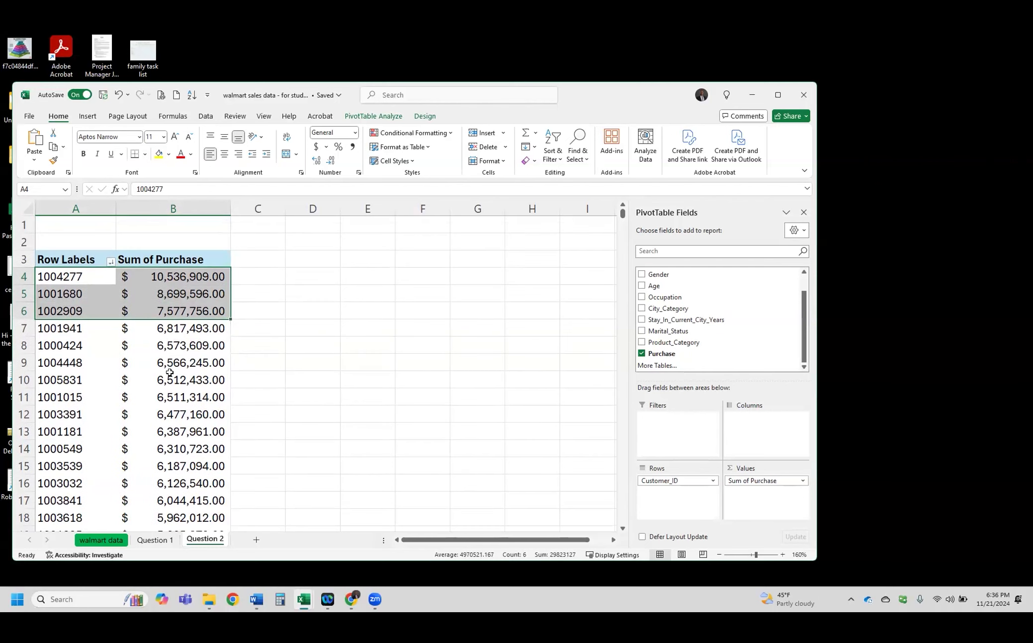
pyautogui.click(171, 340)
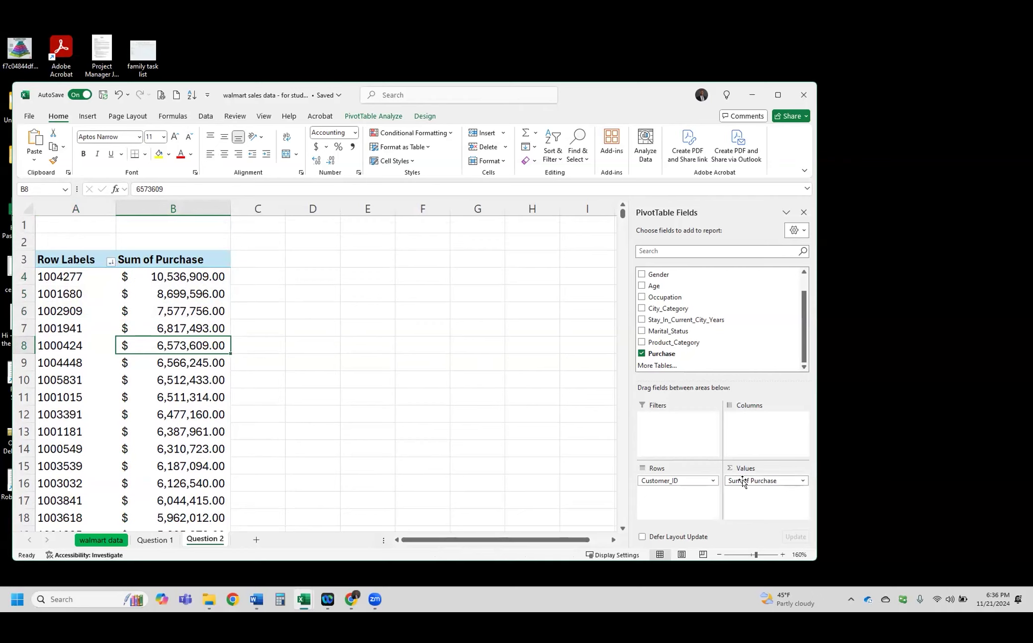
pyautogui.click(804, 482)
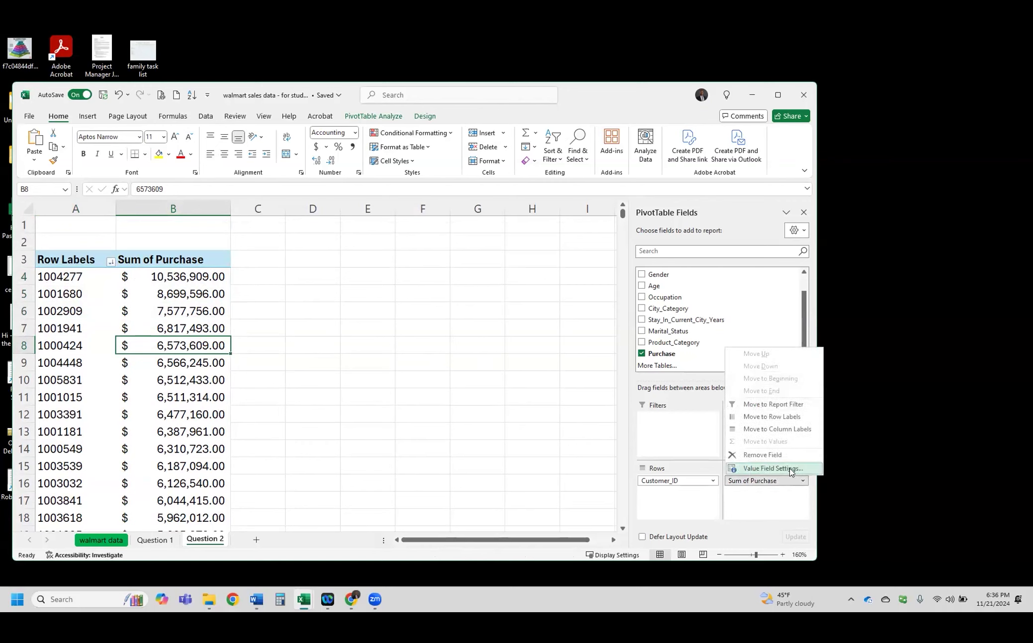
pyautogui.click(773, 469)
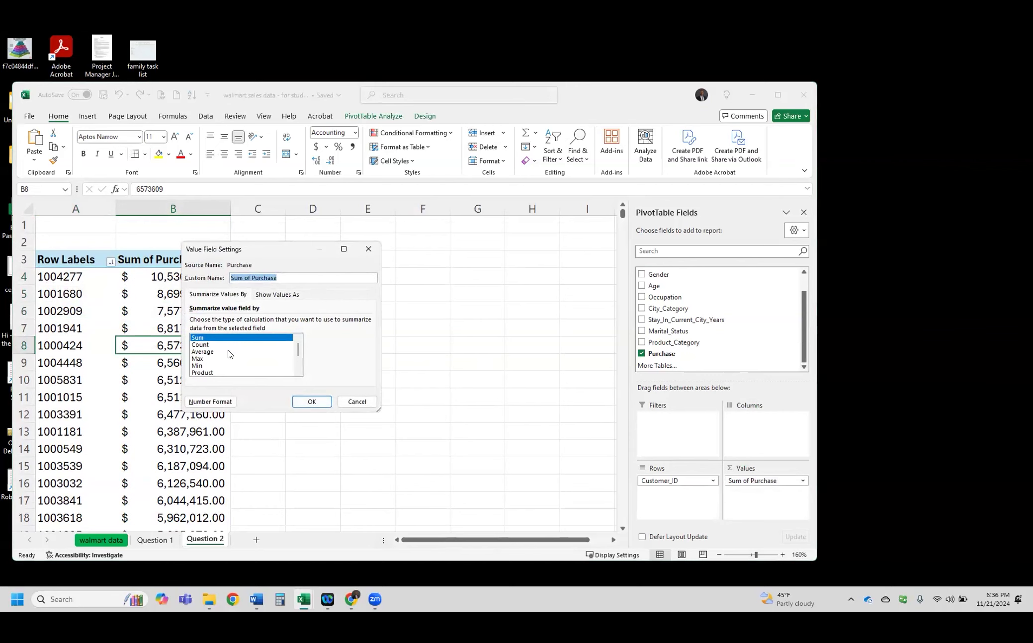
pyautogui.click(275, 296)
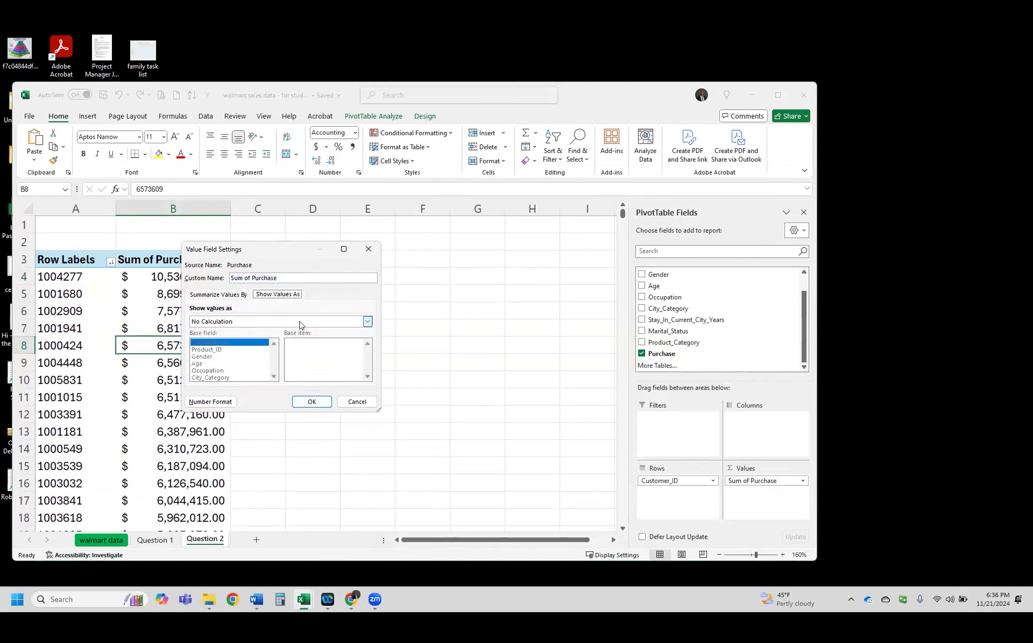
pyautogui.click(196, 294)
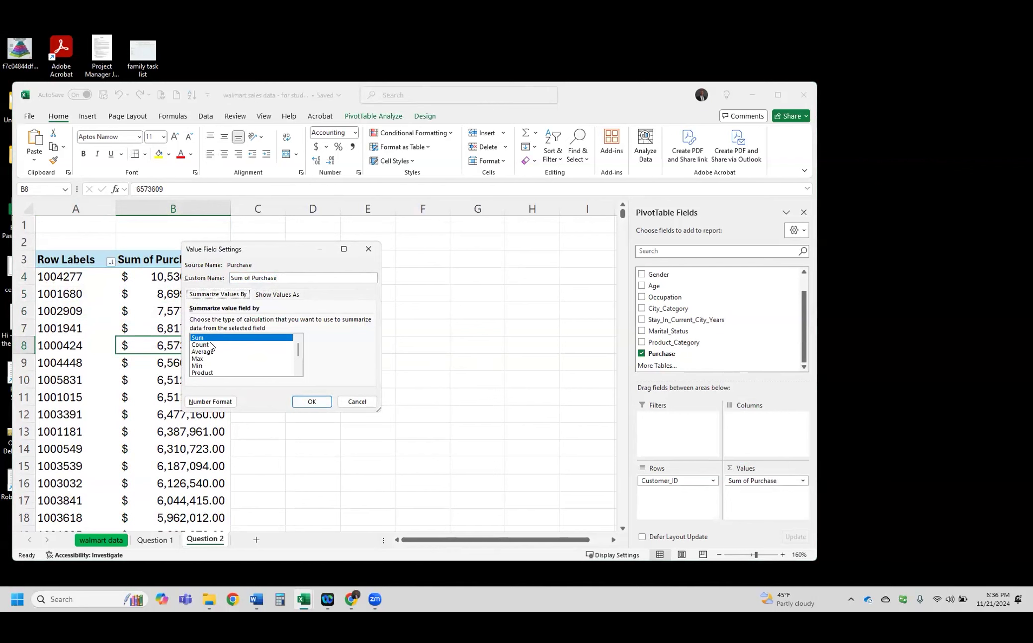
pyautogui.click(267, 295)
pyautogui.click(368, 321)
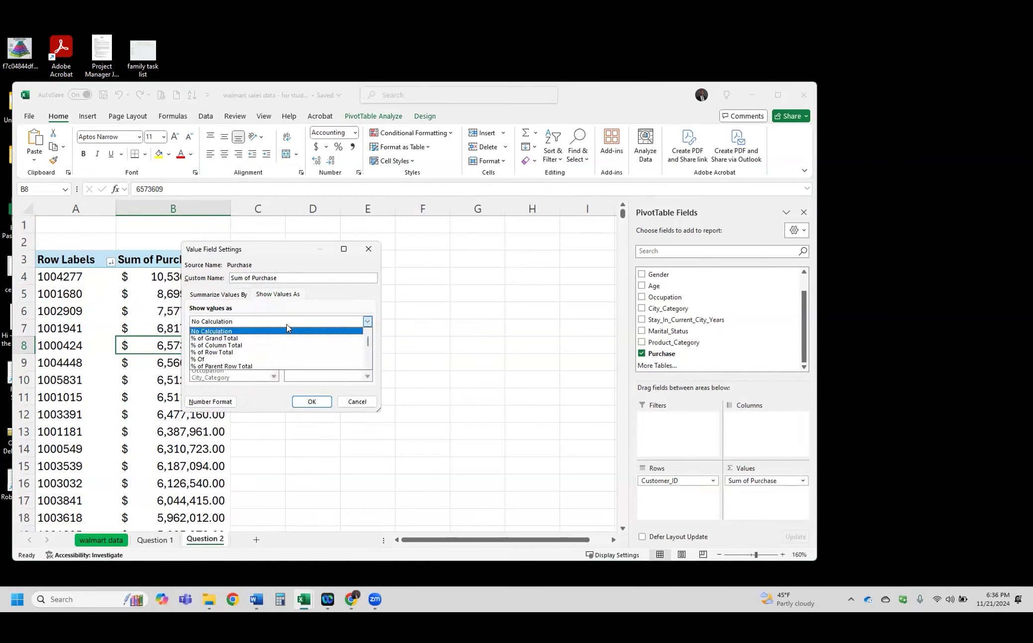
pyautogui.moveTo(367, 340)
pyautogui.mouseDown()
pyautogui.moveTo(367, 356)
pyautogui.moveTo(367, 339)
pyautogui.mouseUp()
pyautogui.click(356, 402)
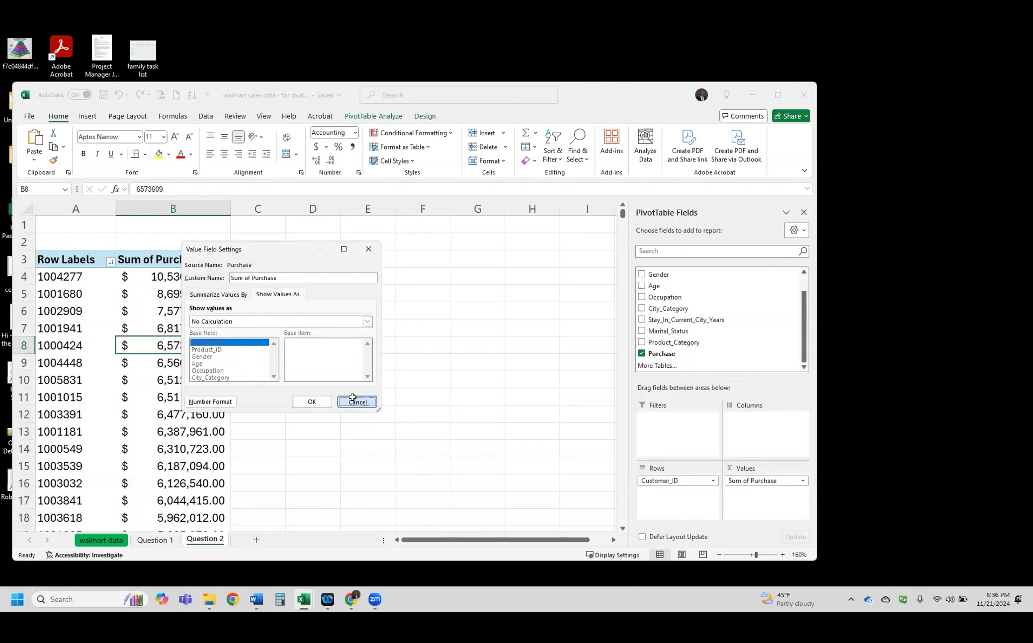
pyautogui.click(356, 402)
# Filter the pivot table's customer IDs to the top 3 items by Sum of Purchase
pyautogui.click(113, 262)
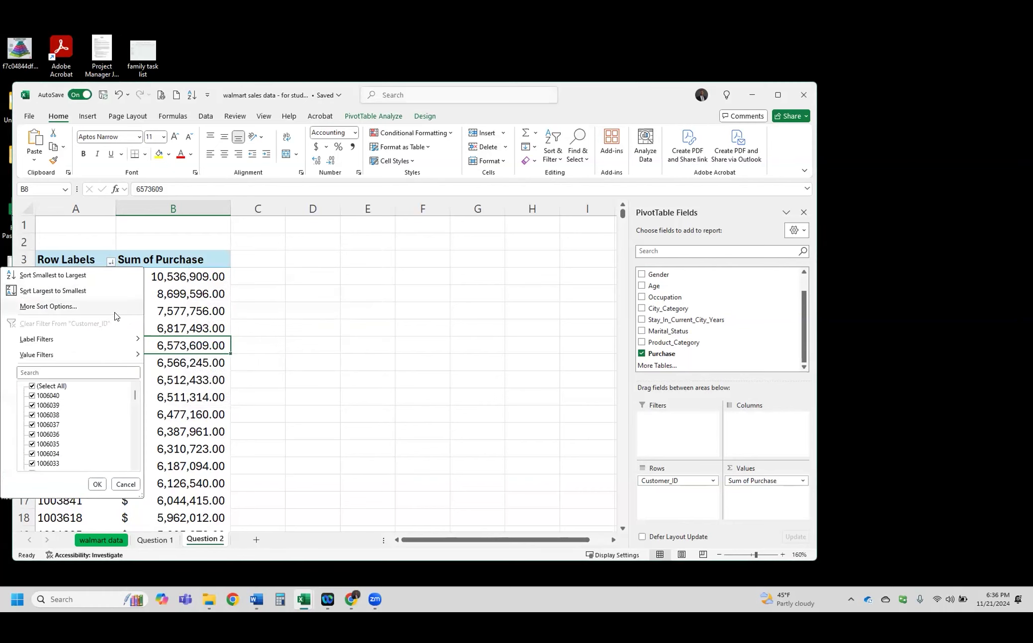
pyautogui.moveTo(121, 354)
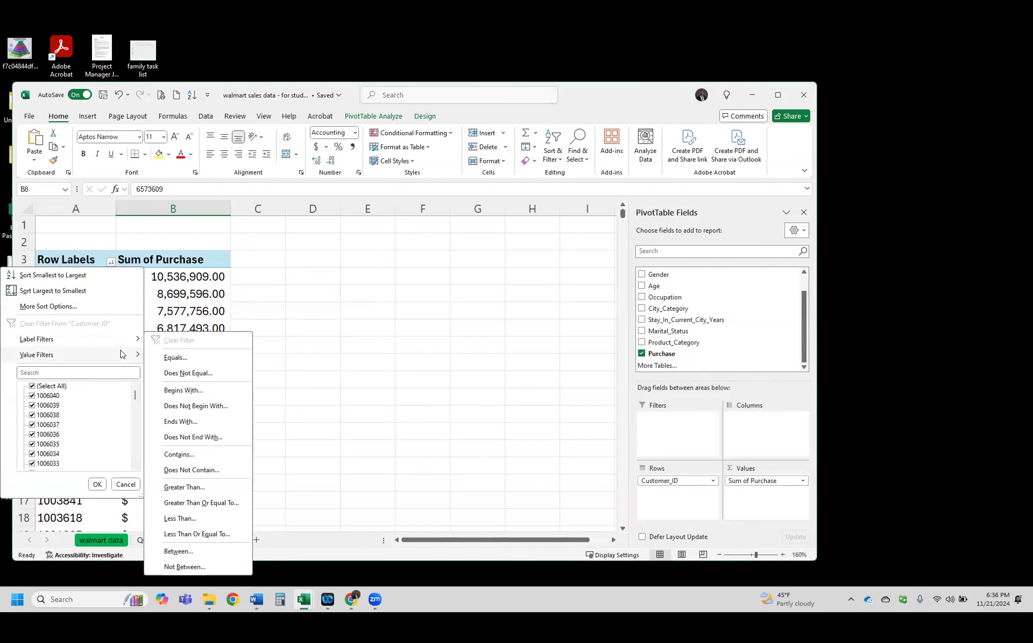
pyautogui.click(383, 243)
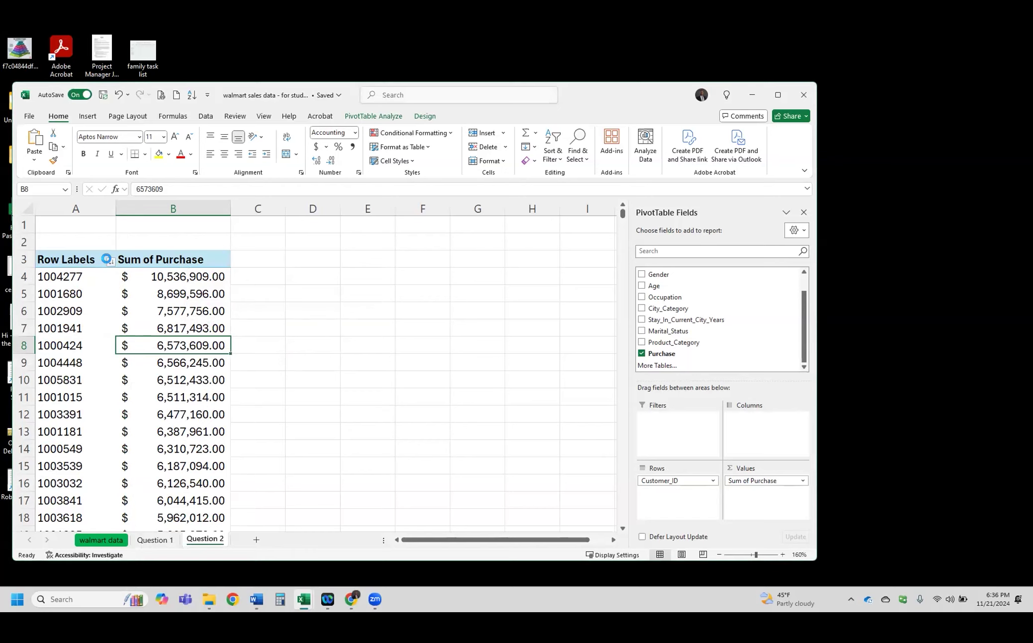
pyautogui.click(111, 261)
pyautogui.moveTo(112, 354)
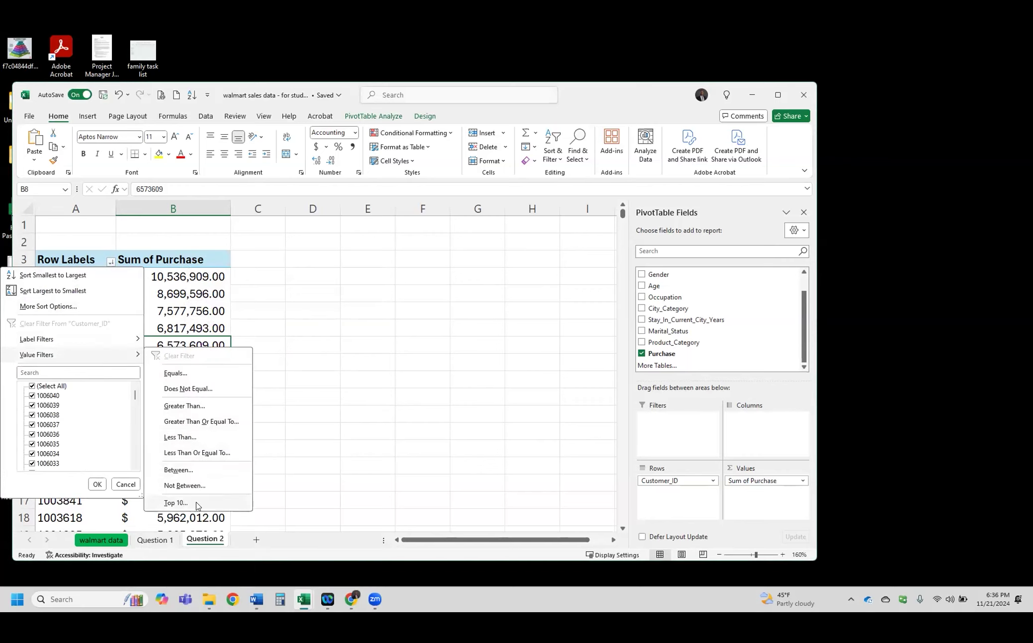
pyautogui.click(176, 502)
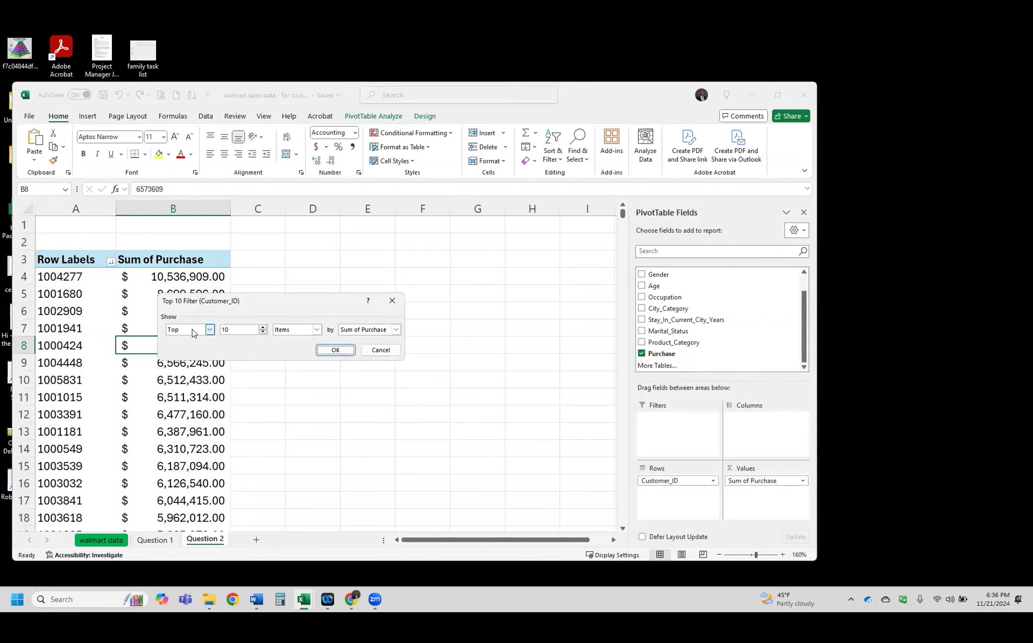
pyautogui.click(264, 333)
pyautogui.click(264, 333)
pyautogui.click(263, 333)
pyautogui.click(333, 350)
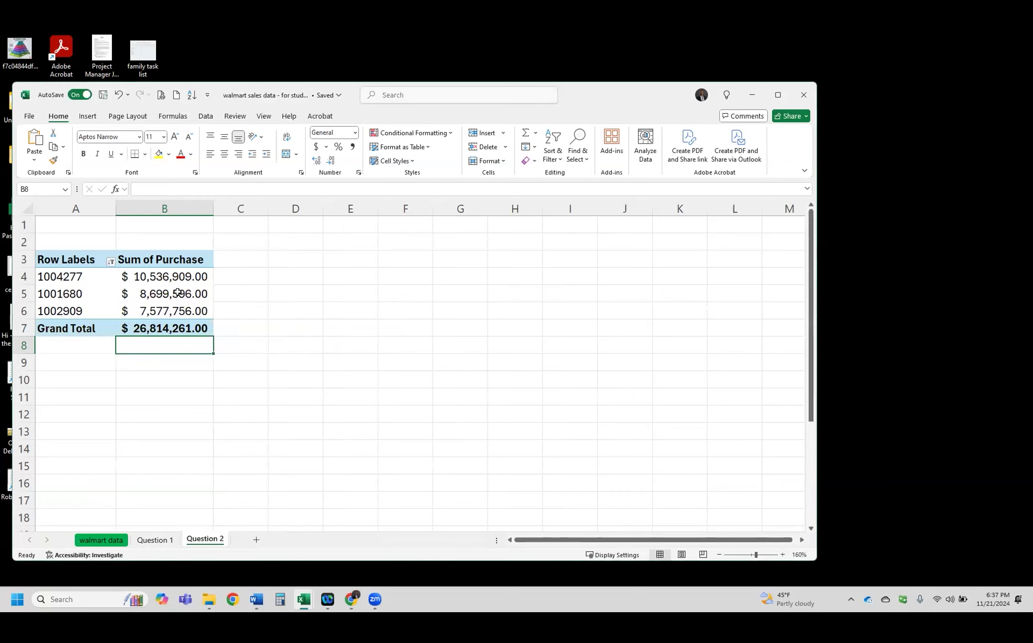
# Reopen the Top 10 filter on the customer IDs, try adjusting the item count, and reapply it with the top 3 items by Sum of Purchase
pyautogui.click(111, 262)
pyautogui.moveTo(120, 354)
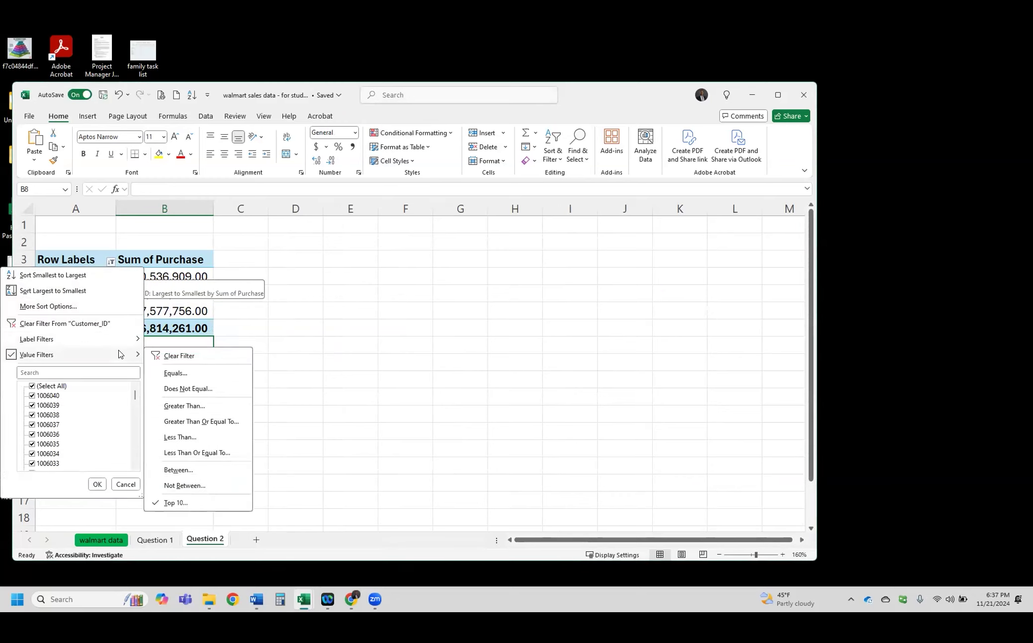
pyautogui.click(186, 504)
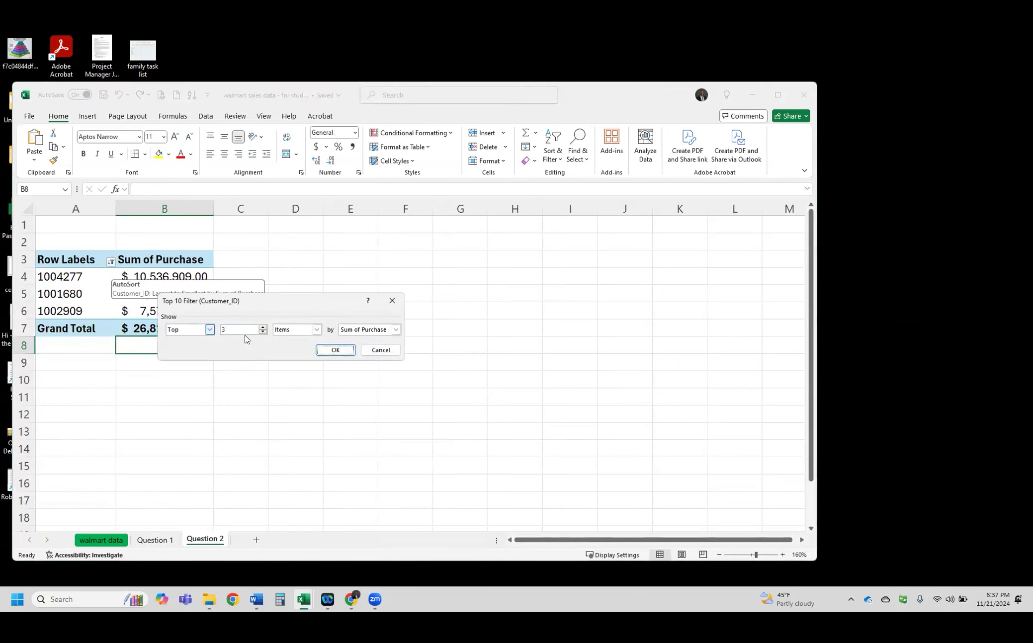
pyautogui.click(262, 328)
pyautogui.click(263, 328)
pyautogui.click(262, 332)
pyautogui.click(263, 333)
pyautogui.click(333, 351)
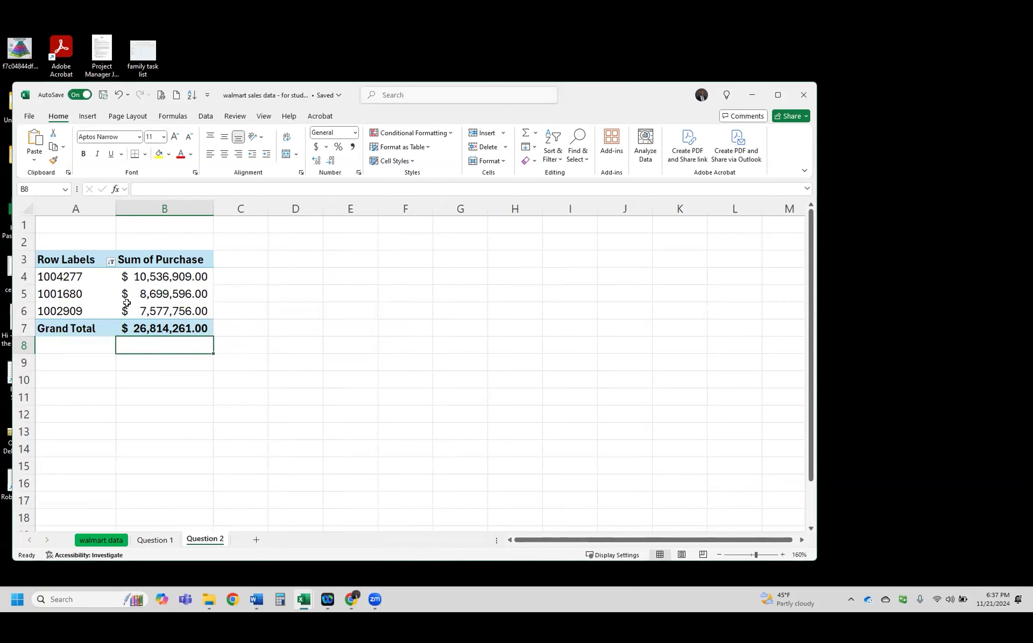
# Examine the top three customers and their purchase sums in A3:B6, comparing them with the source data on the walmart data sheet
pyautogui.moveTo(108, 278); pyautogui.dragTo(164, 311)
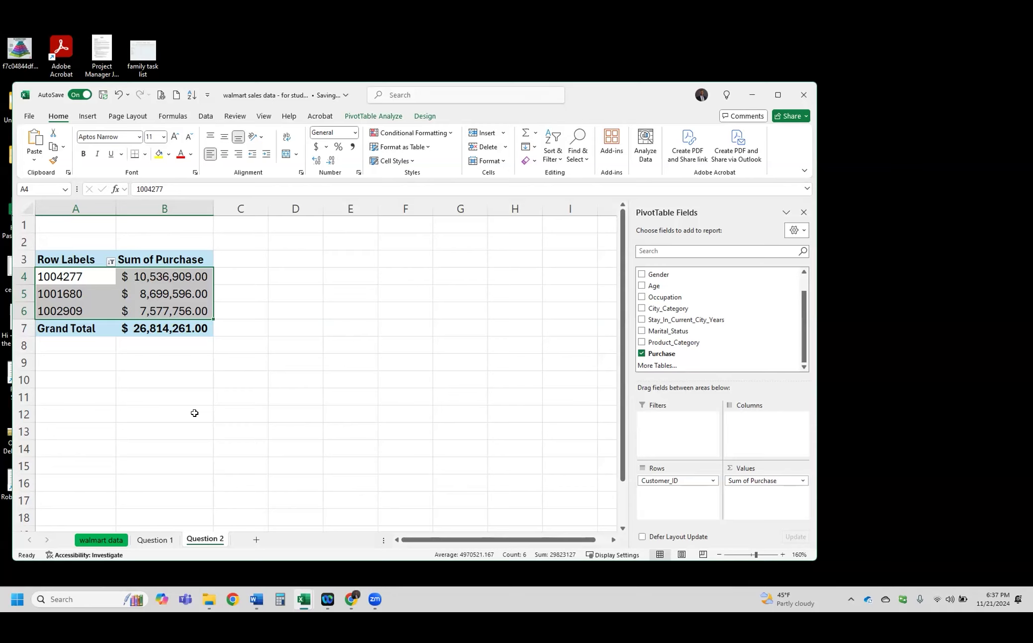
pyautogui.moveTo(86, 276); pyautogui.dragTo(163, 313)
pyautogui.moveTo(100, 264); pyautogui.dragTo(164, 309)
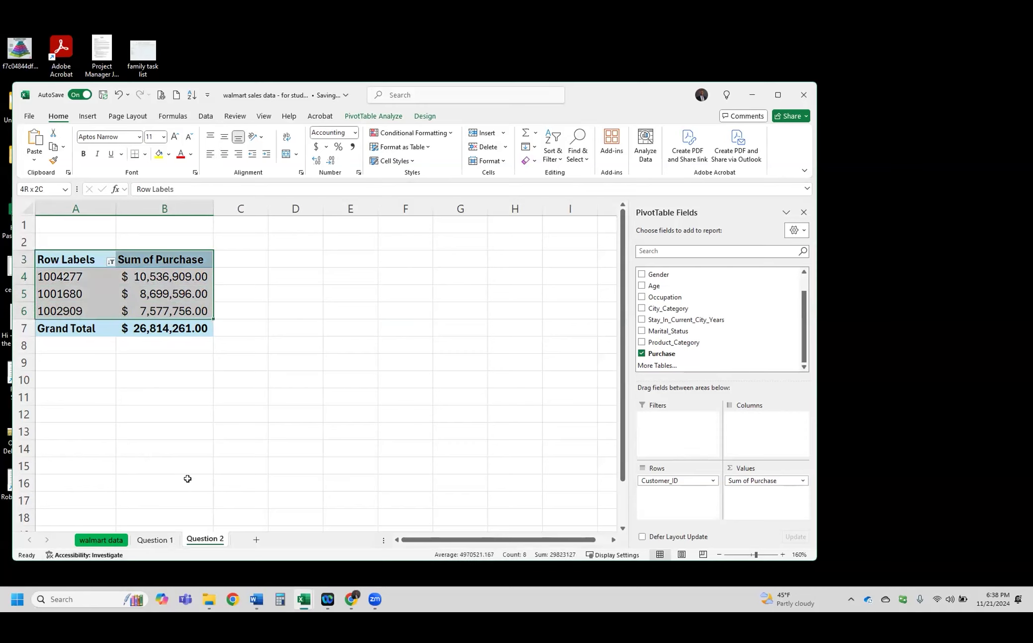
pyautogui.click(111, 541)
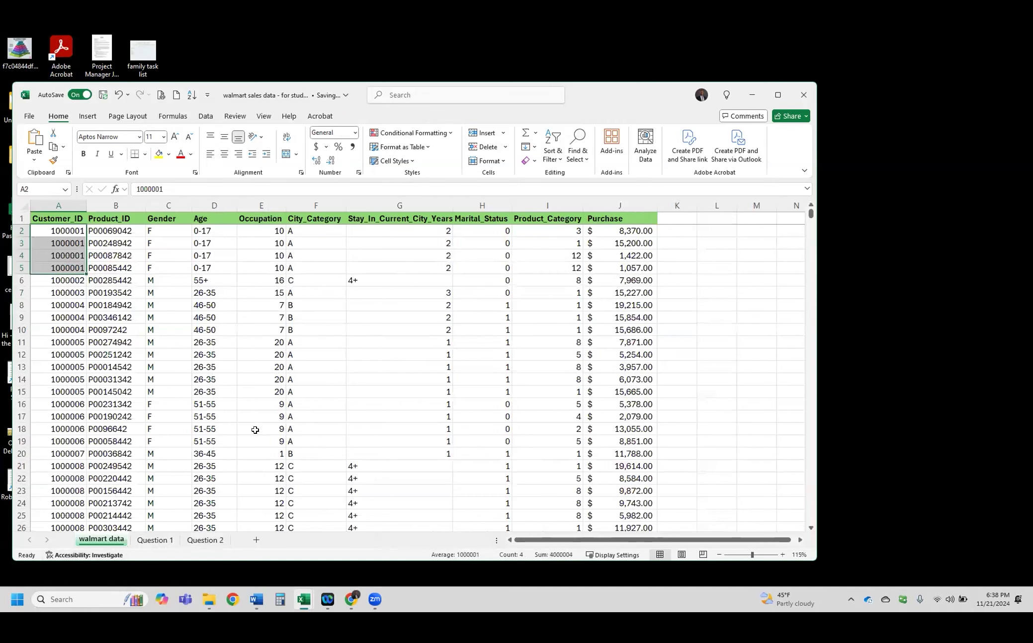
pyautogui.click(205, 541)
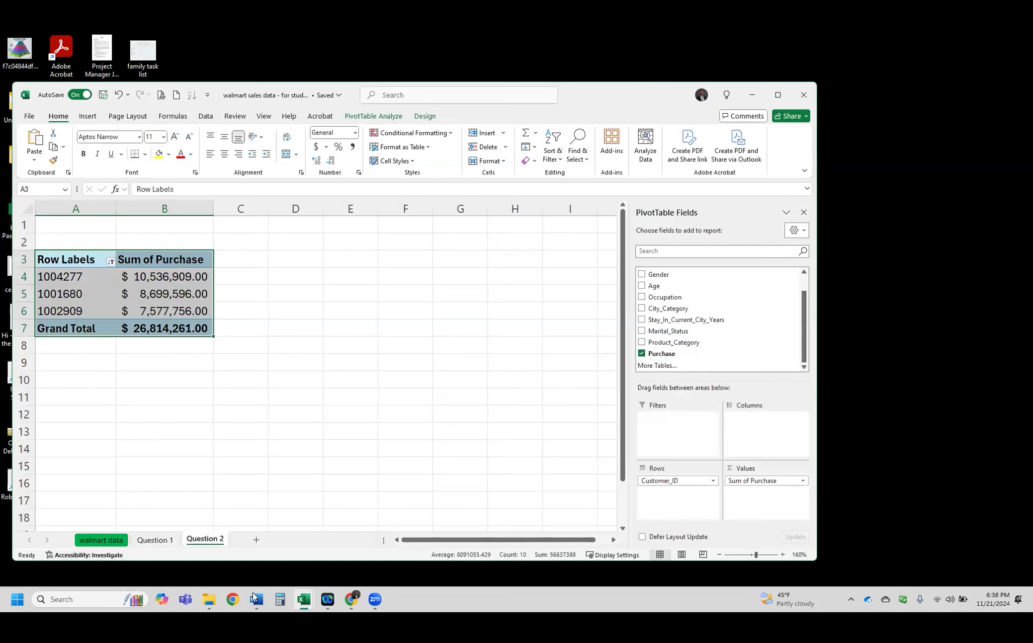
# Copy the three customer IDs in A4:A6 and paste them as text only under question b in the Word document
pyautogui.moveTo(75, 276); pyautogui.dragTo(73, 311)
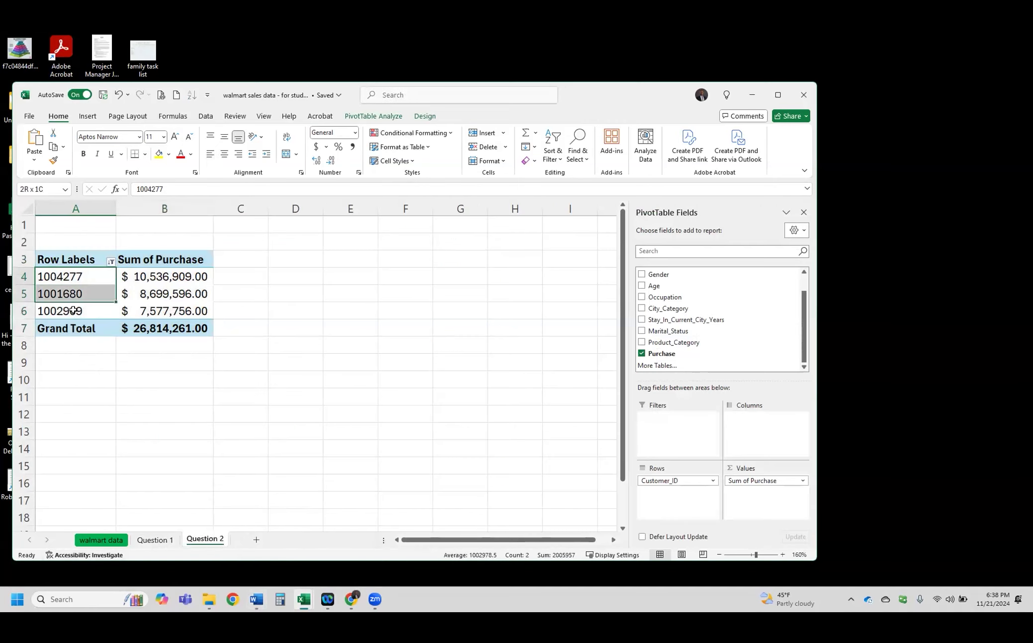
pyautogui.rightClick(73, 310)
pyautogui.click(102, 323)
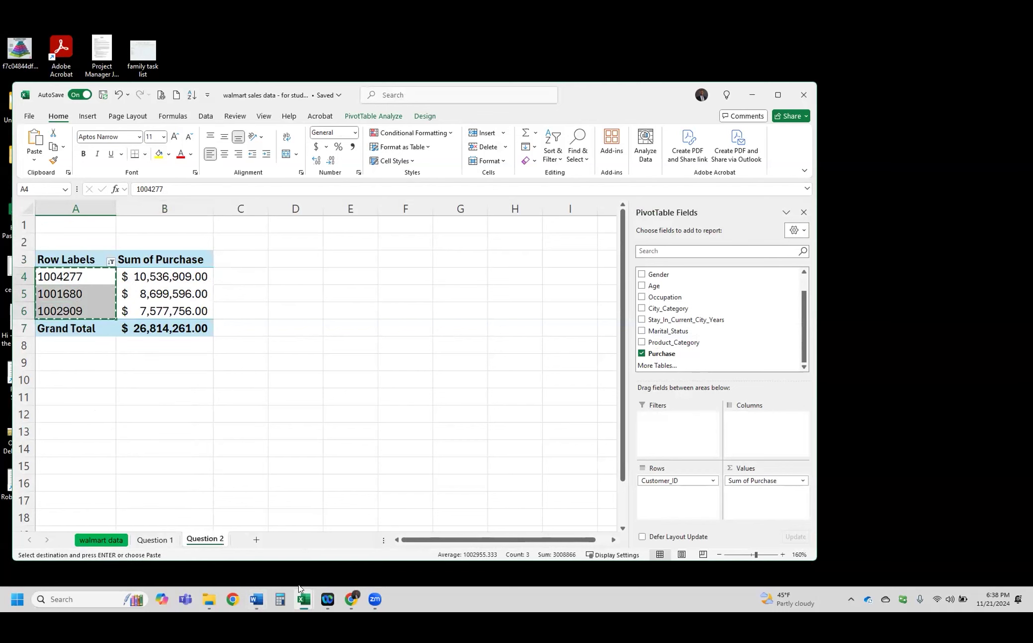
pyautogui.click(257, 599)
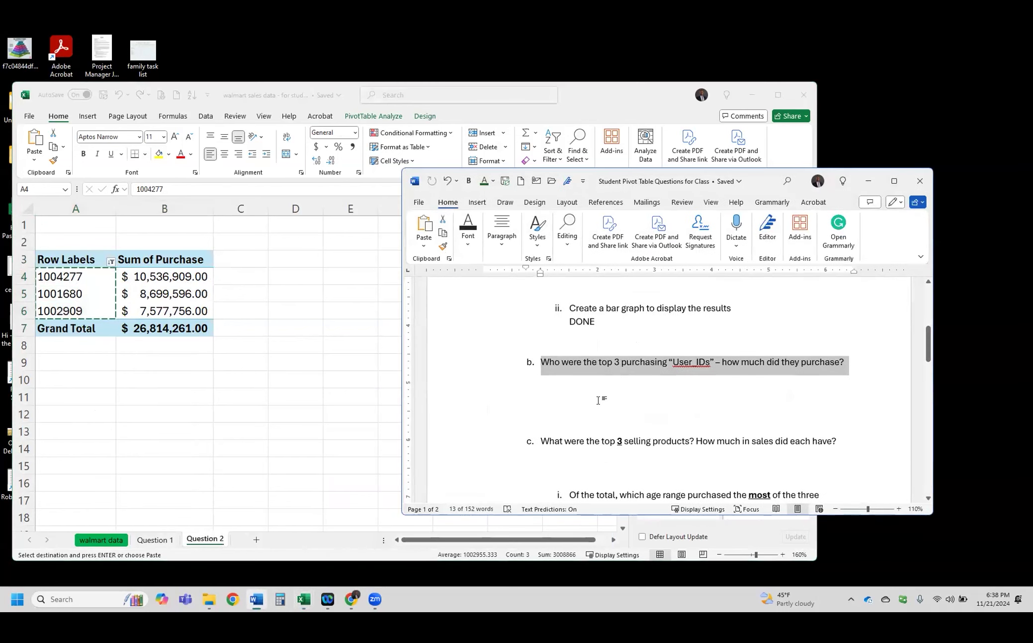
pyautogui.click(577, 397)
pyautogui.hotkey('ctrl', 'v')
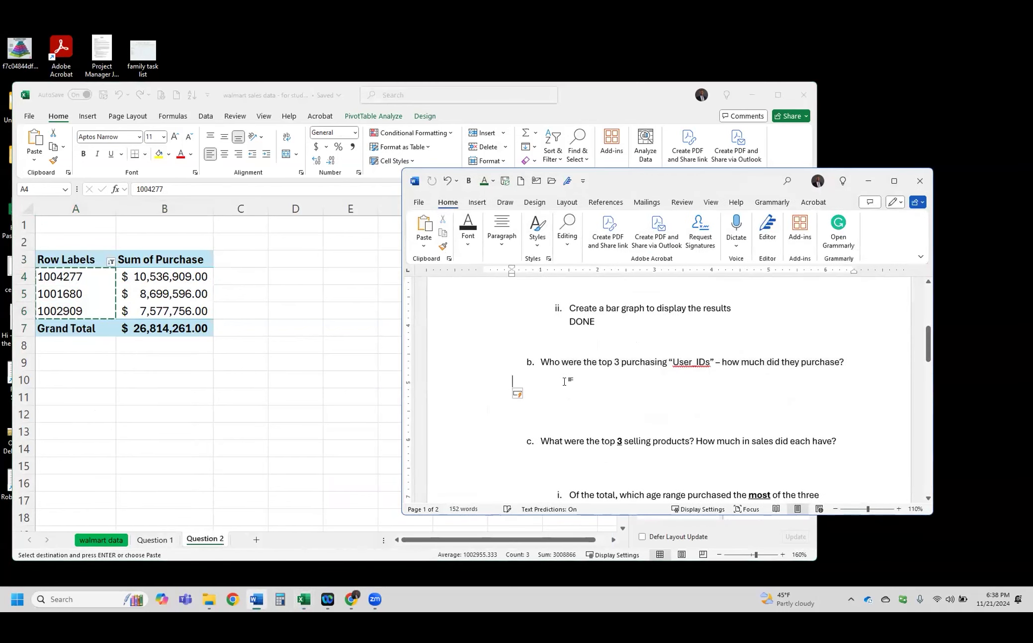
pyautogui.rightClick(587, 384)
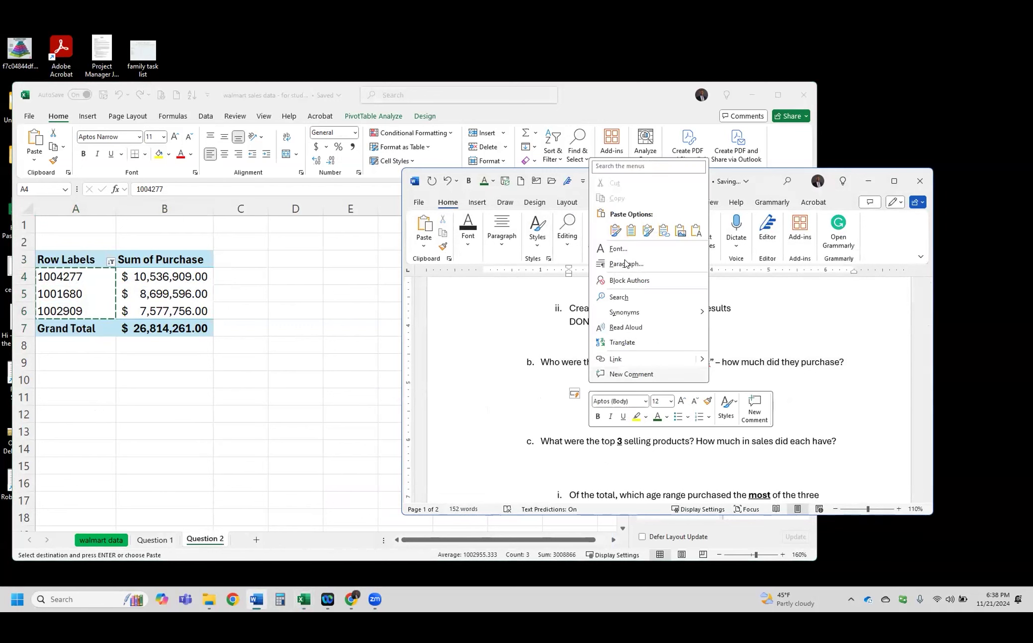
pyautogui.click(696, 231)
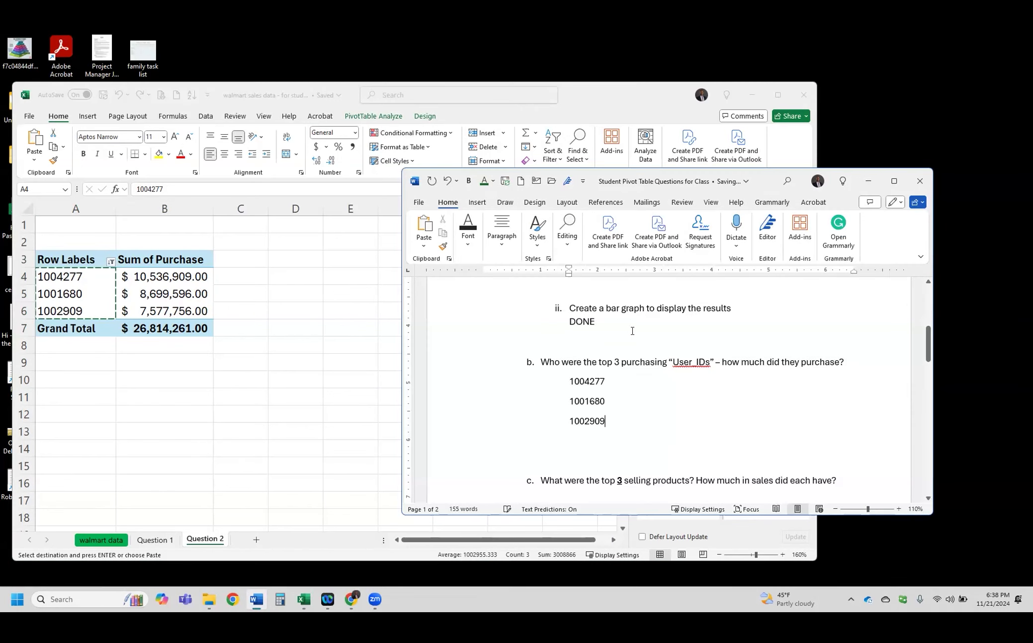
# Read question c about the top 3 selling products in the Word document, and return to the Excel workbook
pyautogui.scroll(-3, 642, 393)
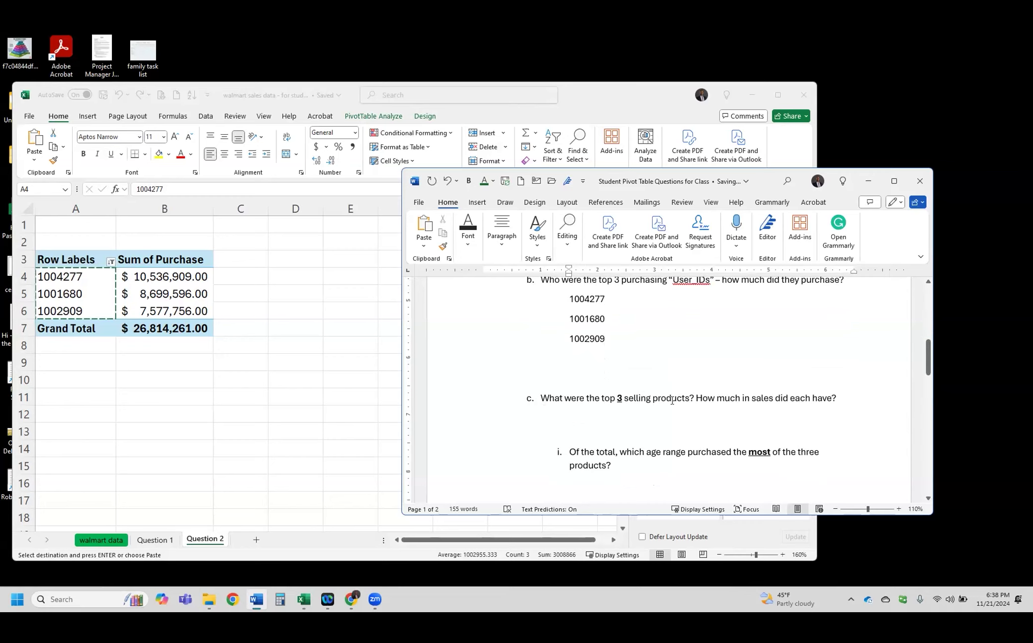
pyautogui.moveTo(690, 398); pyautogui.dragTo(541, 398)
pyautogui.click(702, 399)
pyautogui.click(868, 181)
# Insert a pivot table on a new worksheet from the full walmart data range A1:J550069
pyautogui.click(109, 542)
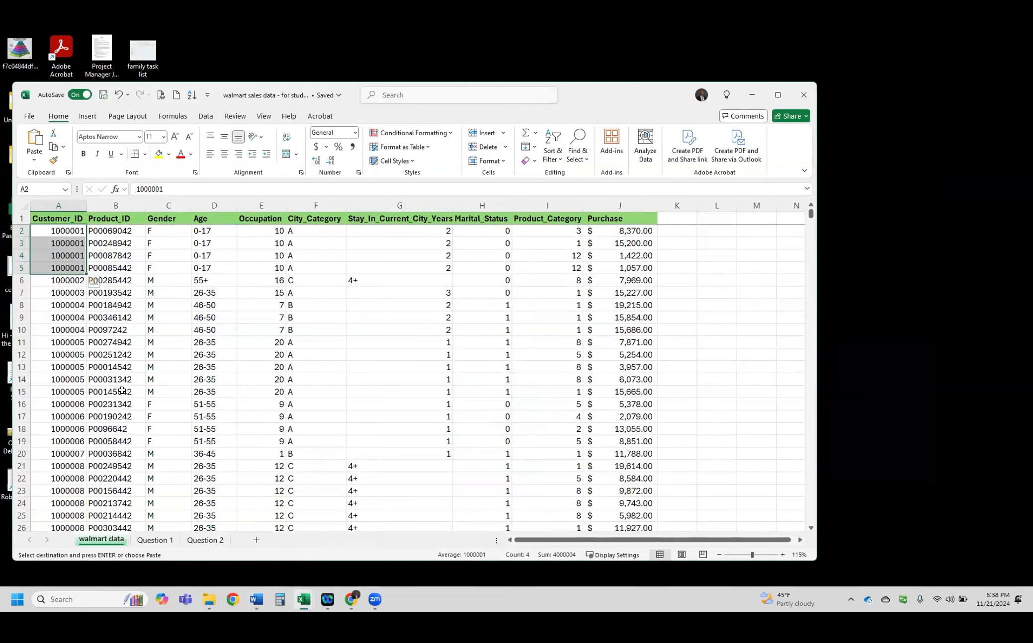
pyautogui.click(128, 255)
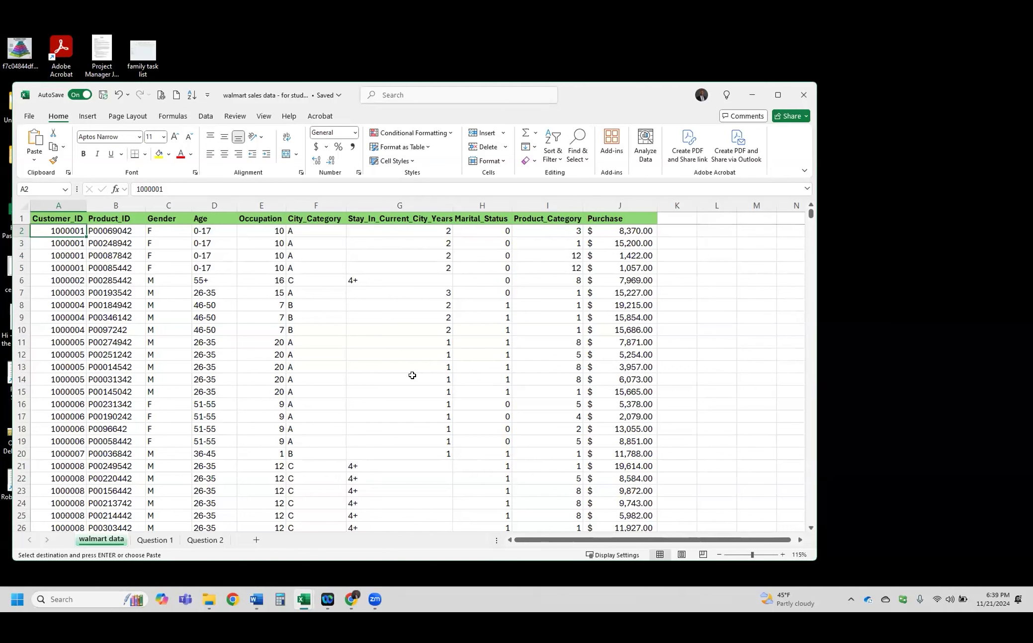
pyautogui.hotkey('ctrl', 'shift', 'Down')
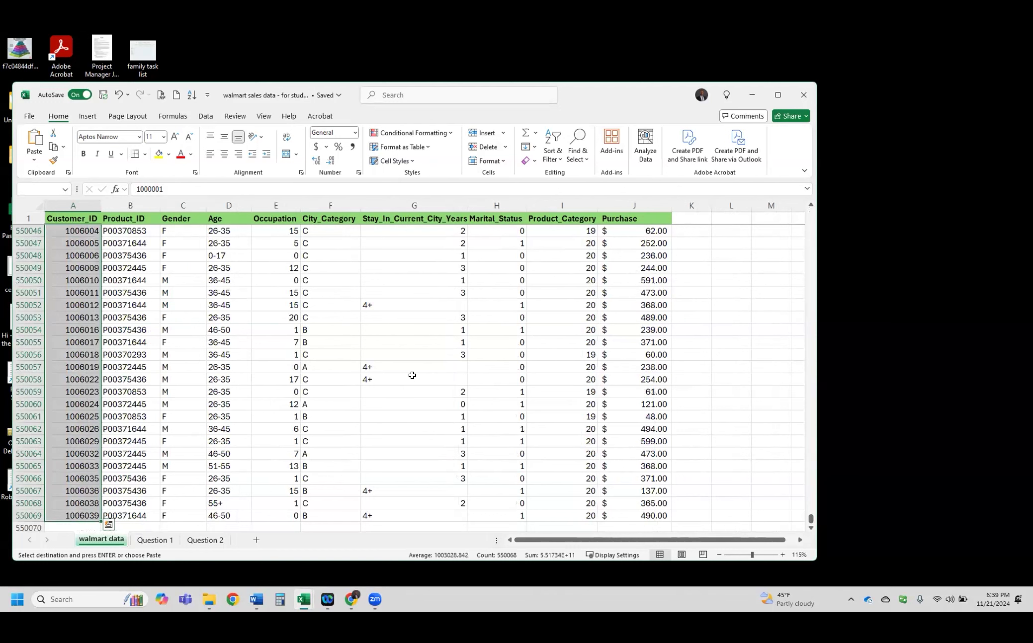
pyautogui.hotkey('ctrl', 'shift', 'Right')
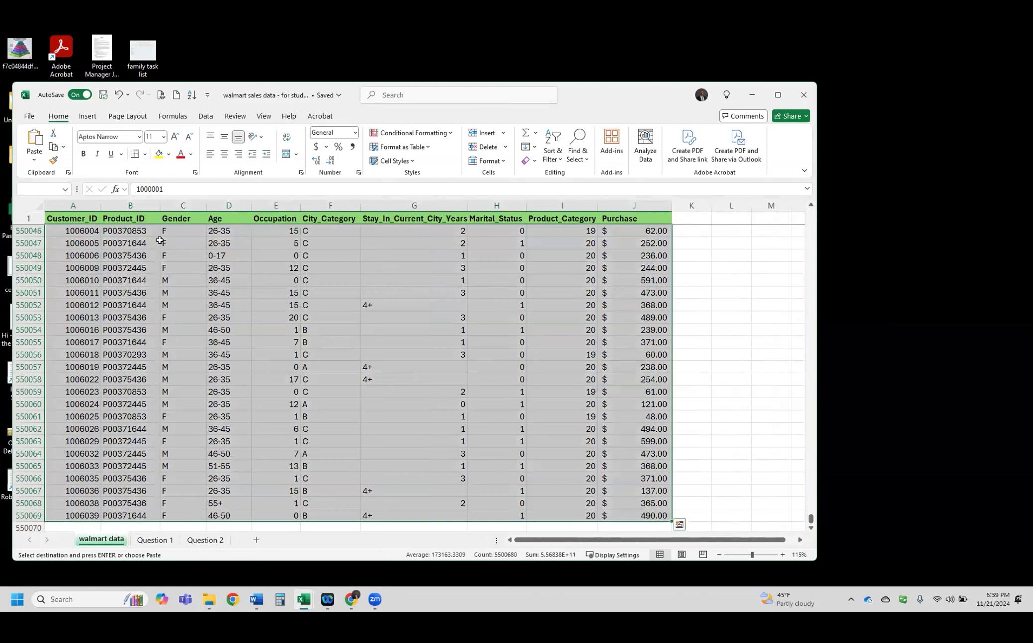
pyautogui.click(87, 116)
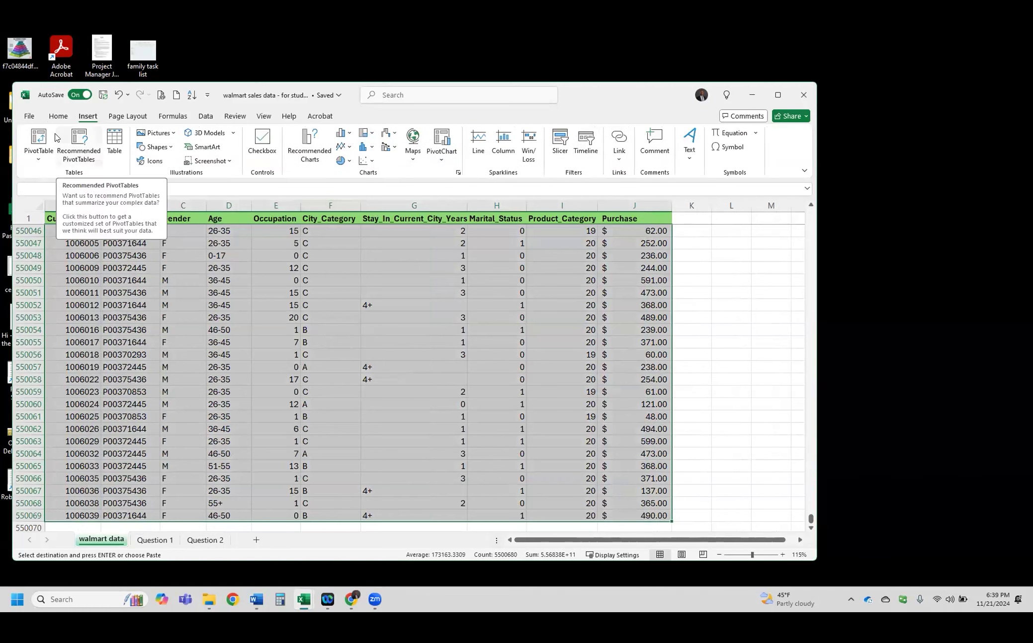
pyautogui.click(40, 141)
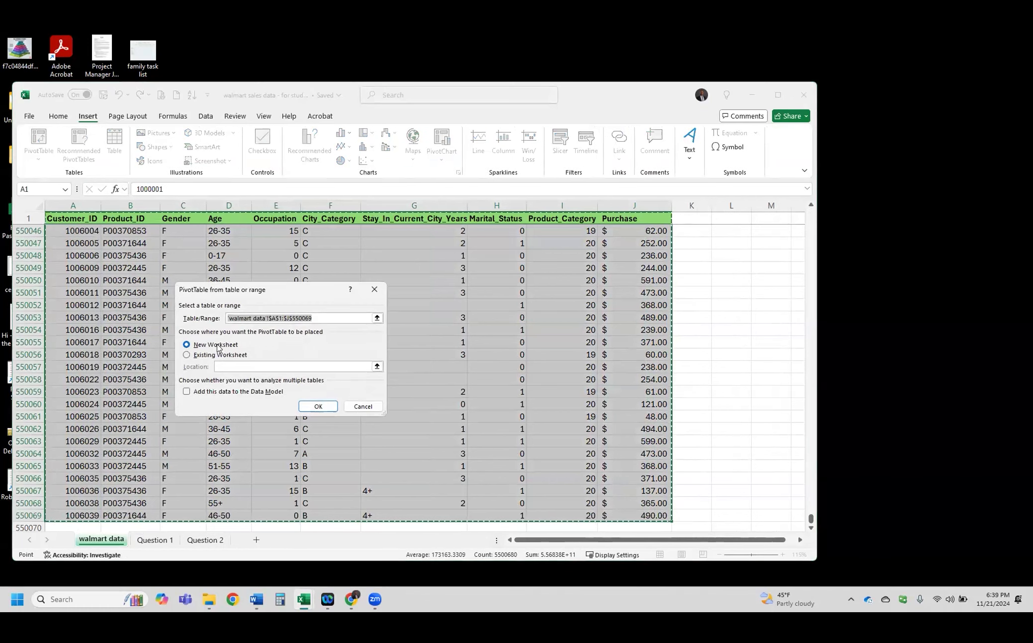
pyautogui.click(320, 405)
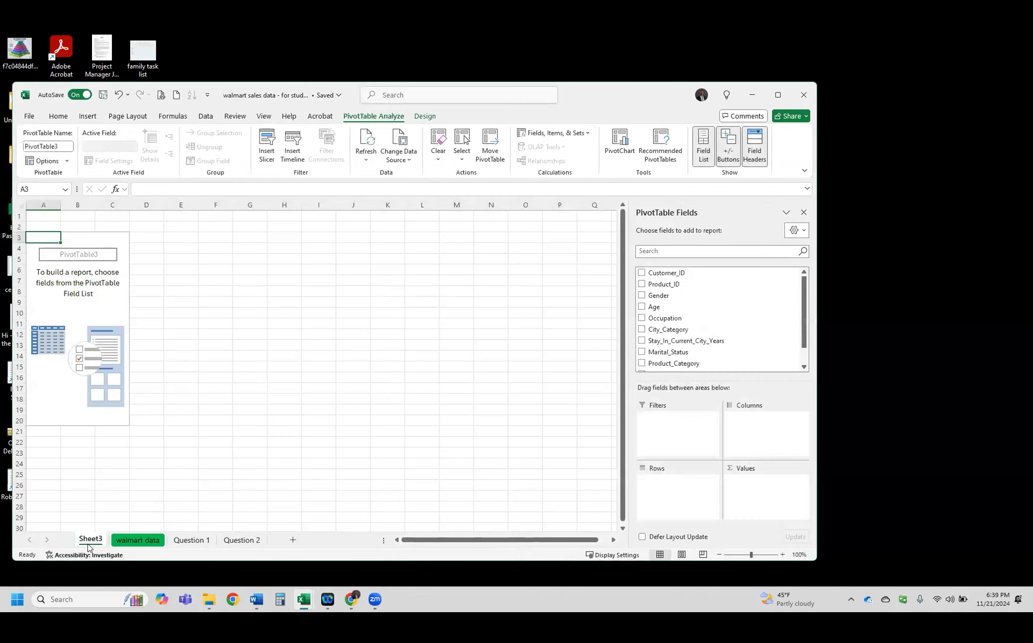
# Move the new pivot table sheet after Question 2 and rename it Question 3
pyautogui.moveTo(267, 541); pyautogui.dragTo(268, 541)
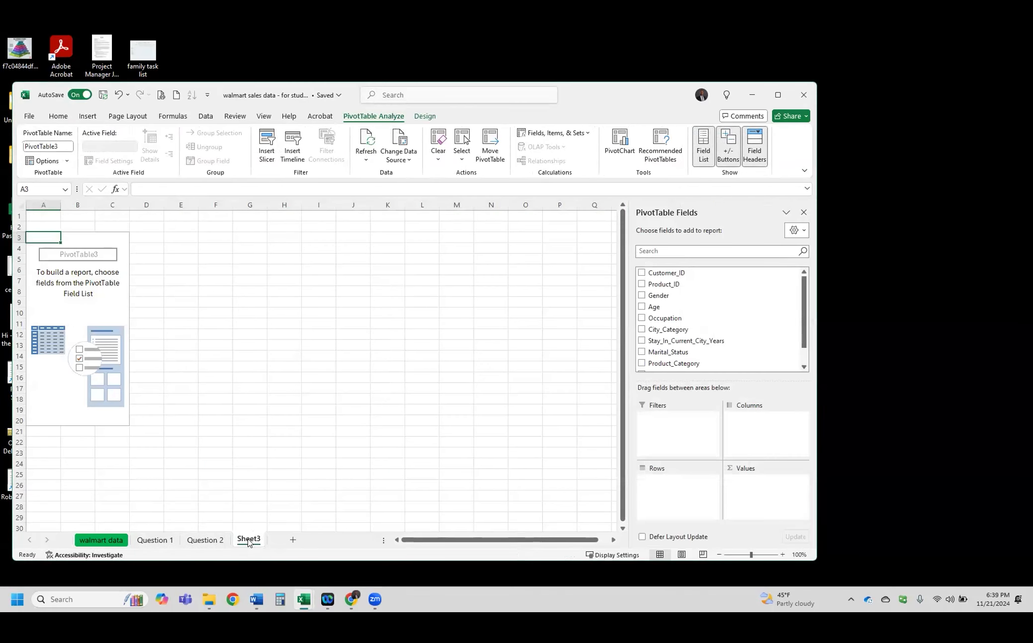
pyautogui.rightClick(249, 540)
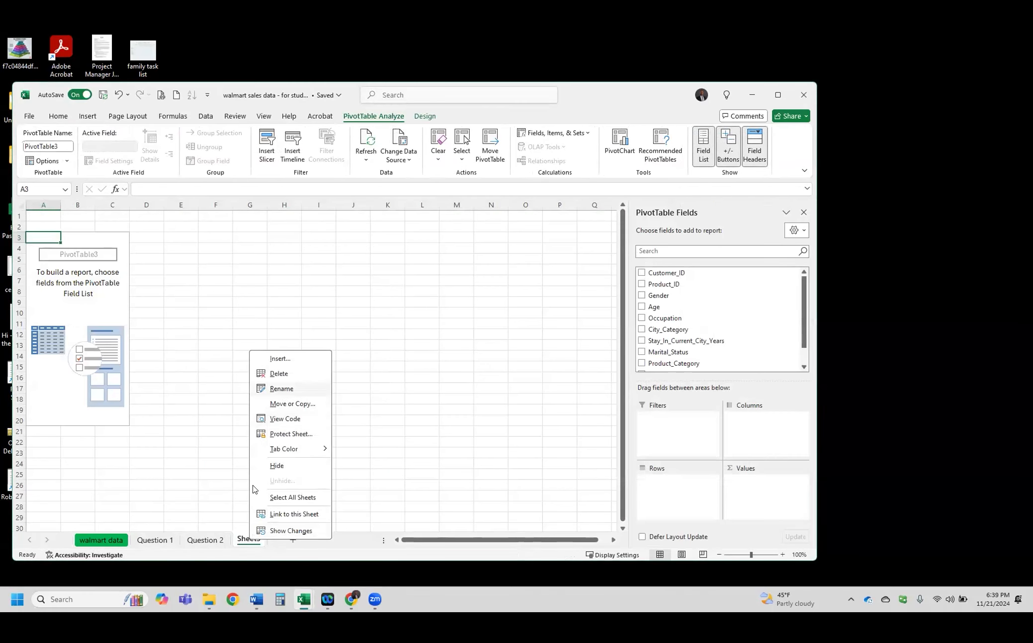
pyautogui.click(280, 389)
pyautogui.write('Q')
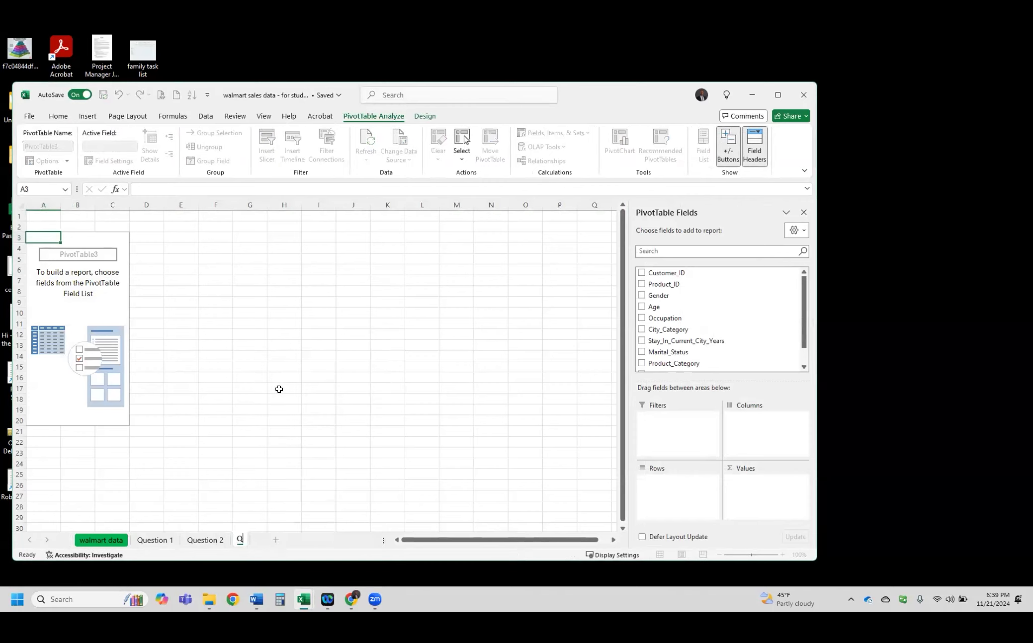
pyautogui.write('uestion 3')
pyautogui.press('Return')
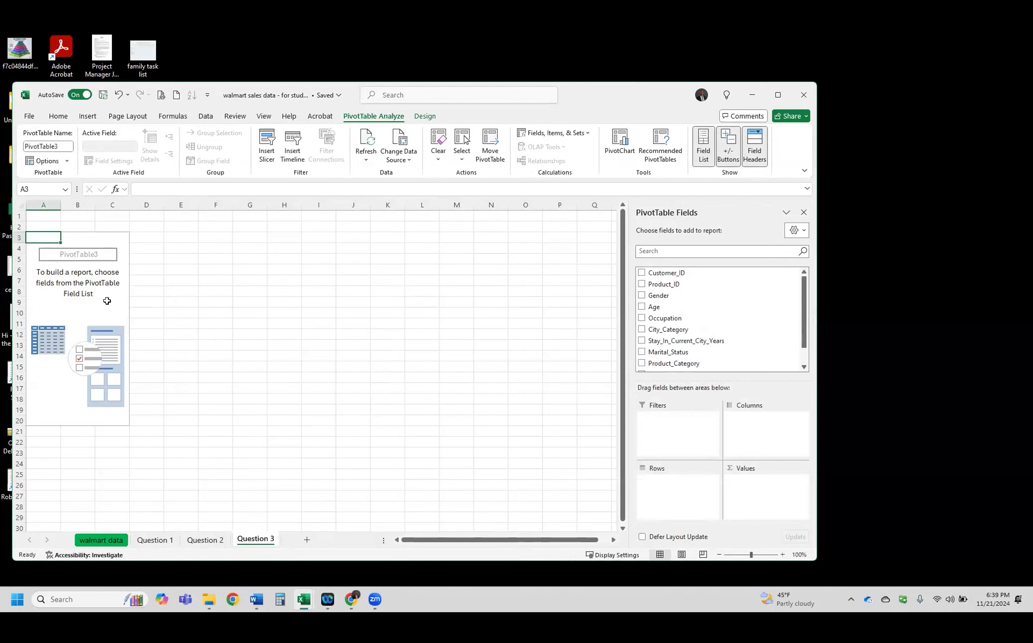
# Build the Question 3 pivot table with Product_ID as rows and Sum of Purchase as values
pyautogui.scroll(2, 107, 301)
pyautogui.scroll(1, 242, 329)
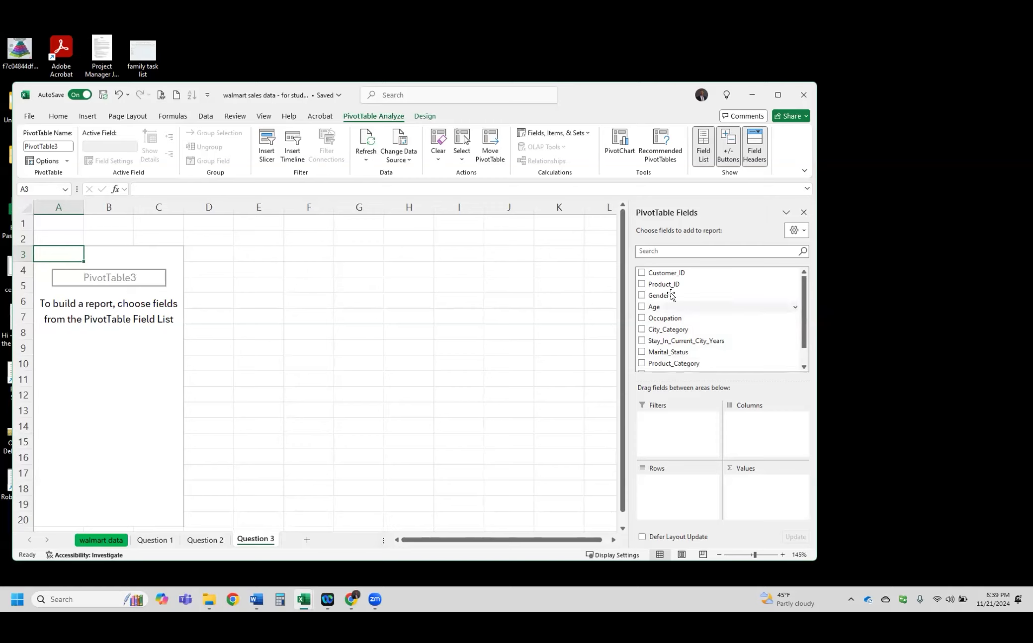
pyautogui.moveTo(666, 286); pyautogui.dragTo(668, 480)
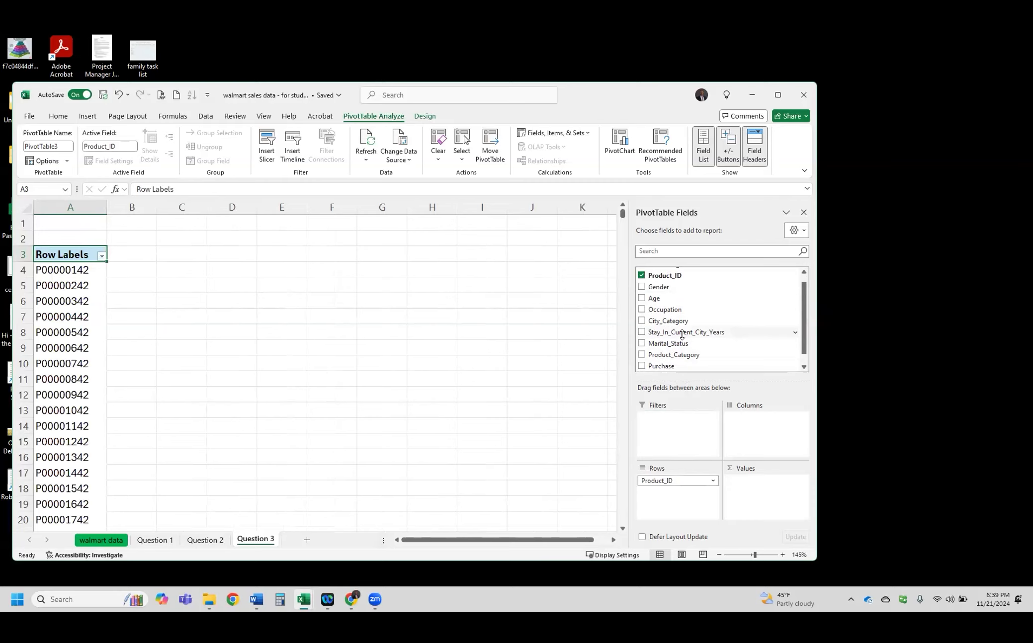
pyautogui.scroll(1, 681, 334)
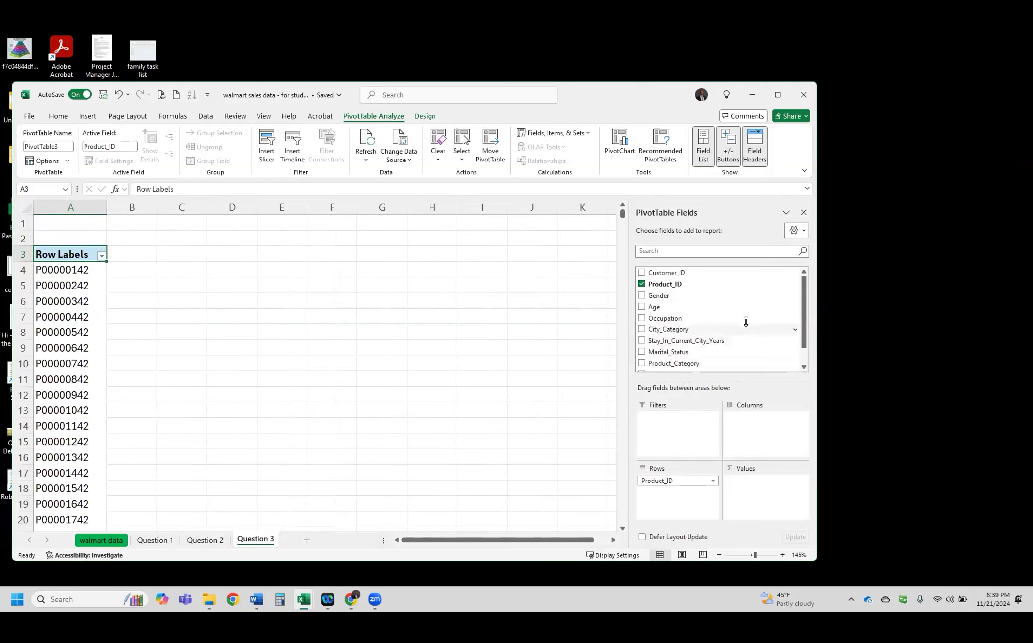
pyautogui.scroll(-2, 745, 322)
pyautogui.moveTo(668, 354); pyautogui.dragTo(770, 495)
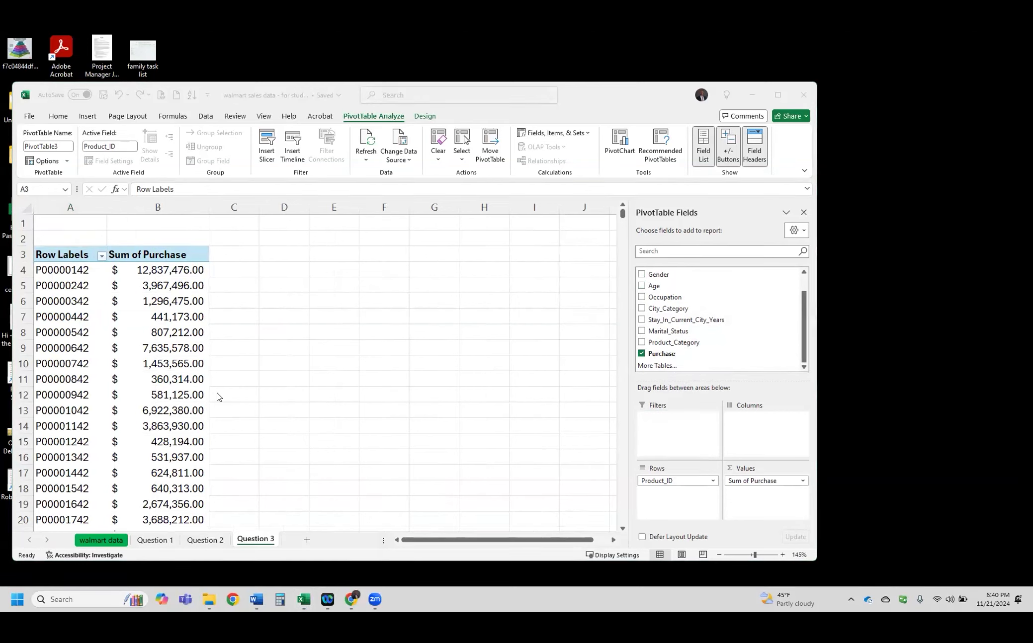
# Filter the pivot table's product IDs to the top 3 items by Sum of Purchase
pyautogui.click(101, 257)
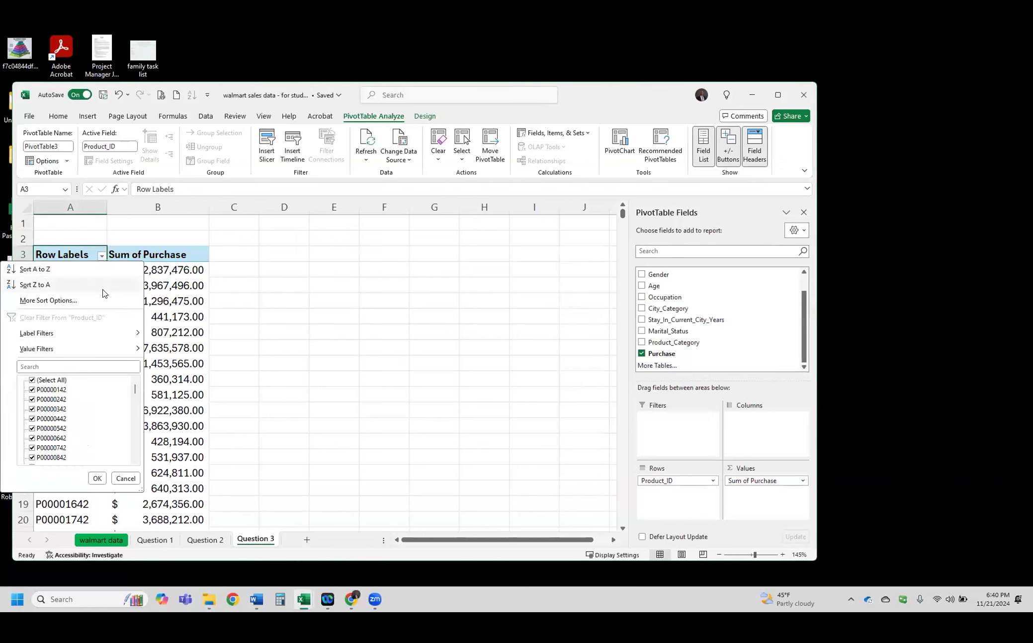
pyautogui.moveTo(101, 348)
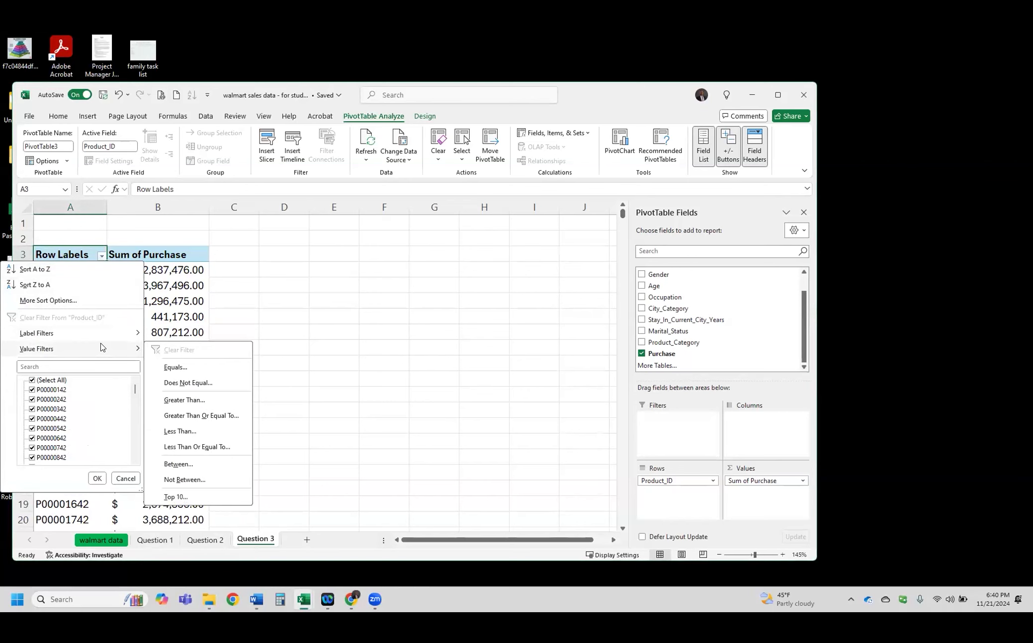
pyautogui.click(178, 502)
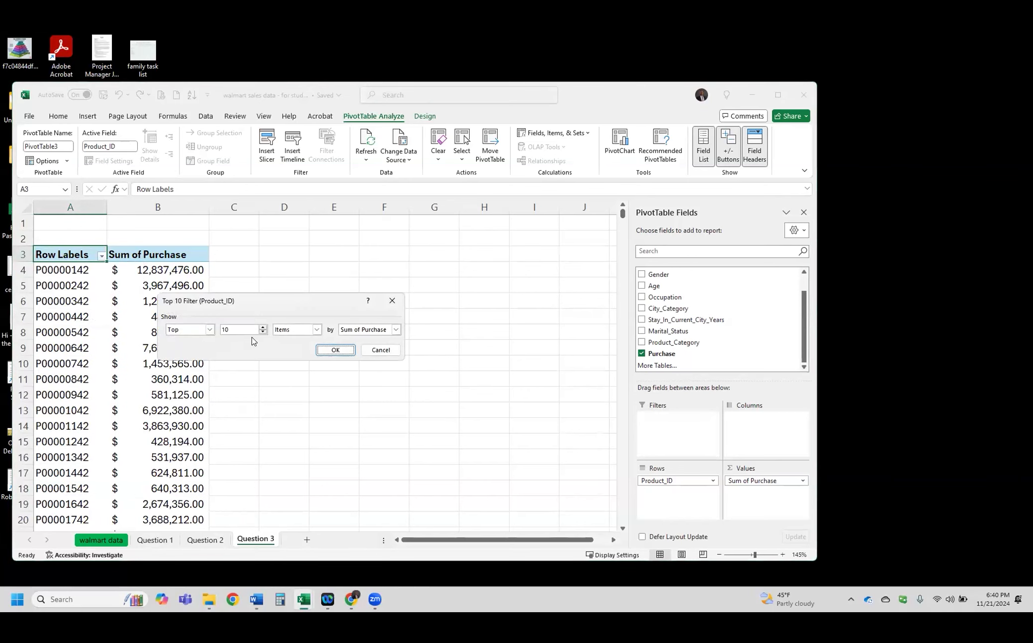
pyautogui.click(262, 331)
pyautogui.click(338, 349)
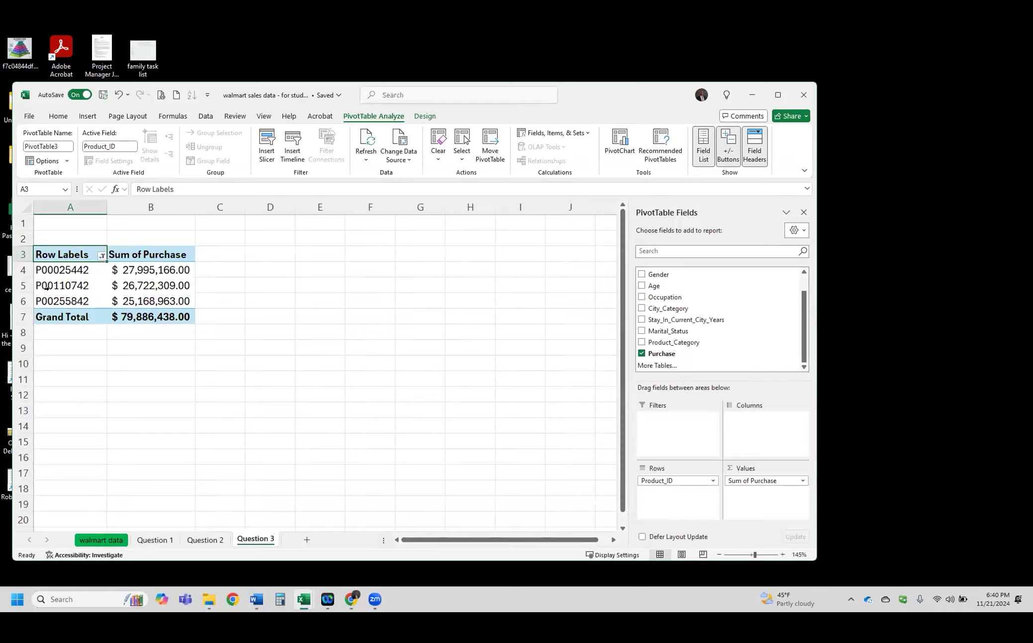
# Examine the three top-selling products and their purchase sums by highlighting A4:B6
pyautogui.moveTo(59, 269); pyautogui.dragTo(149, 300)
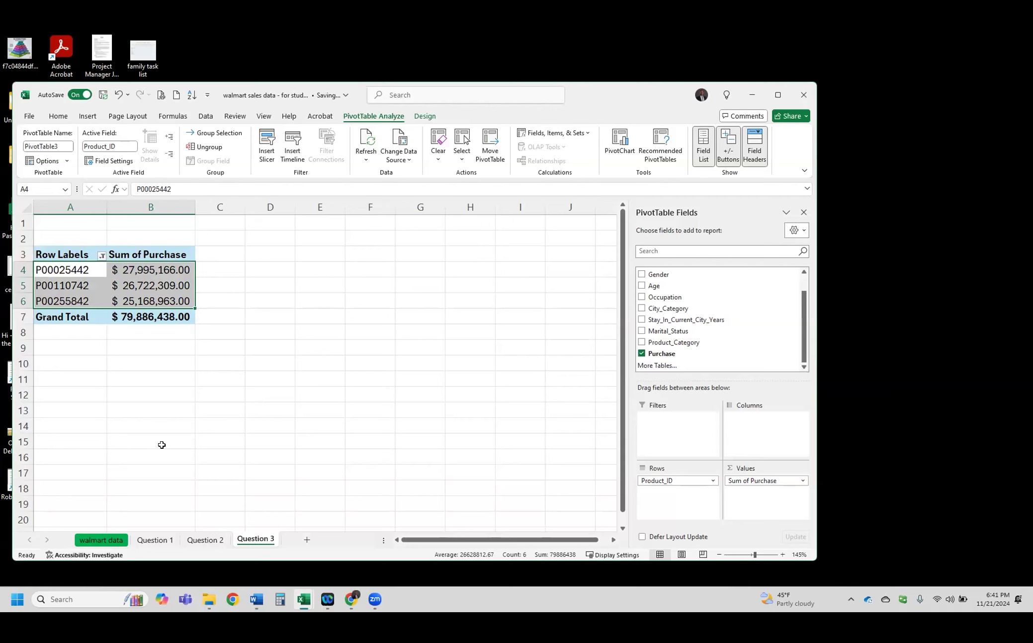
pyautogui.press('XF86AudioRaiseVolume')
pyautogui.click(88, 270)
pyautogui.moveTo(88, 270); pyautogui.dragTo(132, 298)
pyautogui.moveTo(77, 270); pyautogui.dragTo(147, 303)
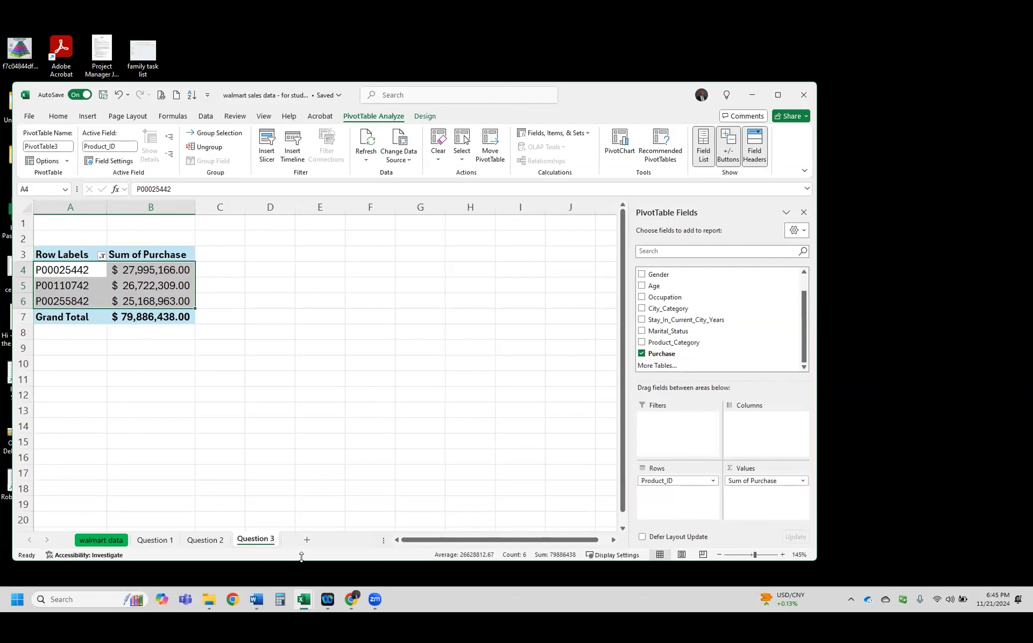
# Copy the top three product IDs with their purchase sums and paste them as text only under question c in Word
pyautogui.click(256, 602)
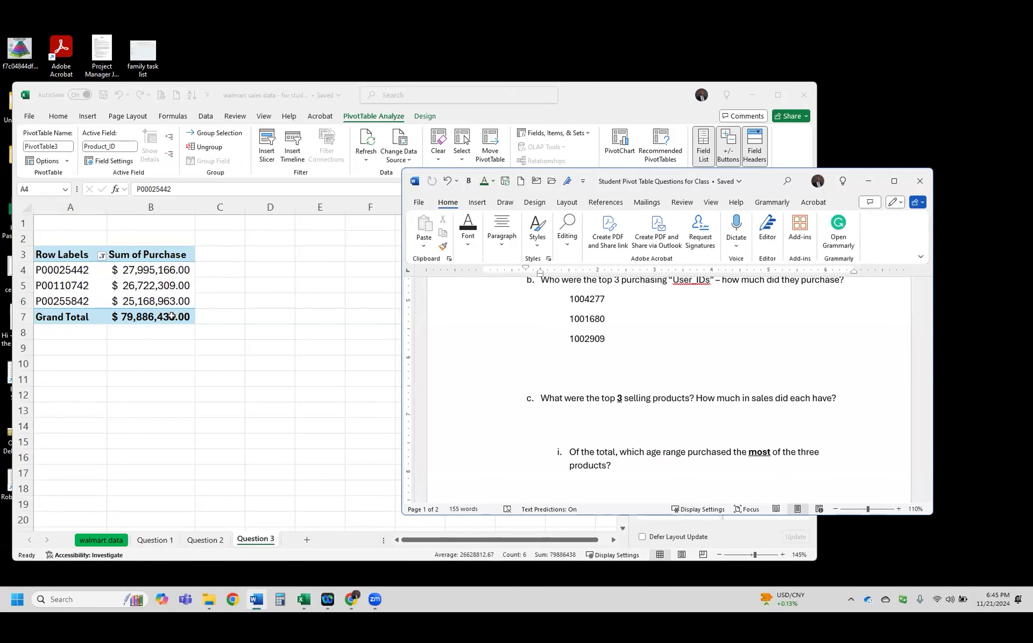
pyautogui.click(167, 267)
pyautogui.moveTo(167, 268); pyautogui.dragTo(83, 300)
pyautogui.rightClick(83, 301)
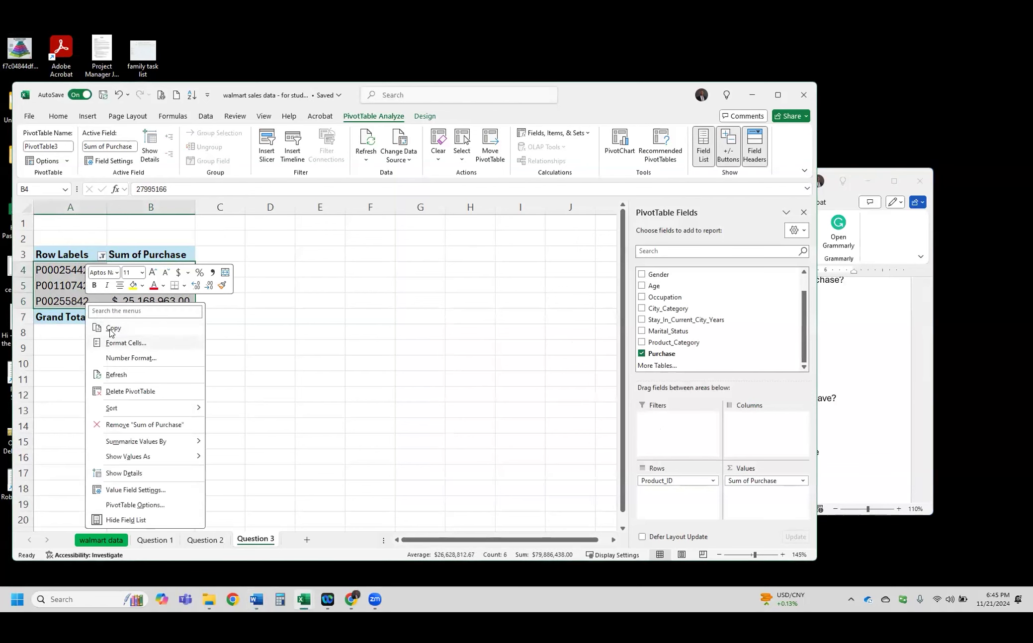
pyautogui.click(112, 341)
pyautogui.click(846, 367)
pyautogui.click(598, 426)
pyautogui.rightClick(598, 428)
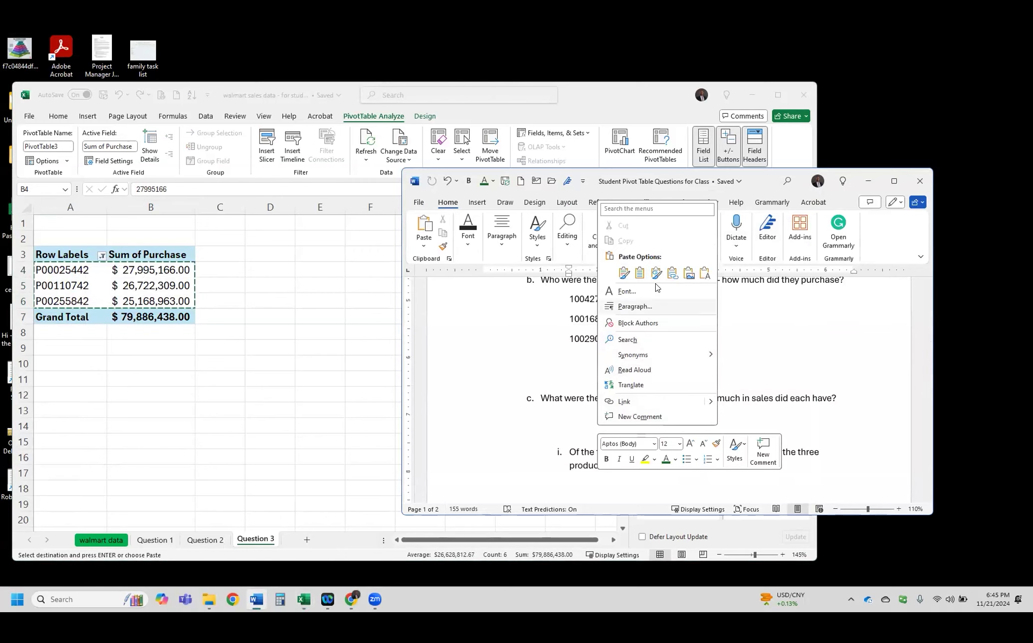
pyautogui.click(703, 273)
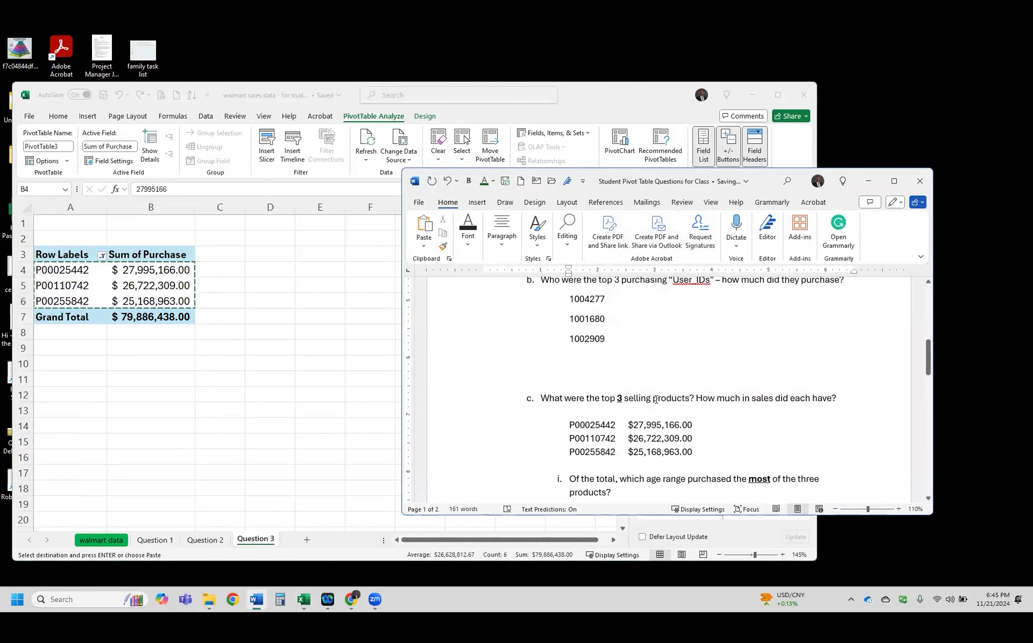
# For sub-question i, narrow the Excel window and add Age as the column field of the Question 3 pivot table
pyautogui.scroll(-3, 656, 400)
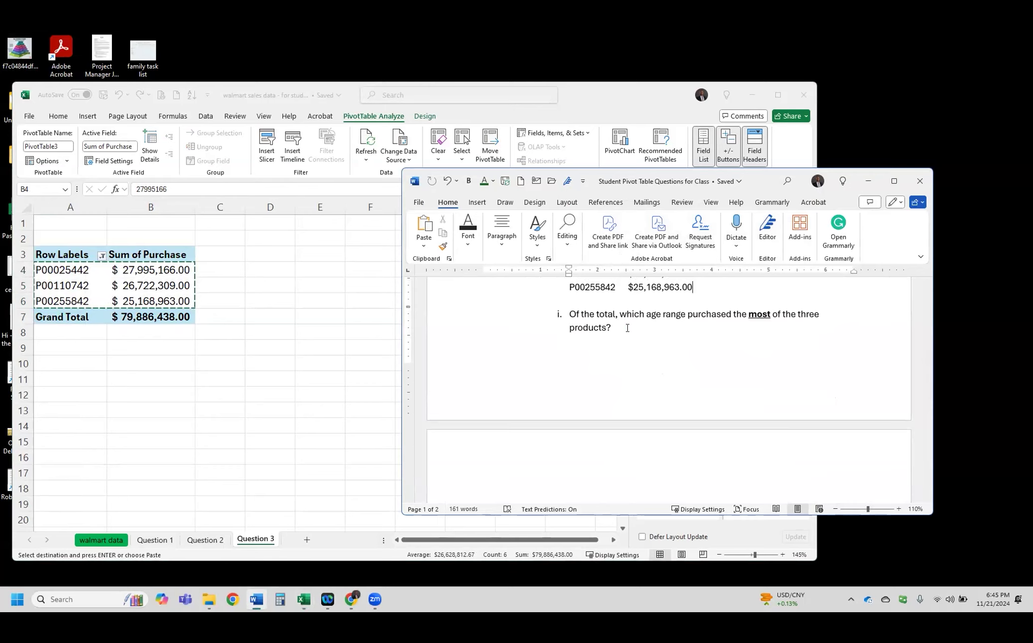
pyautogui.click(627, 328)
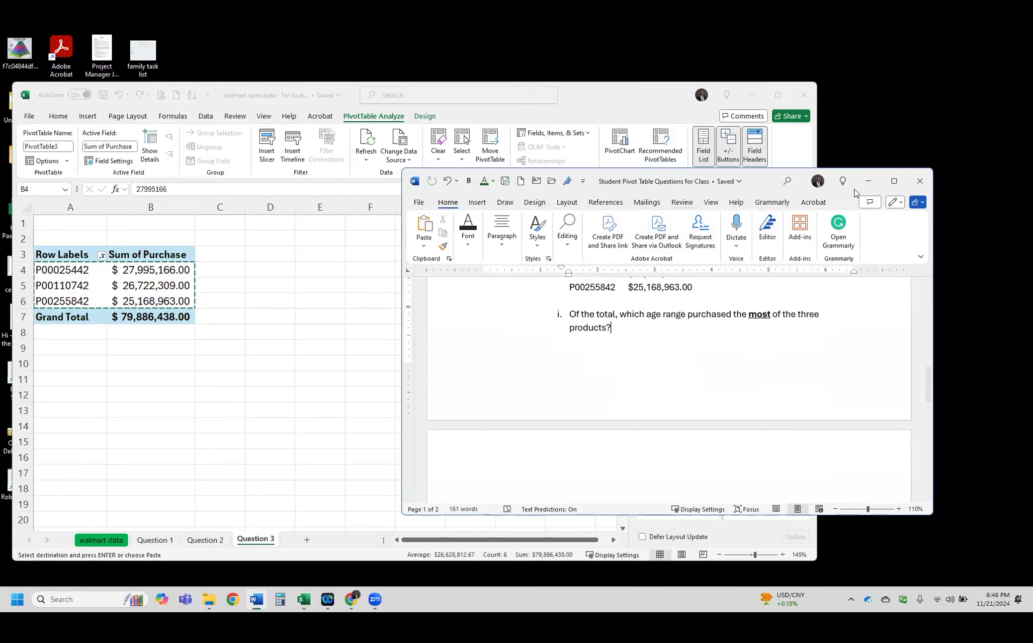
pyautogui.click(256, 272)
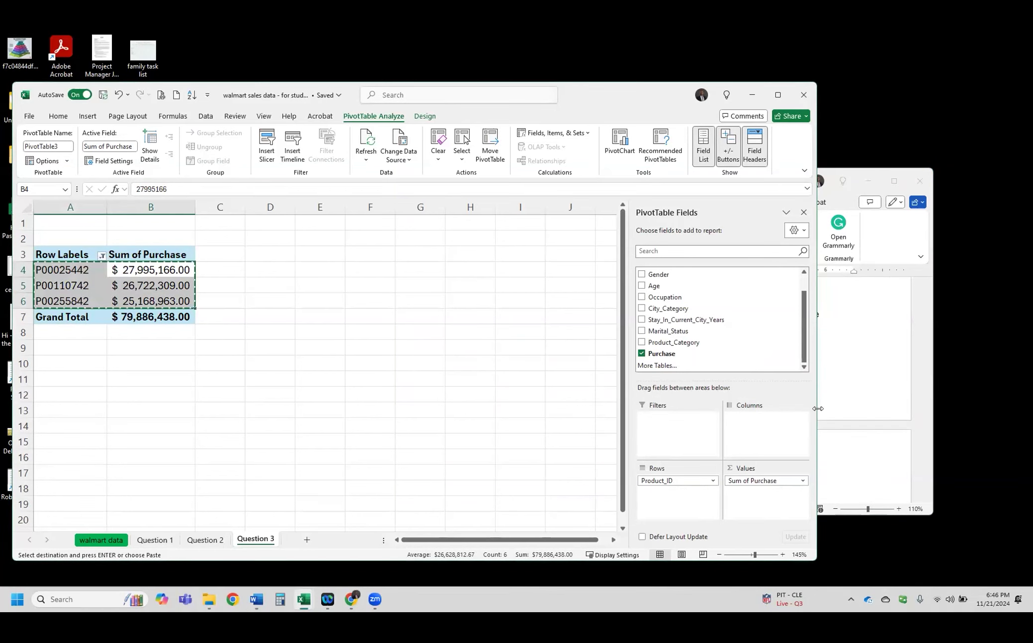
pyautogui.moveTo(818, 408); pyautogui.dragTo(611, 408)
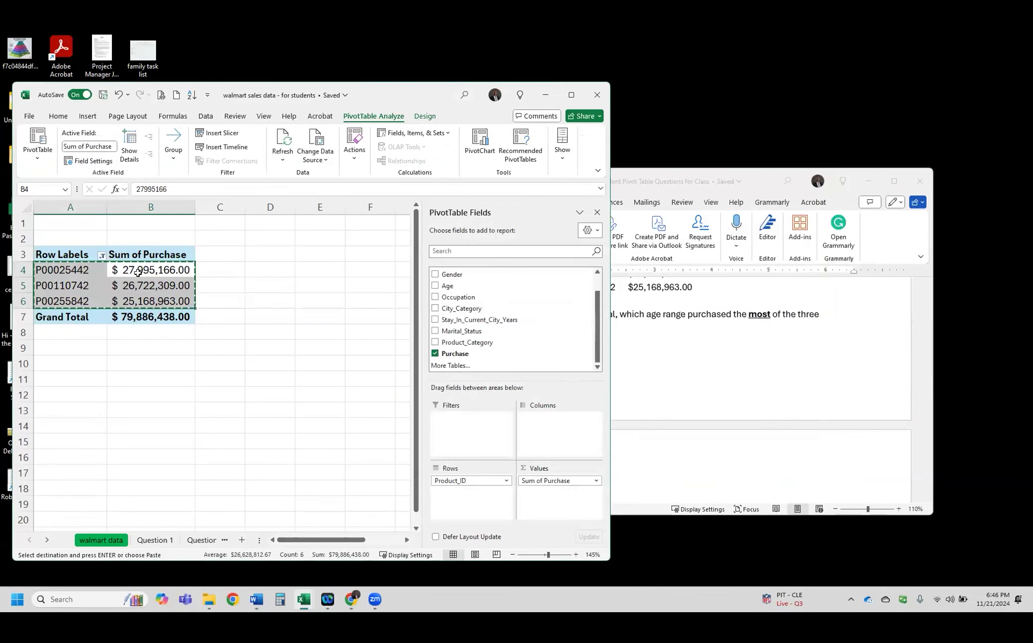
pyautogui.click(100, 278)
pyautogui.moveTo(100, 278); pyautogui.dragTo(125, 304)
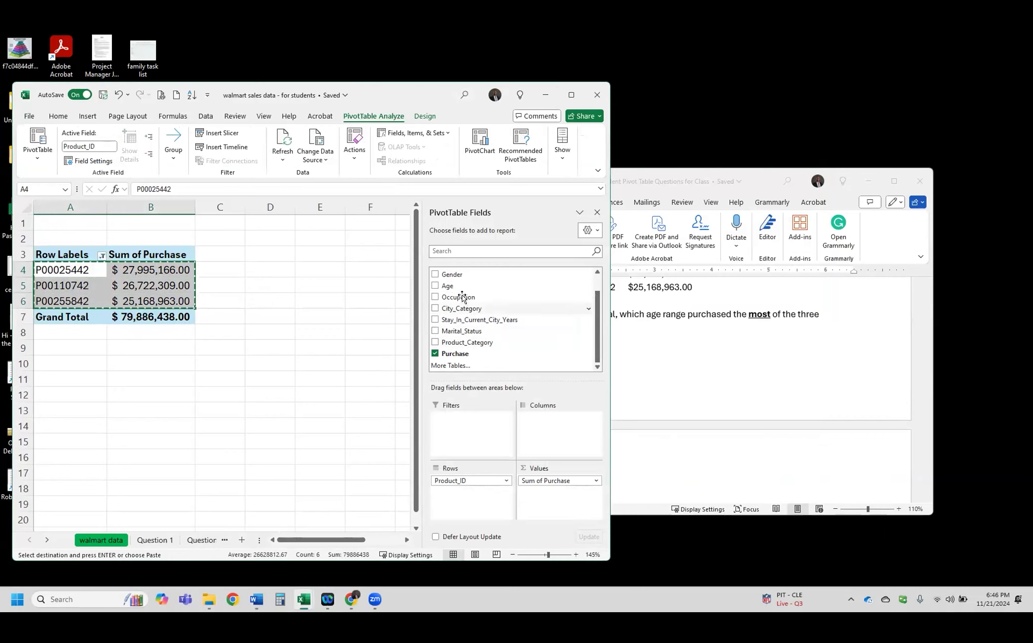
pyautogui.moveTo(462, 289); pyautogui.dragTo(553, 421)
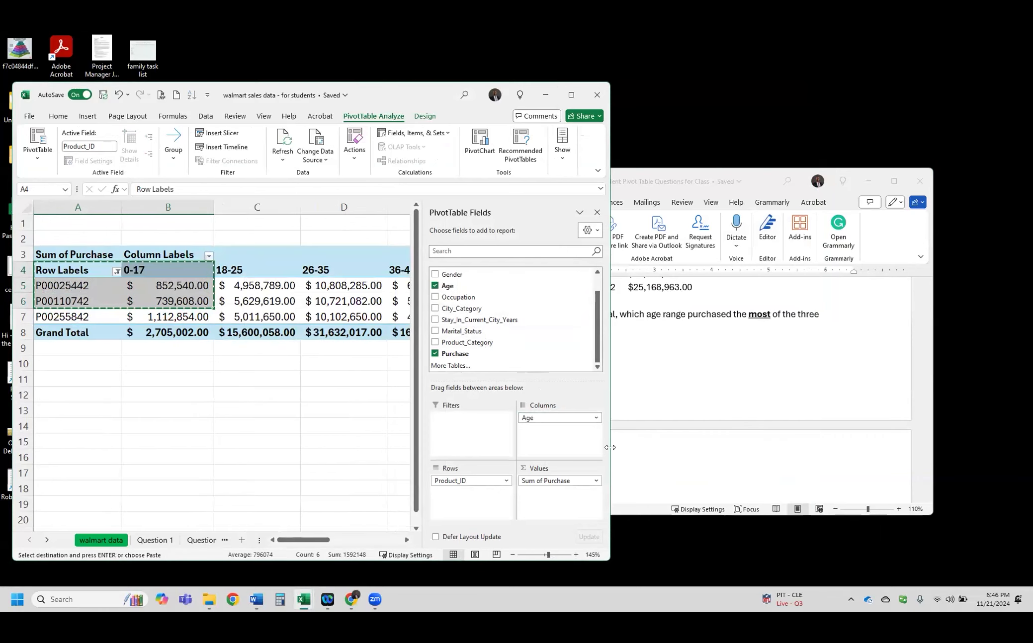
# Widen the Excel window and set the sheet zoom to 130% to fit all the age columns
pyautogui.moveTo(610, 447); pyautogui.dragTo(928, 490)
pyautogui.click(833, 554)
pyautogui.click(831, 555)
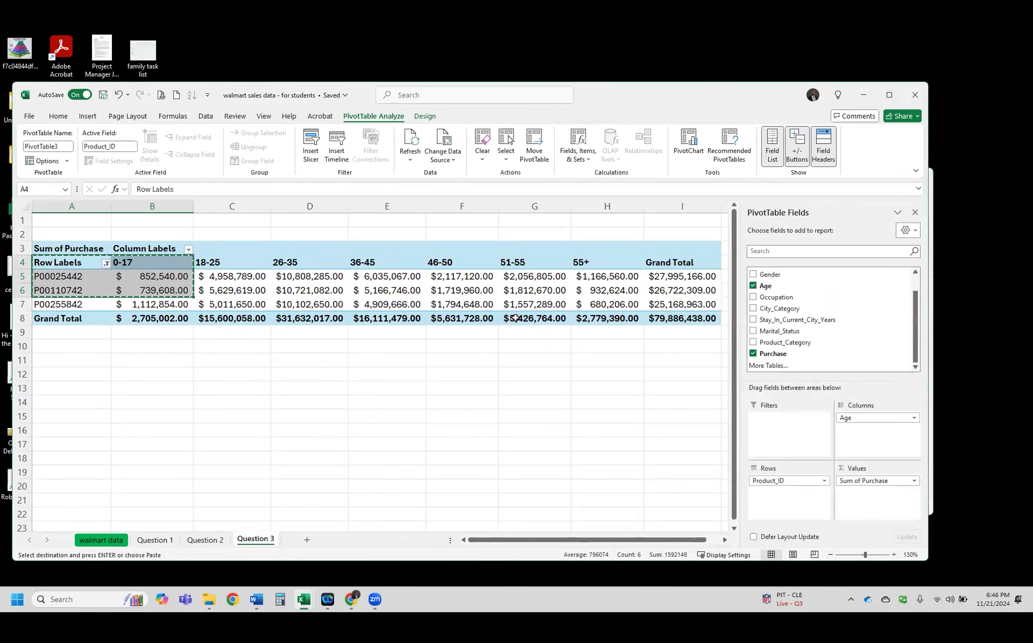
# Compare each top product's purchases across the age ranges, highlighting the product rows and the 26-35 column
pyautogui.click(381, 373)
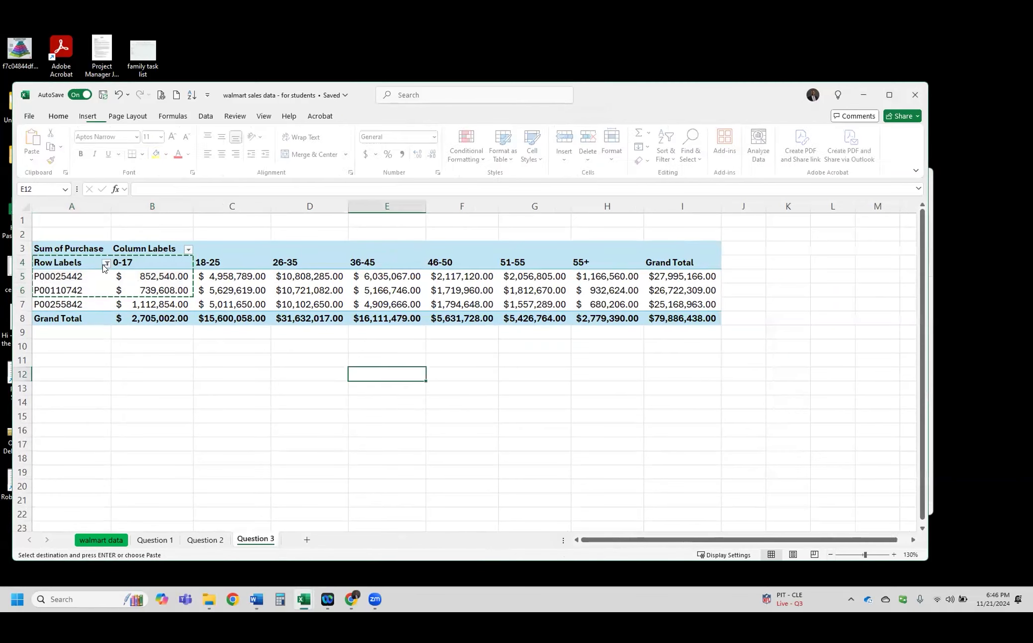
pyautogui.click(70, 277)
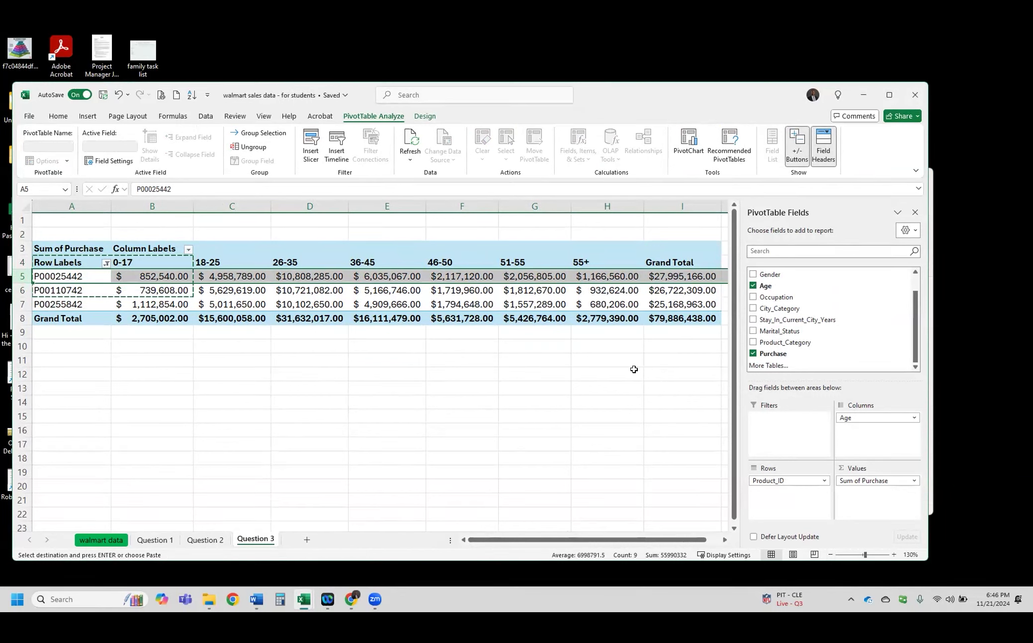
pyautogui.click(302, 271)
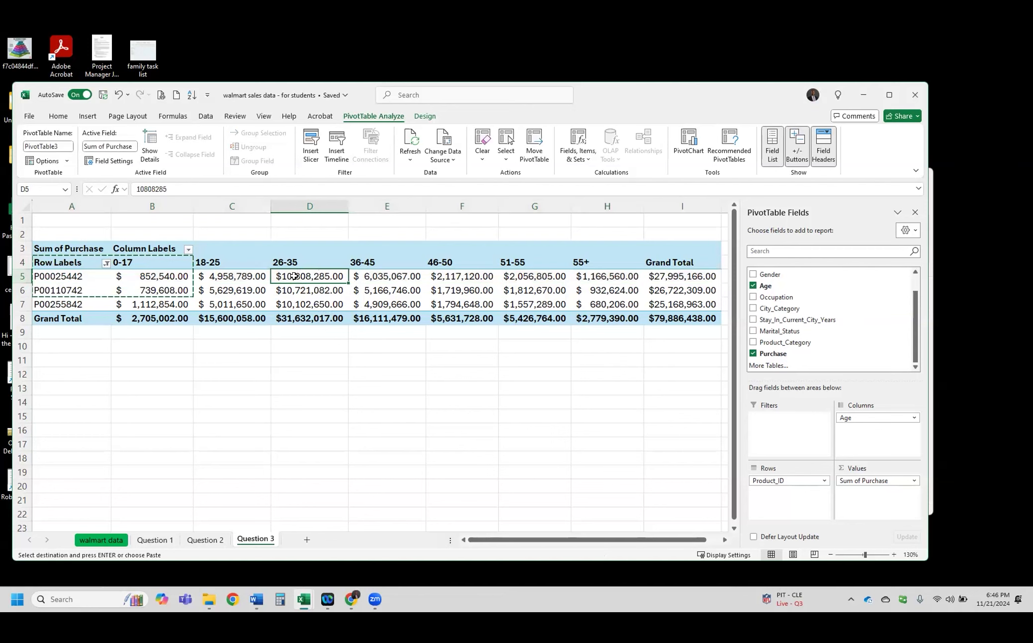
pyautogui.click(83, 272)
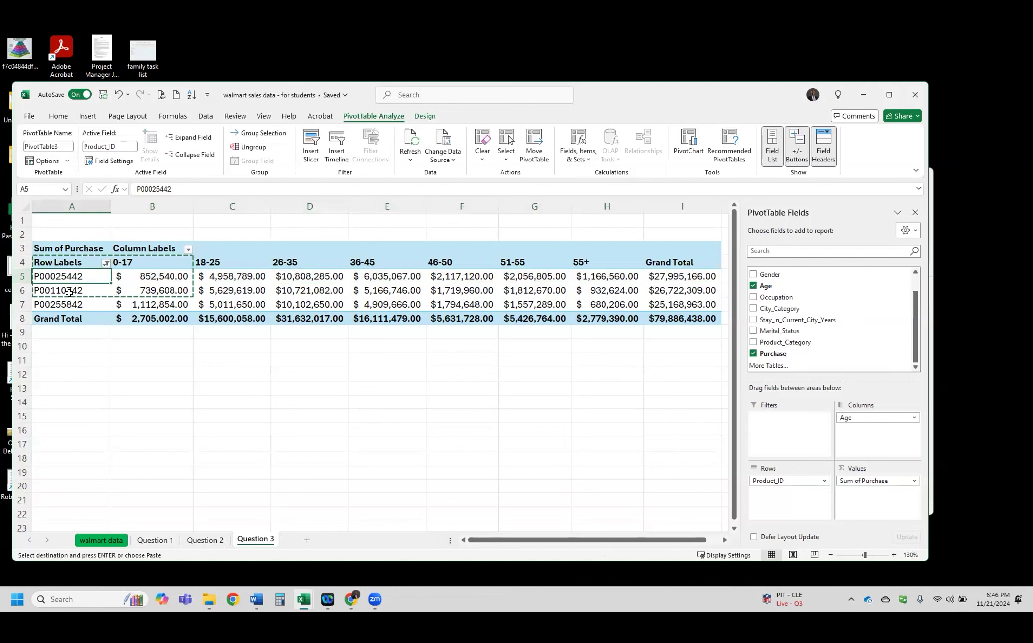
pyautogui.click(54, 291)
pyautogui.click(24, 291)
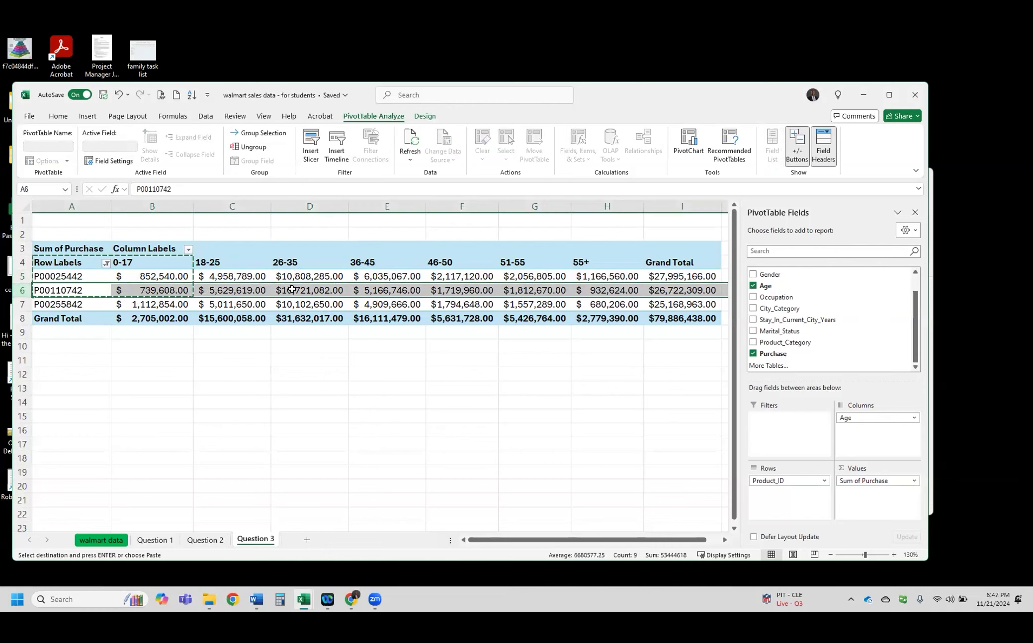
pyautogui.click(24, 305)
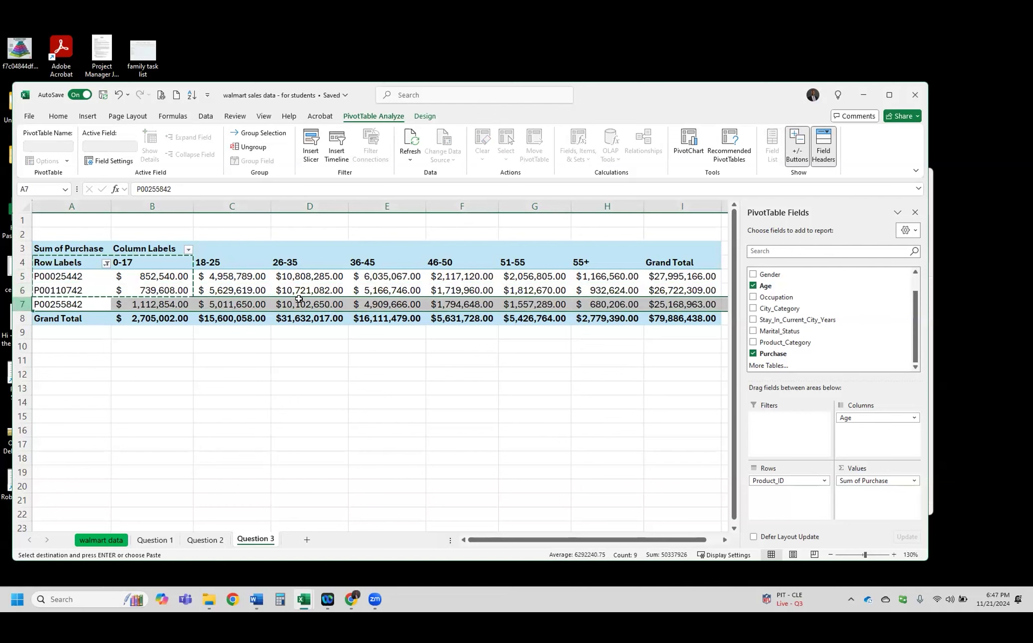
pyautogui.click(319, 305)
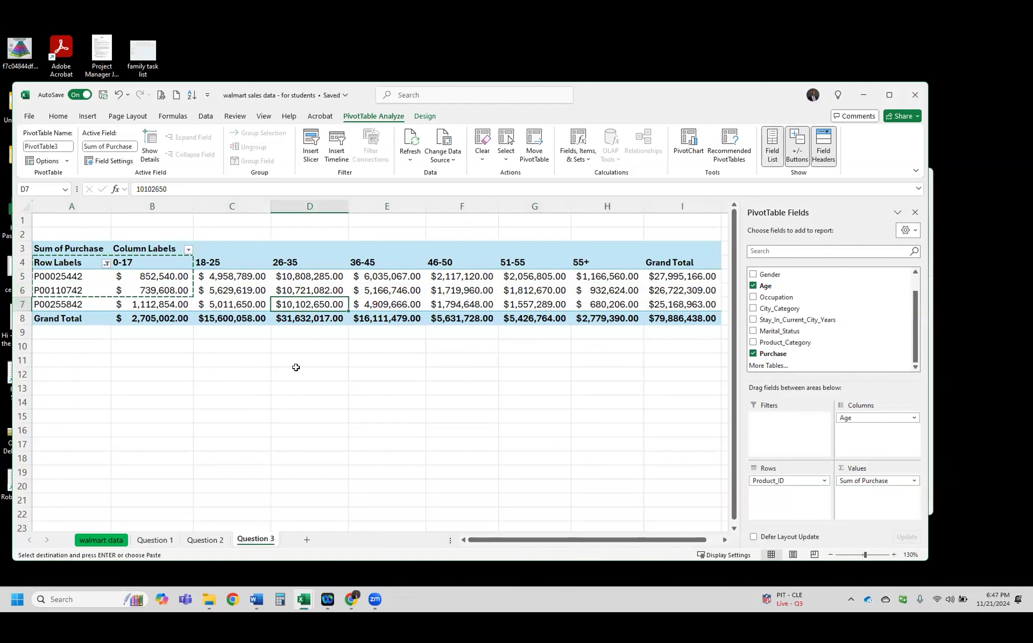
pyautogui.moveTo(305, 265); pyautogui.dragTo(309, 322)
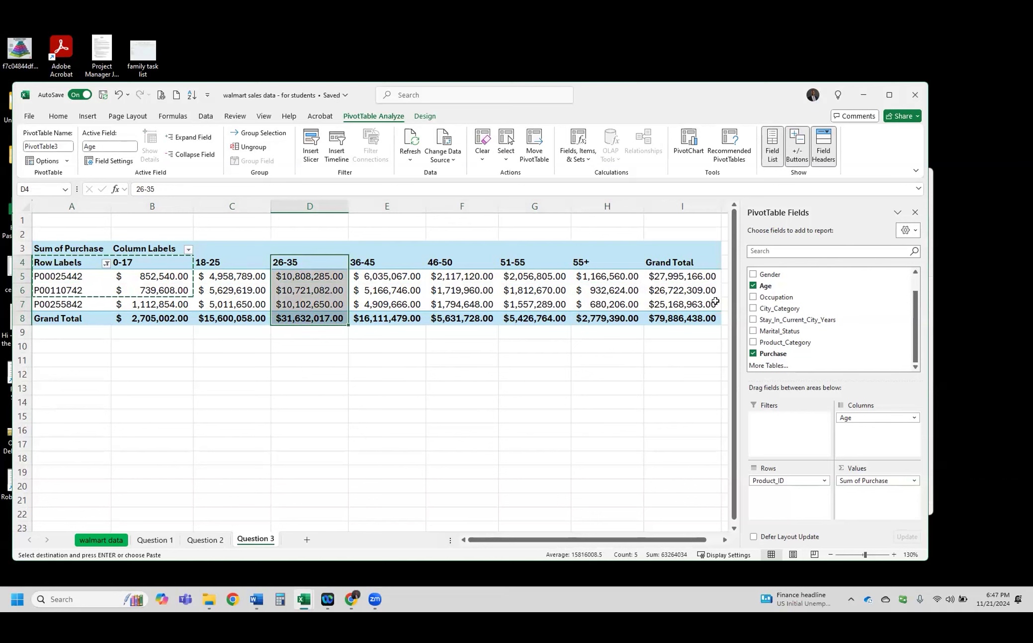
# Enter 26-35 in the Word document as the answer to which age range purchased the most of the three products
pyautogui.click(256, 600)
pyautogui.click(613, 349)
pyautogui.hotkey('ctrl', 'v')
pyautogui.write('26-35')
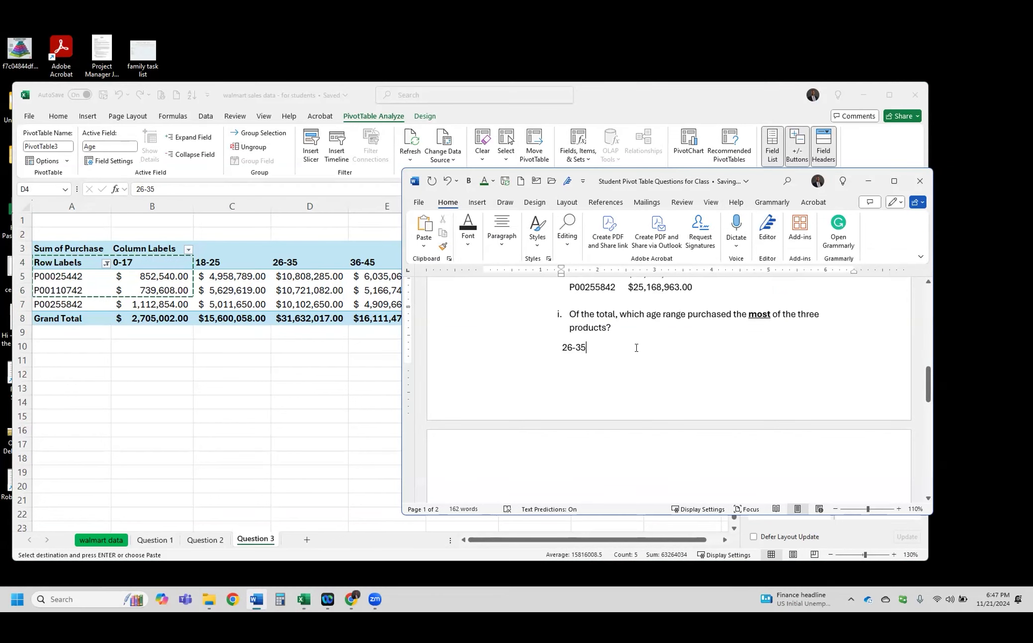
# Read the marketing sub-question ii and examine the product rows and 26-35 column in the pivot table for it
pyautogui.scroll(-5, 631, 364)
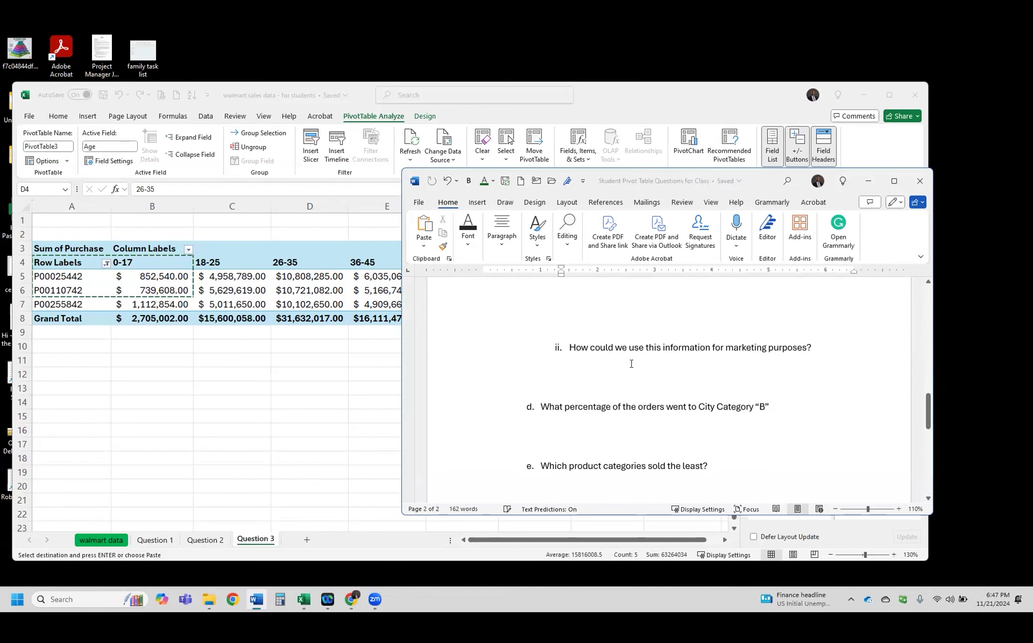
pyautogui.click(869, 188)
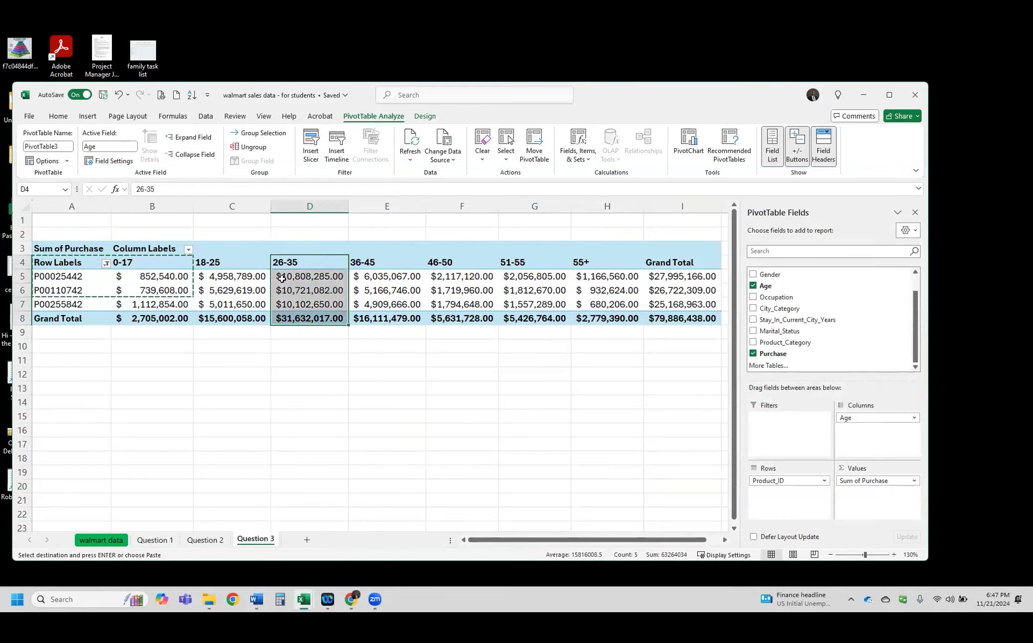
pyautogui.click(289, 288)
pyautogui.moveTo(23, 276); pyautogui.dragTo(26, 304)
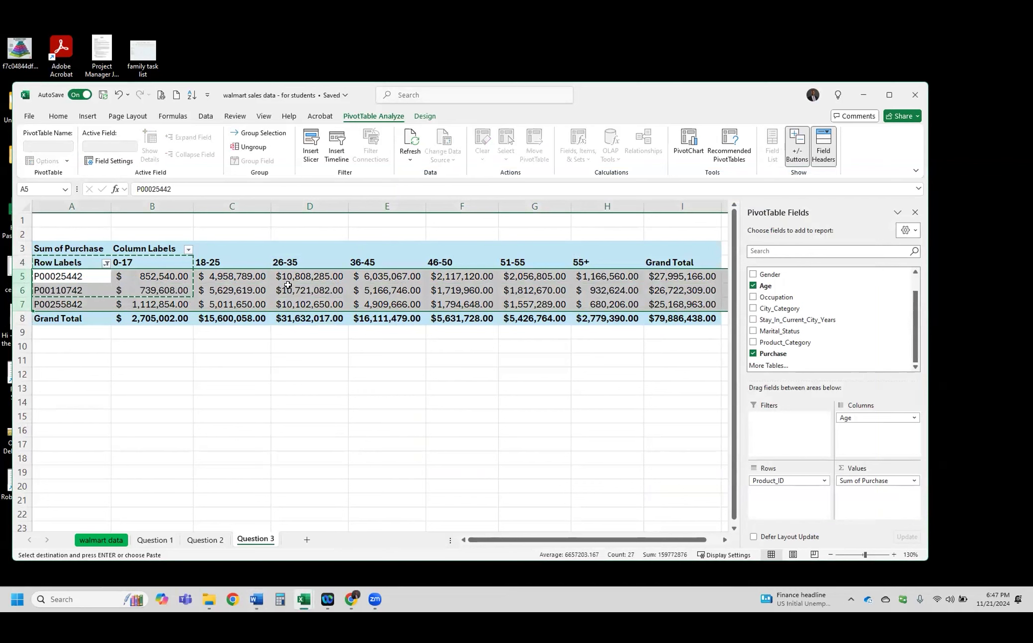
pyautogui.moveTo(297, 263); pyautogui.dragTo(293, 318)
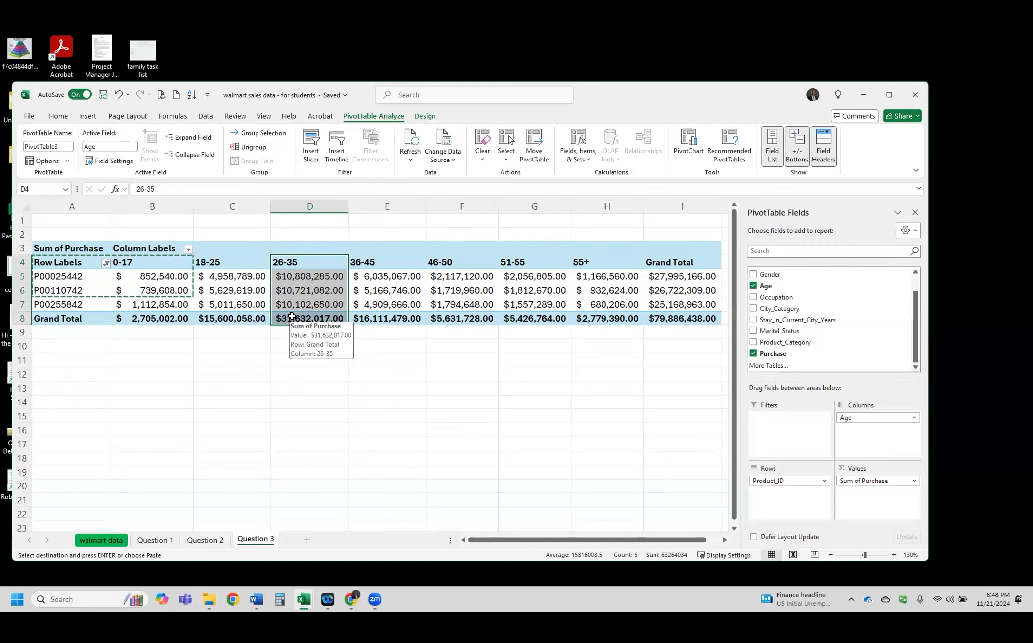
pyautogui.moveTo(302, 265); pyautogui.dragTo(302, 318)
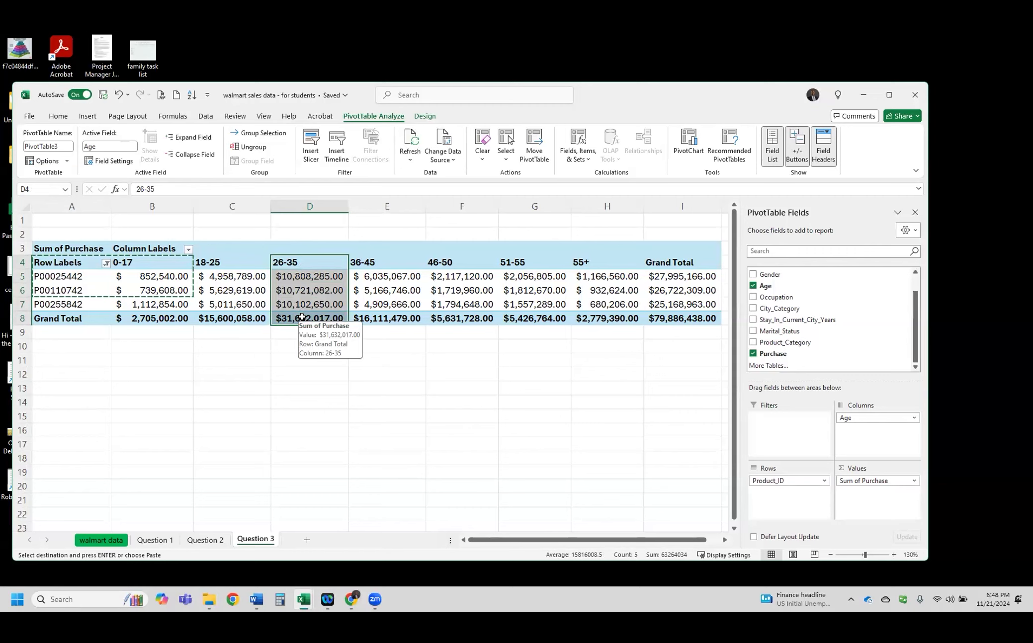
pyautogui.moveTo(310, 266); pyautogui.dragTo(309, 314)
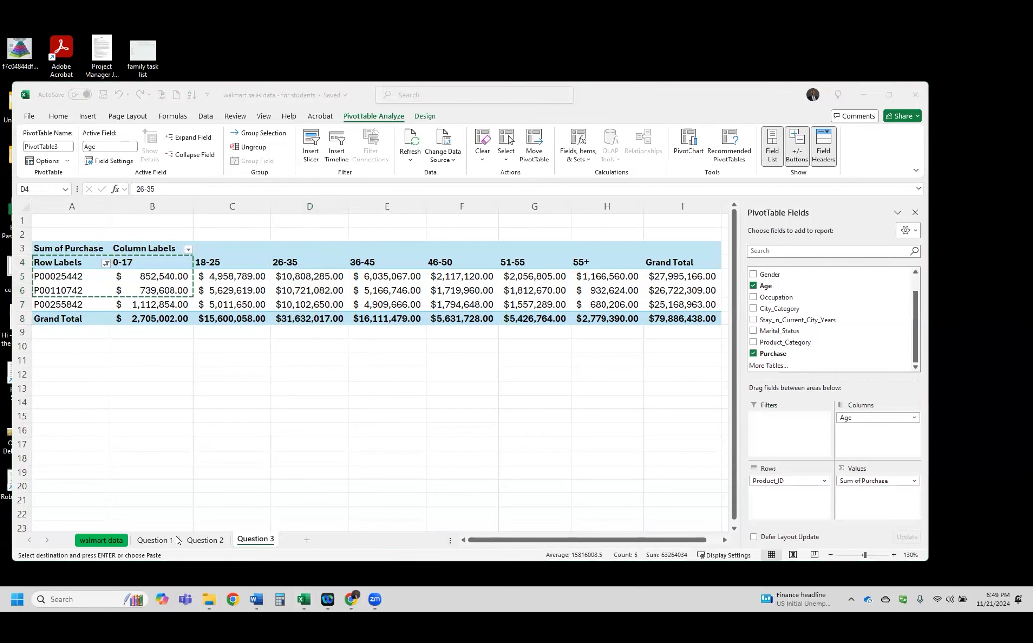
# Switch to Word and review question d about the percentage of orders that went to City Category B
pyautogui.click(265, 600)
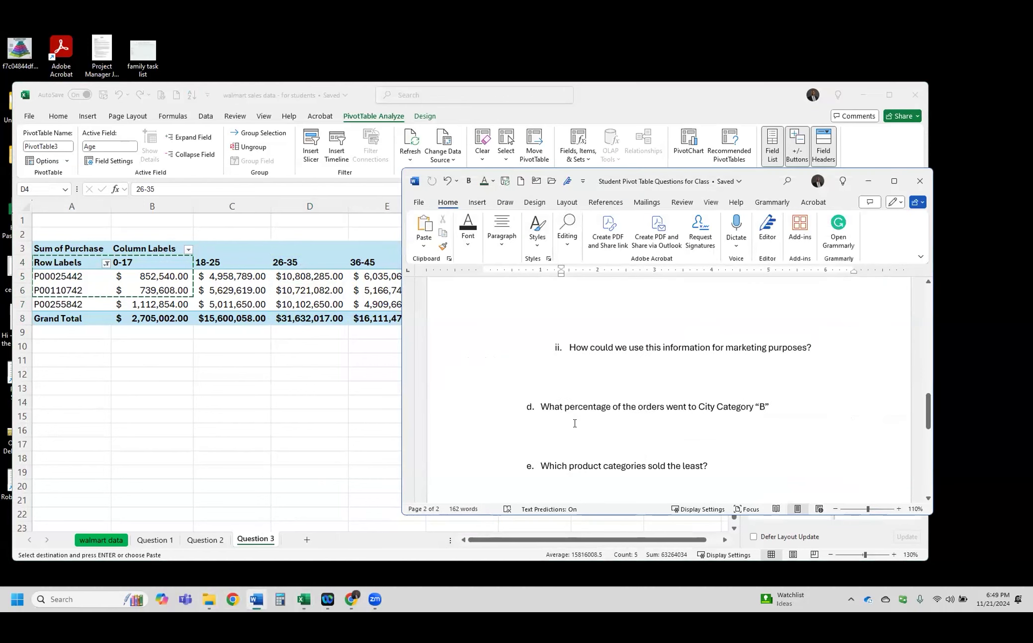
pyautogui.click(634, 383)
pyautogui.scroll(-3, 635, 390)
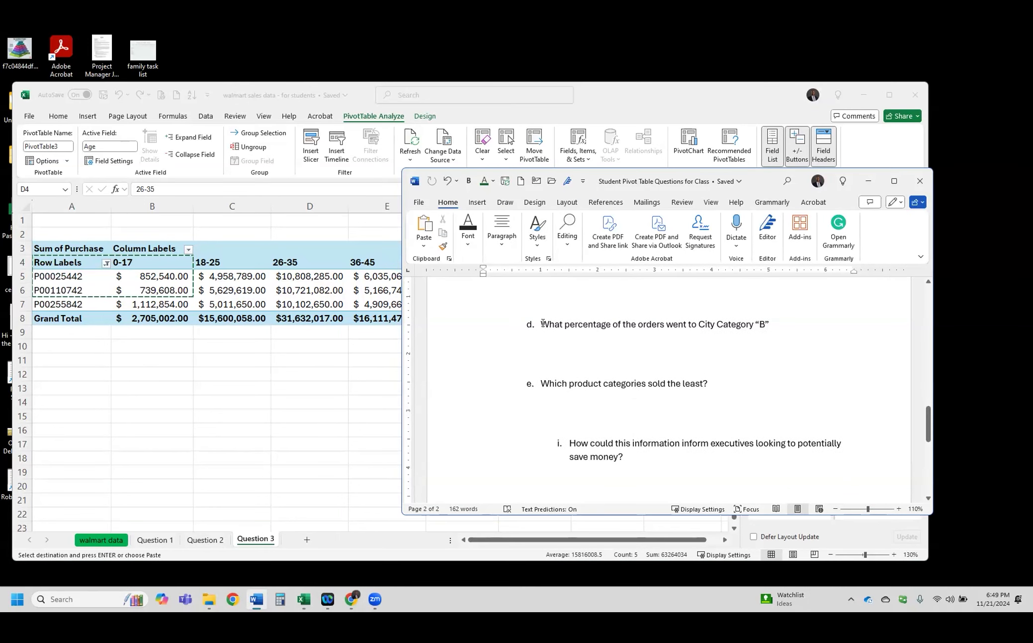
pyautogui.moveTo(541, 323); pyautogui.dragTo(771, 323)
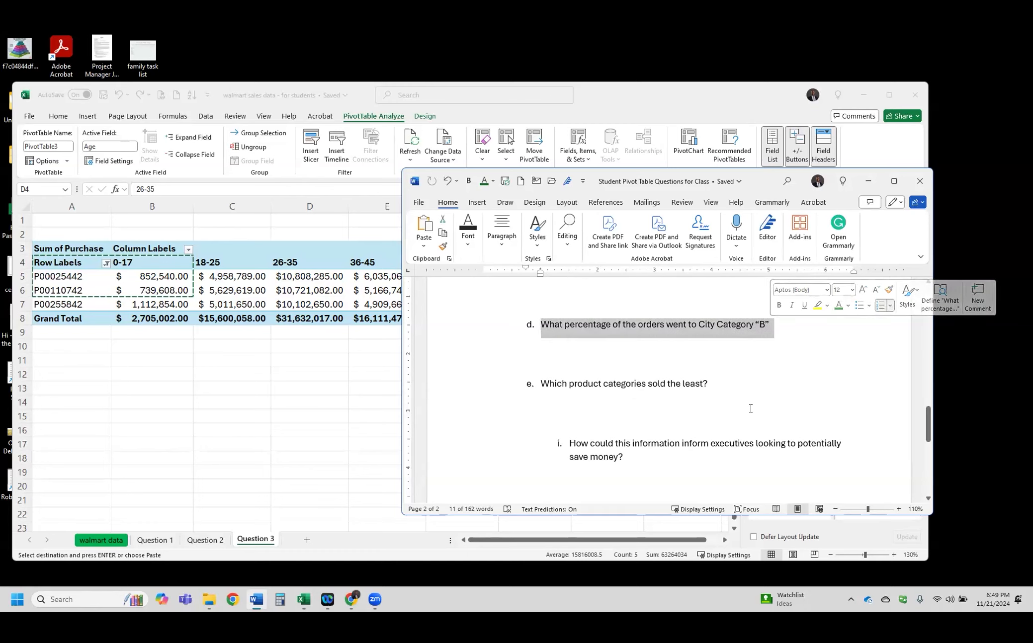
pyautogui.hotkey('ctrl', 'c')
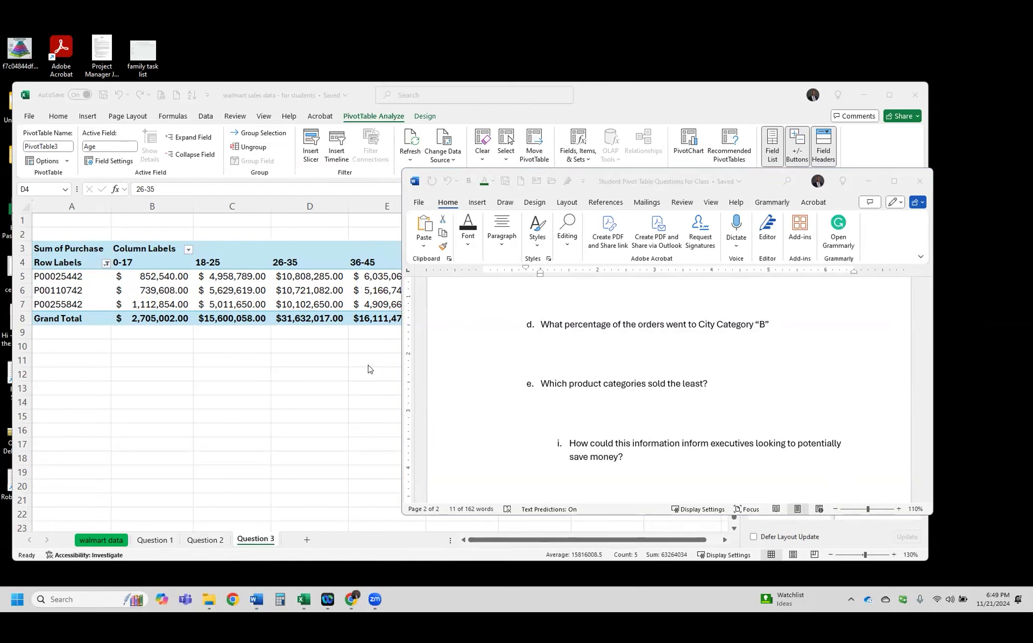
pyautogui.tripleClick(652, 329)
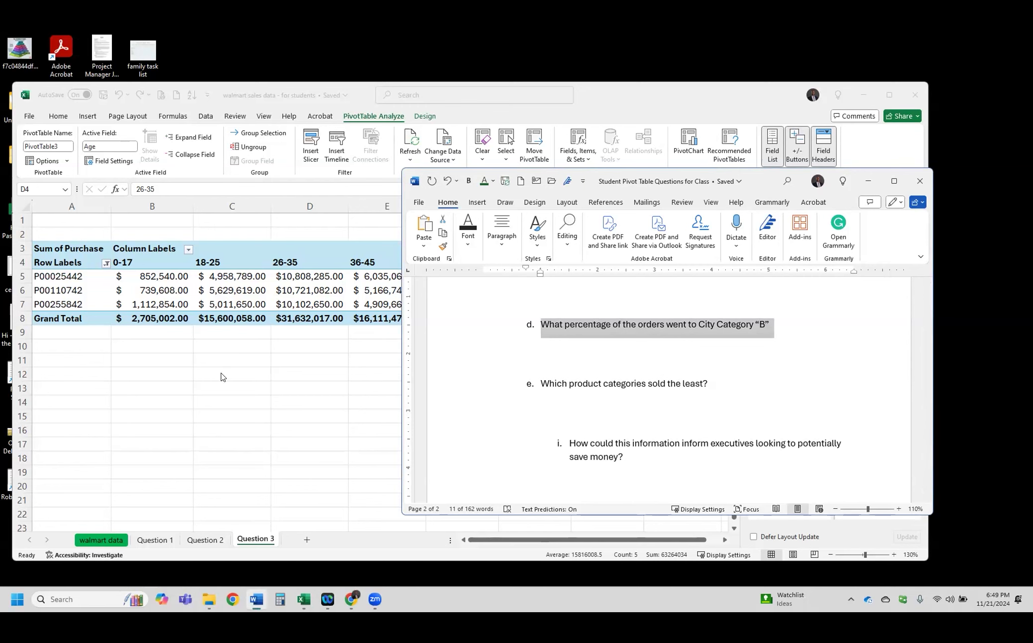
# Switch to Excel and open the walmart data sheet
pyautogui.click(110, 543)
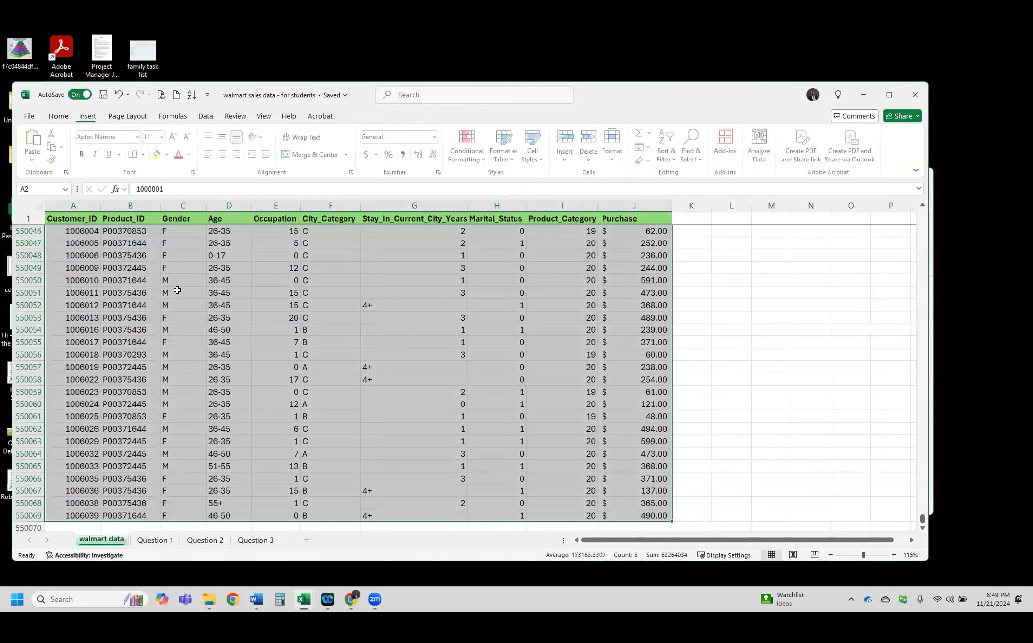
pyautogui.click(178, 290)
pyautogui.click(651, 515)
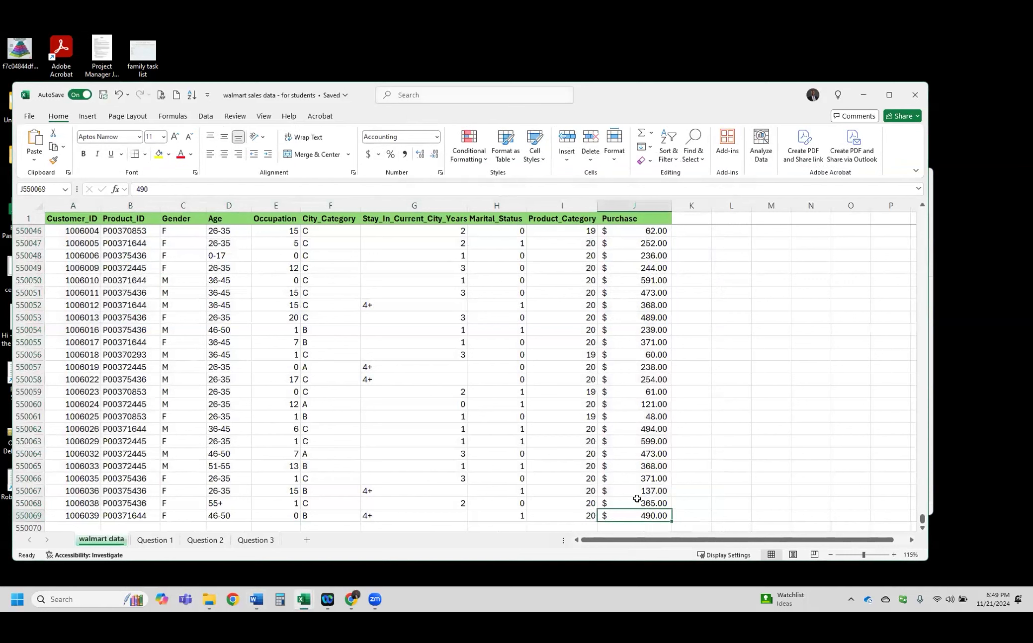
pyautogui.hotkey('ctrl', 'shift', 'Left')
pyautogui.hotkey('ctrl', 'shift', 'Up')
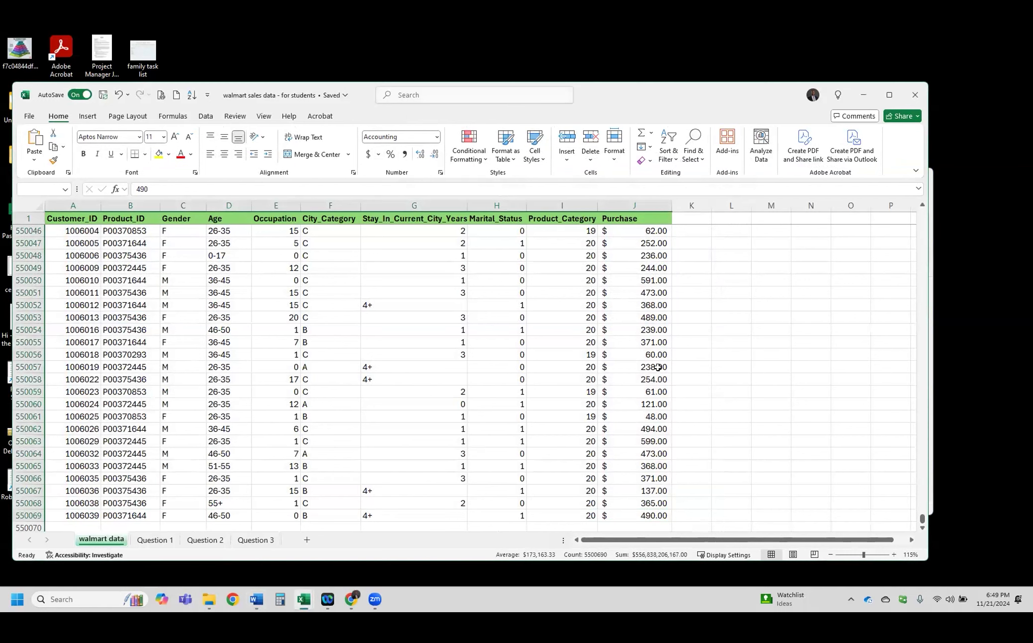
pyautogui.click(923, 528)
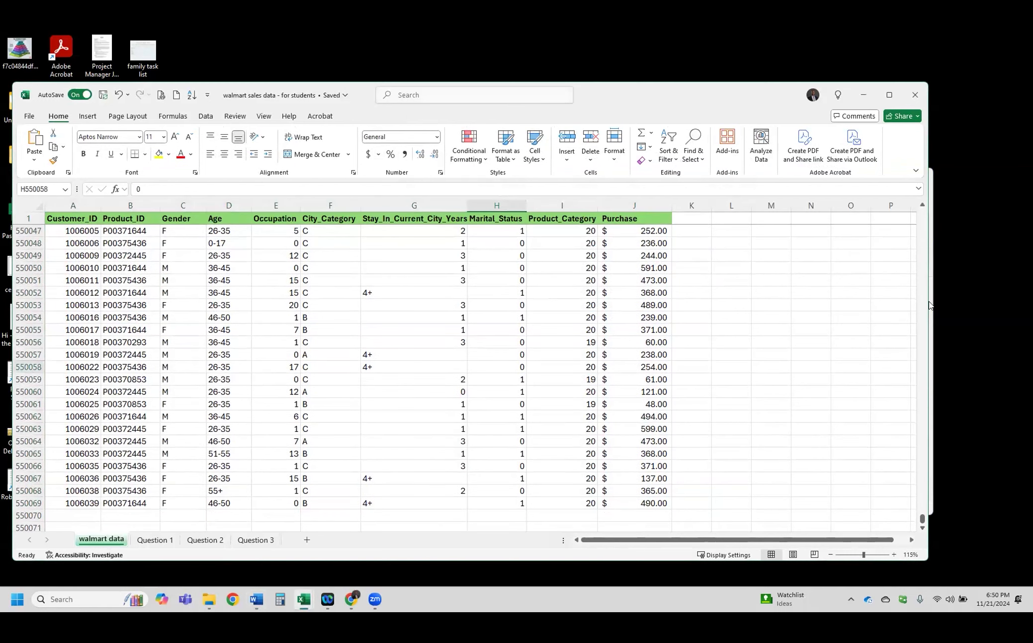
# Insert a pivot table on a new worksheet from the whole walmart data range, columns Customer_ID through Purchase
pyautogui.moveTo(922, 519); pyautogui.dragTo(921, 213)
pyautogui.click(63, 227)
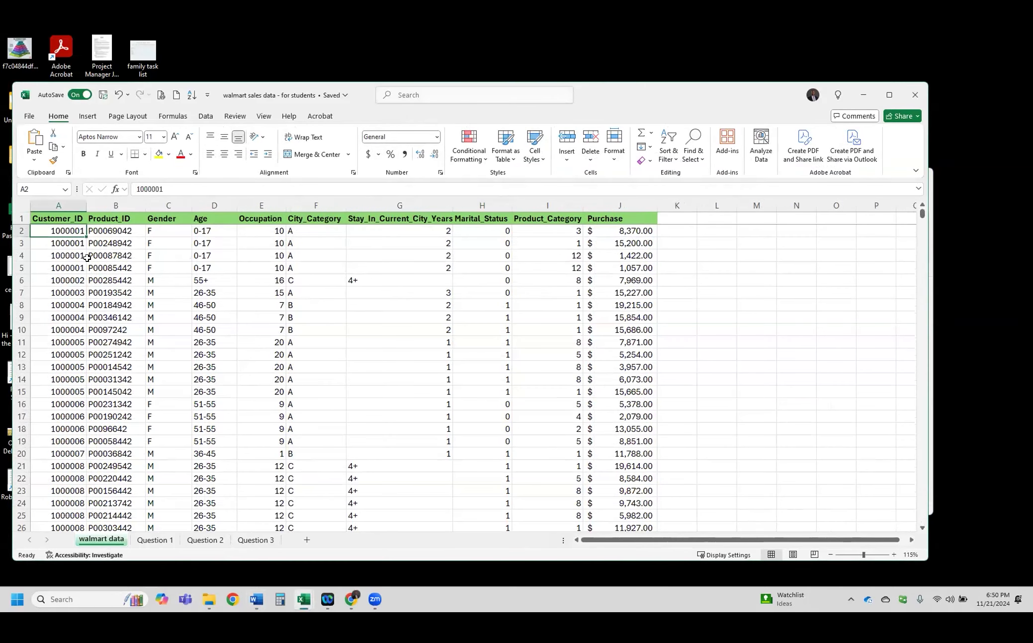
pyautogui.hotkey('ctrl', 'shift', 'Down')
pyautogui.hotkey('ctrl', 'shift', 'Right')
pyautogui.click(88, 116)
pyautogui.click(38, 141)
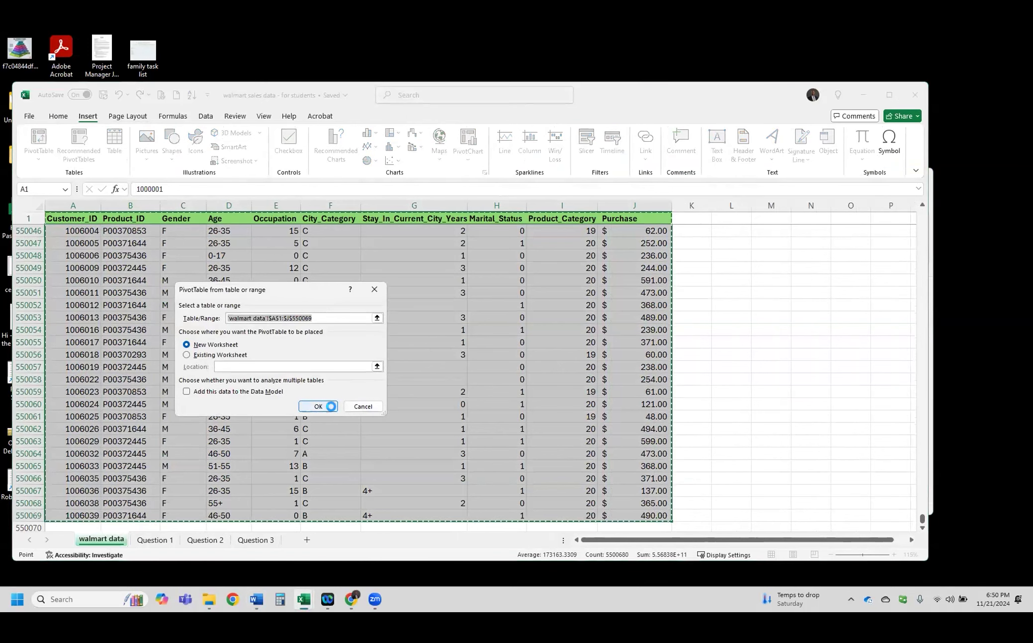
pyautogui.click(331, 406)
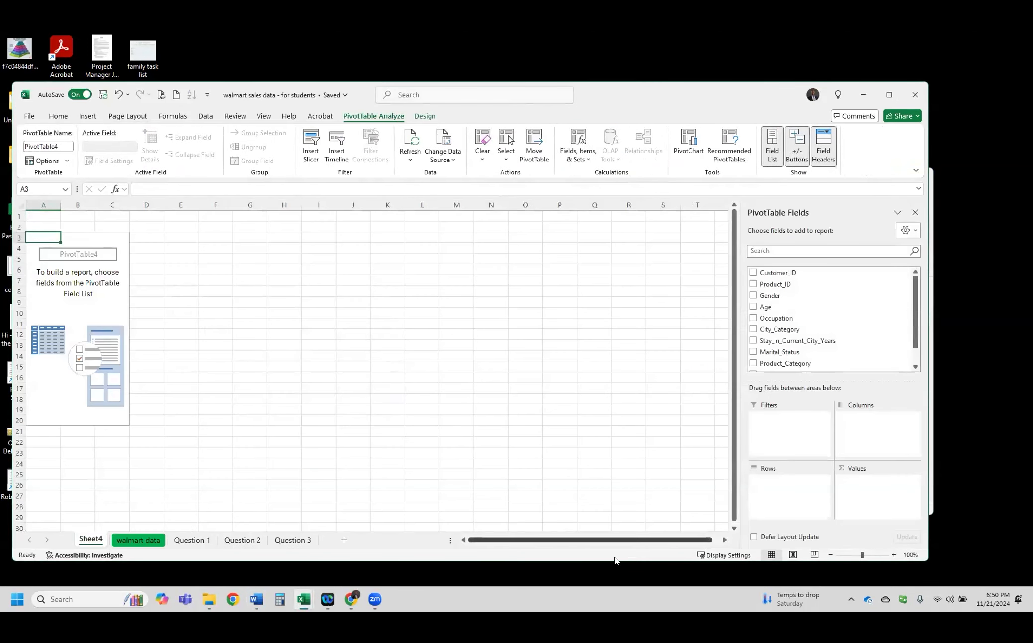
# Build the pivot table with City_Category as rows and the sum of Purchase as values
pyautogui.moveTo(781, 328); pyautogui.dragTo(788, 492)
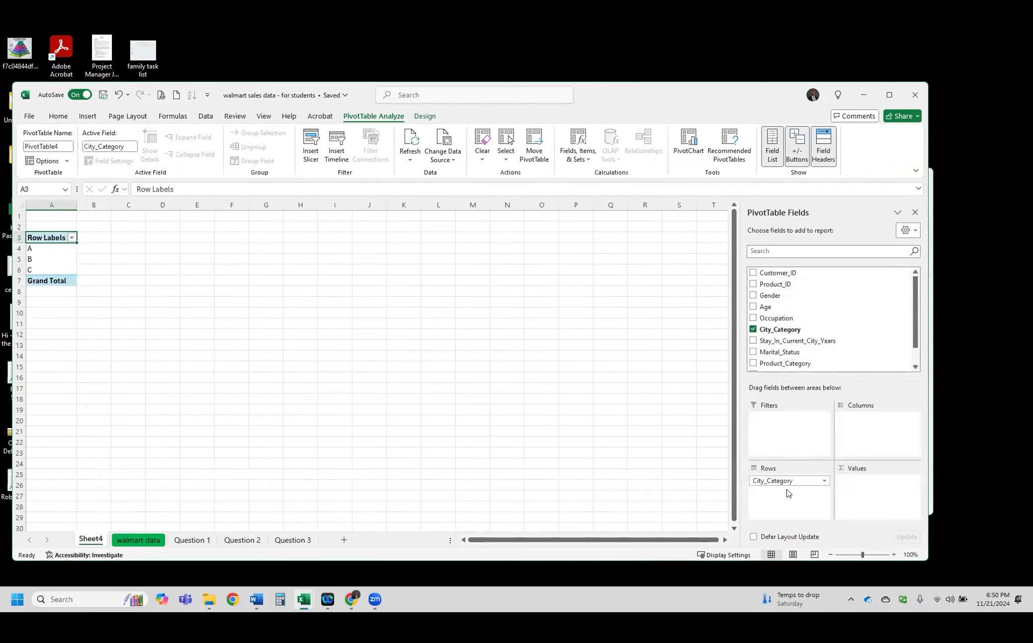
pyautogui.scroll(-2, 796, 363)
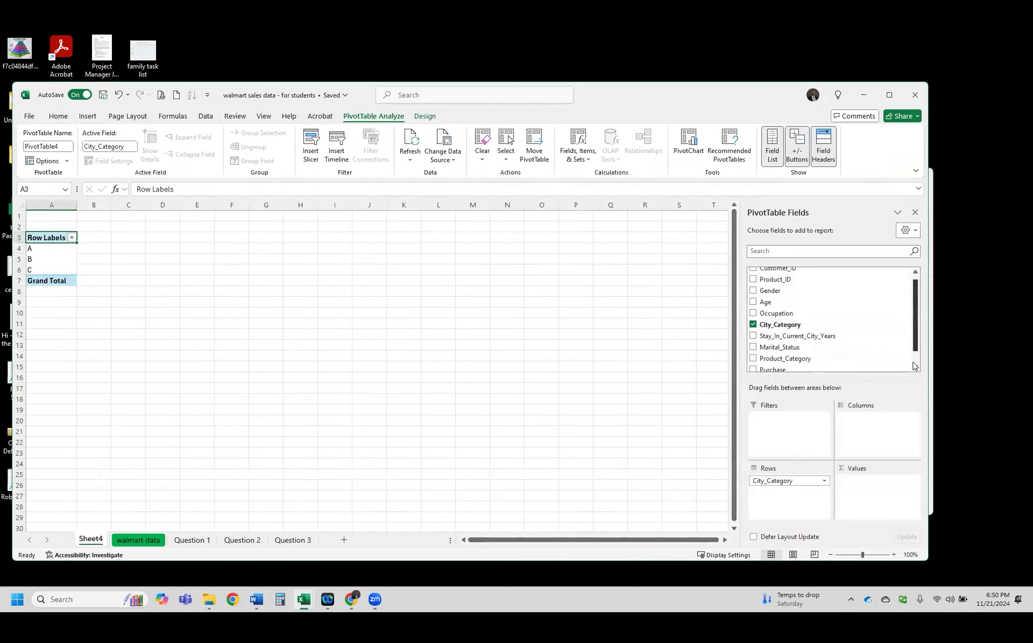
pyautogui.moveTo(789, 354); pyautogui.dragTo(853, 475)
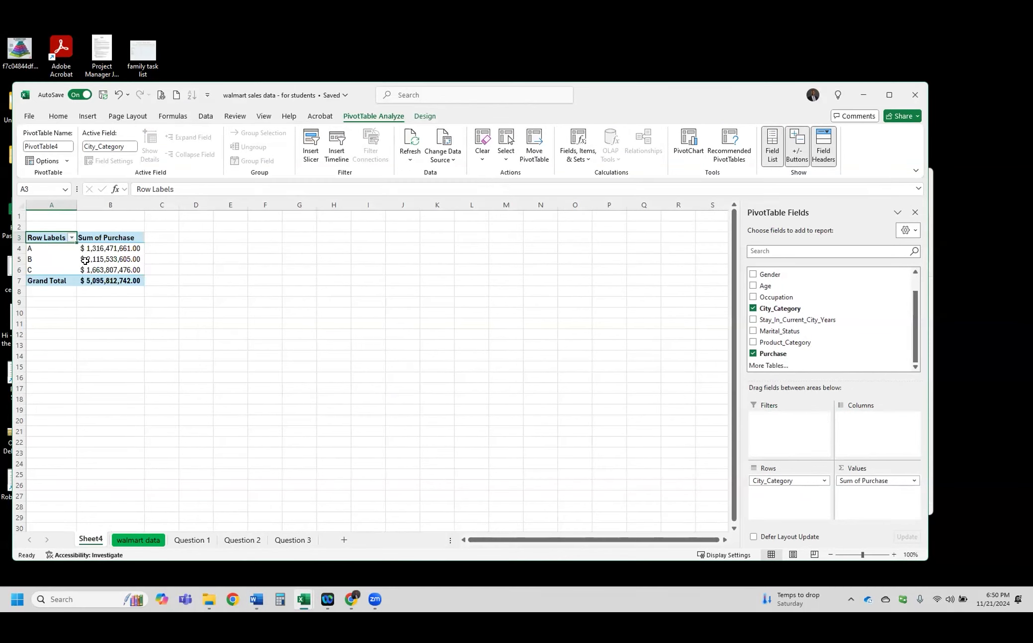
pyautogui.keyDown('ctrl'); pyautogui.scroll(1, 86, 258); pyautogui.keyUp('ctrl')
pyautogui.keyDown('ctrl'); pyautogui.scroll(1, 86, 257); pyautogui.keyUp('ctrl')
pyautogui.moveTo(186, 206); pyautogui.dragTo(206, 258)
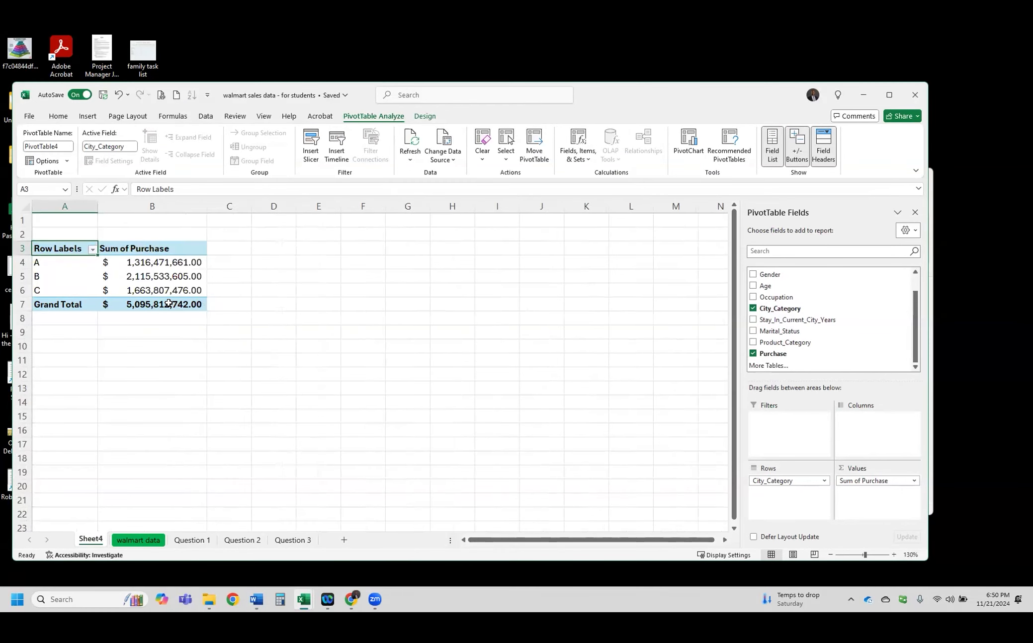
# Compare the purchase totals of city categories A, B and C, highlighting category B's row and the three totals
pyautogui.click(267, 221)
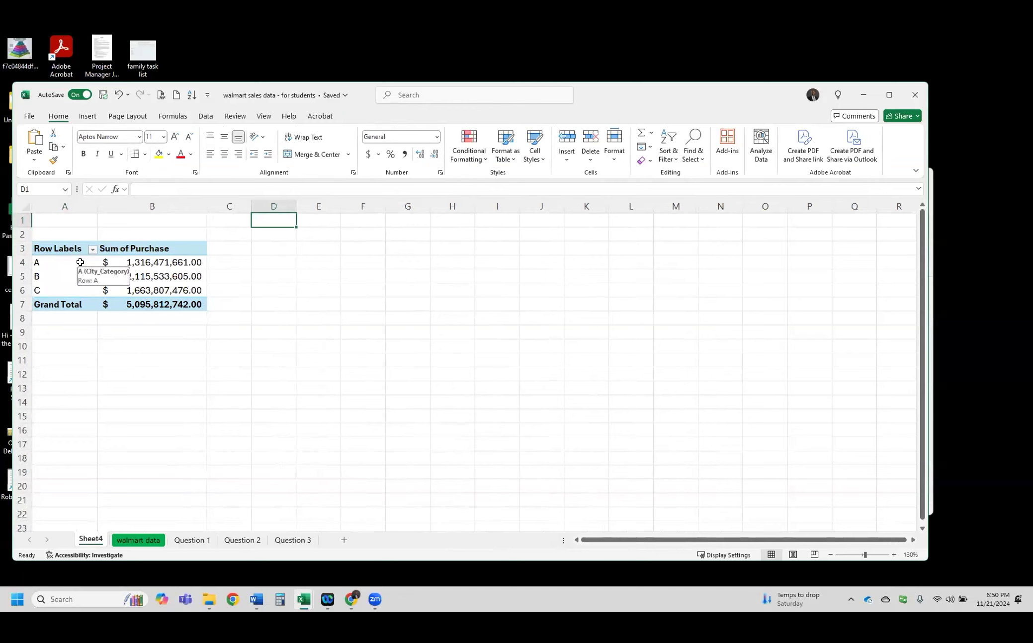
pyautogui.moveTo(127, 263)
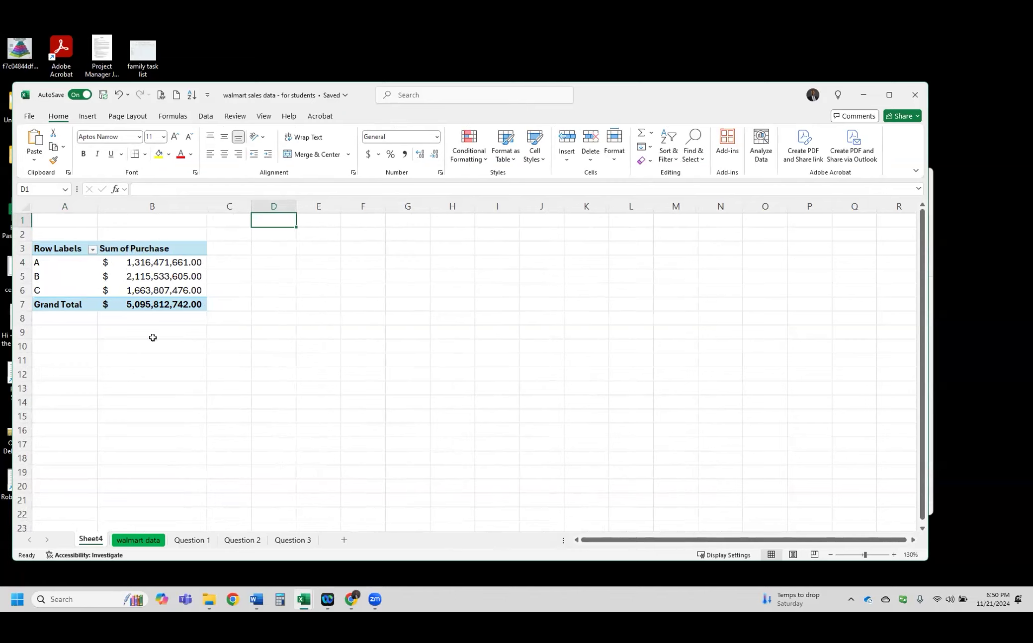
pyautogui.moveTo(80, 277); pyautogui.dragTo(118, 287)
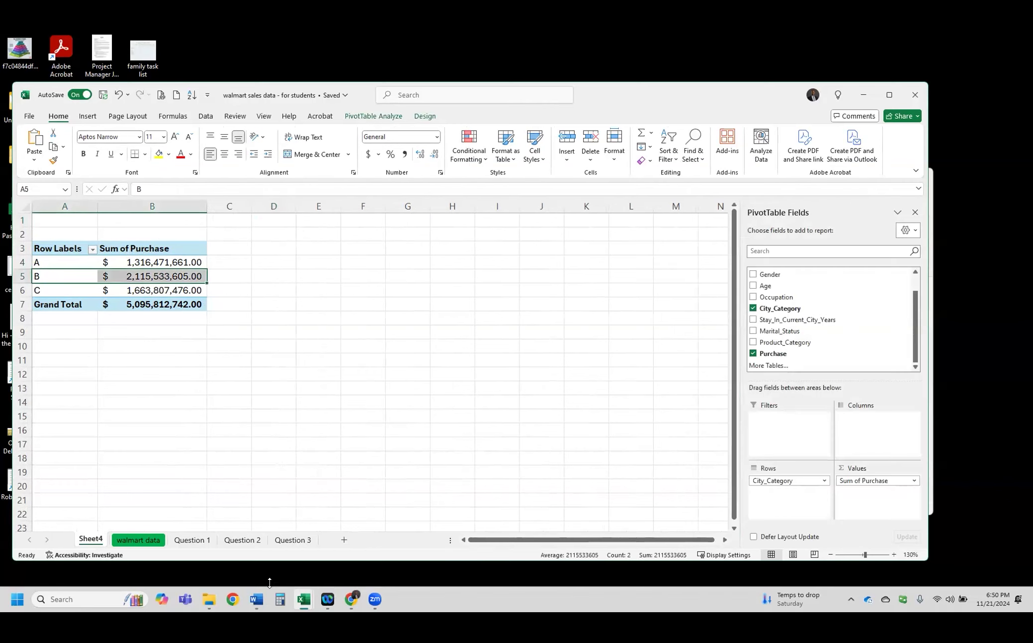
pyautogui.moveTo(263, 597)
pyautogui.moveTo(181, 263); pyautogui.dragTo(130, 293)
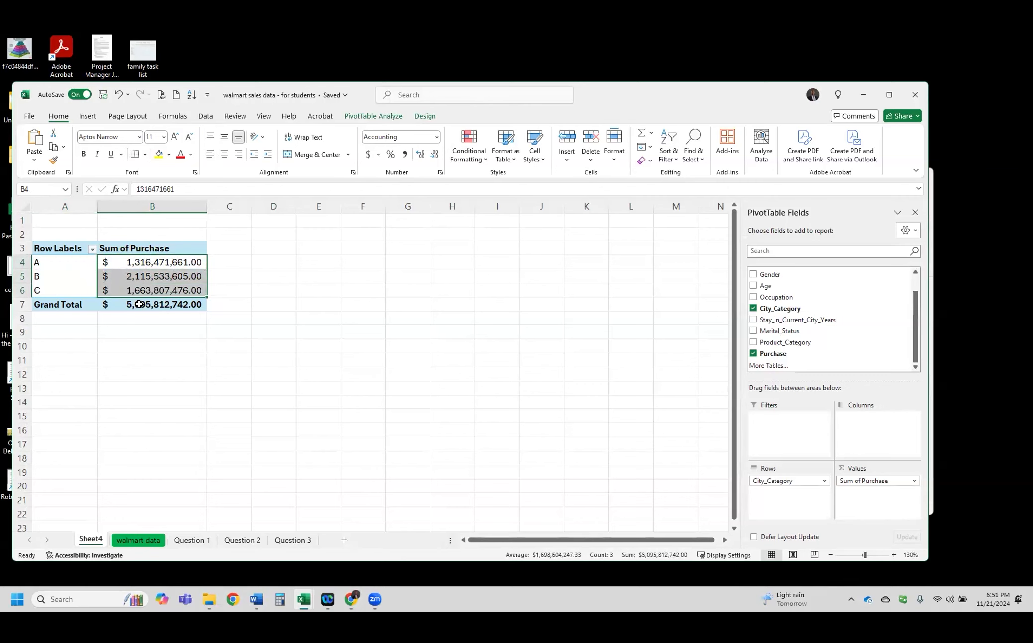
pyautogui.click(155, 265)
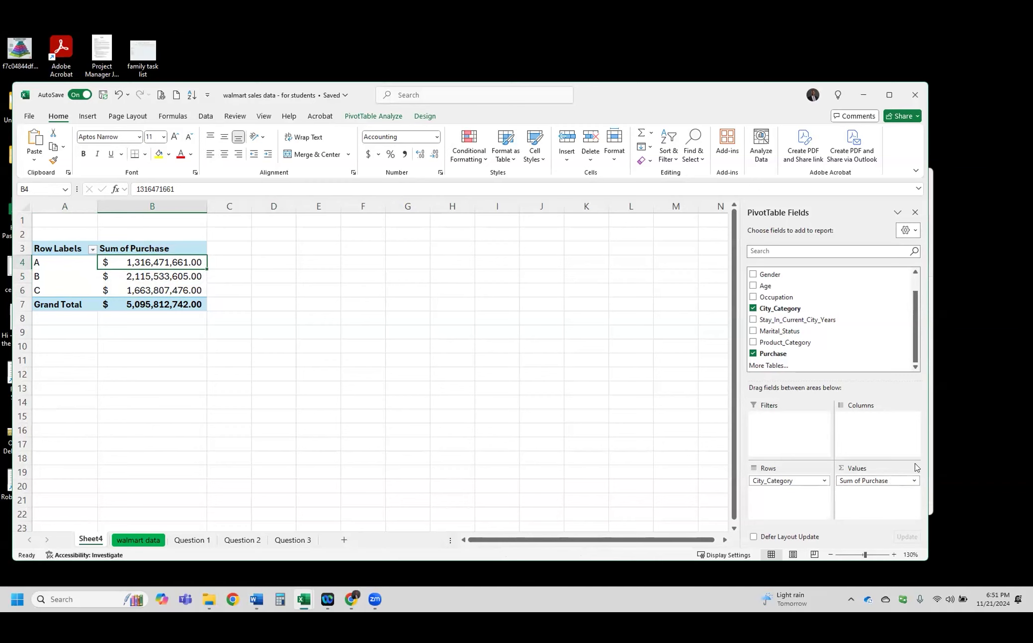
pyautogui.click(914, 482)
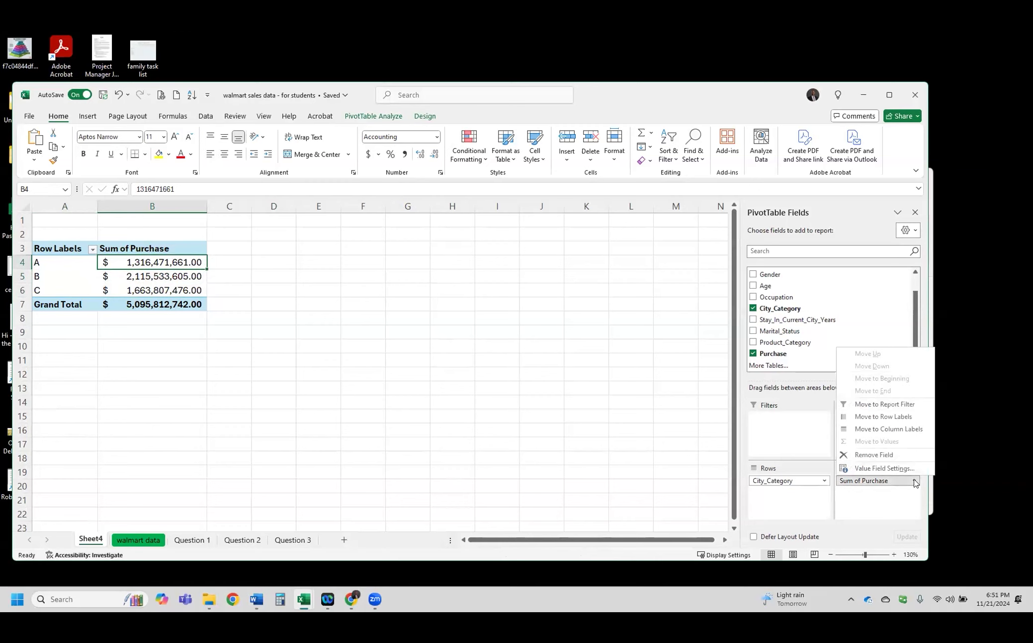
pyautogui.click(880, 469)
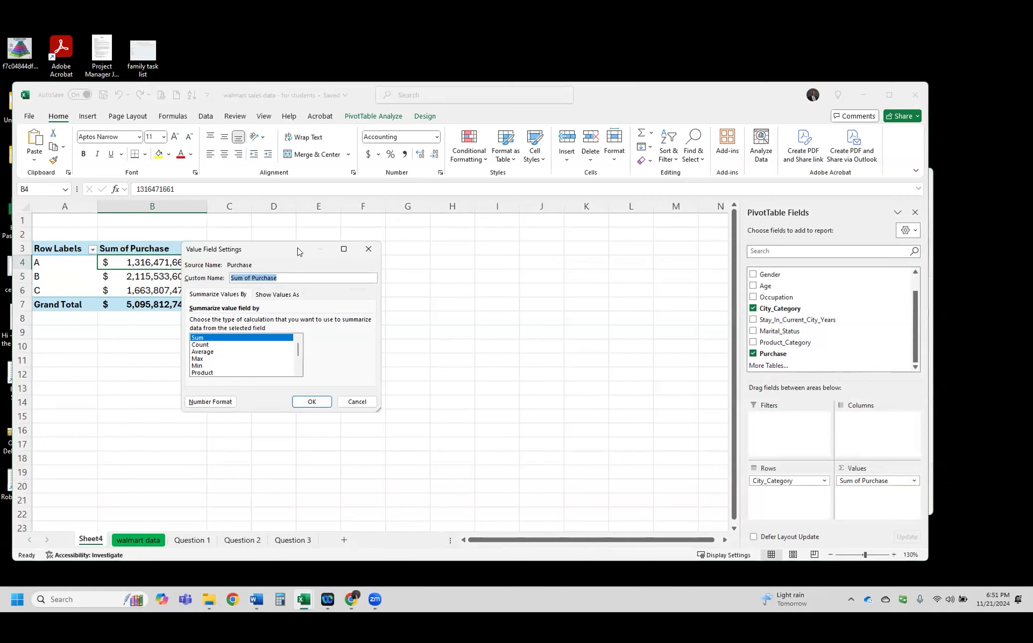
pyautogui.moveTo(297, 251); pyautogui.dragTo(378, 252)
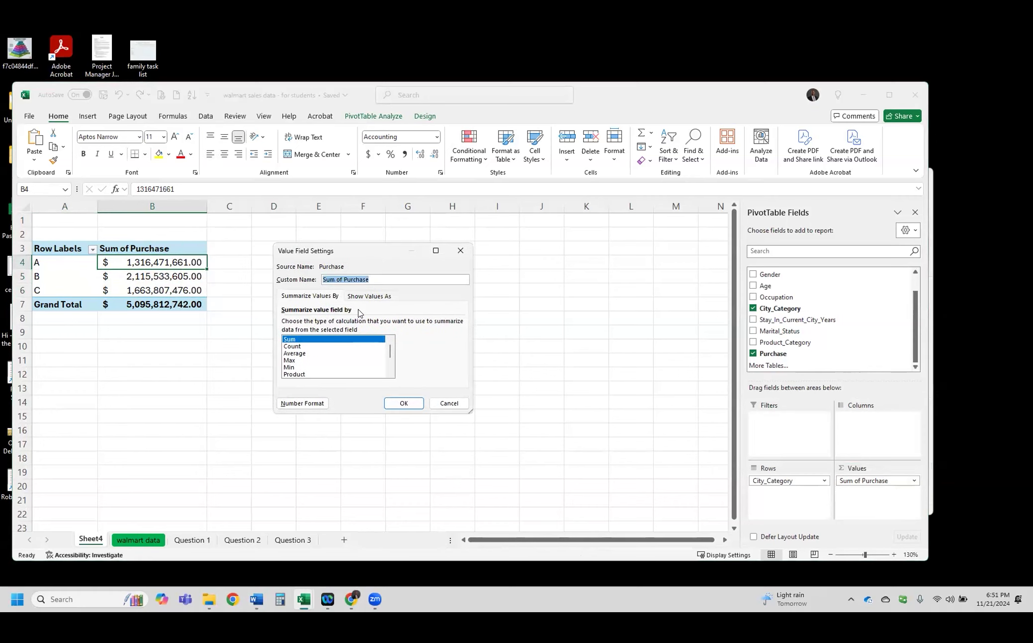
pyautogui.click(369, 298)
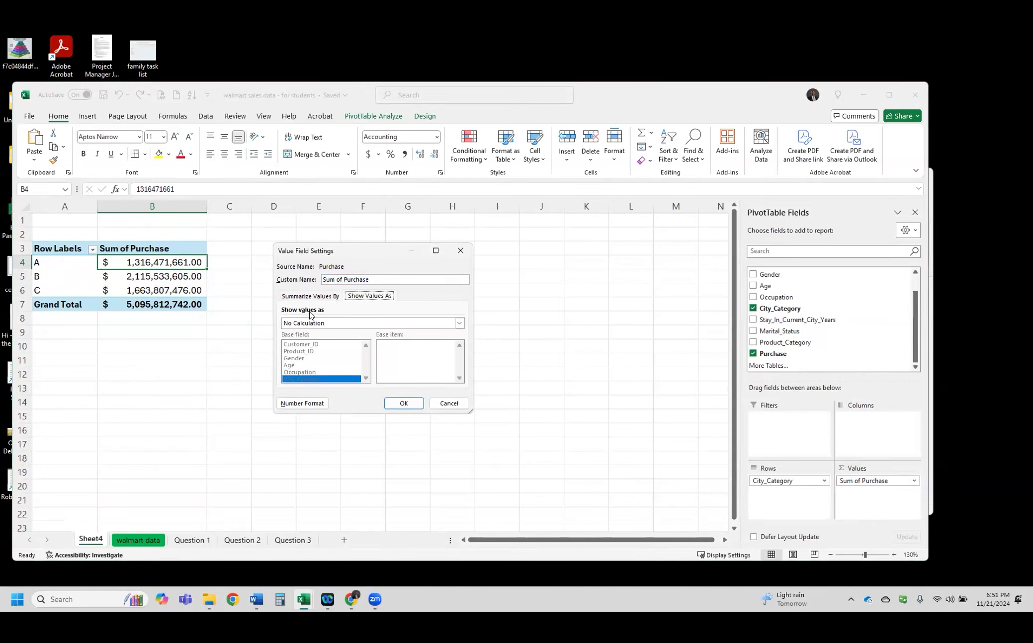
pyautogui.click(331, 327)
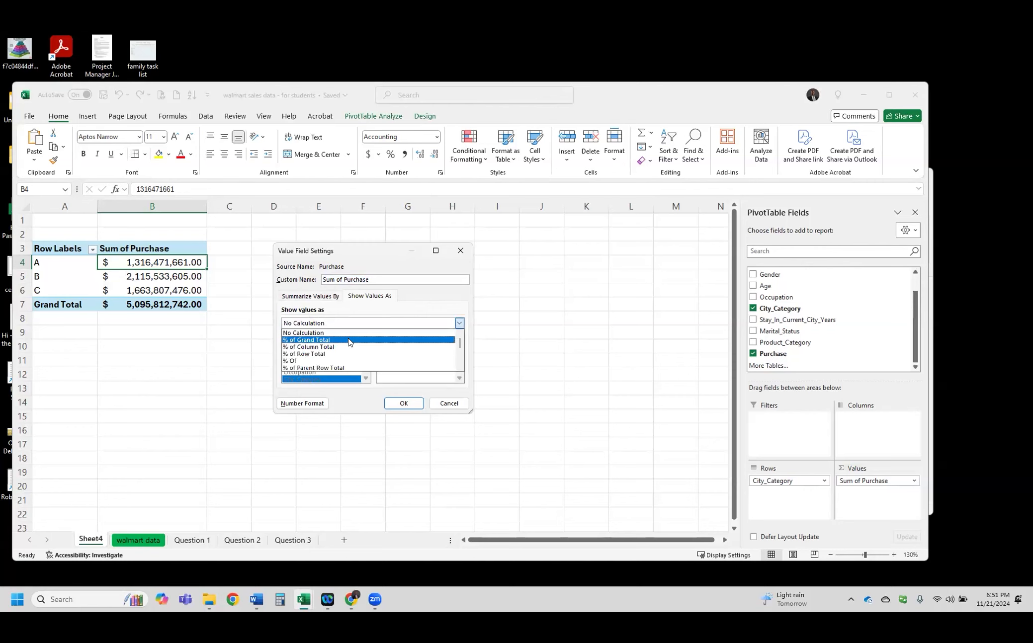
pyautogui.click(465, 390)
pyautogui.click(449, 403)
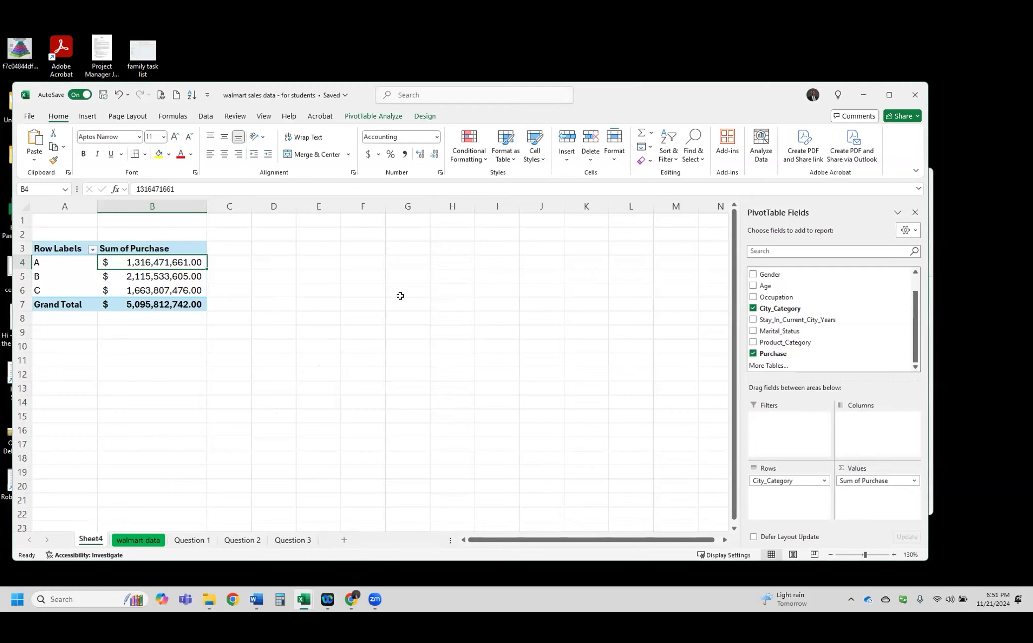
# Set the Sum of Purchase values to show as % of Grand Total
pyautogui.click(900, 480)
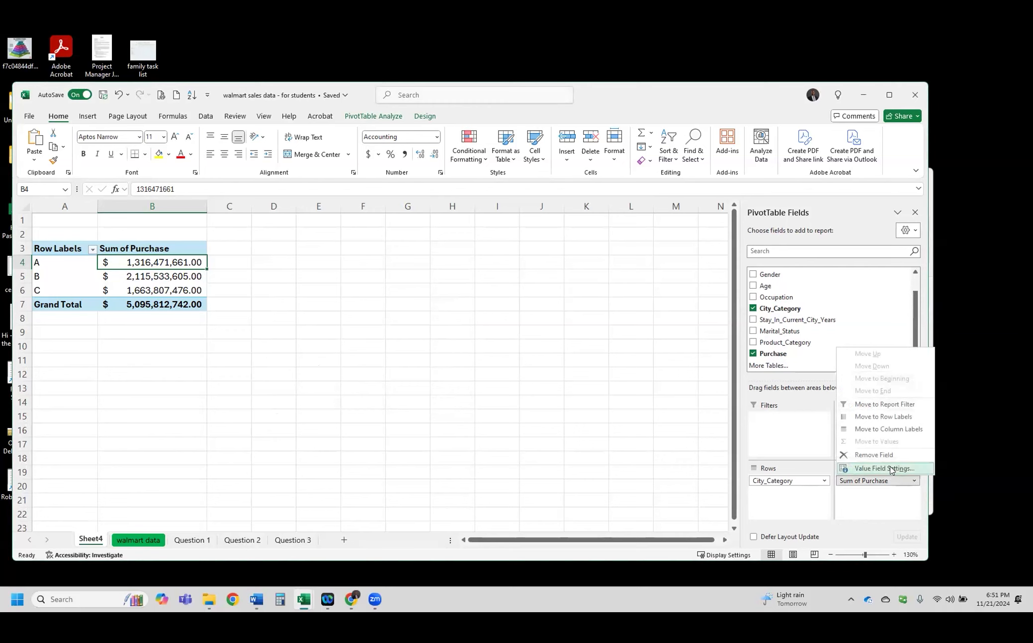
pyautogui.click(919, 473)
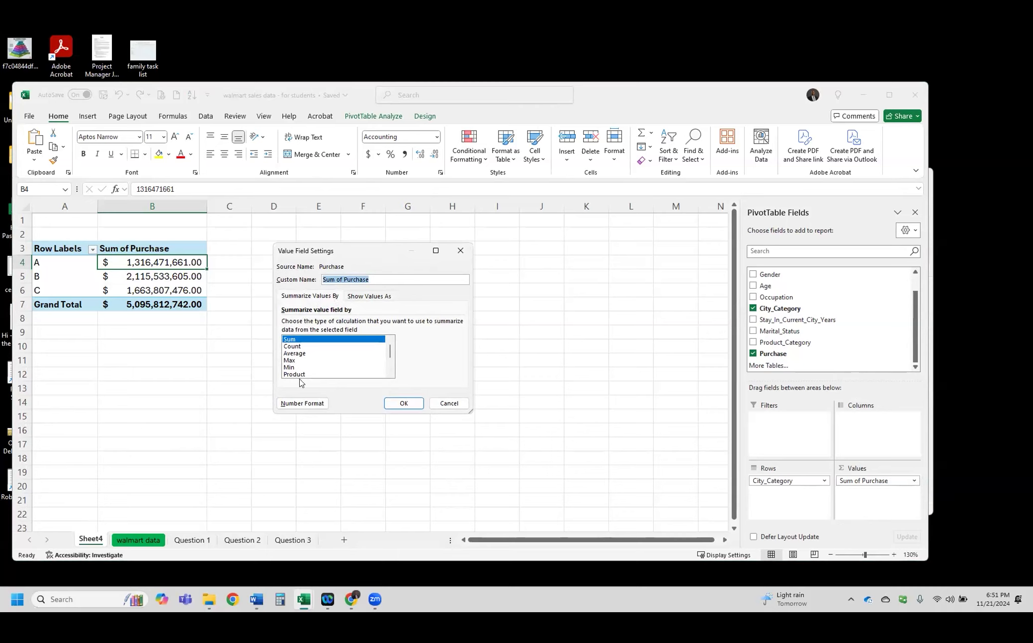
pyautogui.click(376, 298)
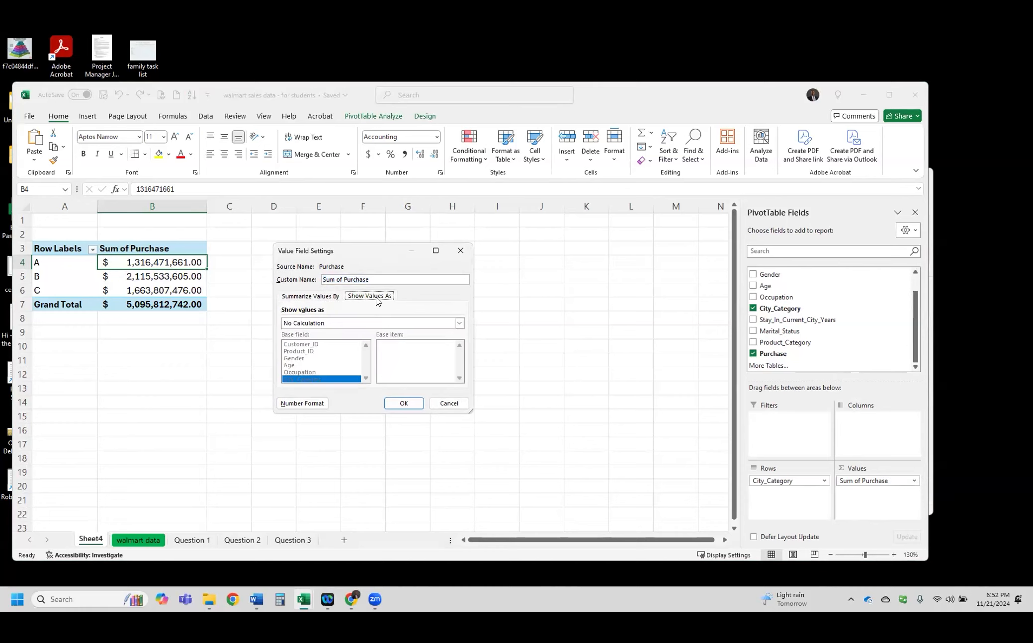
pyautogui.click(347, 324)
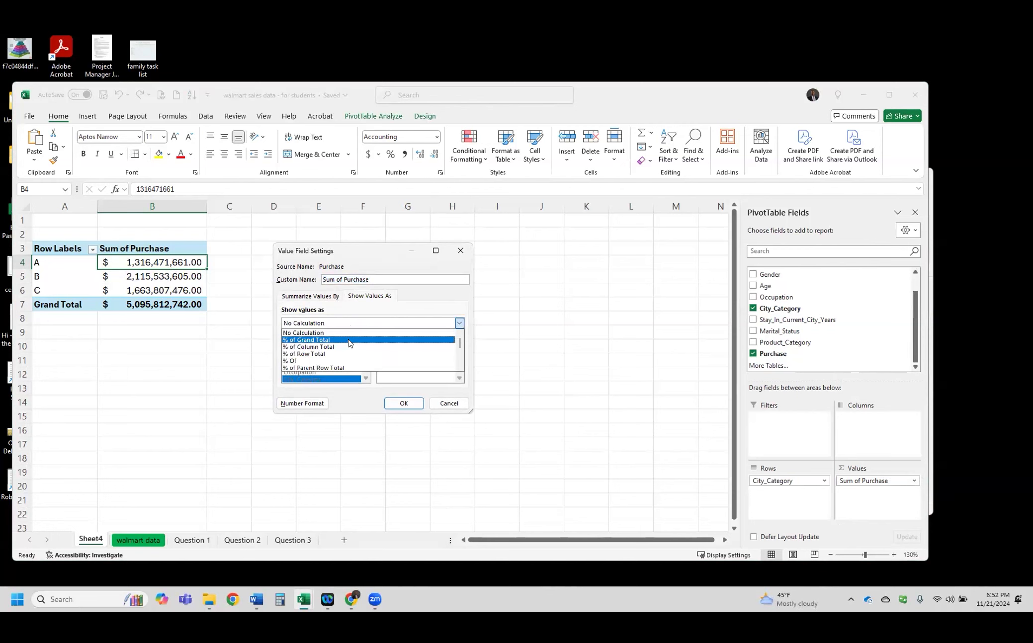
pyautogui.click(349, 341)
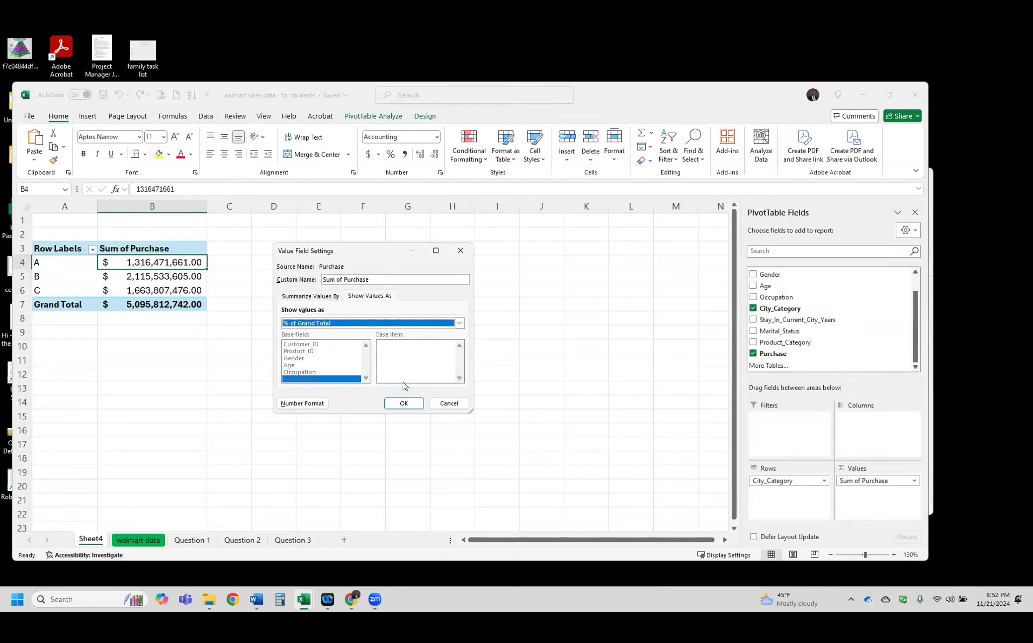
pyautogui.click(407, 405)
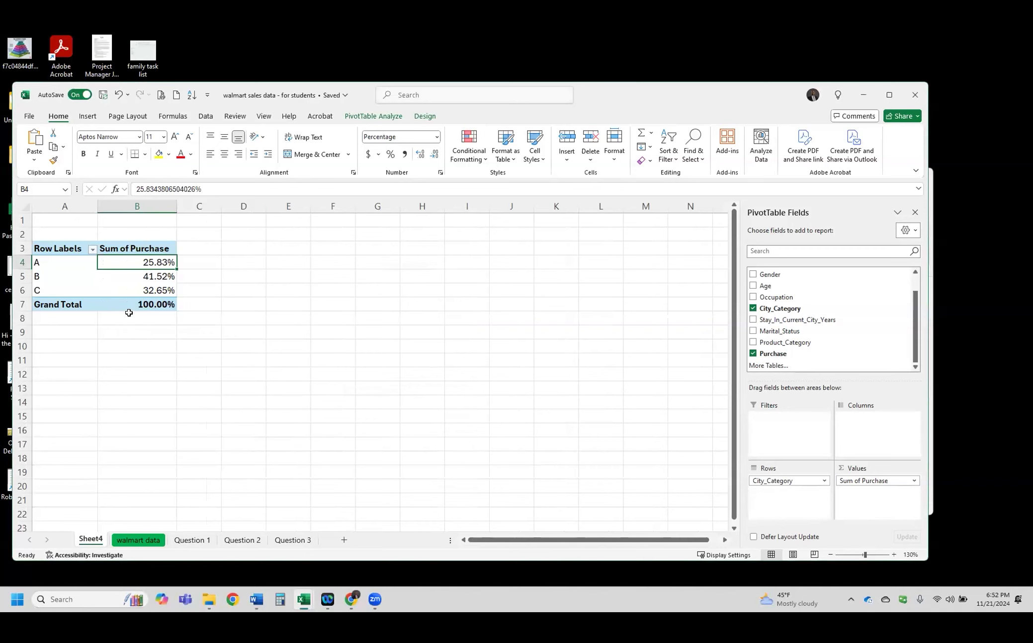
# Color the city category B row, label and percentage, in red font
pyautogui.keyDown('ctrl'); pyautogui.scroll(1, 129, 312); pyautogui.keyUp('ctrl')
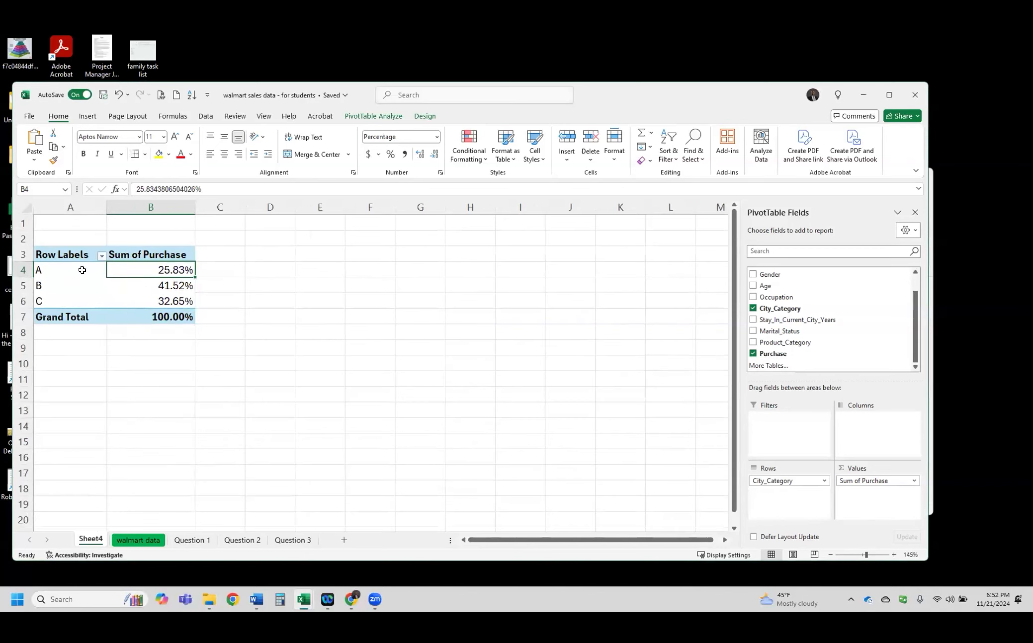
pyautogui.moveTo(81, 270); pyautogui.dragTo(81, 298)
pyautogui.click(162, 290)
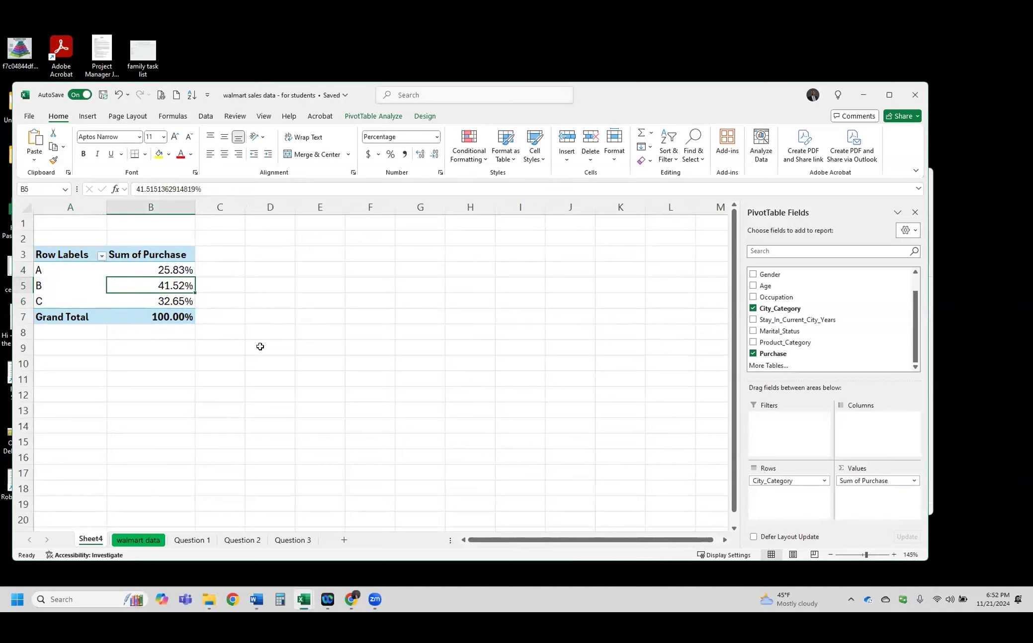
pyautogui.click(70, 286)
pyautogui.moveTo(152, 284); pyautogui.dragTo(88, 282)
pyautogui.click(180, 154)
pyautogui.click(265, 377)
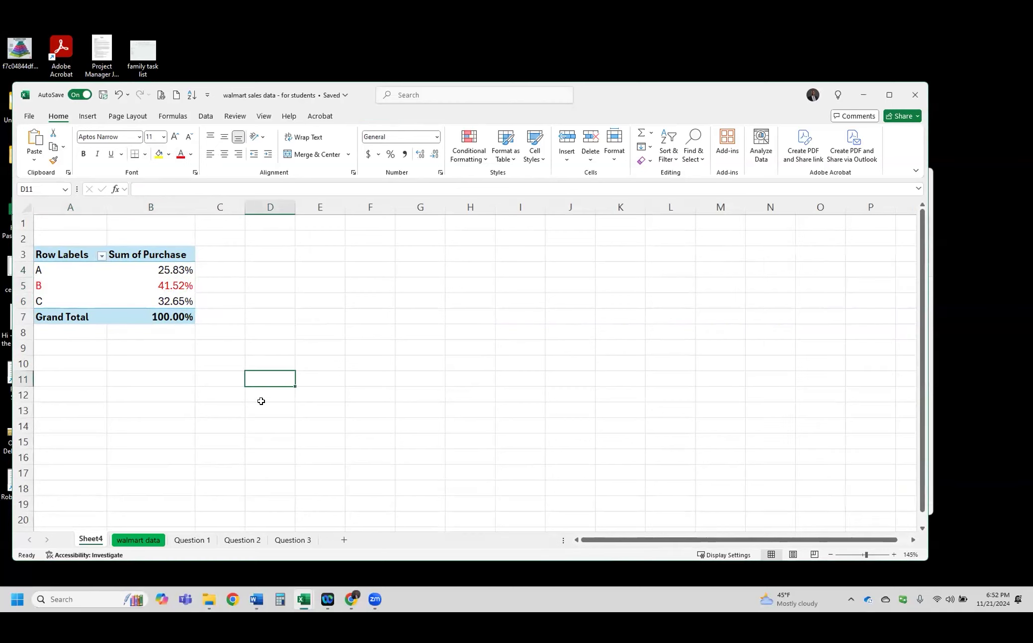
# Review each city category's percentage of purchases and highlight category B's row for question d
pyautogui.click(167, 286)
pyautogui.click(174, 302)
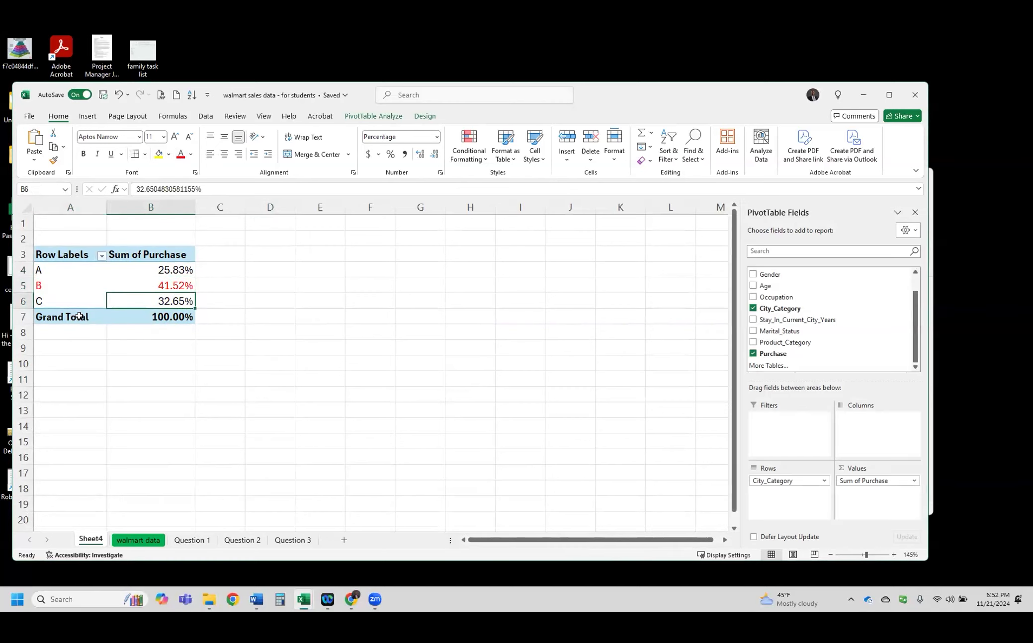
pyautogui.click(161, 270)
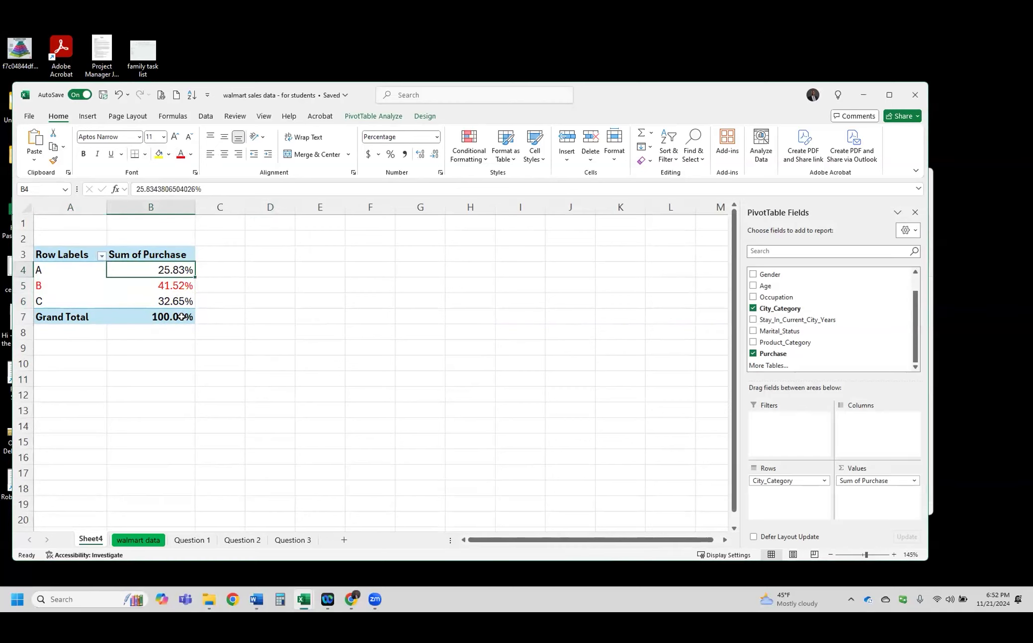
pyautogui.click(161, 288)
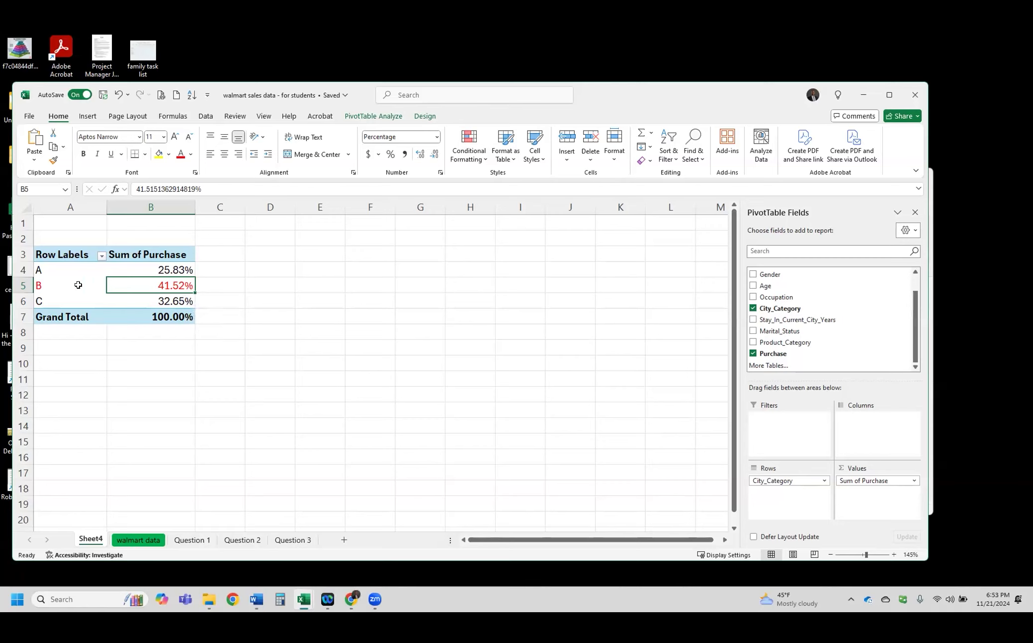
pyautogui.moveTo(78, 285); pyautogui.dragTo(134, 286)
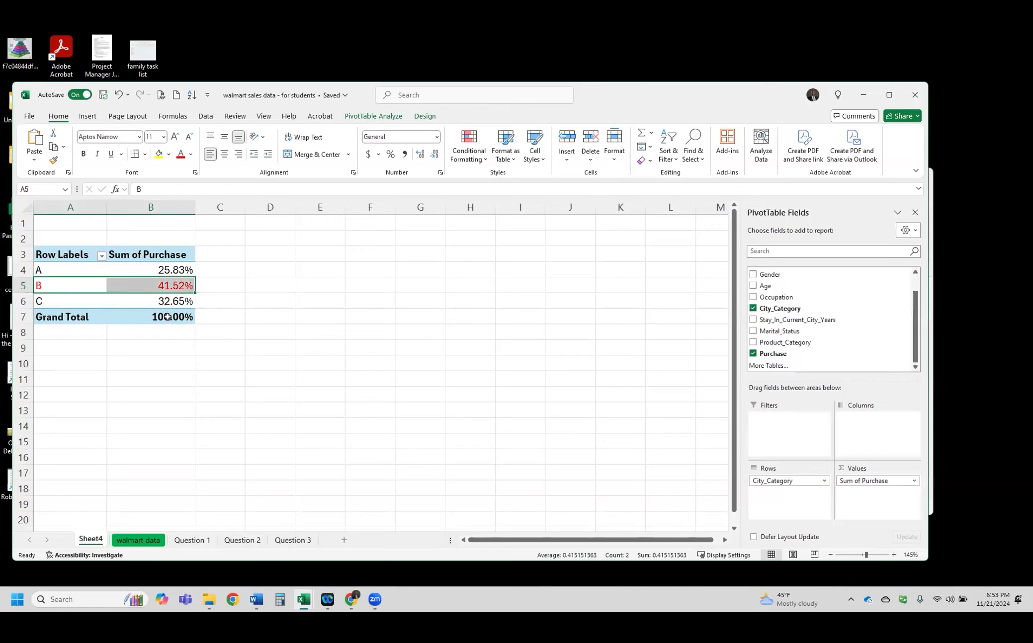
# Inspect the city category percentages up close and select category B's value
pyautogui.scroll(2, 167, 319)
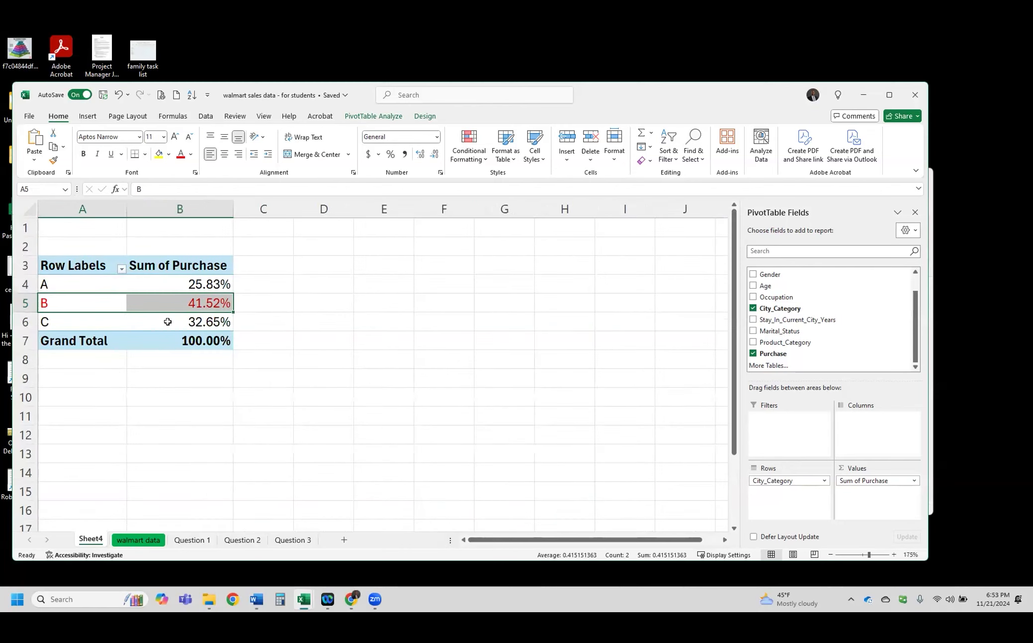
pyautogui.scroll(2, 167, 322)
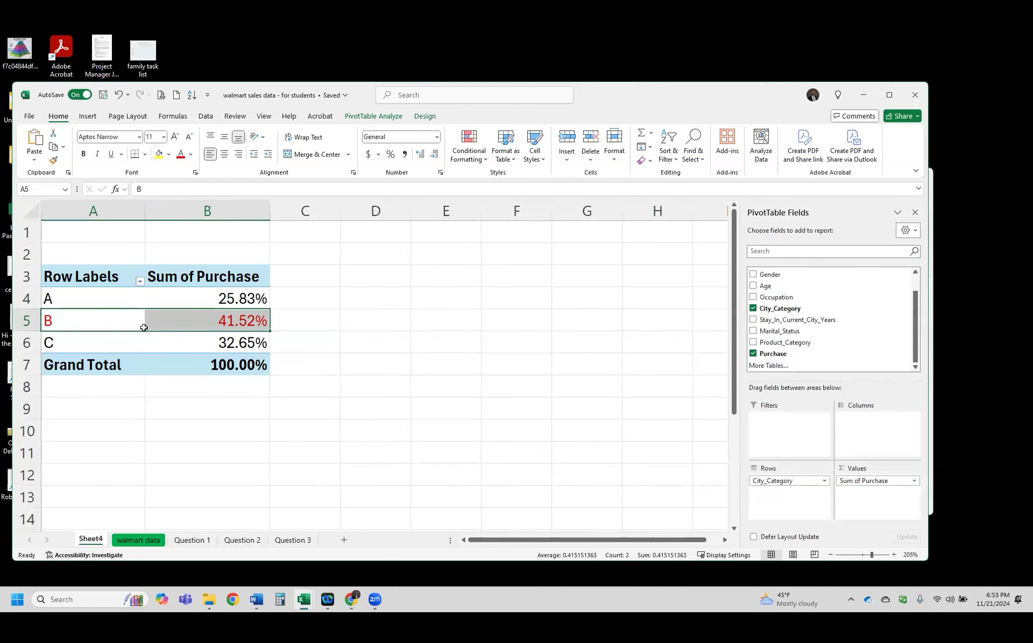
pyautogui.click(164, 319)
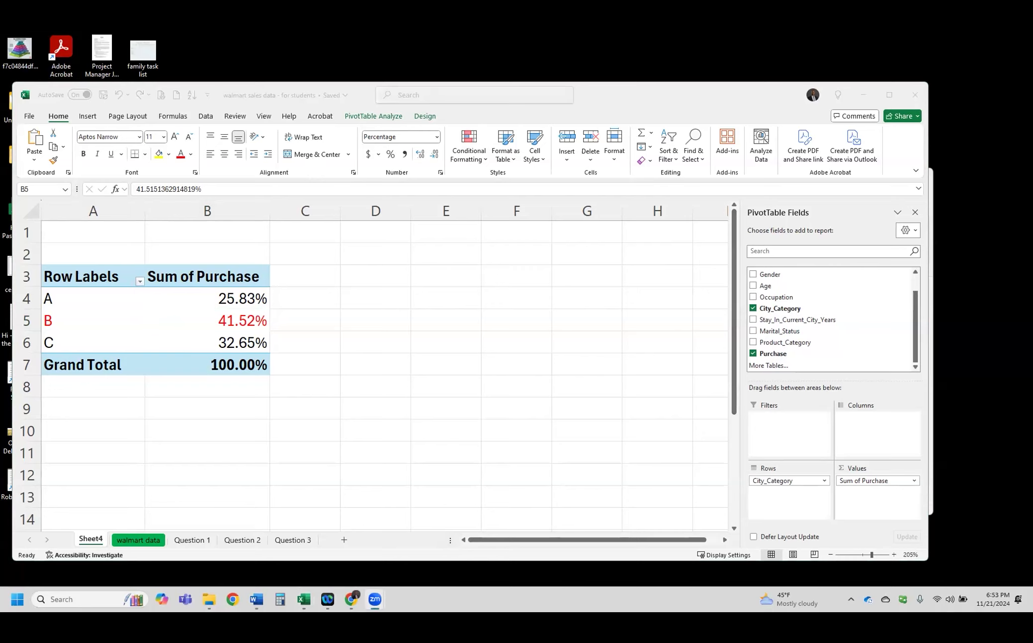
# Switch to the Word document and highlight question e, about which product categories sold the least, reading its sub-question too
pyautogui.click(256, 600)
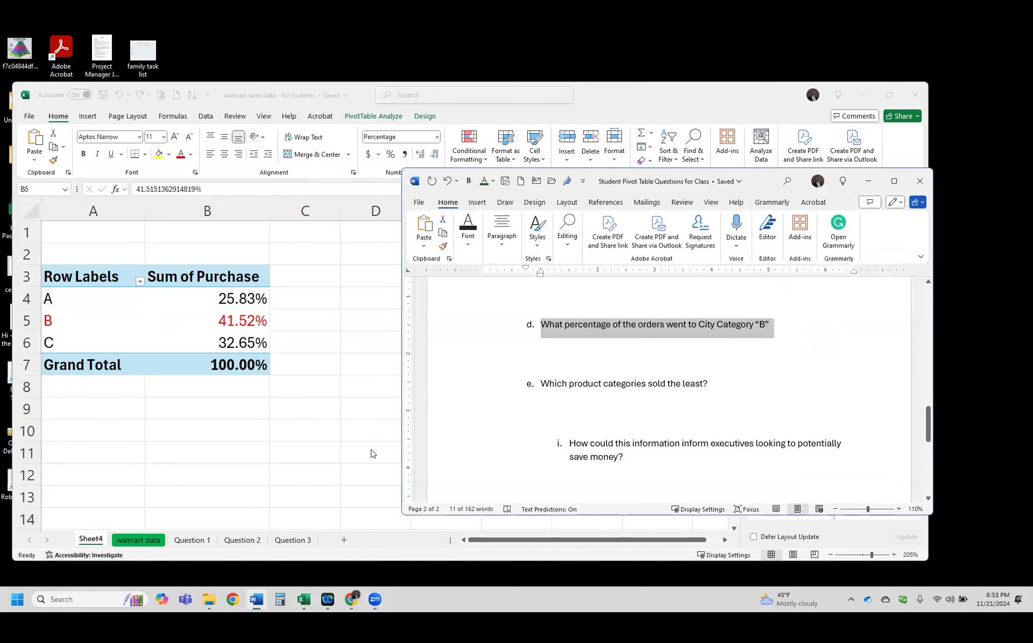
pyautogui.click(564, 385)
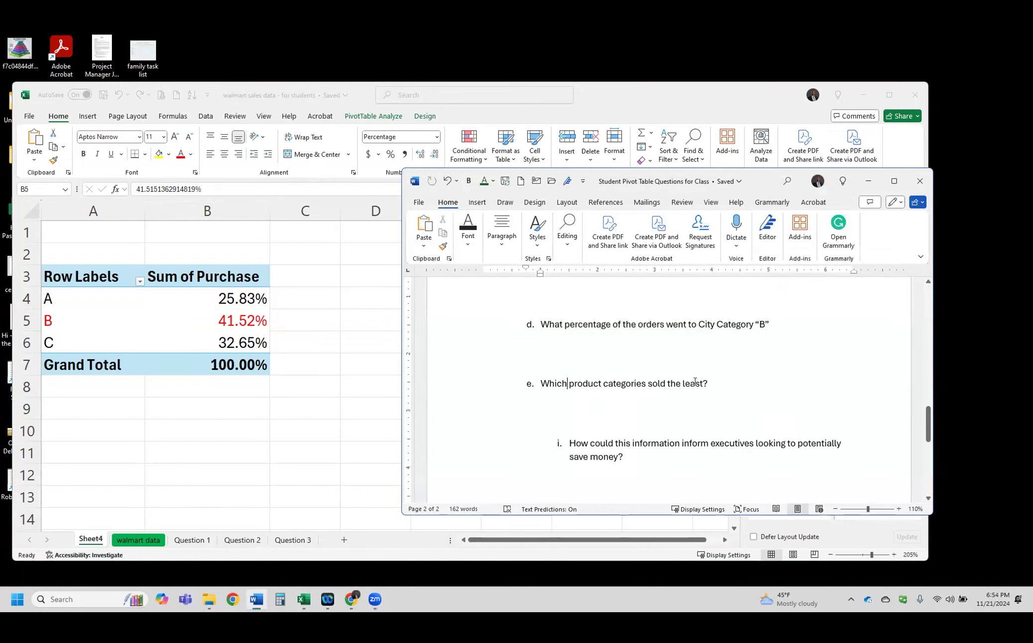
pyautogui.moveTo(646, 375); pyautogui.dragTo(605, 416)
pyautogui.scroll(-4, 605, 416)
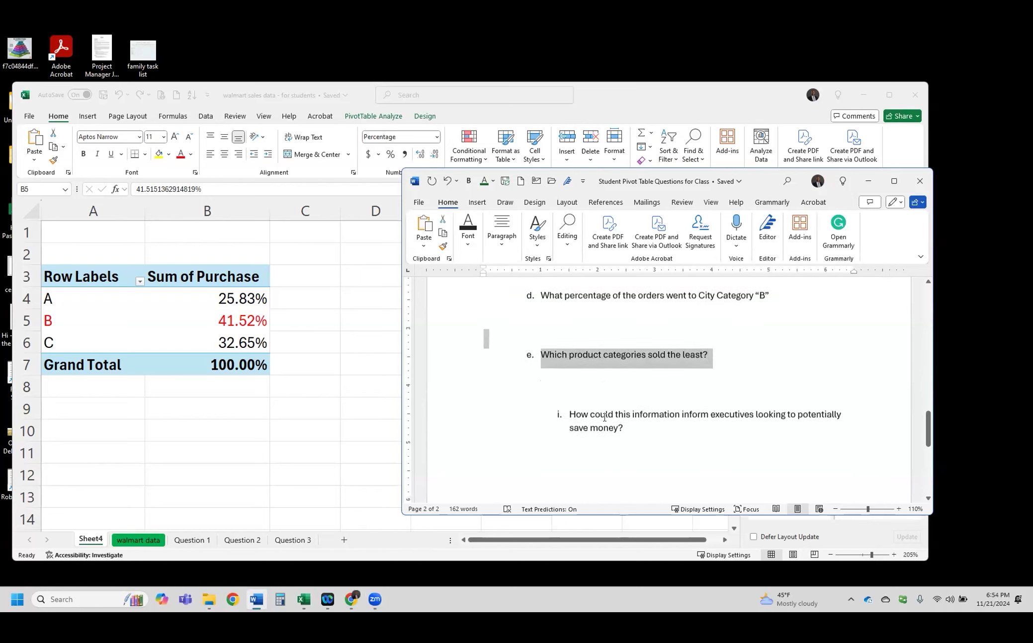
pyautogui.scroll(4, 605, 416)
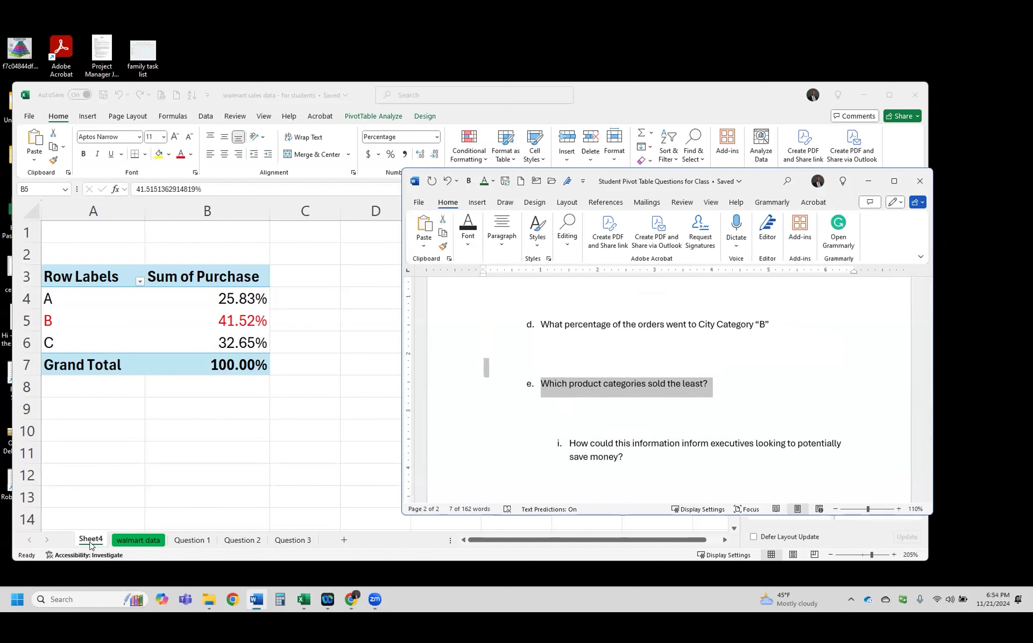
# Back in Excel, rename Sheet4 as Question 5 and move it behind the Question 3 sheet
pyautogui.click(100, 543)
pyautogui.rightClick(92, 541)
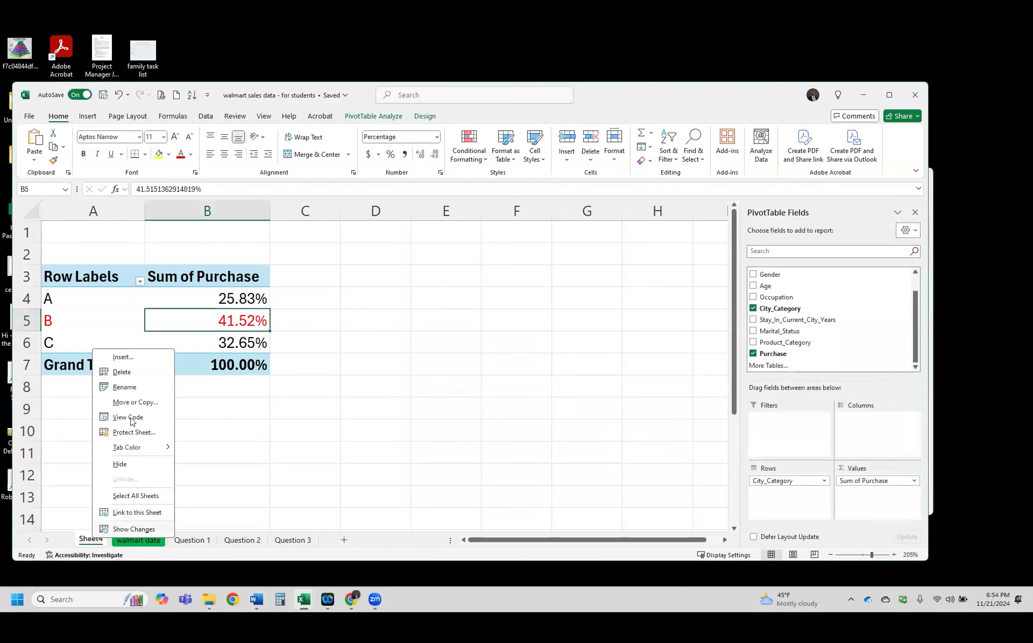
pyautogui.click(131, 389)
pyautogui.write('Question ')
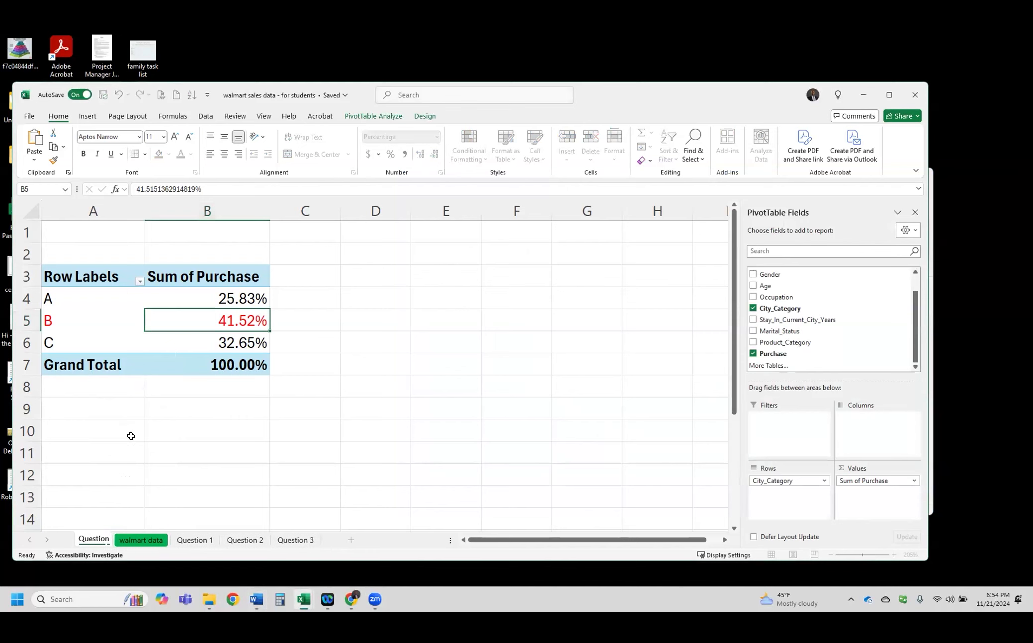
pyautogui.write('5')
pyautogui.press('Return')
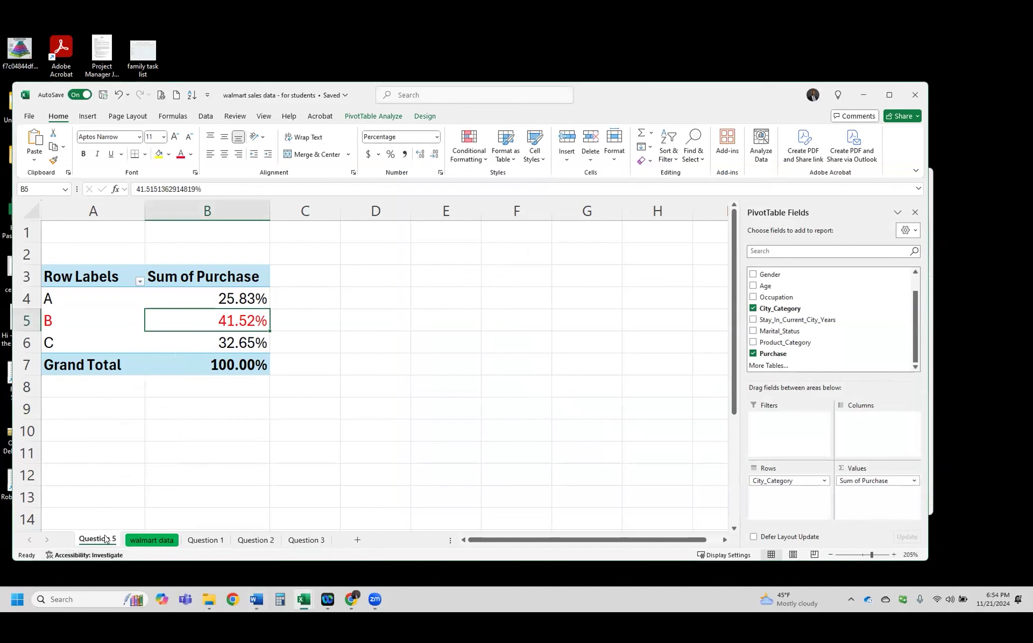
pyautogui.moveTo(336, 540); pyautogui.dragTo(336, 540)
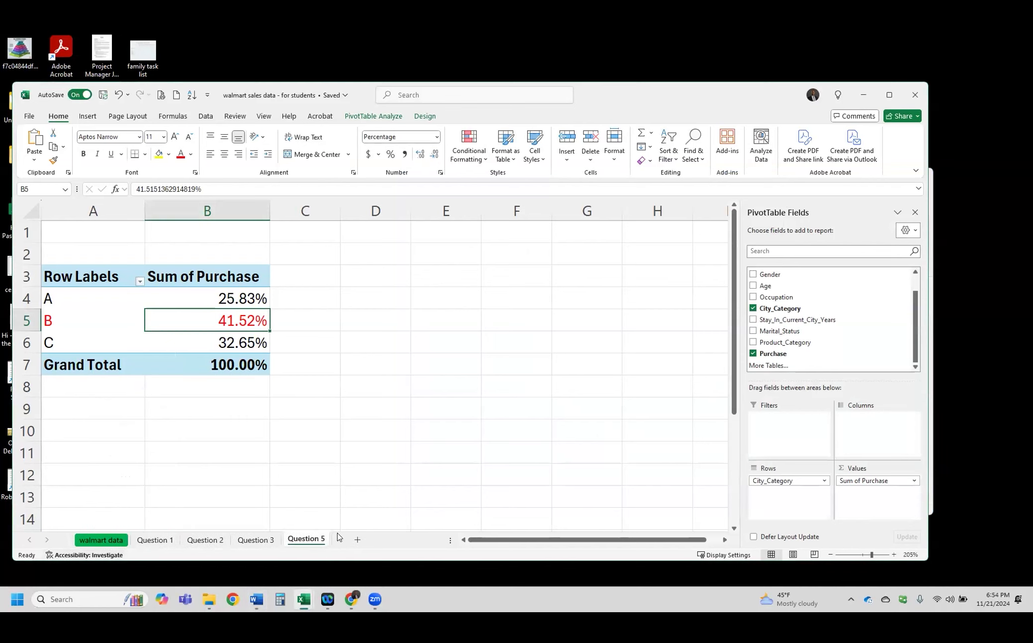
# Examine the Product_Category column on the walmart data sheet and check the records down to the last row
pyautogui.click(102, 540)
pyautogui.click(136, 268)
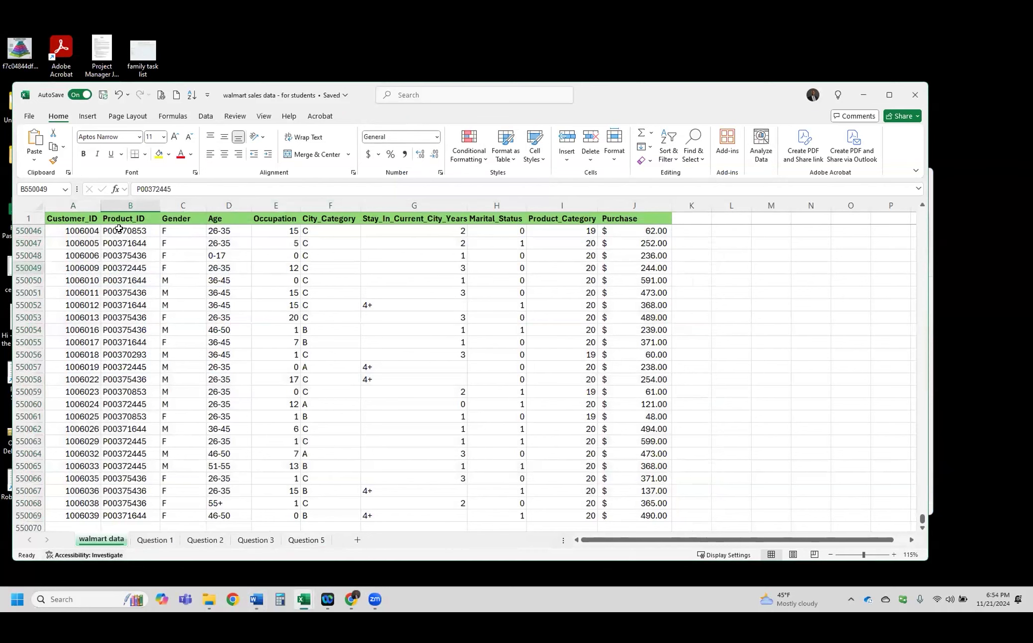
pyautogui.moveTo(547, 219); pyautogui.dragTo(572, 371)
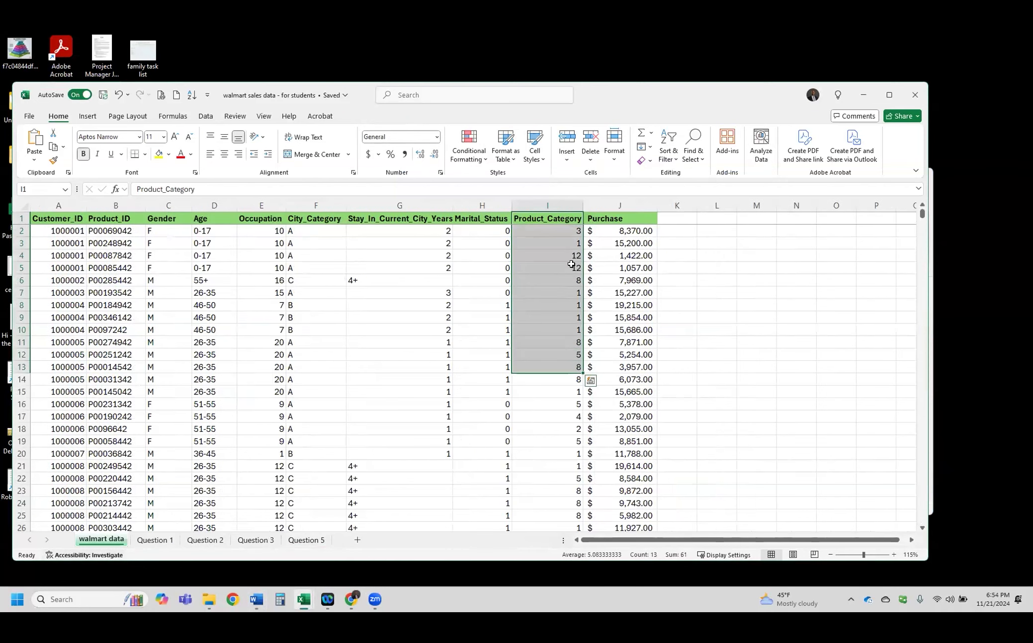
pyautogui.click(565, 243)
pyautogui.moveTo(562, 219); pyautogui.dragTo(563, 306)
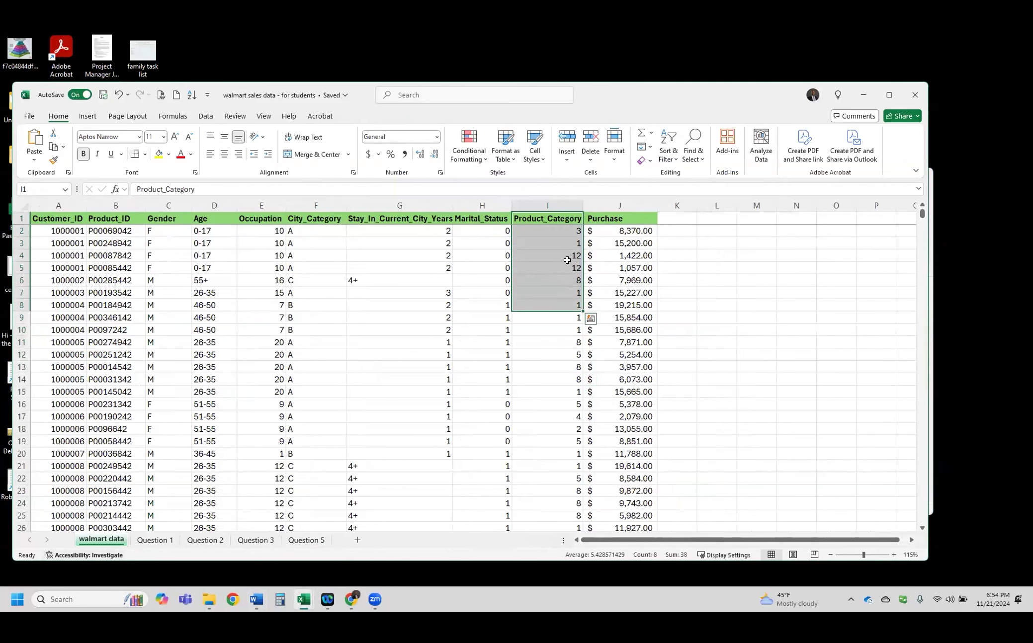
pyautogui.click(571, 234)
pyautogui.click(69, 230)
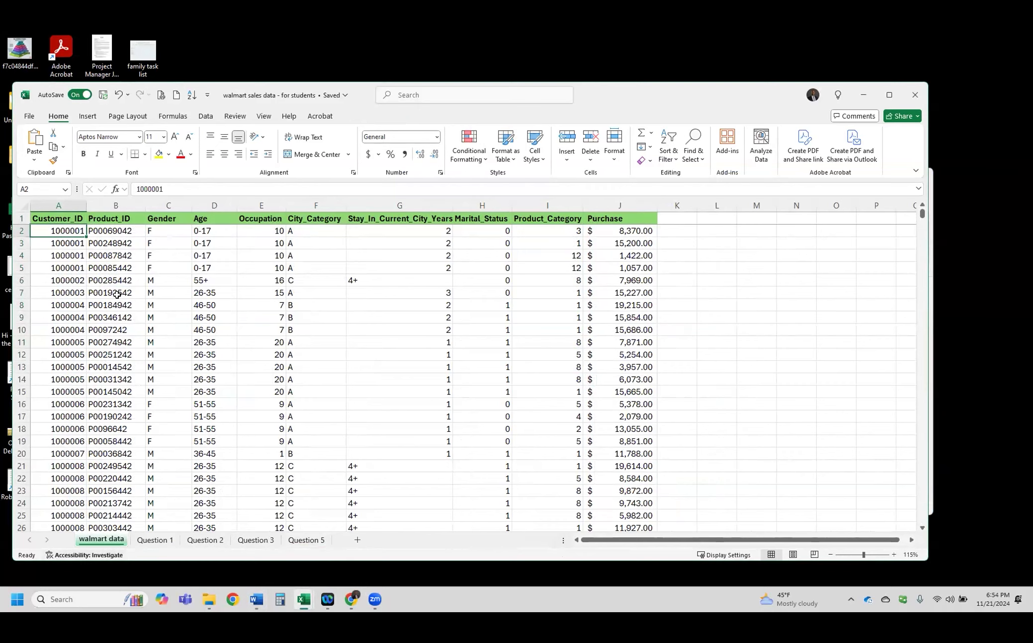
pyautogui.hotkey('ctrl', 'Down')
pyautogui.click(174, 246)
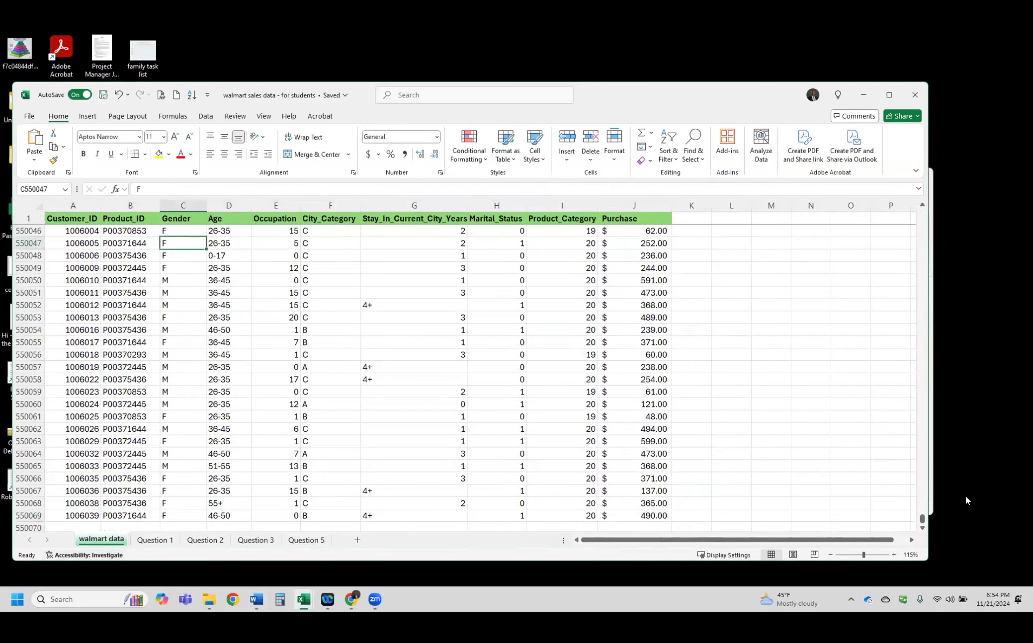
pyautogui.moveTo(923, 520); pyautogui.dragTo(547, 209)
# Create a pivot table on a new worksheet from all the records on the walmart data sheet
pyautogui.click(69, 231)
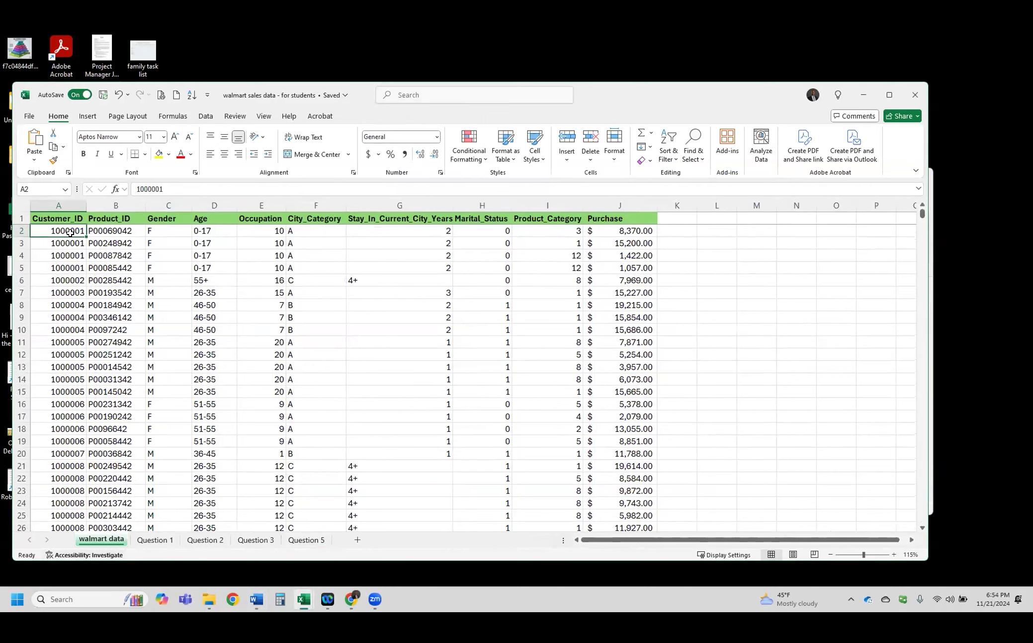
pyautogui.hotkey('ctrl', 'shift', 'Down')
pyautogui.hotkey('ctrl', 'shift', 'Right')
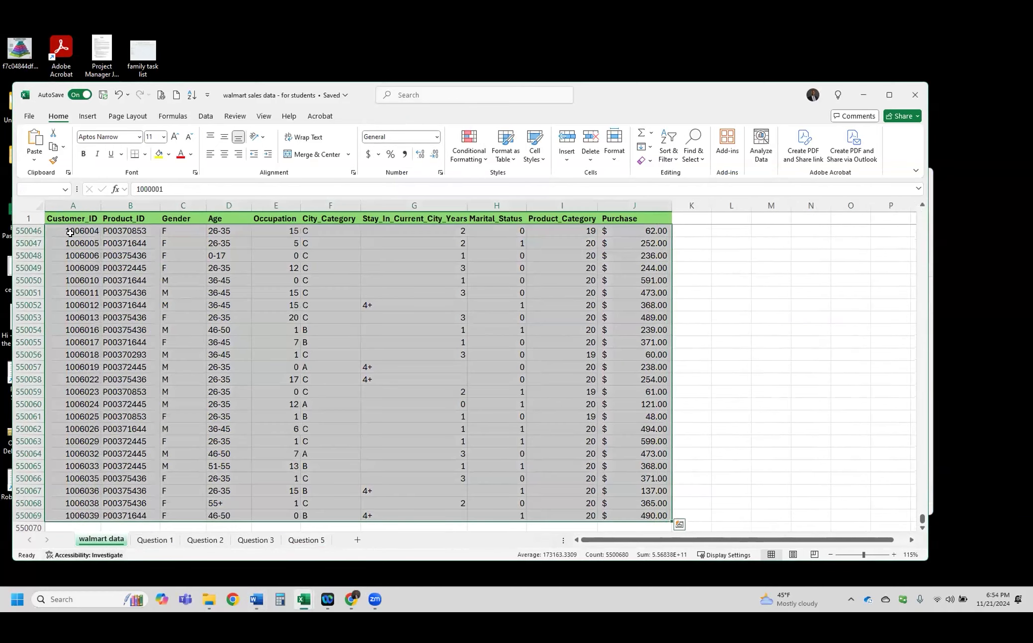
pyautogui.click(87, 115)
pyautogui.click(38, 144)
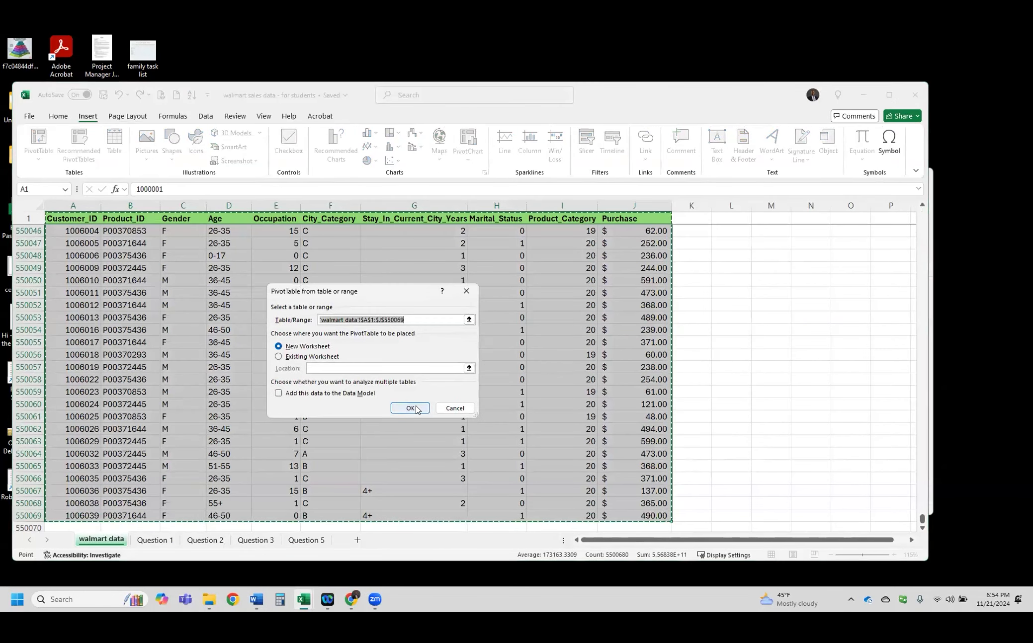
pyautogui.click(416, 409)
# Rename the new pivot table sheet as Question 6 and move it behind the Question 5 sheet
pyautogui.rightClick(101, 540)
pyautogui.click(136, 382)
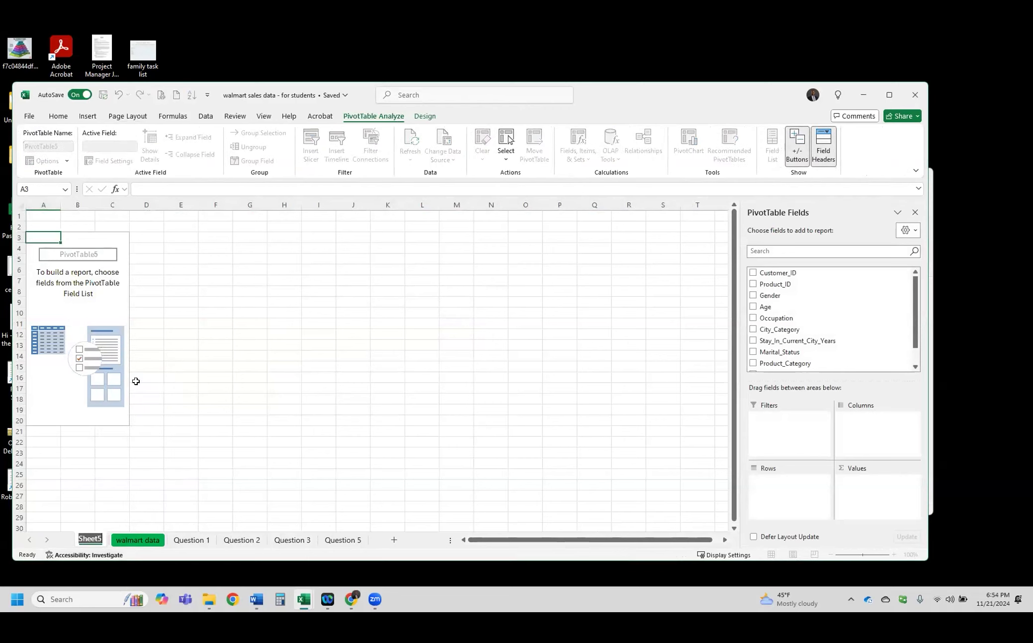
pyautogui.write('Question')
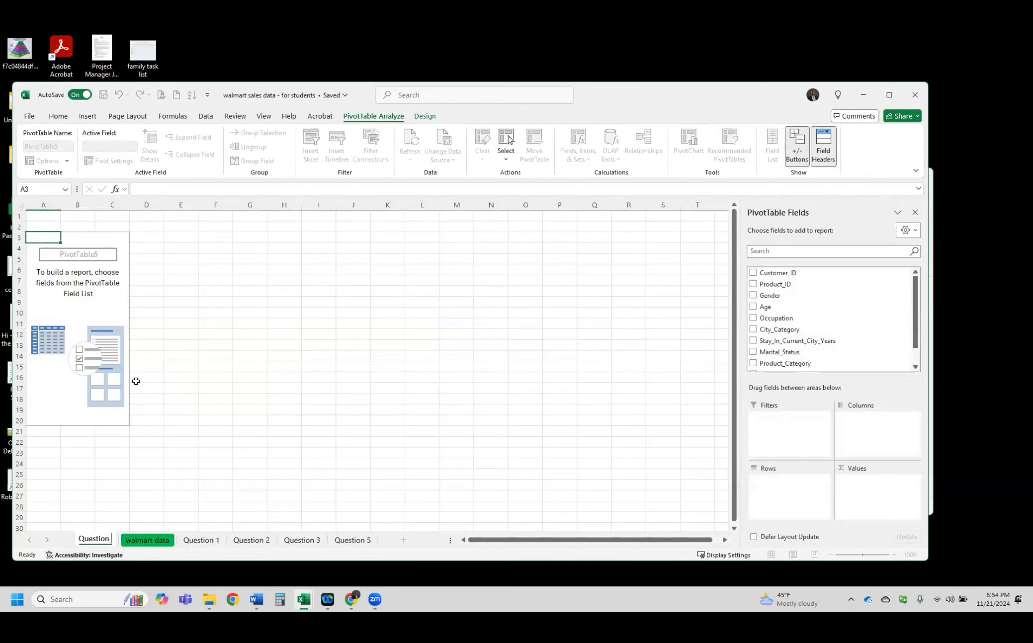
pyautogui.write(' 6')
pyautogui.press('Return')
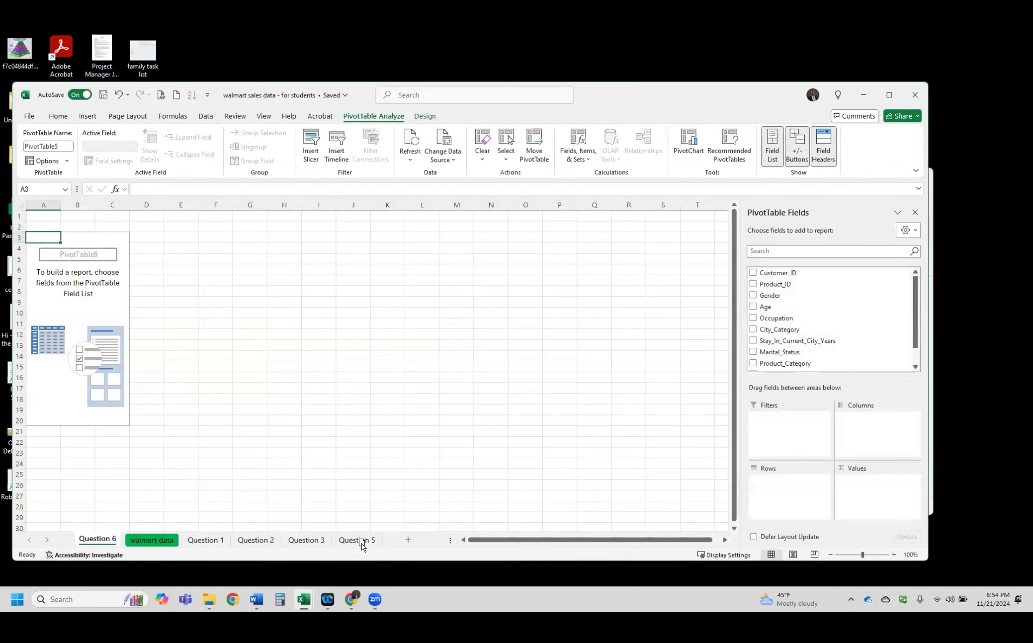
pyautogui.moveTo(393, 538); pyautogui.dragTo(392, 538)
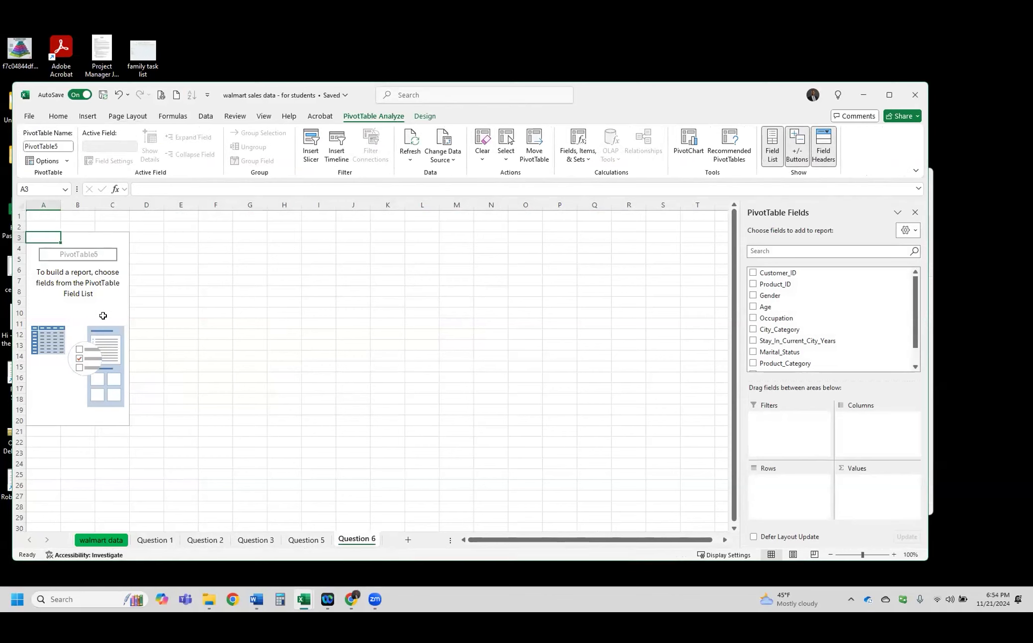
# Build the pivot table with Product_Category as rows and the sum of Purchase as values
pyautogui.scroll(3, 103, 316)
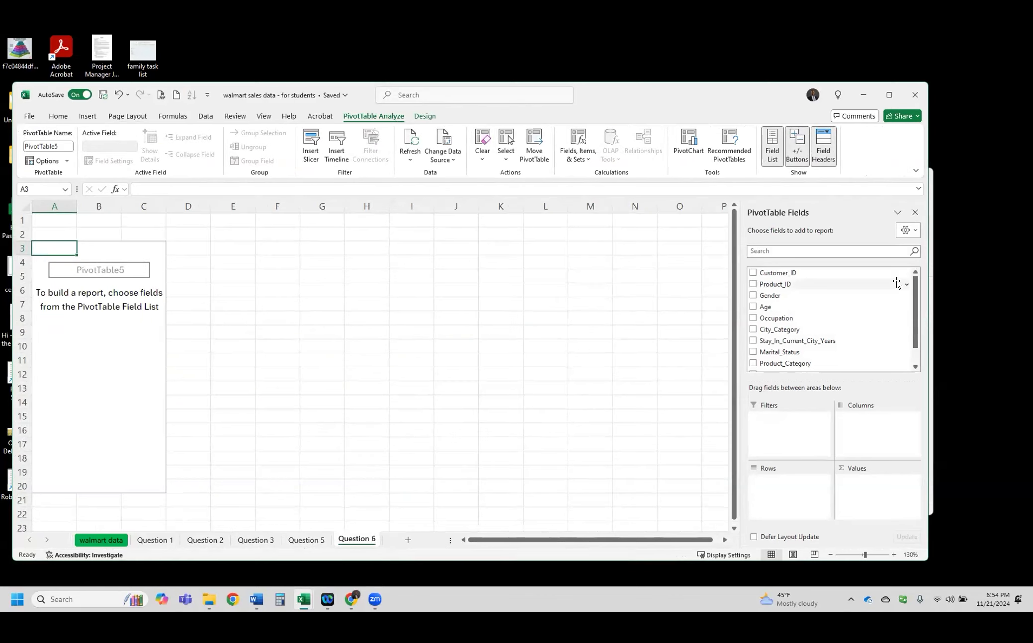
pyautogui.moveTo(809, 366); pyautogui.dragTo(797, 489)
pyautogui.scroll(-1, 845, 343)
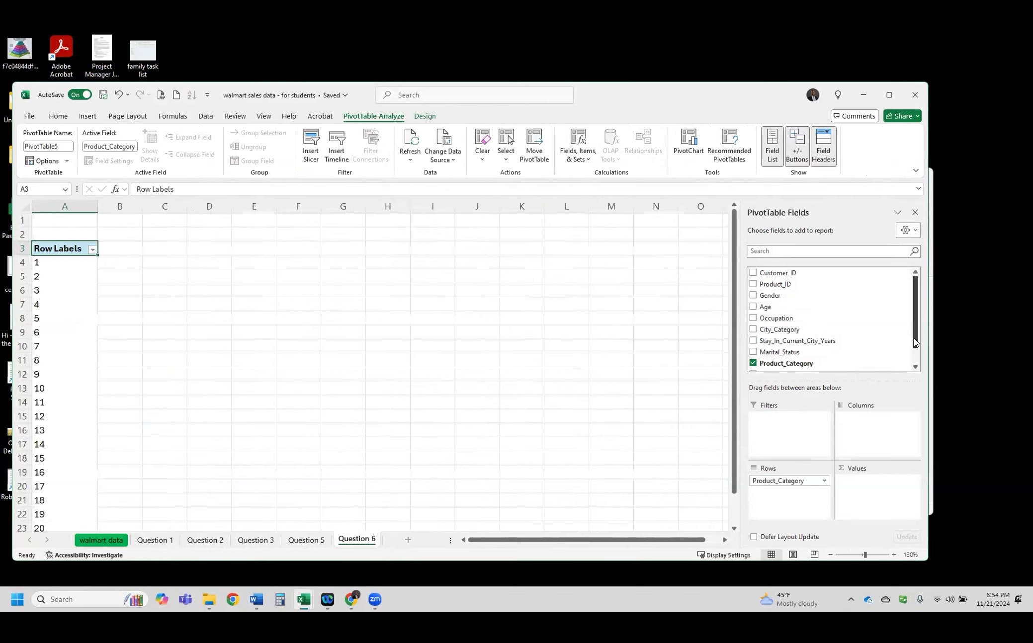
pyautogui.moveTo(780, 354); pyautogui.dragTo(870, 481)
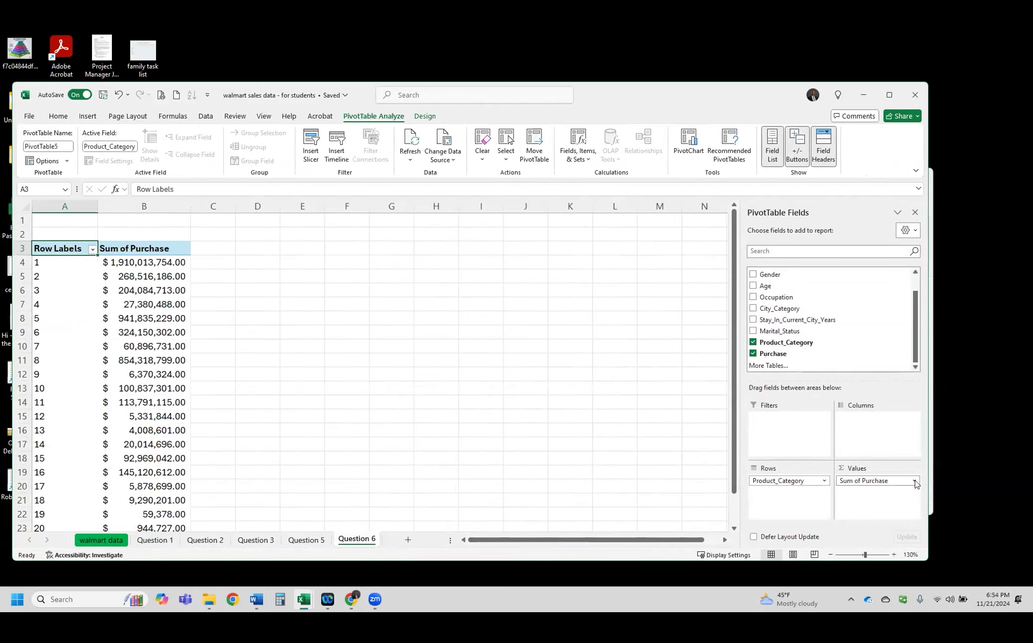
pyautogui.click(93, 251)
pyautogui.moveTo(114, 347)
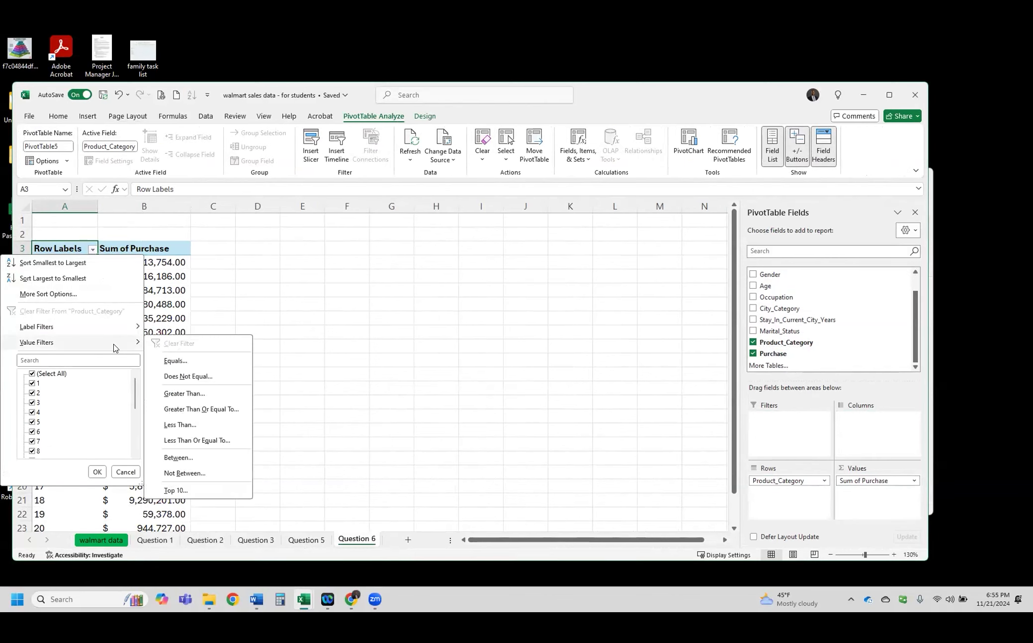
pyautogui.click(175, 492)
pyautogui.click(302, 331)
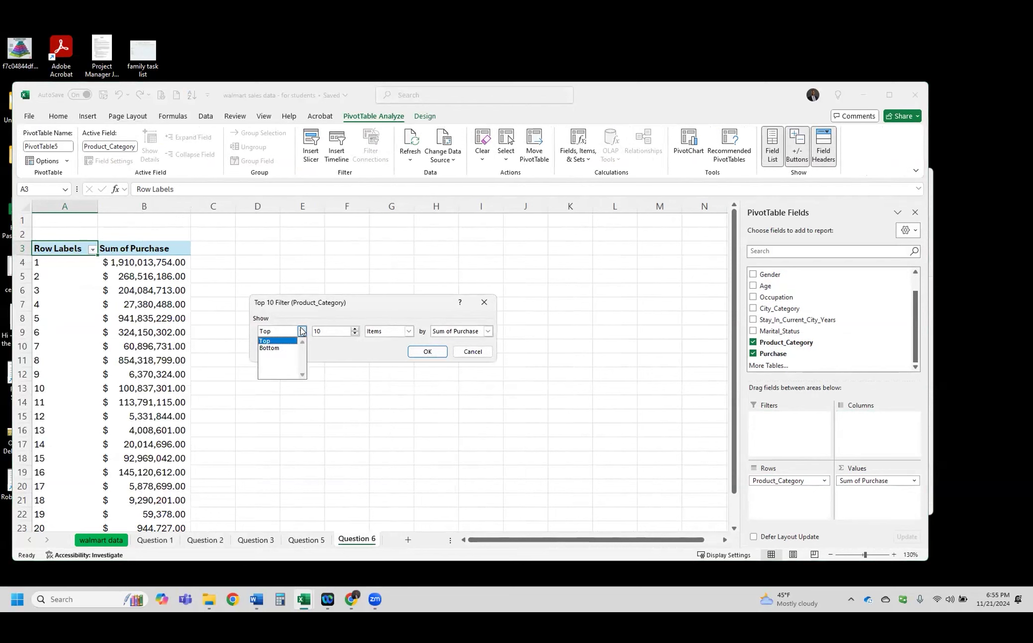
pyautogui.click(472, 351)
# Filter the product categories to the bottom 10 items by Sum of Purchase, checking the wording of question e in Word
pyautogui.click(94, 250)
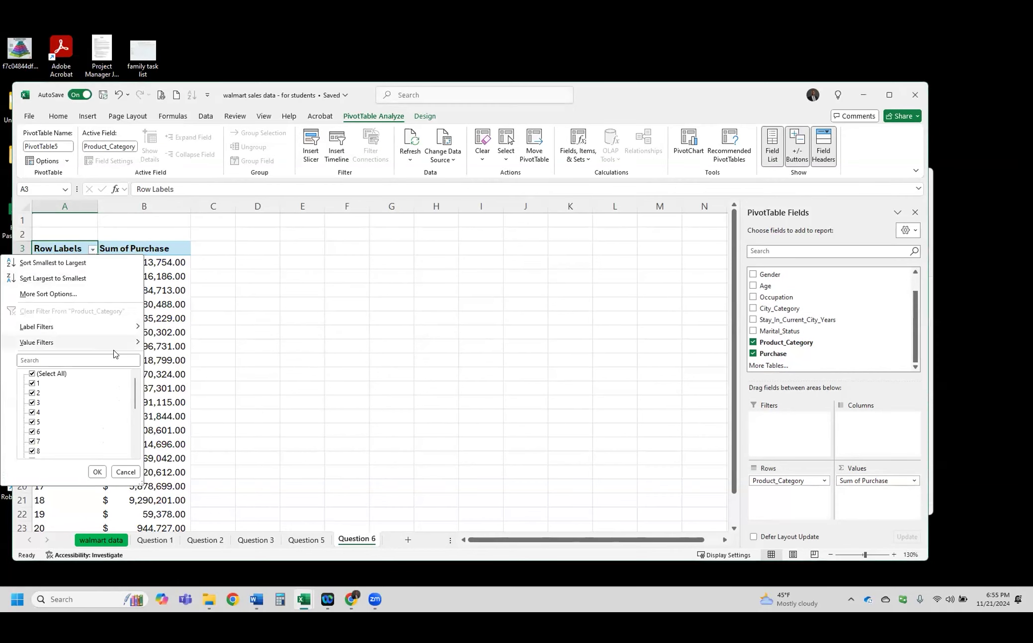
pyautogui.moveTo(121, 345)
pyautogui.click(176, 491)
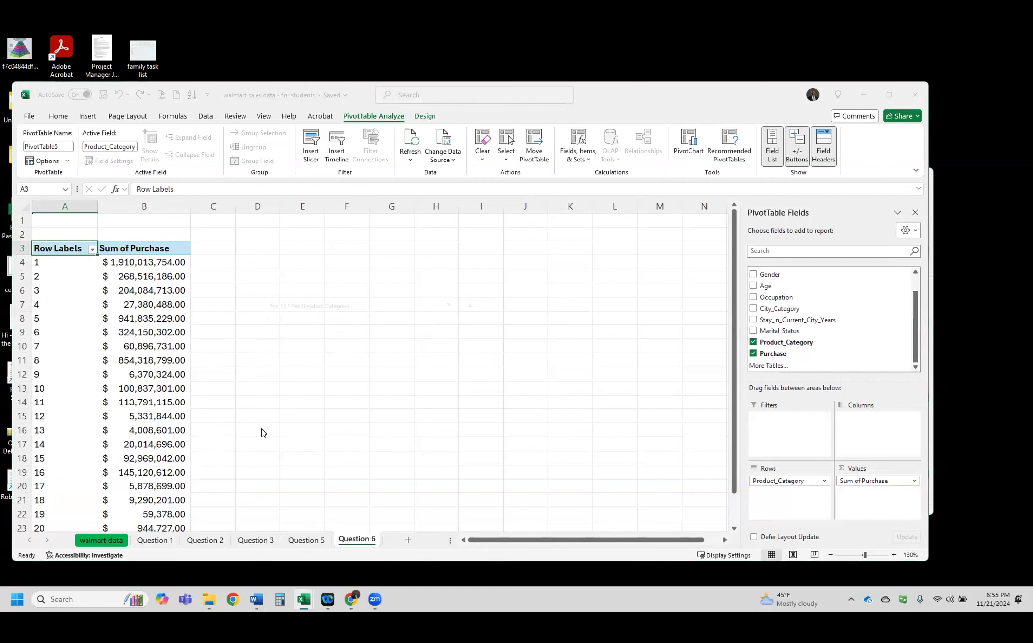
pyautogui.click(302, 331)
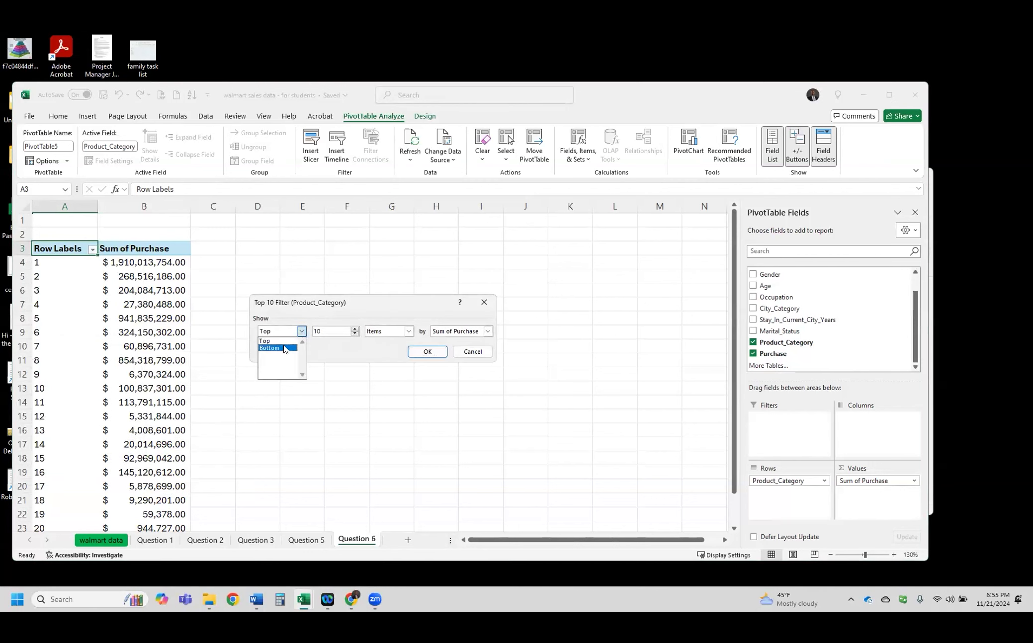
pyautogui.click(284, 348)
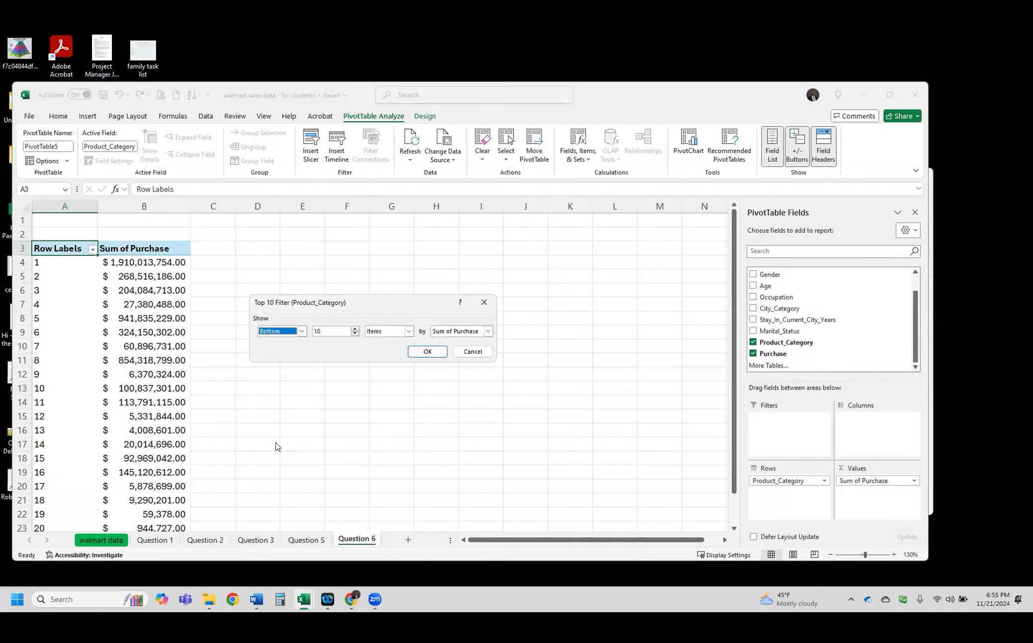
pyautogui.click(256, 601)
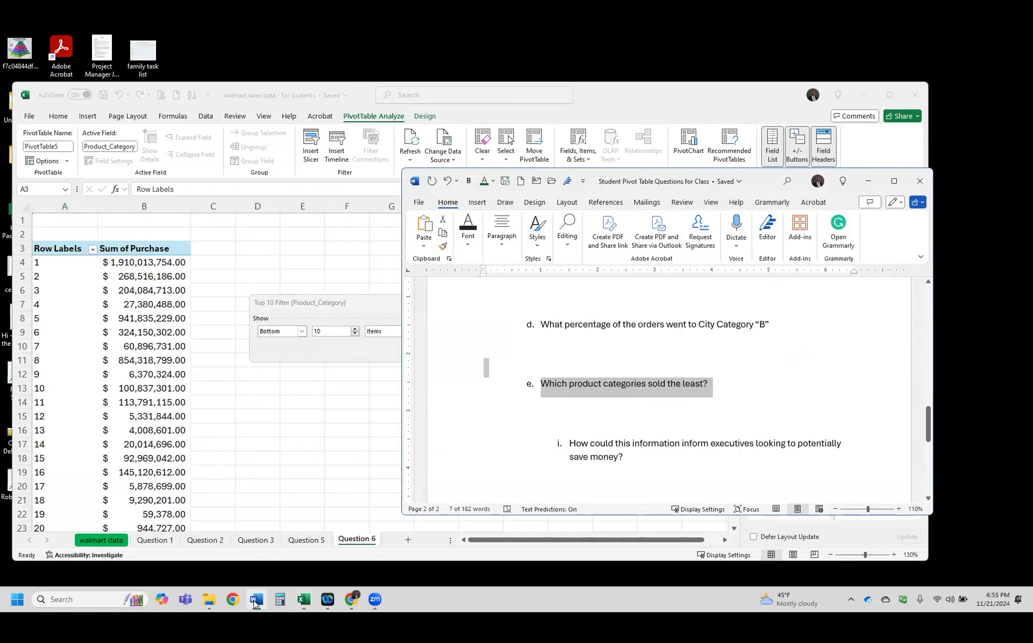
pyautogui.click(256, 601)
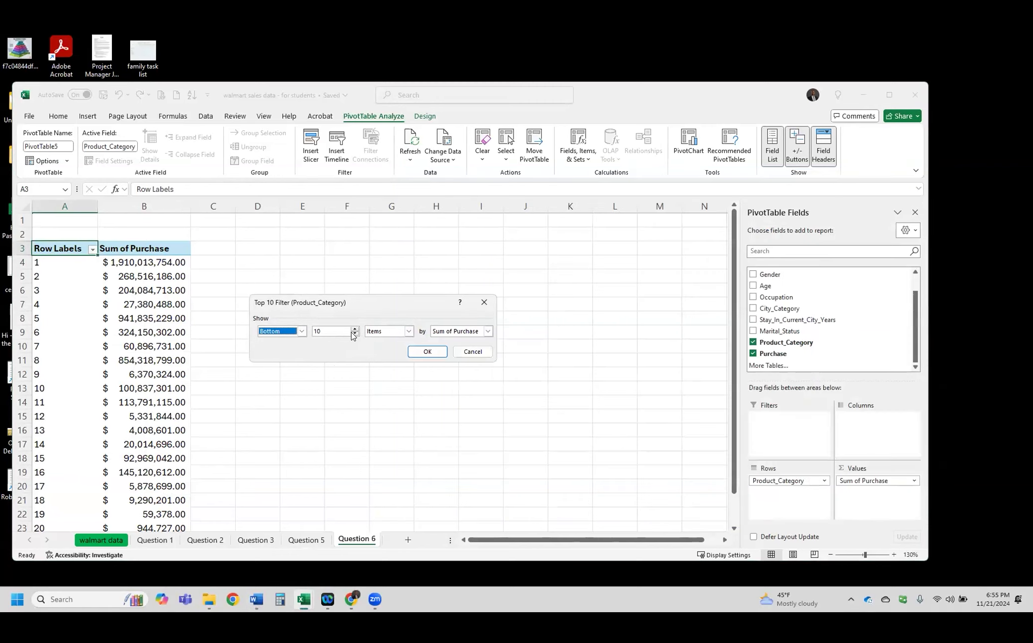
pyautogui.click(427, 352)
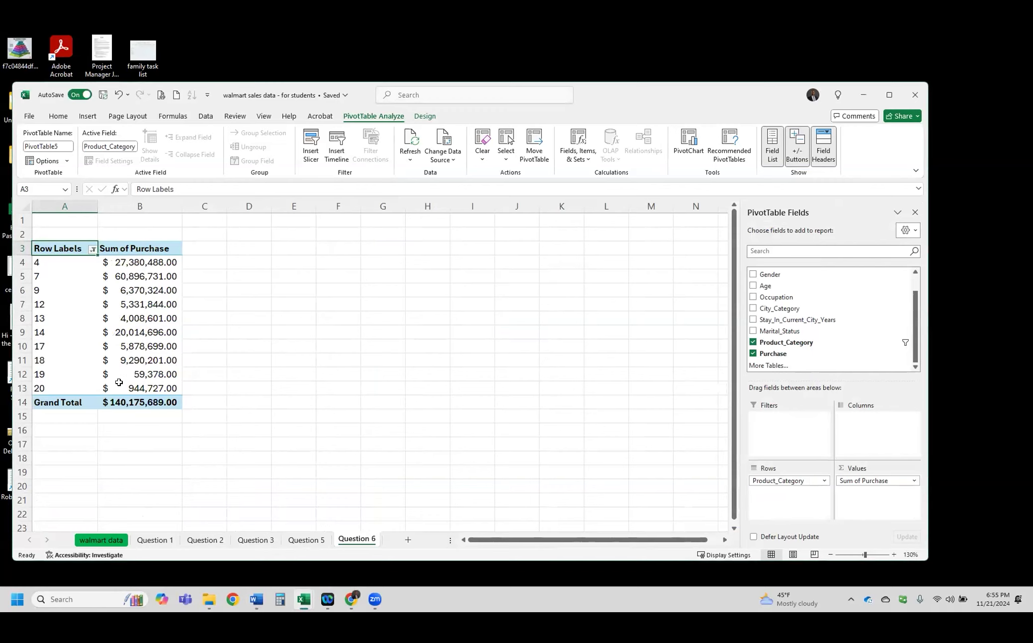
pyautogui.click(93, 250)
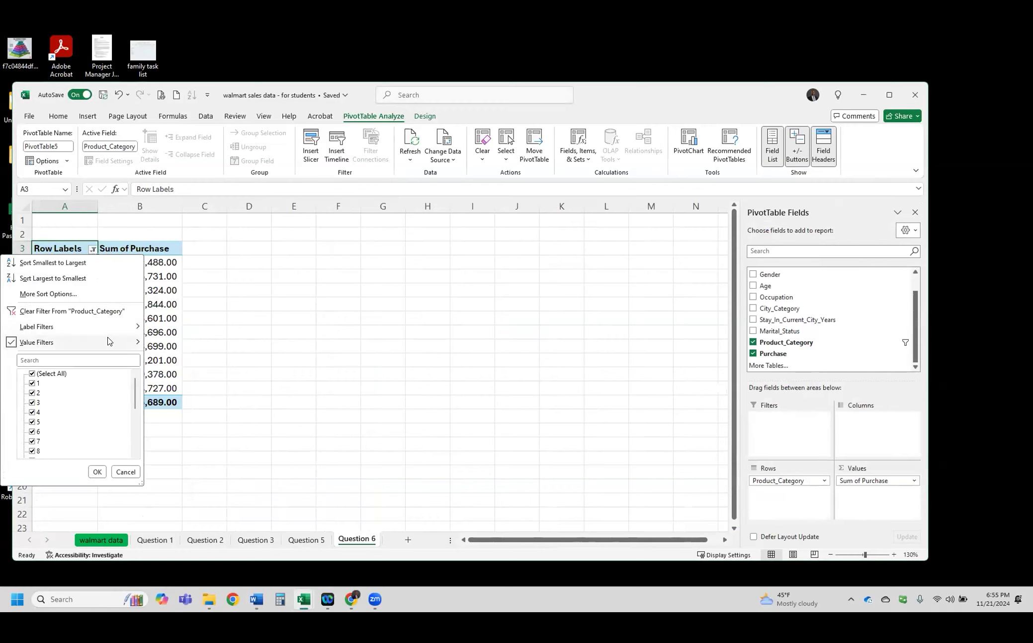
pyautogui.moveTo(107, 342)
pyautogui.click(189, 491)
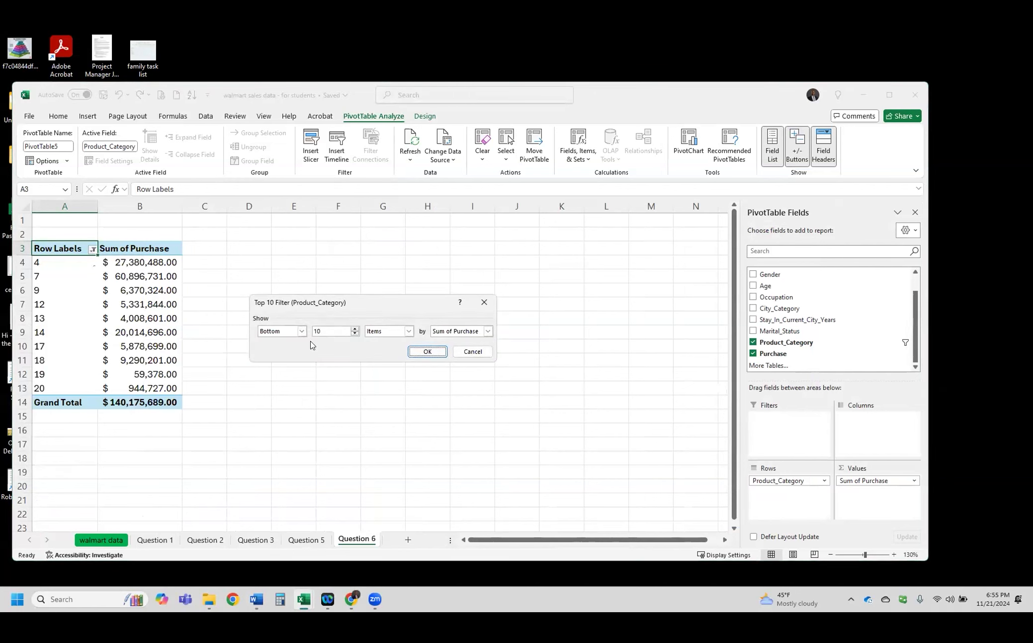
pyautogui.click(471, 352)
# Sort the pivot table's product categories in descending order by Sum of Purchase
pyautogui.click(93, 251)
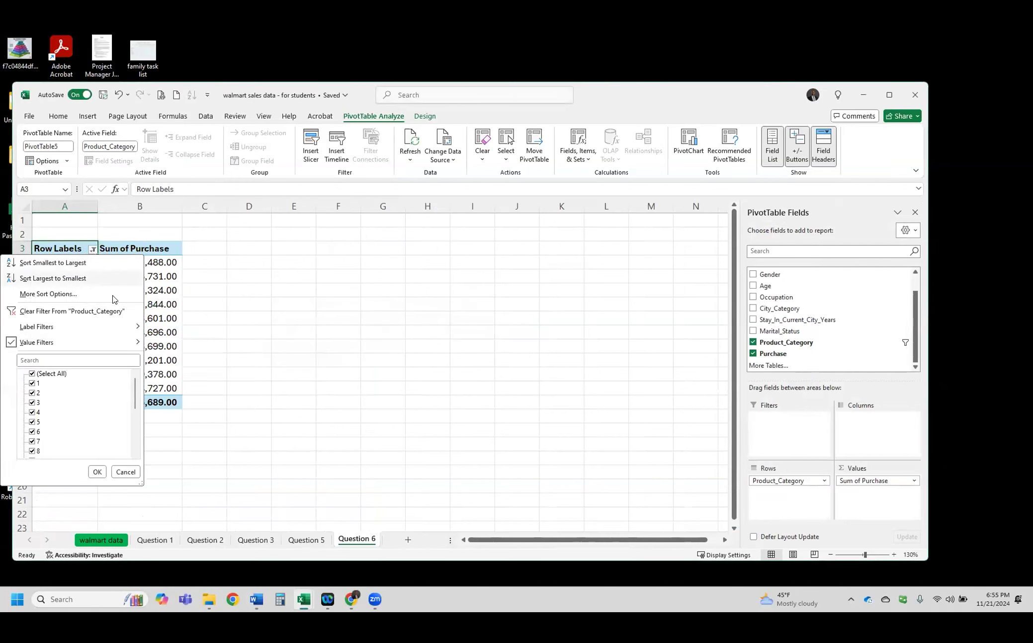
pyautogui.click(112, 296)
pyautogui.click(313, 316)
pyautogui.click(338, 328)
pyautogui.click(337, 343)
pyautogui.click(375, 398)
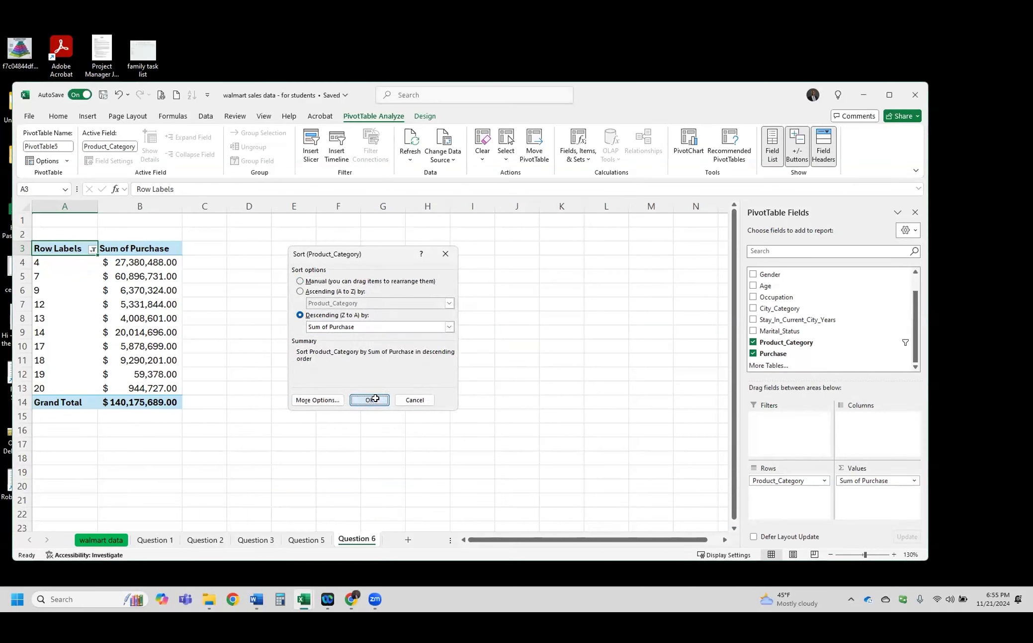
# Sort the pivot table's product categories in ascending order by Sum of Purchase
pyautogui.click(92, 249)
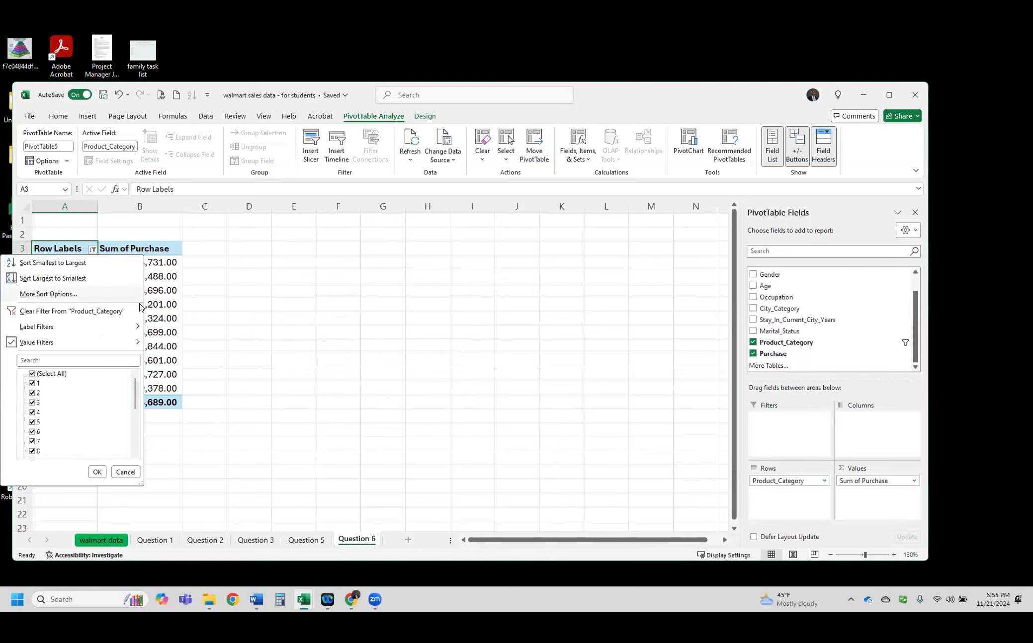
pyautogui.click(126, 293)
pyautogui.click(343, 292)
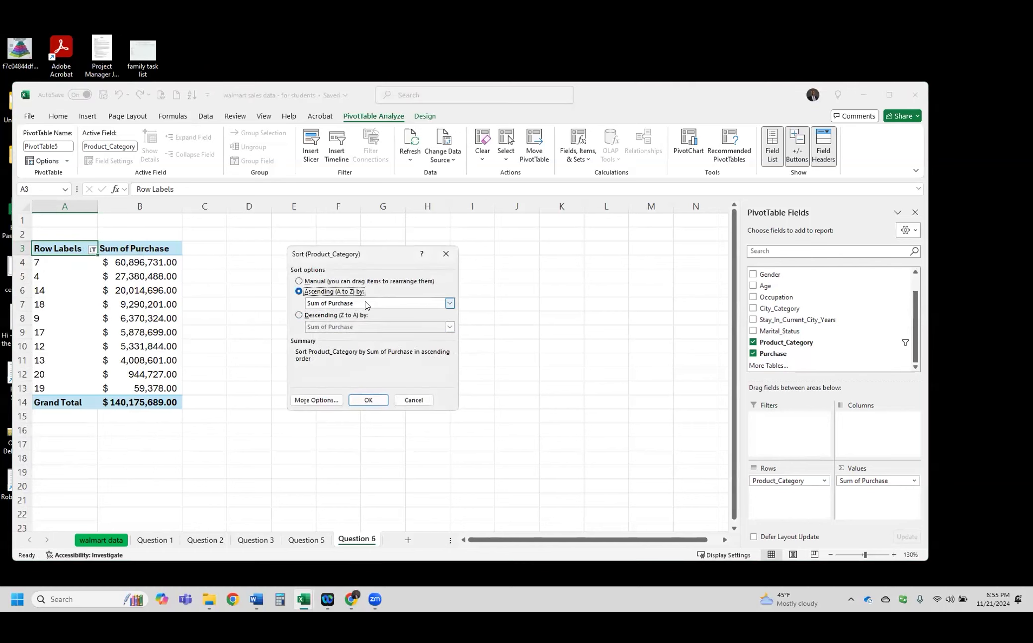
pyautogui.click(365, 304)
pyautogui.click(350, 313)
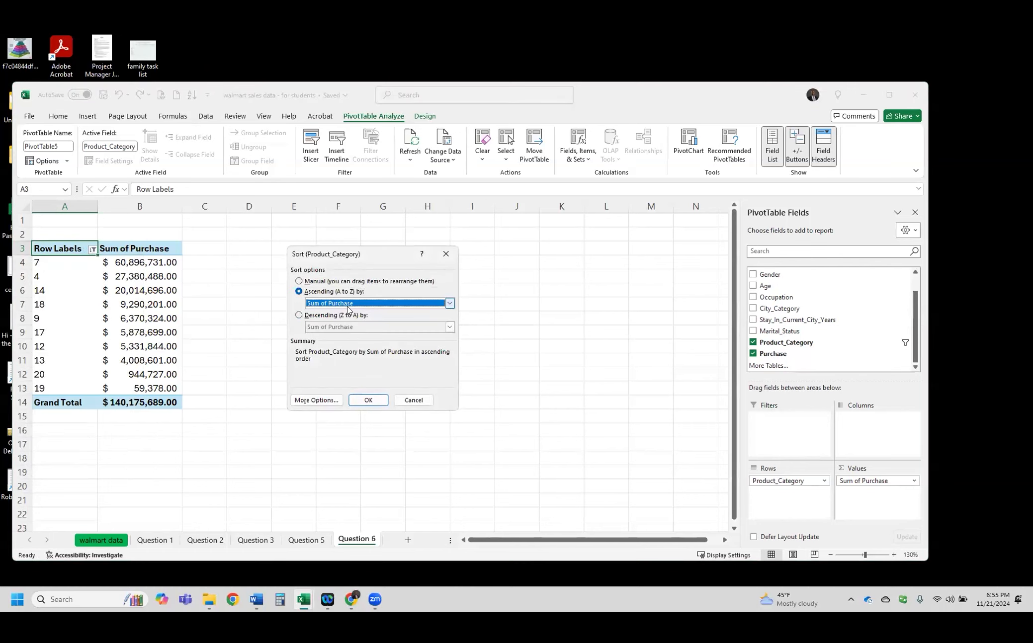
pyautogui.click(368, 399)
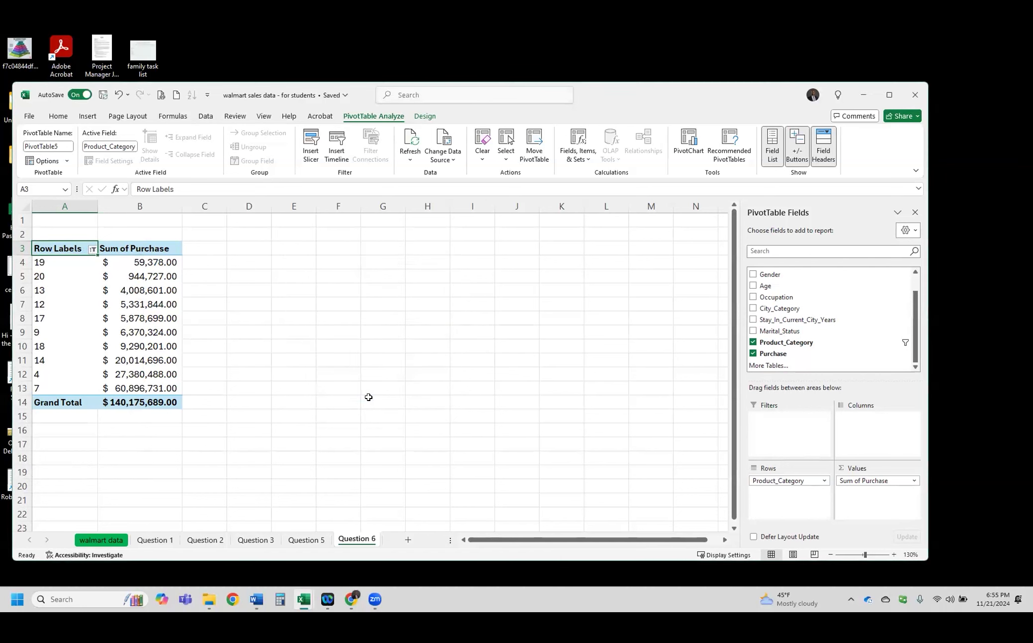
# Select the pivot table rows of product categories 19 and 20 together with their purchase sums to examine the least-selling categories
pyautogui.click(77, 265)
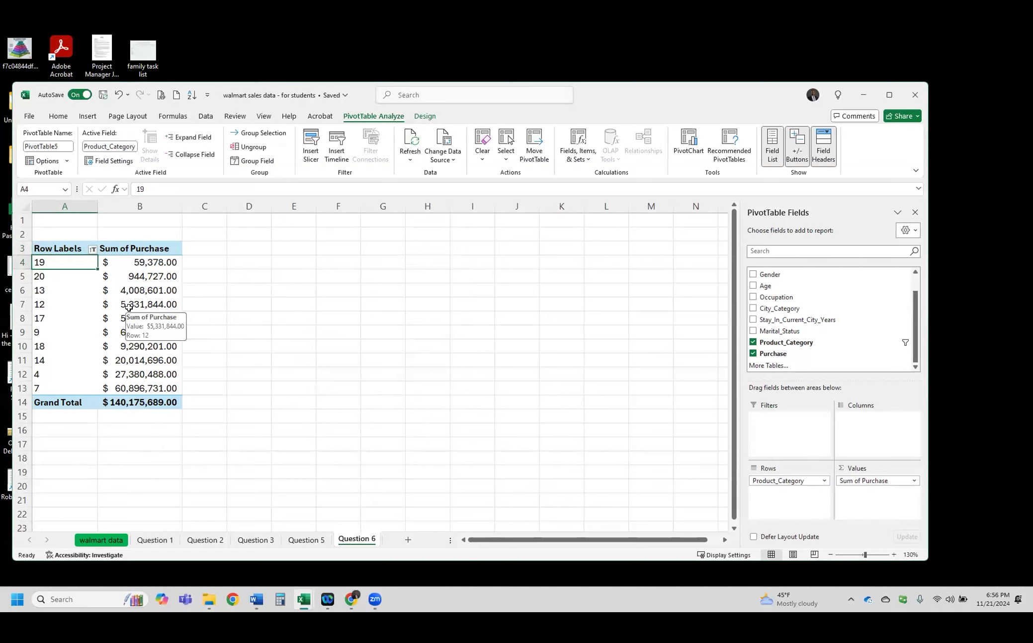
pyautogui.moveTo(62, 263); pyautogui.dragTo(129, 275)
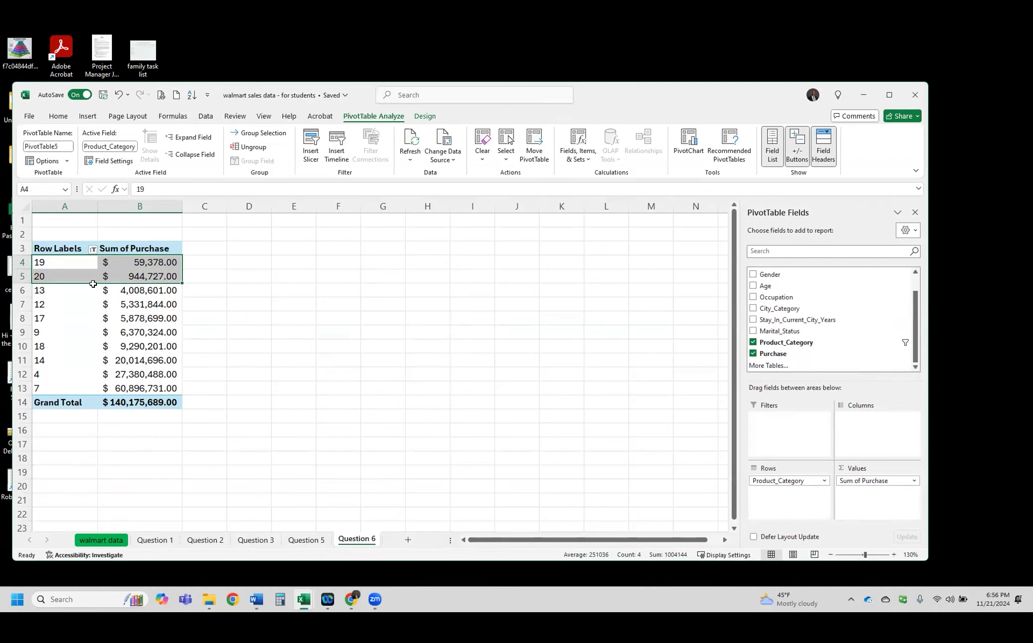
pyautogui.moveTo(60, 261); pyautogui.dragTo(135, 281)
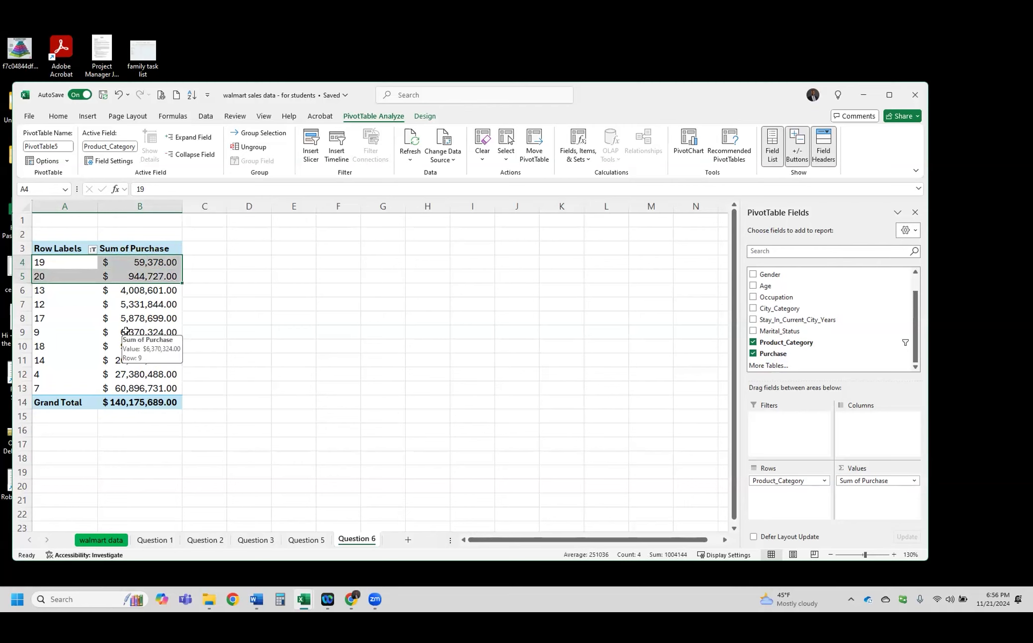